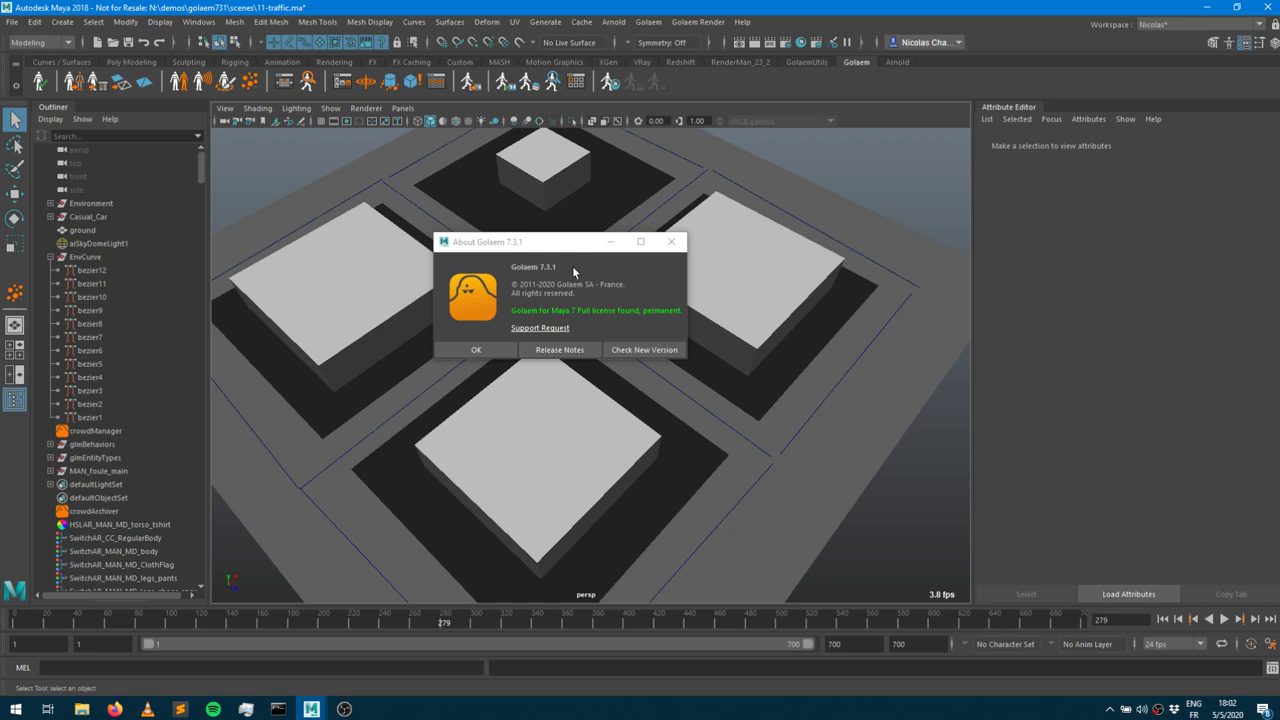
# Dismiss the Golaem version information and inspect the attributes of the manChar and carChar entity types.
pyautogui.click(473, 351)
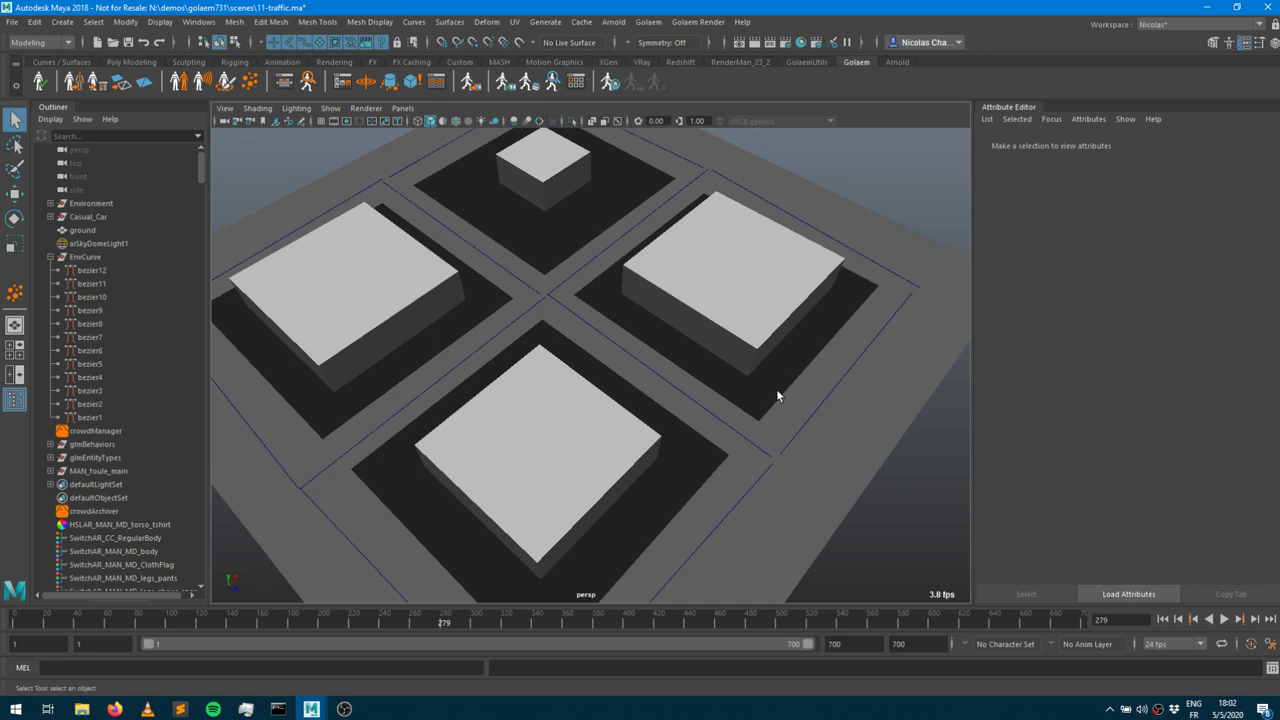
pyautogui.keyDown('alt'); pyautogui.moveTo(650, 497); pyautogui.dragTo(510, 436); pyautogui.keyUp('alt')
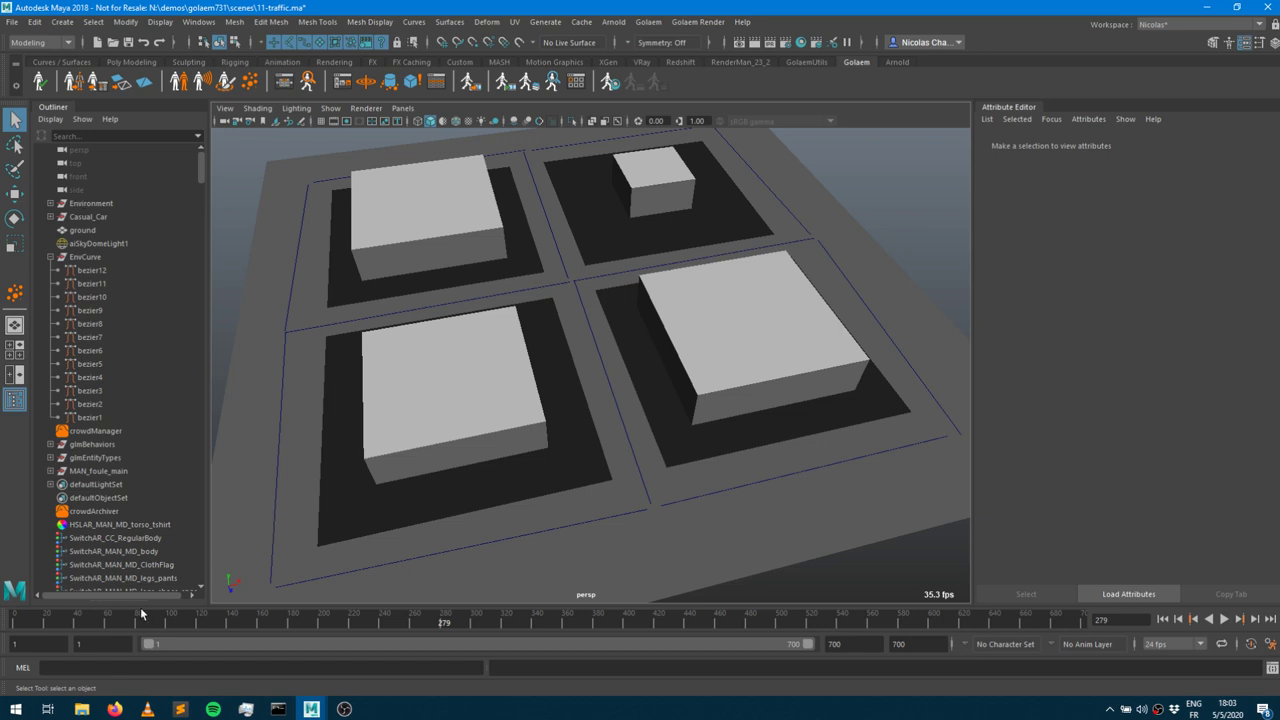
pyautogui.click(50, 457)
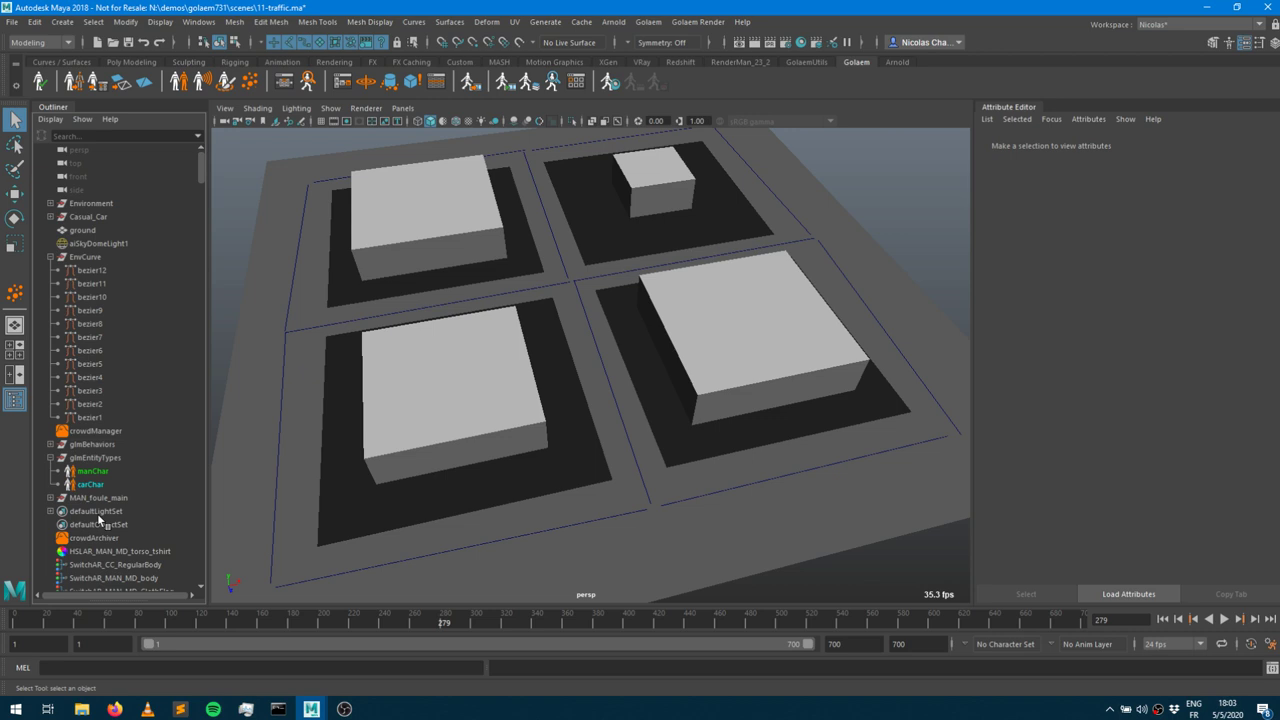
pyautogui.click(93, 471)
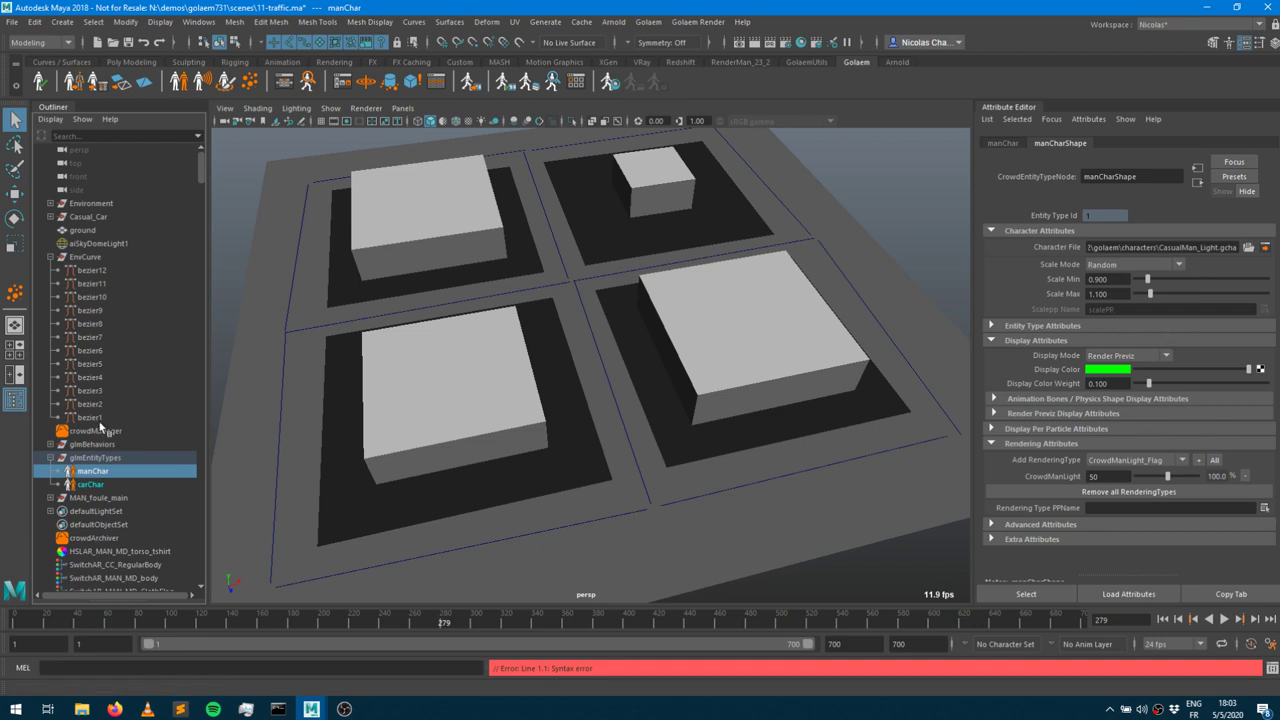
pyautogui.click(96, 485)
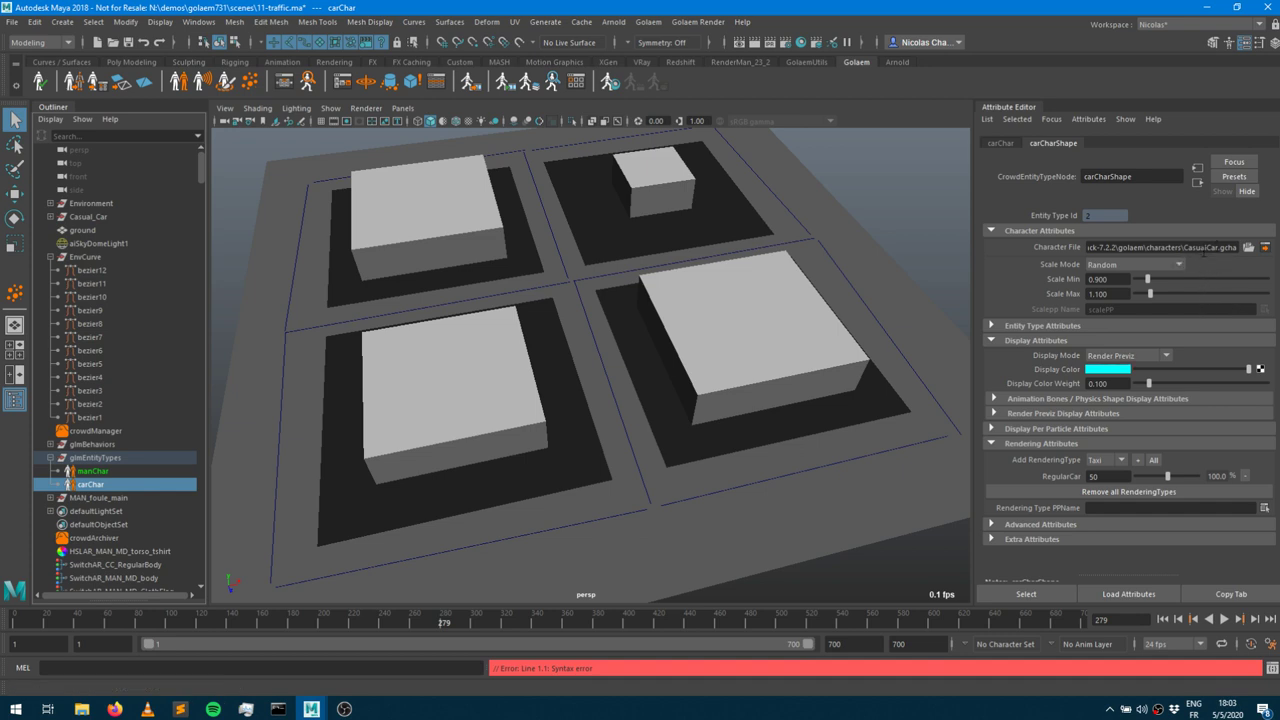
# Open carChar's CasualCar.gcha file in the Character Maker and move that window clear of the scene view.
pyautogui.click(1265, 247)
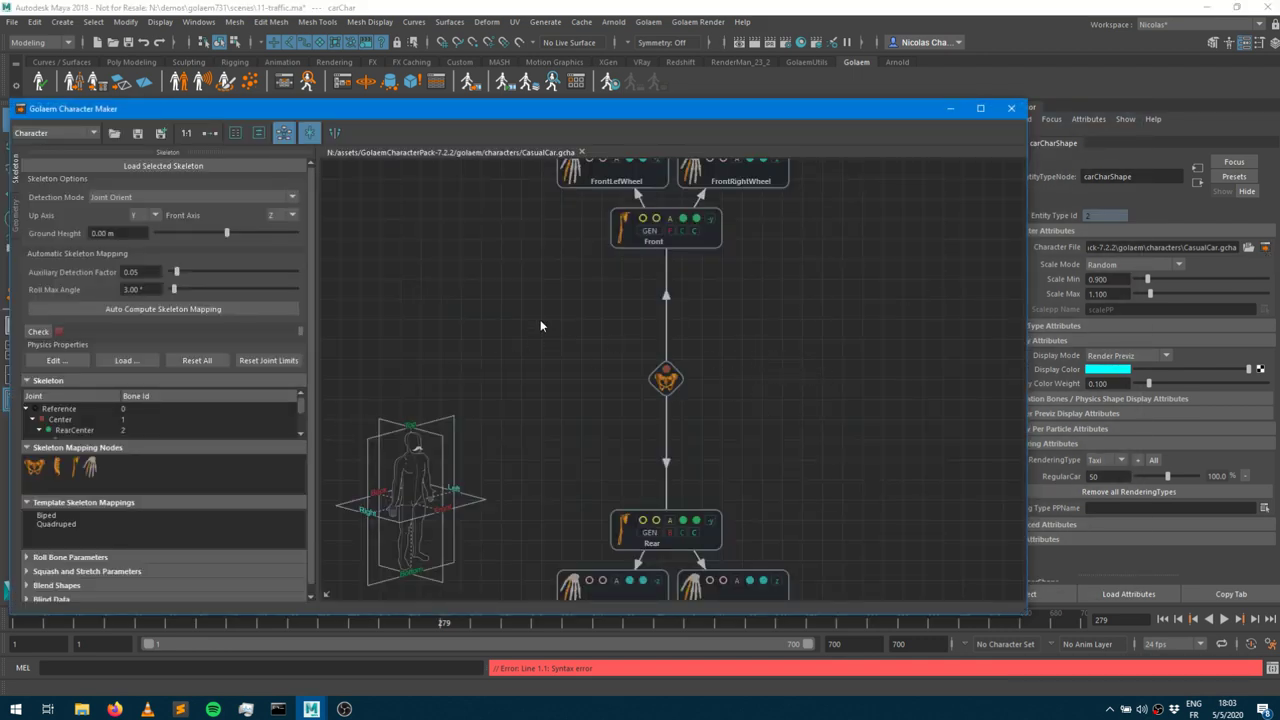
pyautogui.scroll(-3, 535, 290)
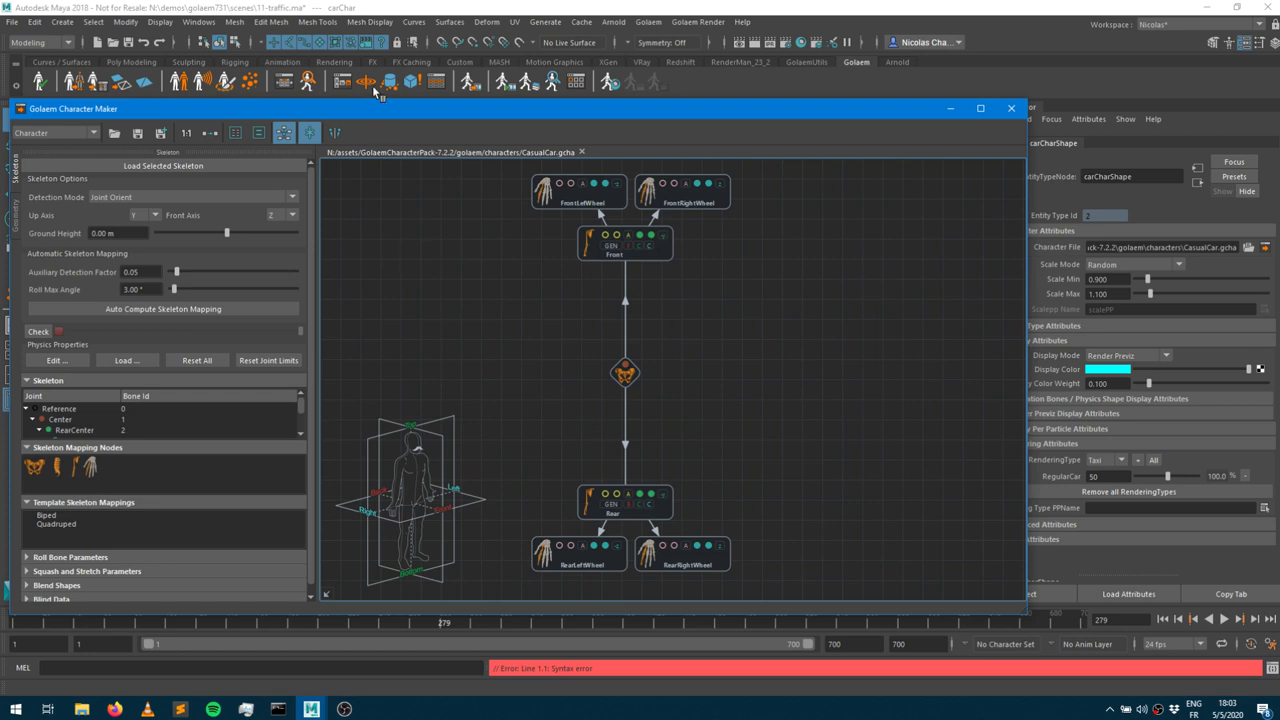
pyautogui.moveTo(380, 108); pyautogui.dragTo(808, 135)
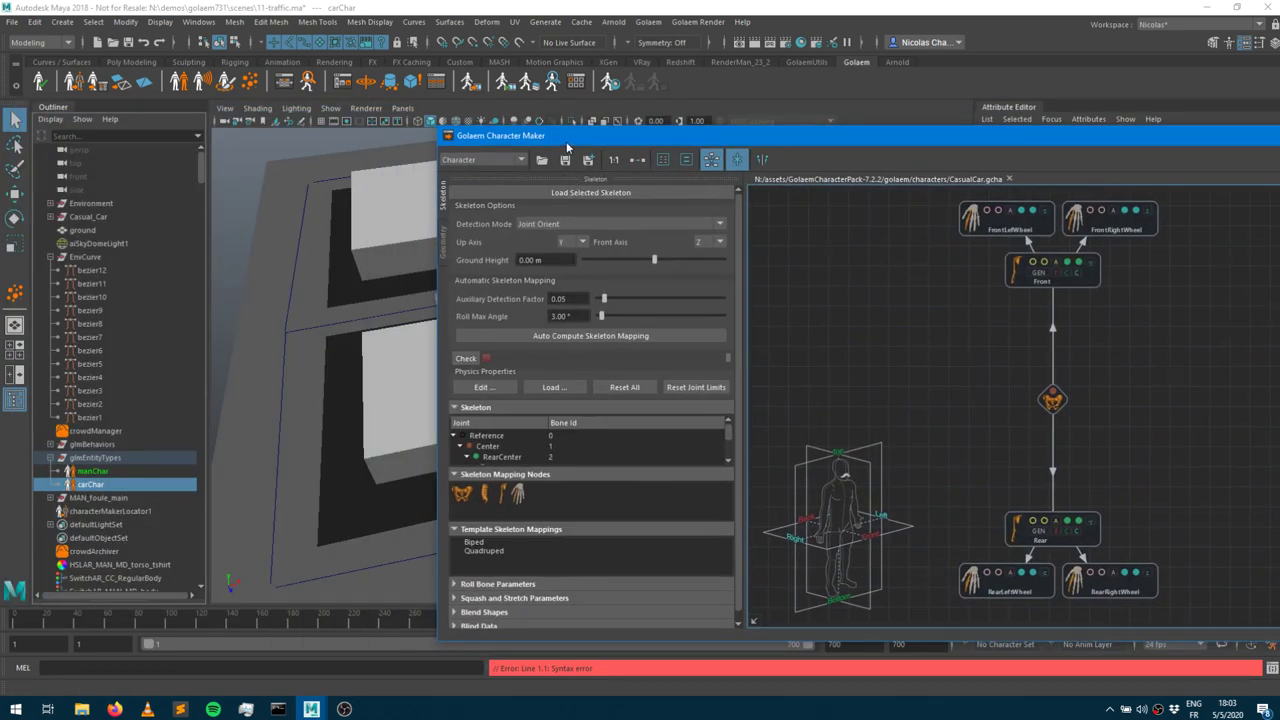
pyautogui.moveTo(567, 145); pyautogui.dragTo(797, 182)
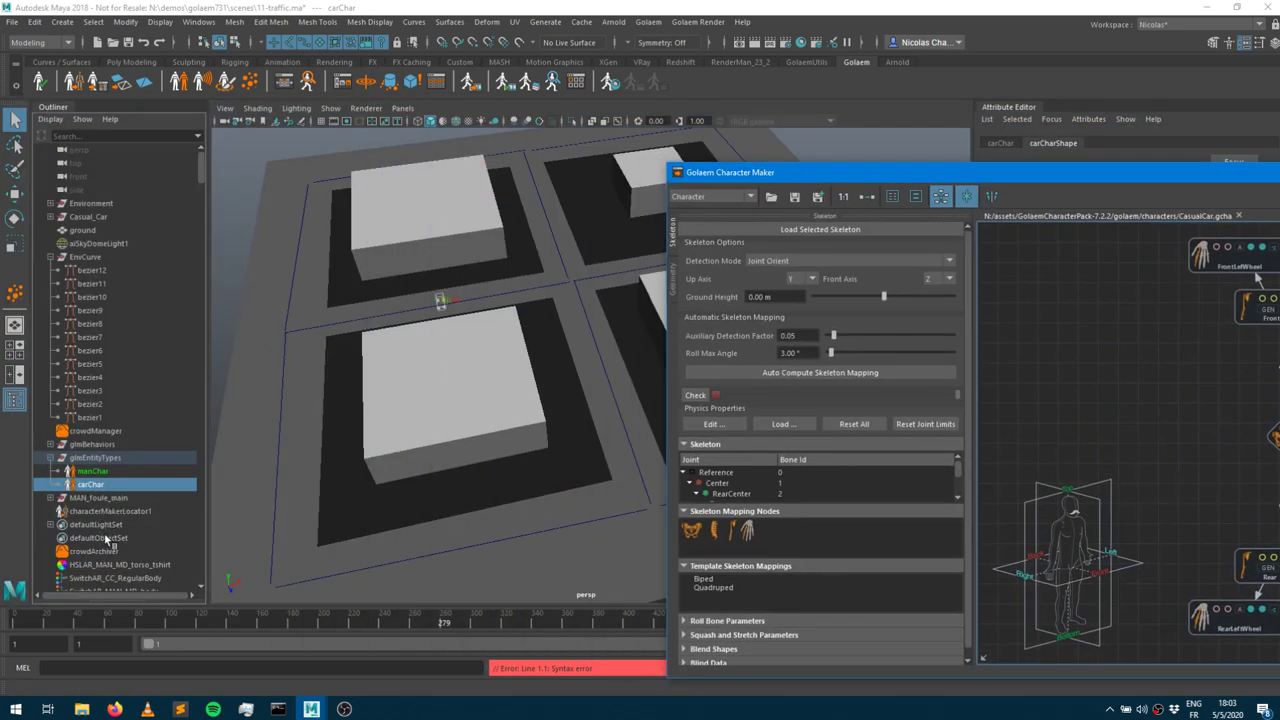
# Frame Casual_Car, display its joints through the mesh with XRay Joints, and examine the front wheel's joints up close.
pyautogui.click(76, 219)
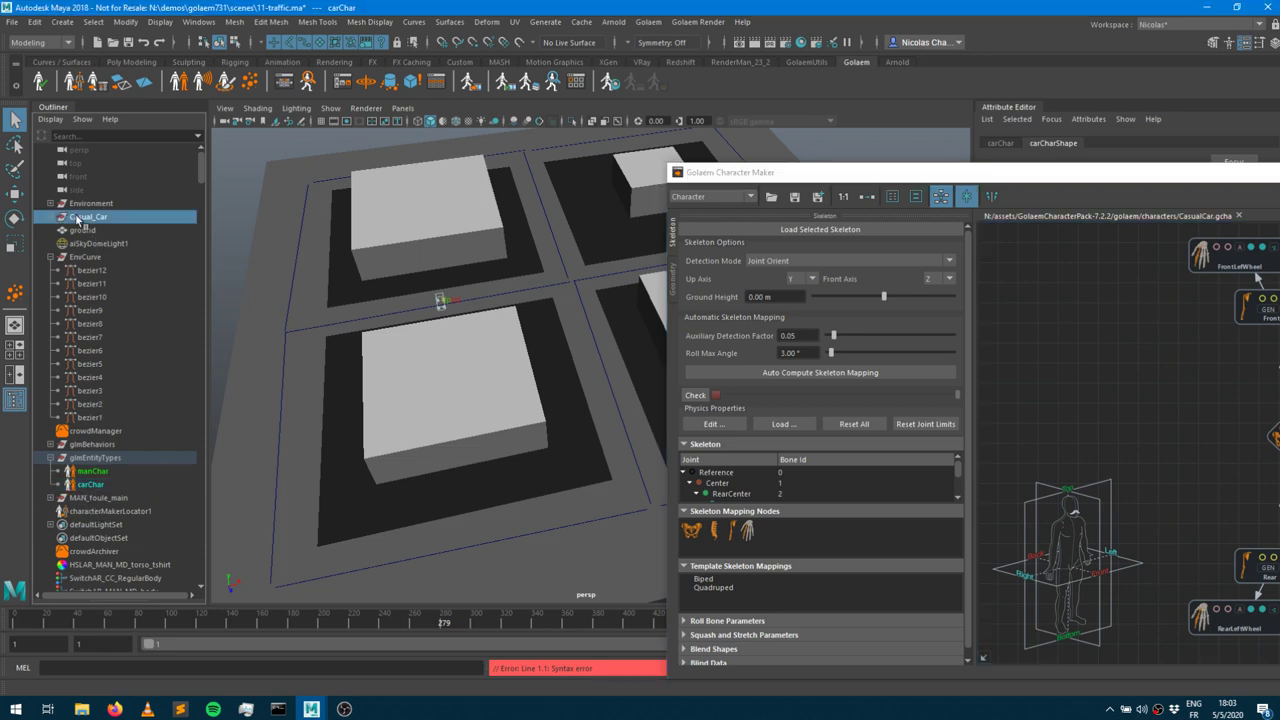
pyautogui.press('f')
pyautogui.keyDown('alt'); pyautogui.moveTo(393, 330); pyautogui.dragTo(505, 467); pyautogui.keyUp('alt')
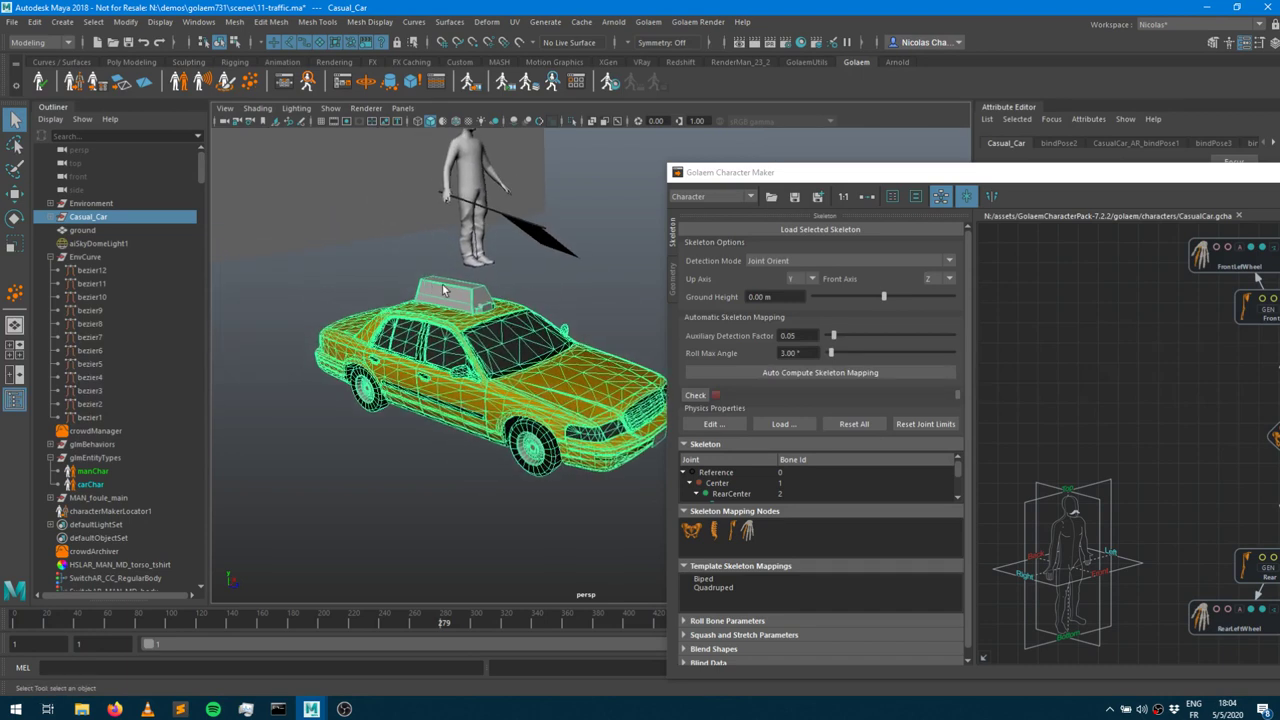
pyautogui.click(616, 121)
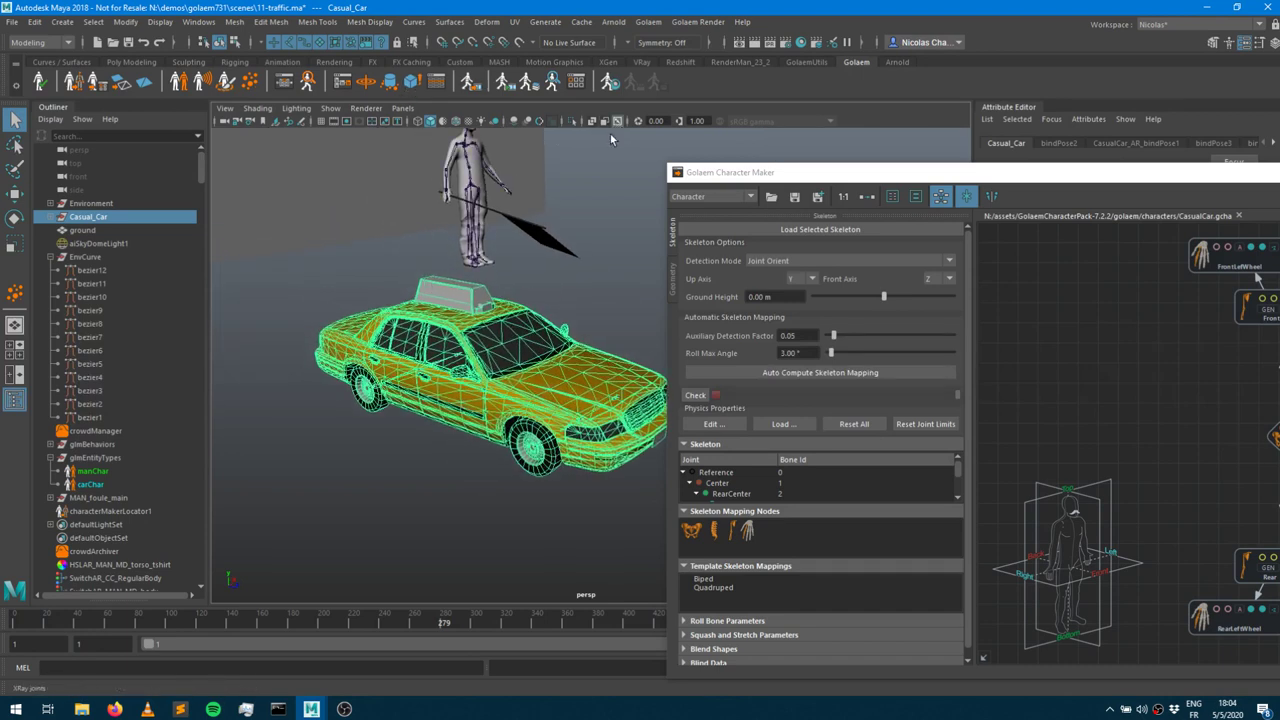
pyautogui.click(513, 465)
pyautogui.keyDown('alt'); pyautogui.moveTo(513, 465); pyautogui.dragTo(419, 362); pyautogui.keyUp('alt')
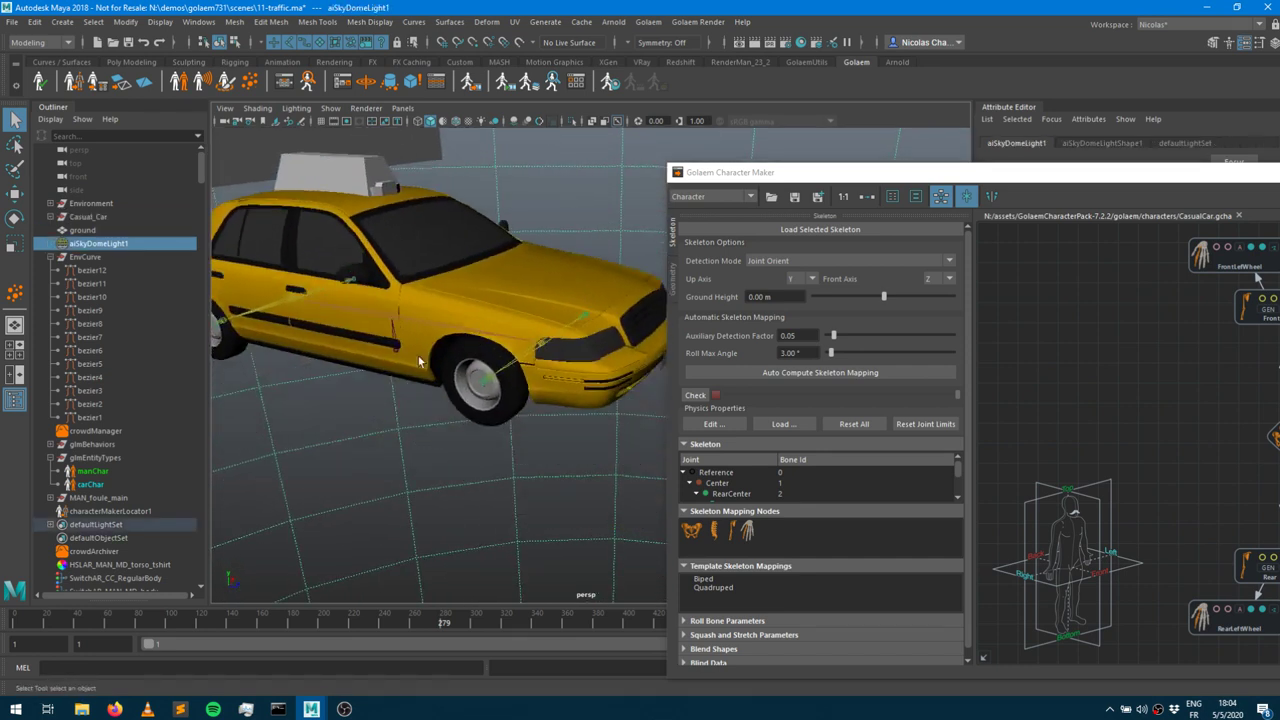
pyautogui.scroll(3, 419, 362)
pyautogui.scroll(3, 371, 389)
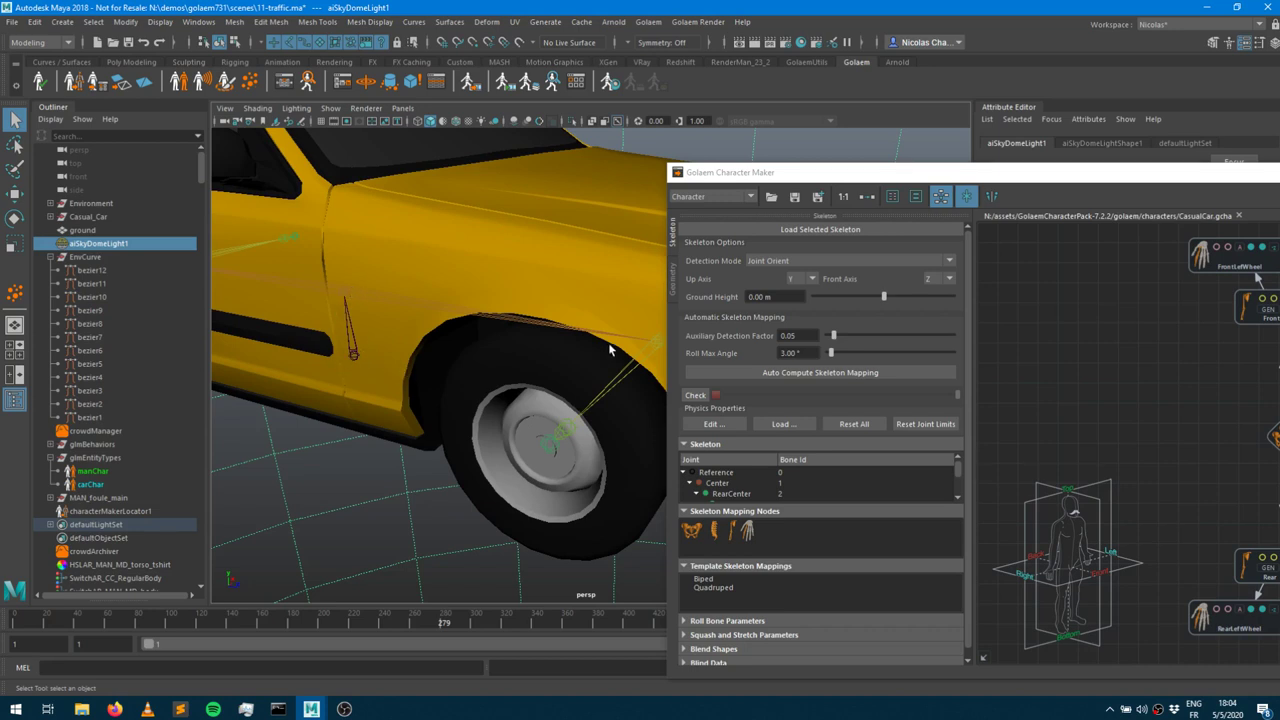
# Test-rotate the front wheel's FrontRight joint and FrontRightRoll joint, undoing each rotation.
pyautogui.click(567, 434)
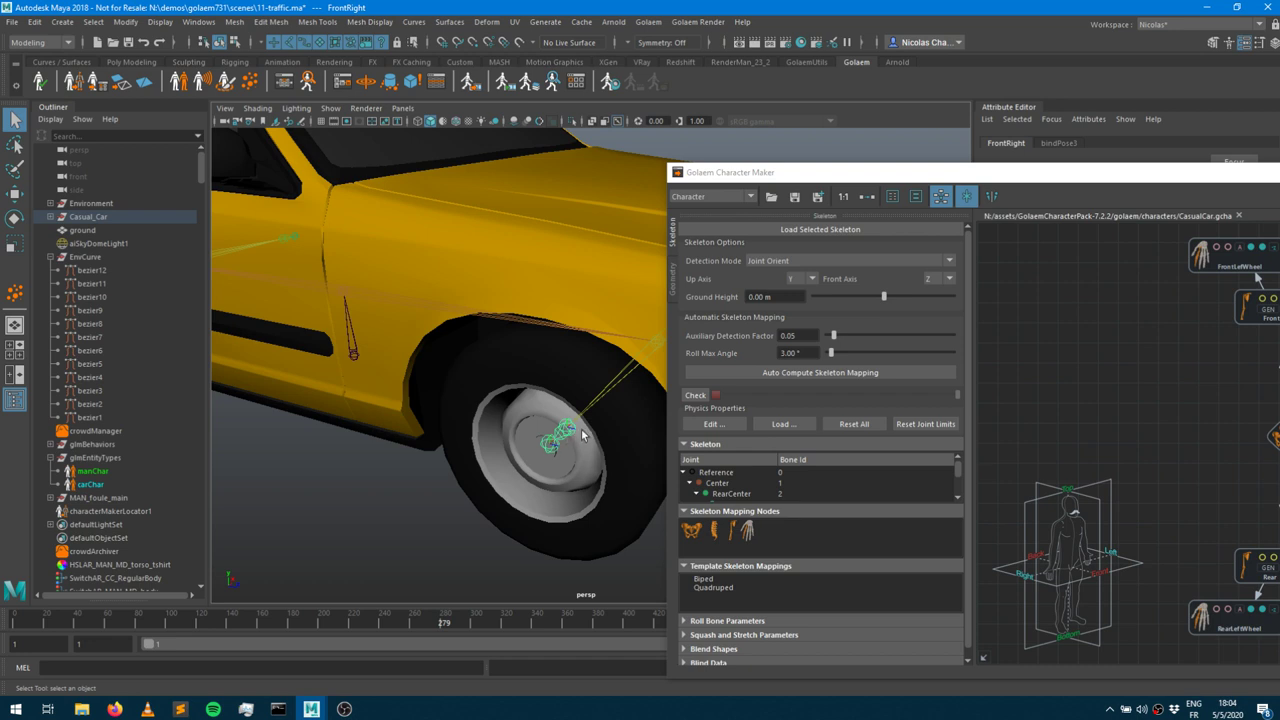
pyautogui.press('e')
pyautogui.moveTo(572, 443); pyautogui.dragTo(560, 440)
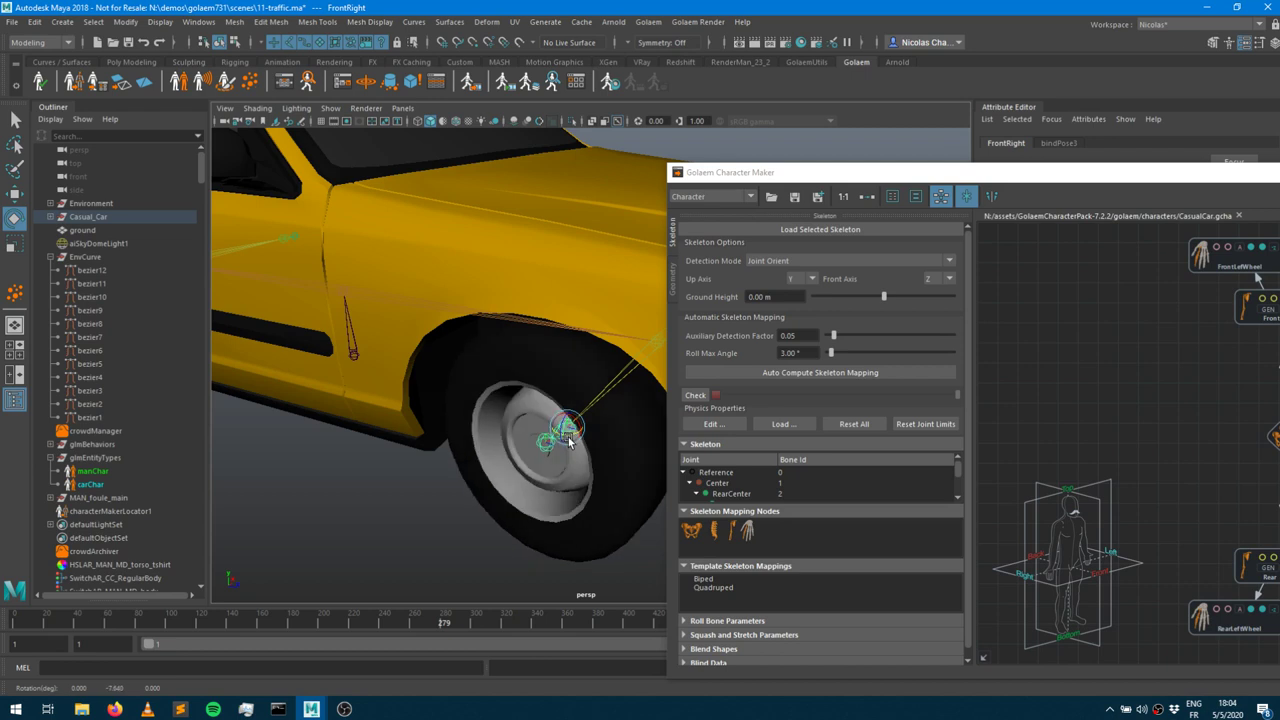
pyautogui.hotkey('ctrl', 'z')
pyautogui.click(556, 434)
pyautogui.moveTo(556, 434); pyautogui.dragTo(567, 484)
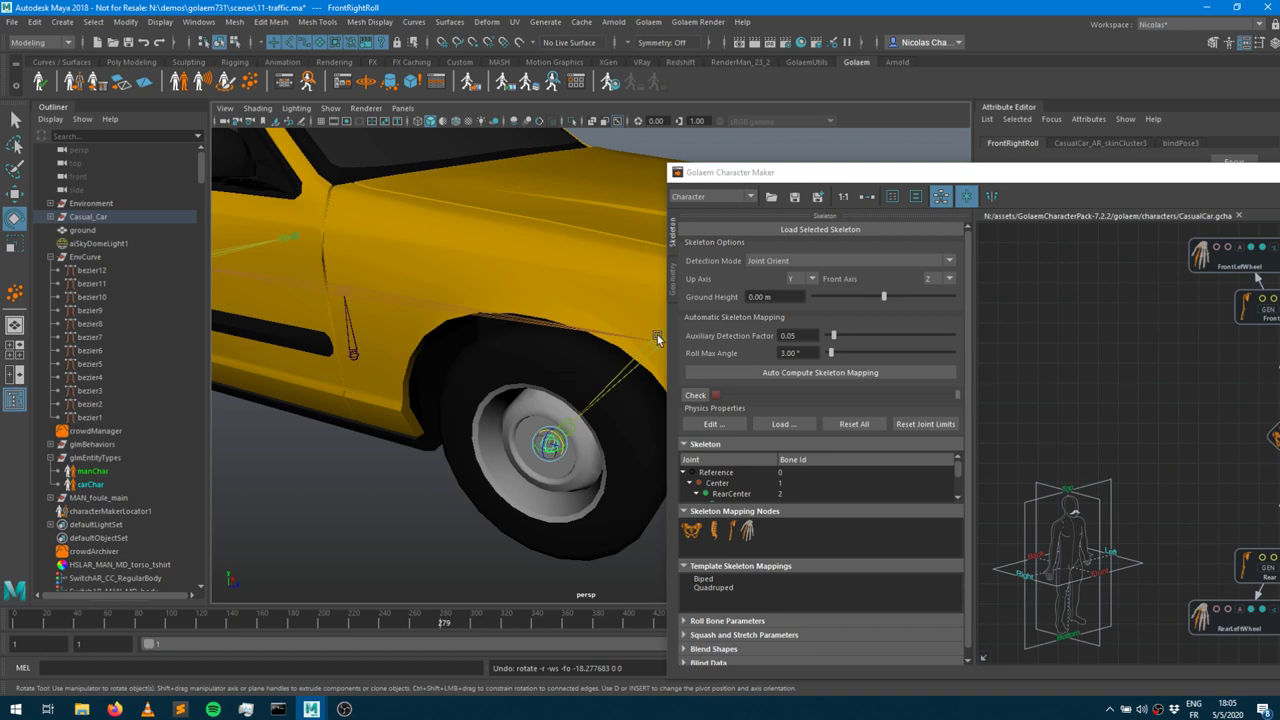
# Examine the car's Rear limb mapping in the Character Maker, and lay out its geometry asset nodes for review.
pyautogui.moveTo(1104, 172); pyautogui.dragTo(647, 84)
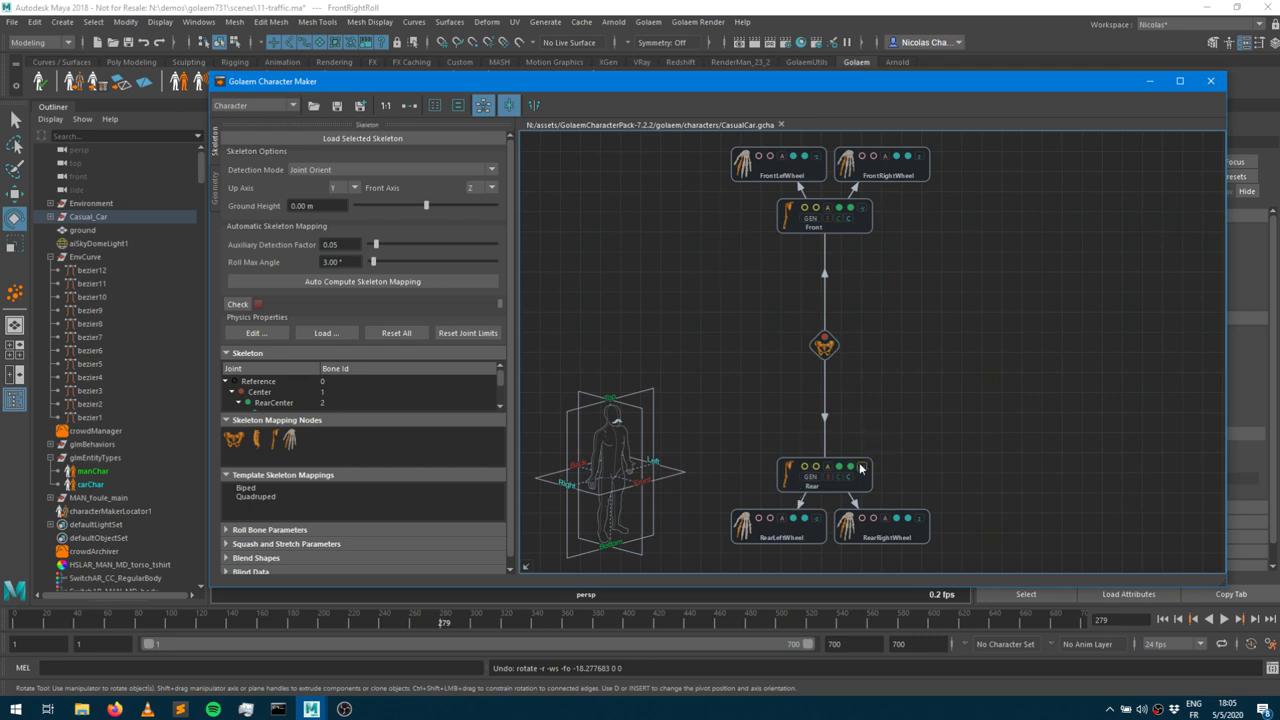
pyautogui.moveTo(851, 469)
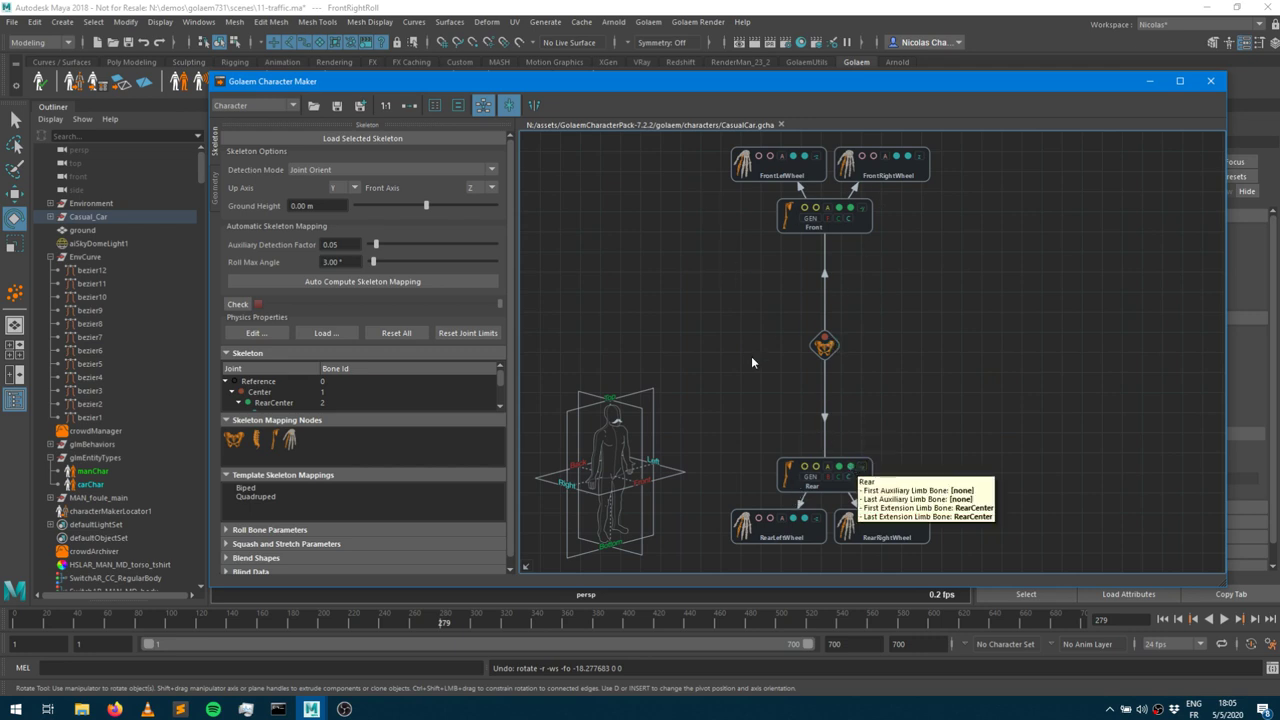
pyautogui.click(216, 192)
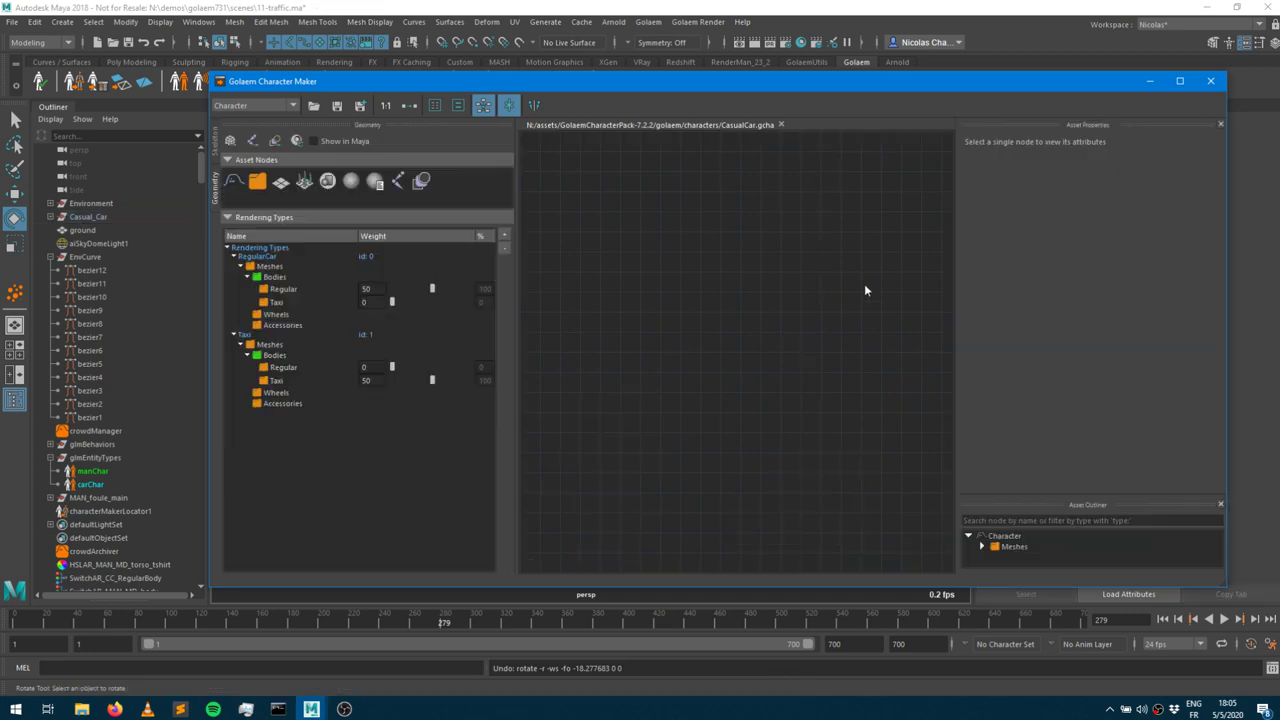
pyautogui.click(434, 106)
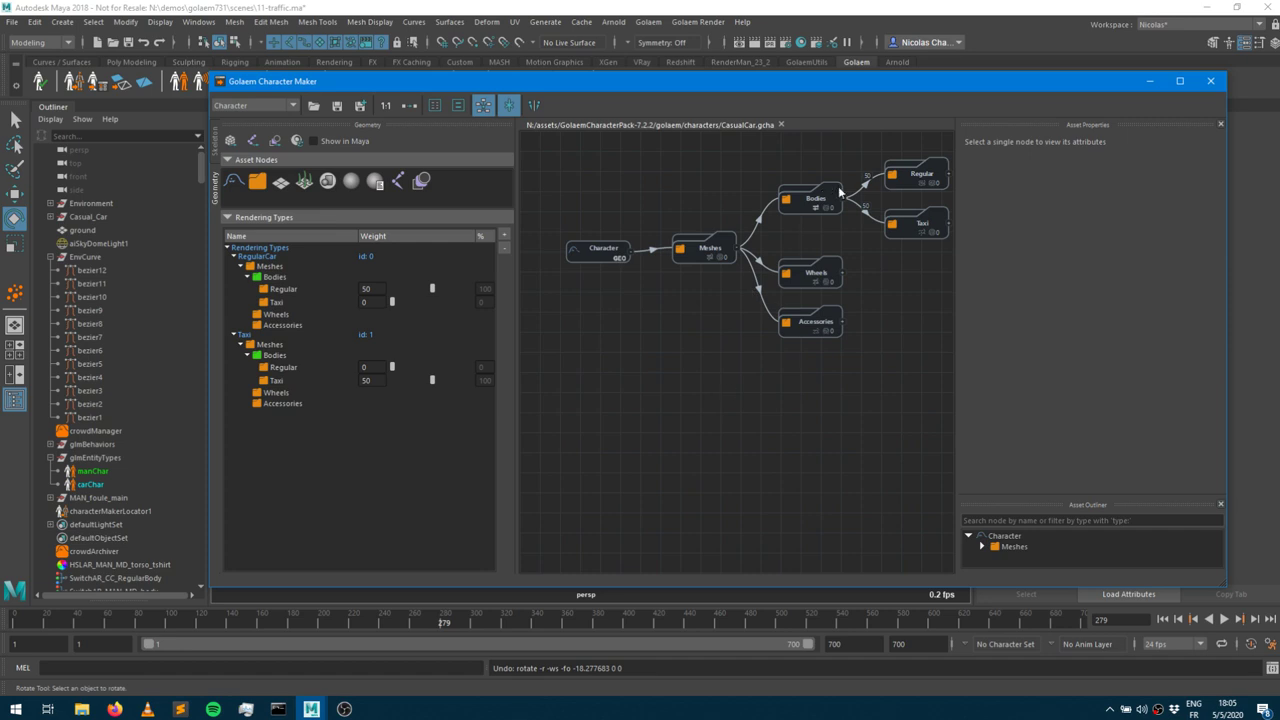
pyautogui.click(771, 411)
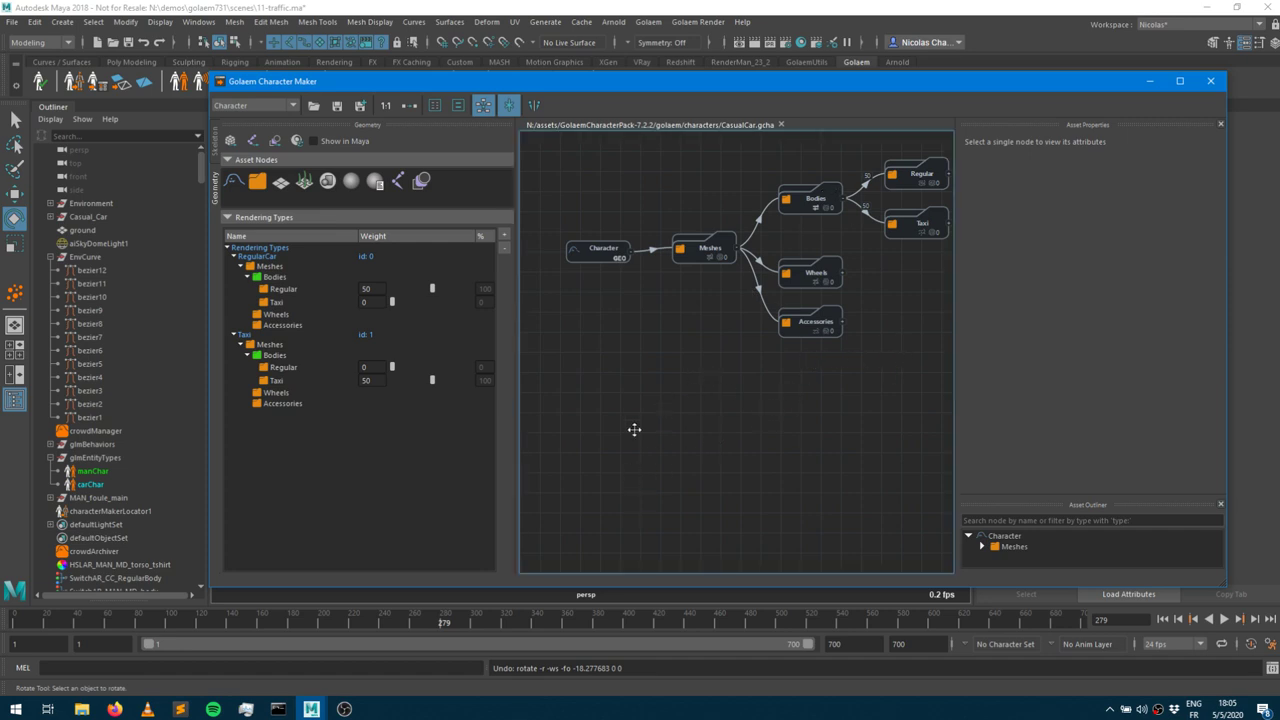
pyautogui.moveTo(653, 362); pyautogui.dragTo(612, 400, button='middle')
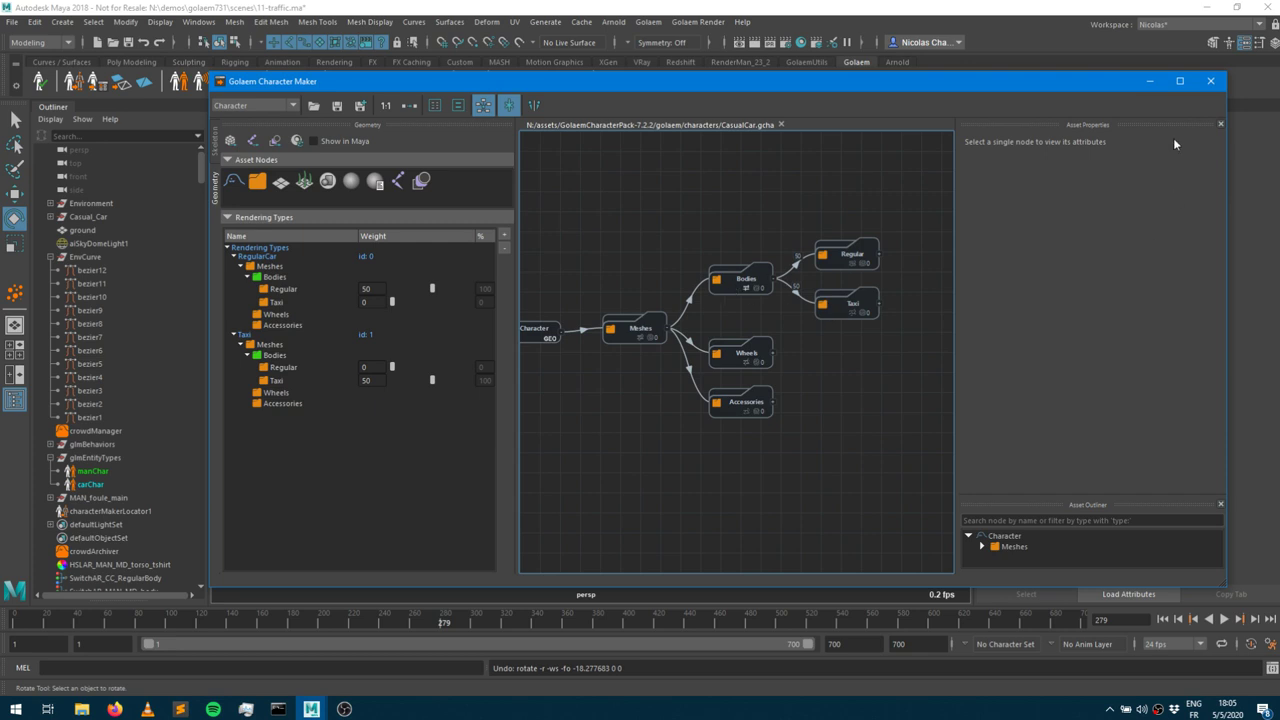
# Minimize the Character Maker and delete characterMakerLocator1 from the scene.
pyautogui.click(1150, 81)
pyautogui.scroll(-5, 497, 304)
pyautogui.keyDown('alt'); pyautogui.moveTo(497, 304); pyautogui.dragTo(350, 190); pyautogui.keyUp('alt')
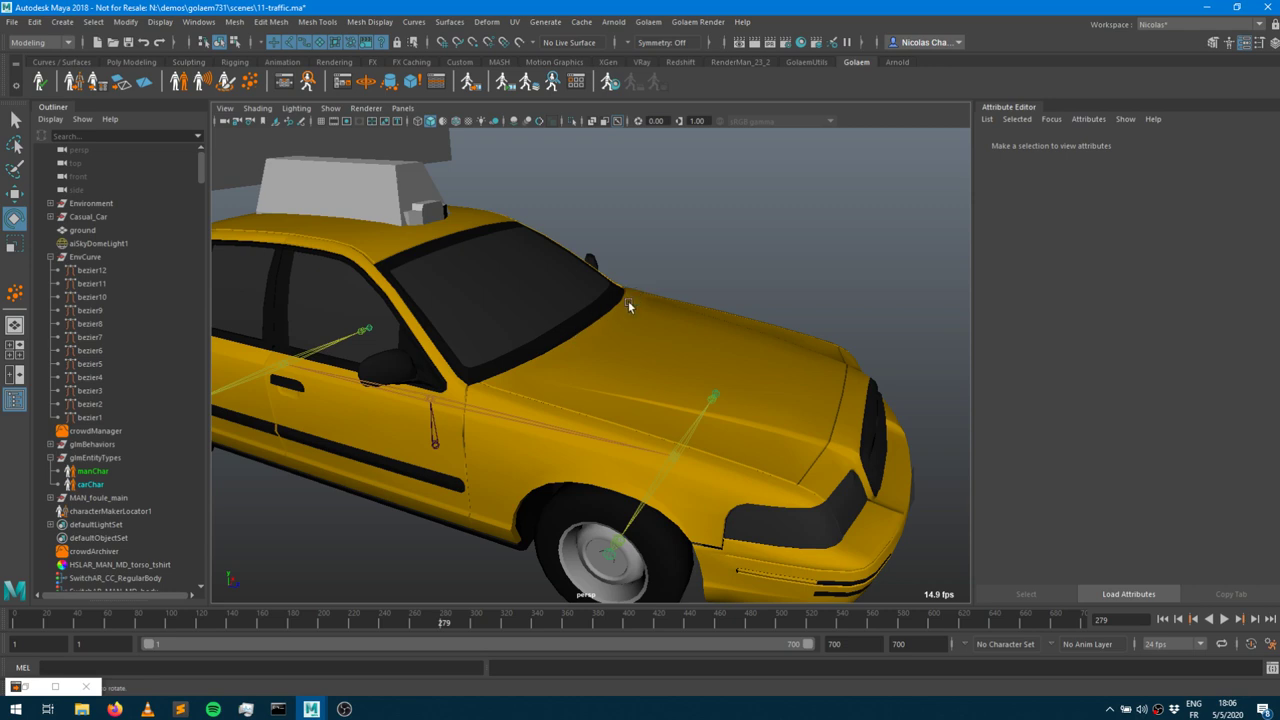
pyautogui.scroll(-10, 722, 380)
pyautogui.keyDown('alt'); pyautogui.moveTo(722, 380); pyautogui.dragTo(626, 234); pyautogui.keyUp('alt')
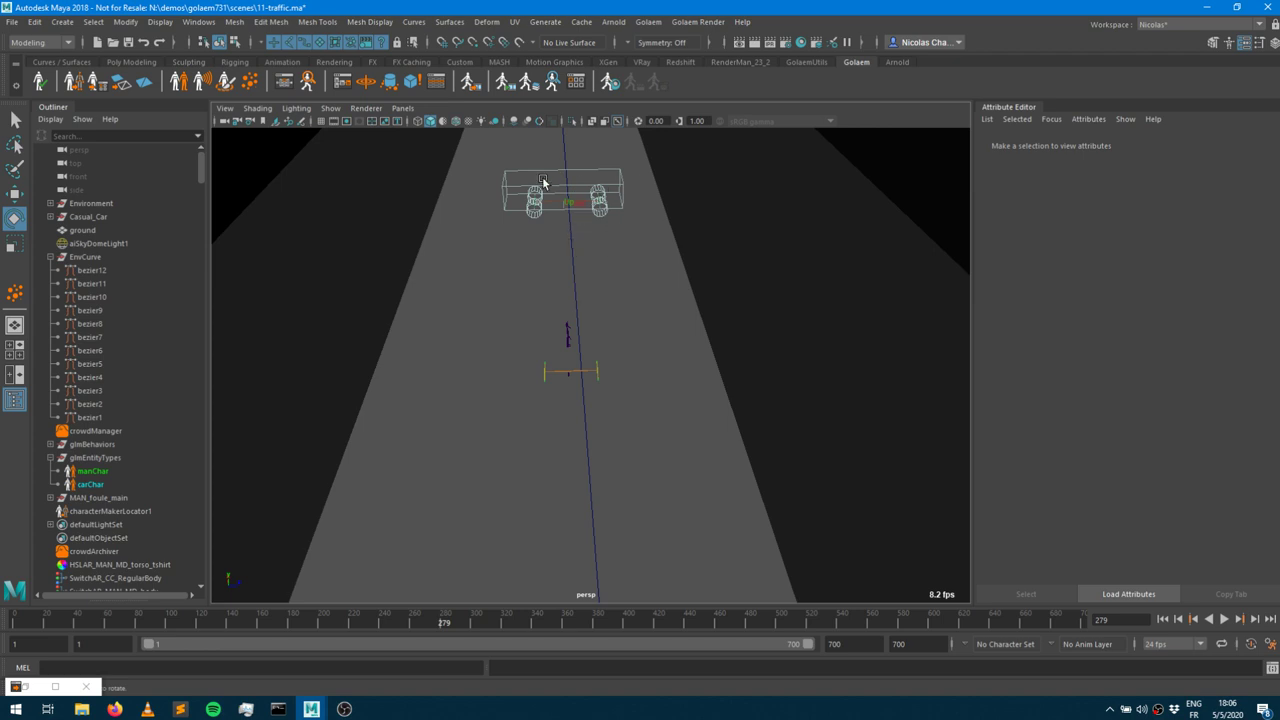
pyautogui.keyDown('alt'); pyautogui.moveTo(584, 250); pyautogui.dragTo(620, 261); pyautogui.keyUp('alt')
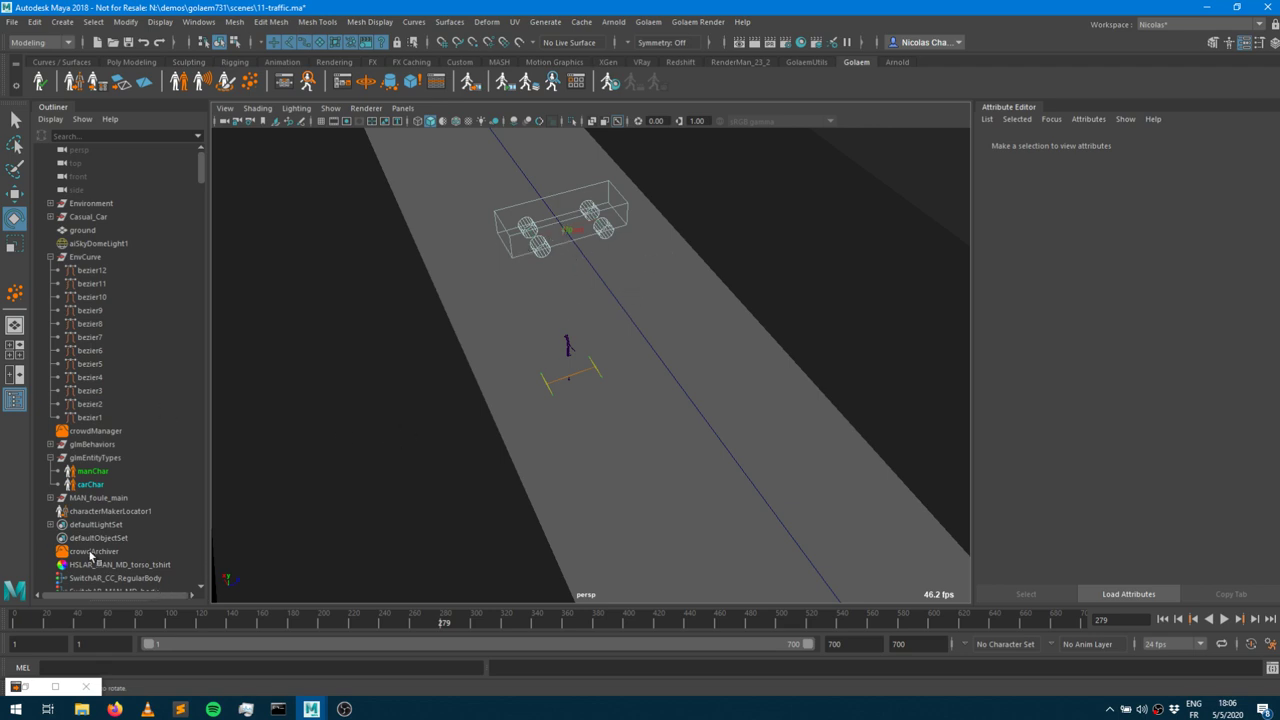
pyautogui.click(112, 512)
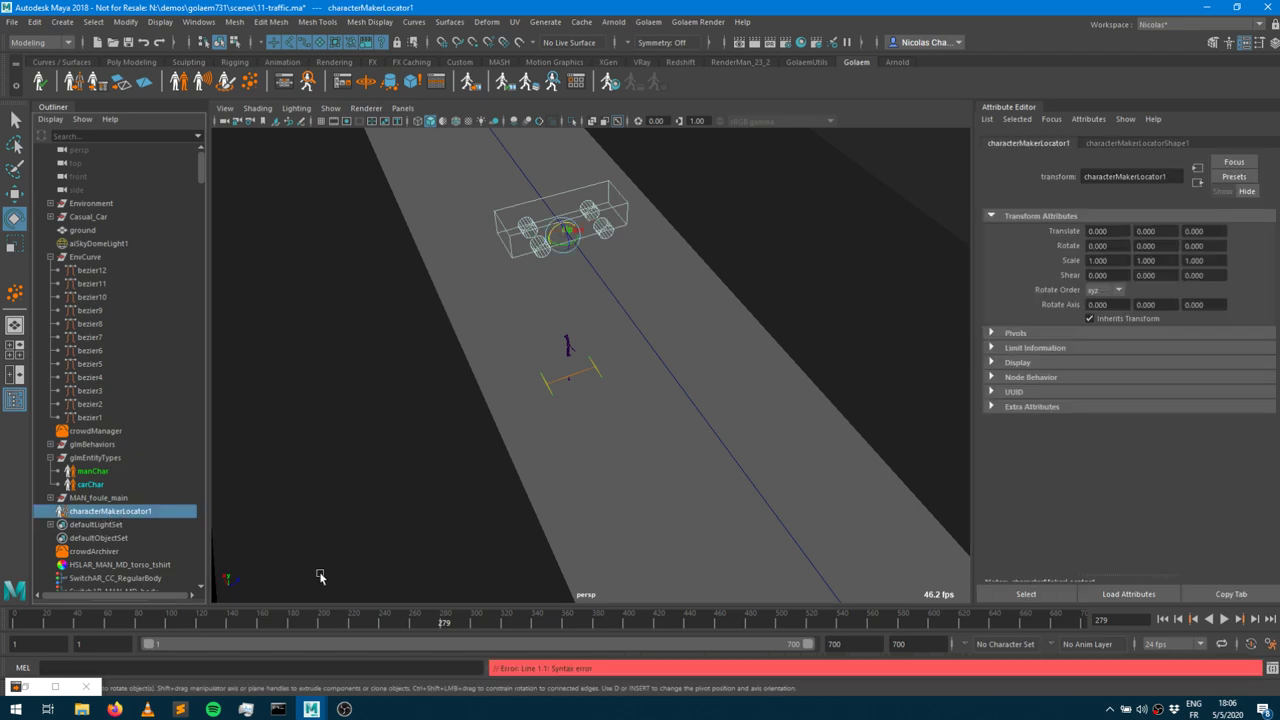
pyautogui.press('Delete')
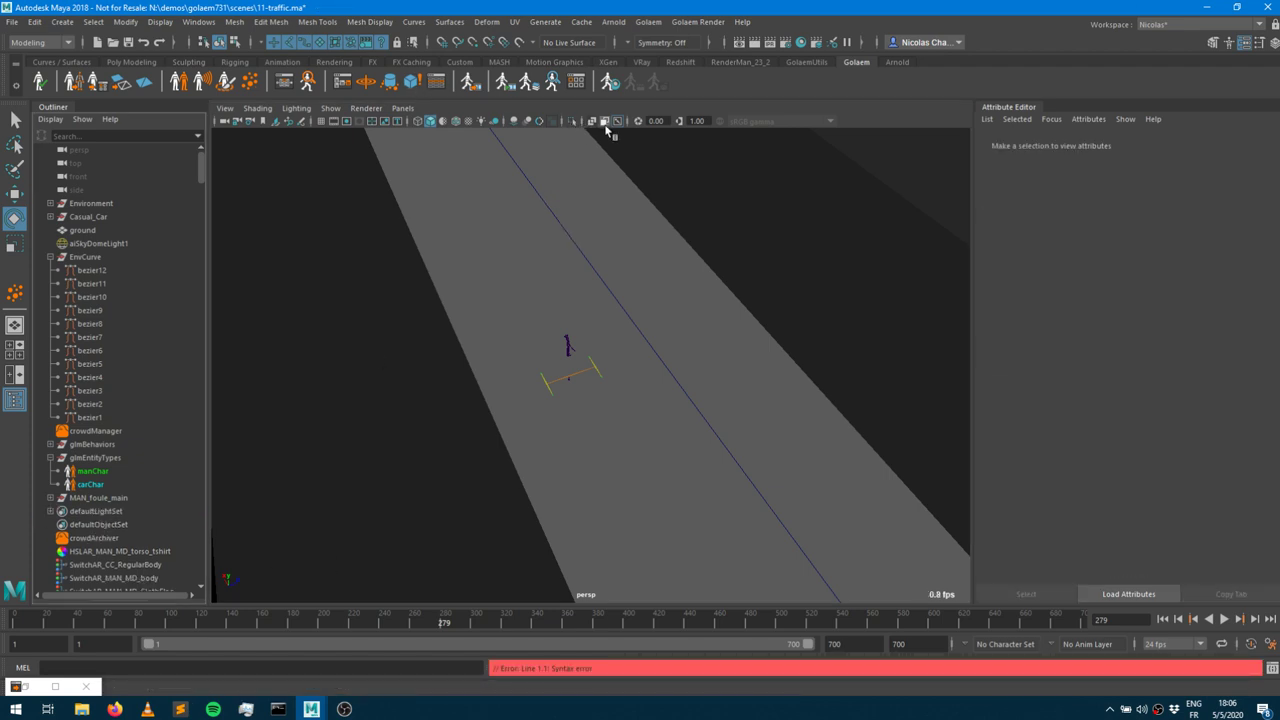
pyautogui.keyDown('alt'); pyautogui.moveTo(700, 330); pyautogui.dragTo(491, 323); pyautogui.keyUp('alt')
# Look through the Behavior Editor's behavior library for the Traffic and TrafficGoto behaviors, and minimize the editor.
pyautogui.click(284, 81)
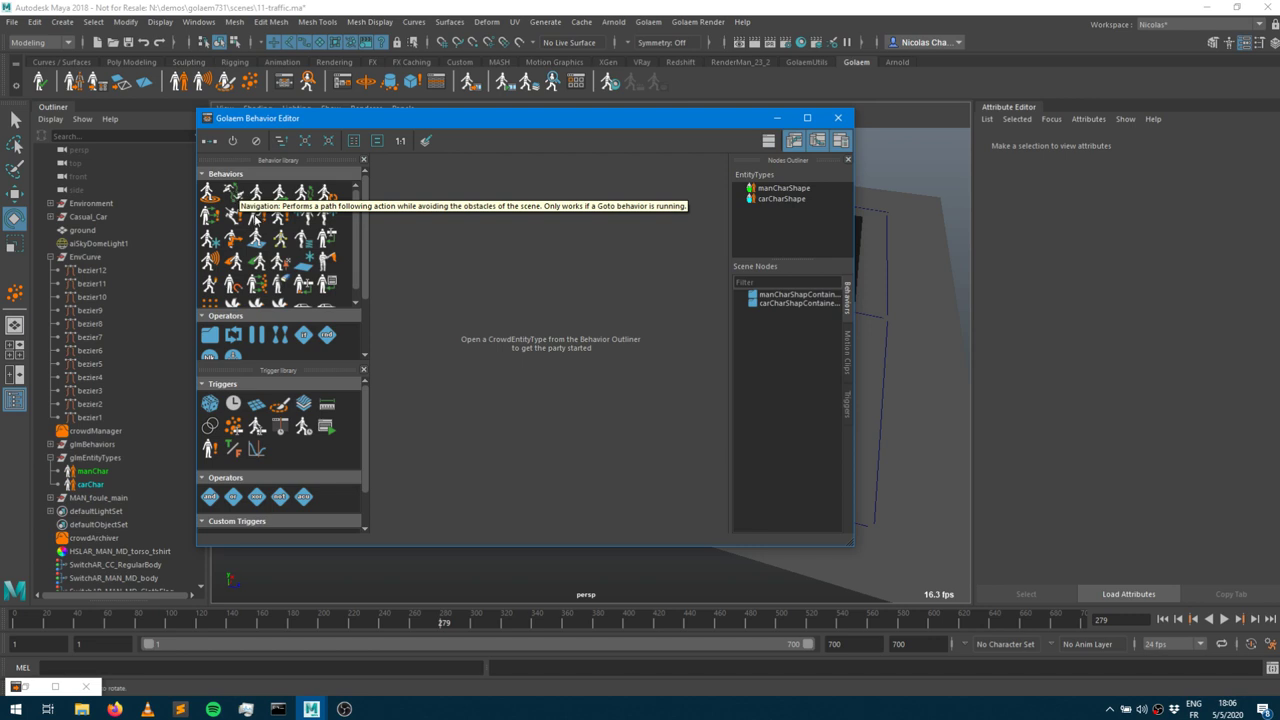
pyautogui.scroll(-2, 256, 220)
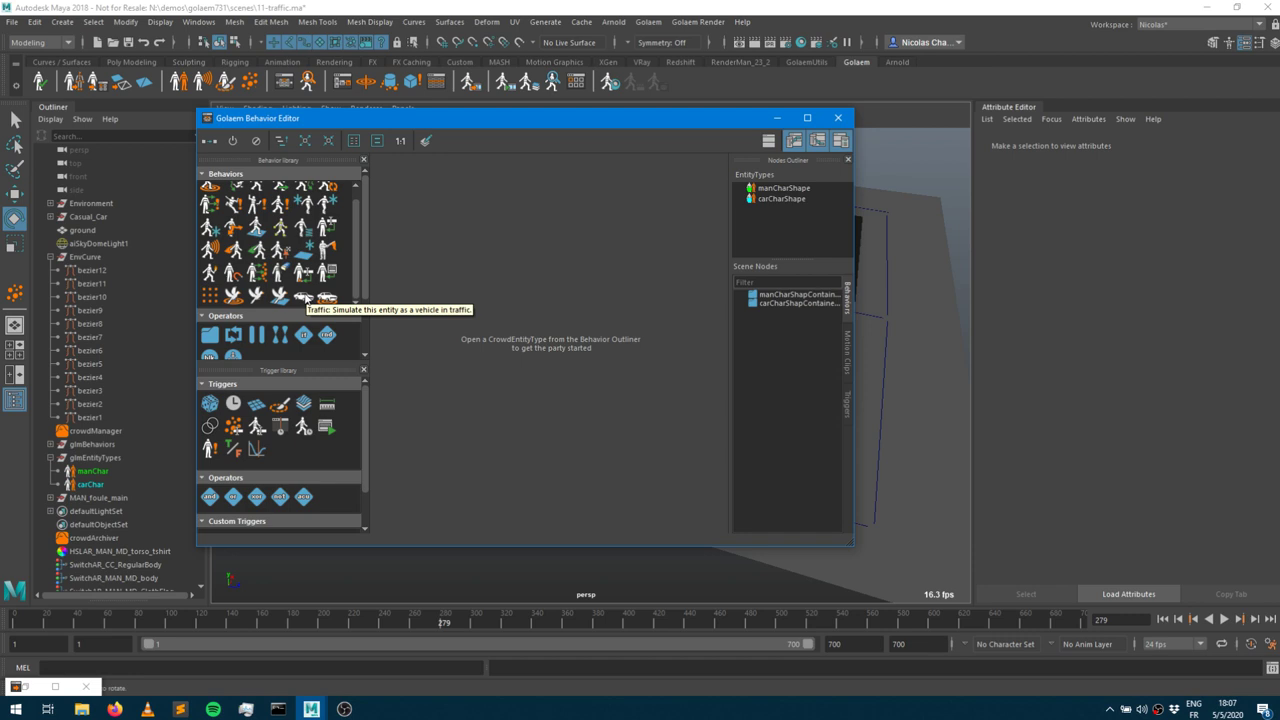
pyautogui.scroll(1, 303, 297)
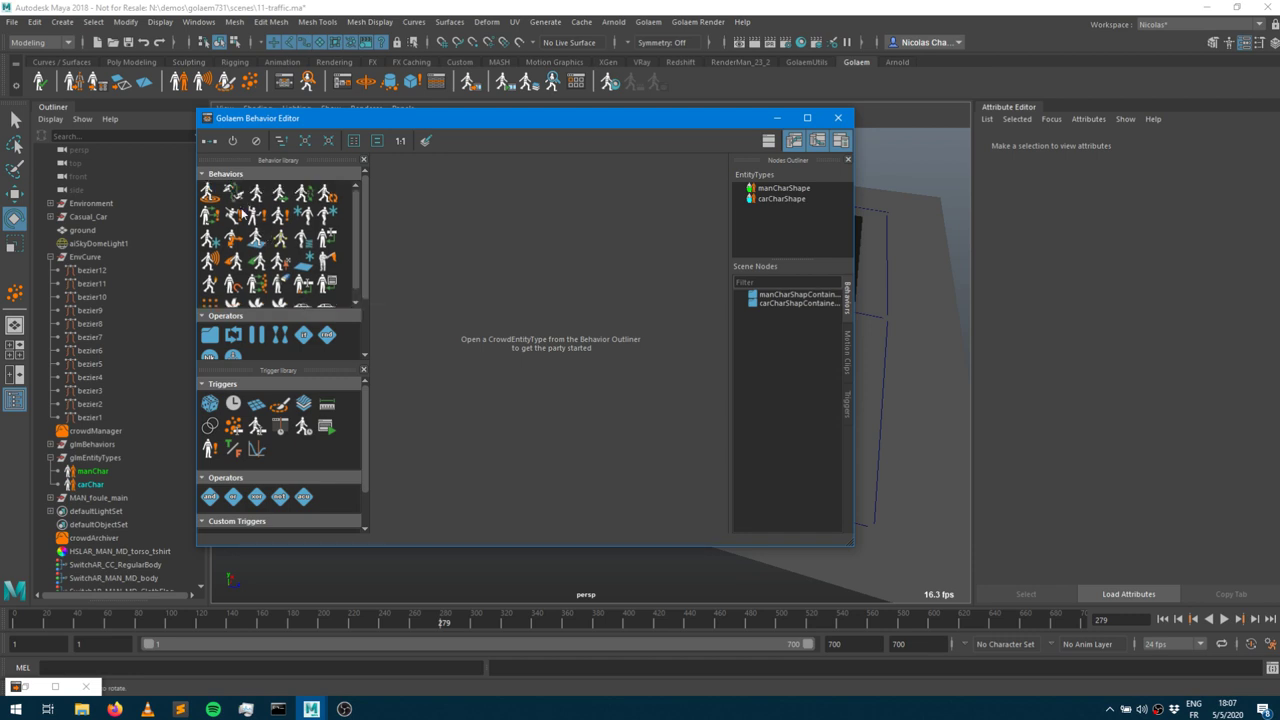
pyautogui.scroll(-2, 276, 208)
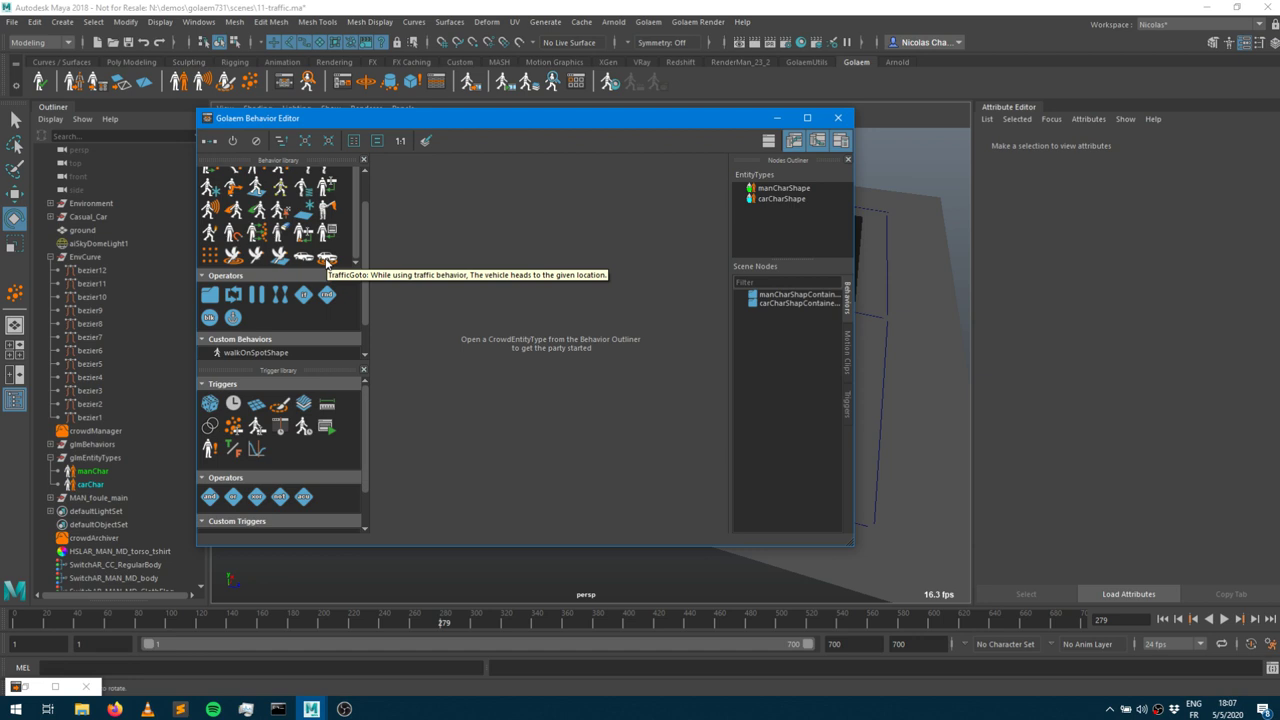
pyautogui.click(777, 119)
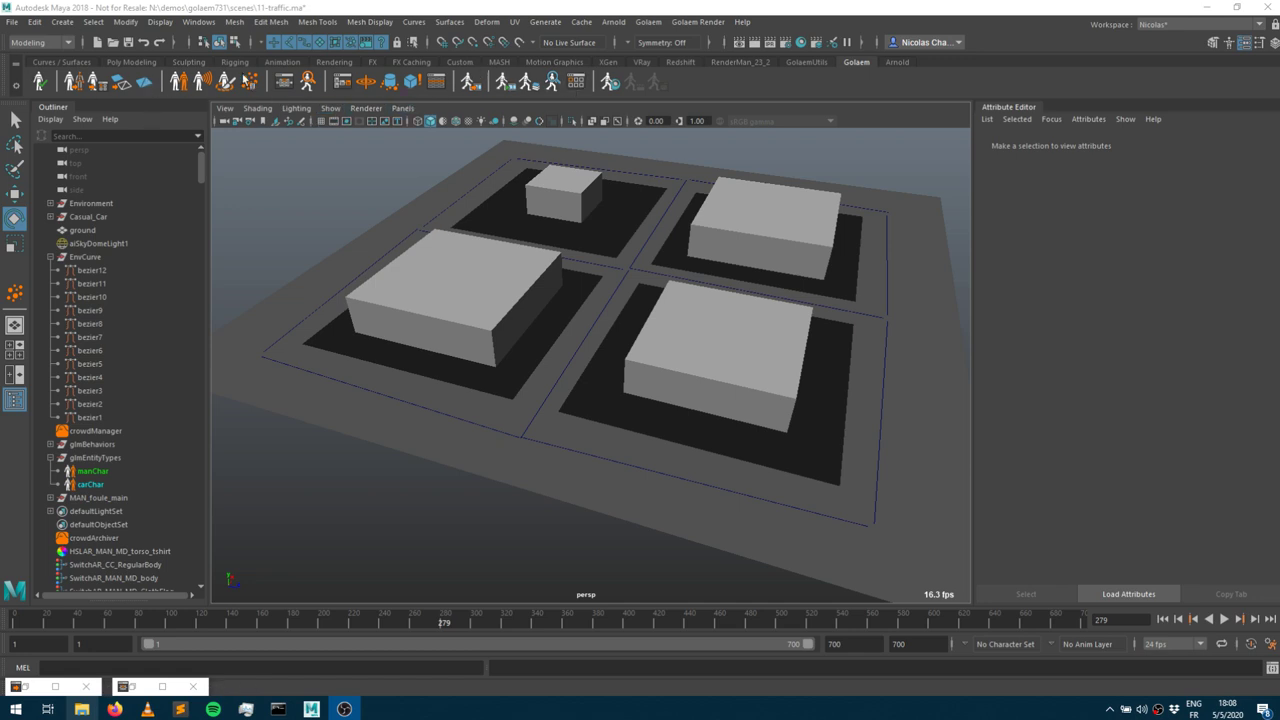
# Examine the road curves bezier12 and bezier11 and how they run around the city blocks.
pyautogui.click(648, 22)
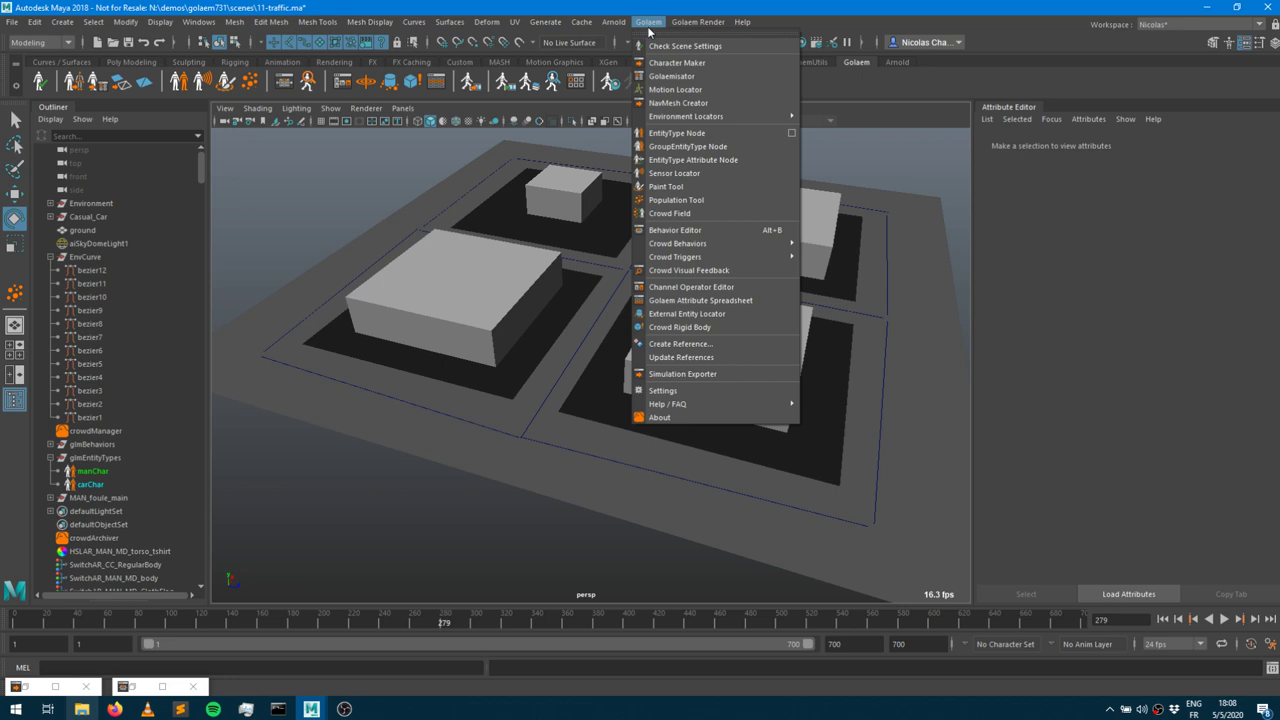
pyautogui.moveTo(688, 118)
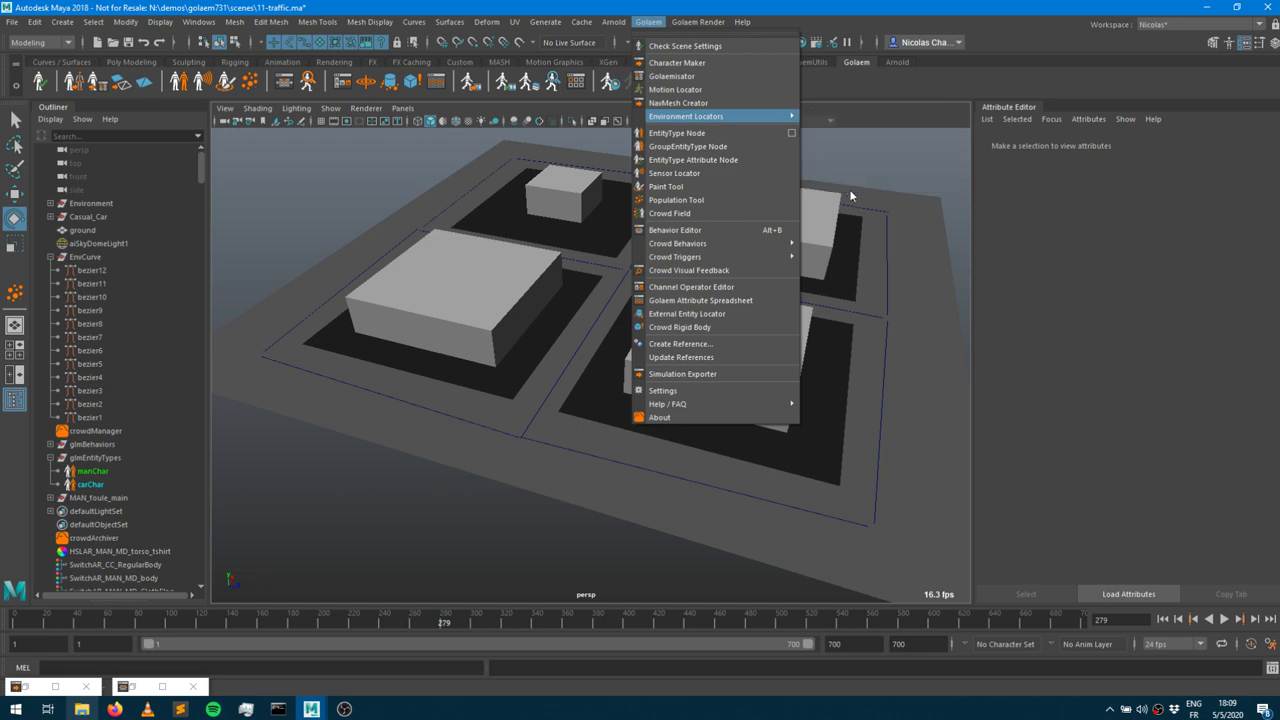
pyautogui.click(93, 271)
pyautogui.keyDown('alt'); pyautogui.moveTo(710, 294); pyautogui.dragTo(489, 366); pyautogui.keyUp('alt')
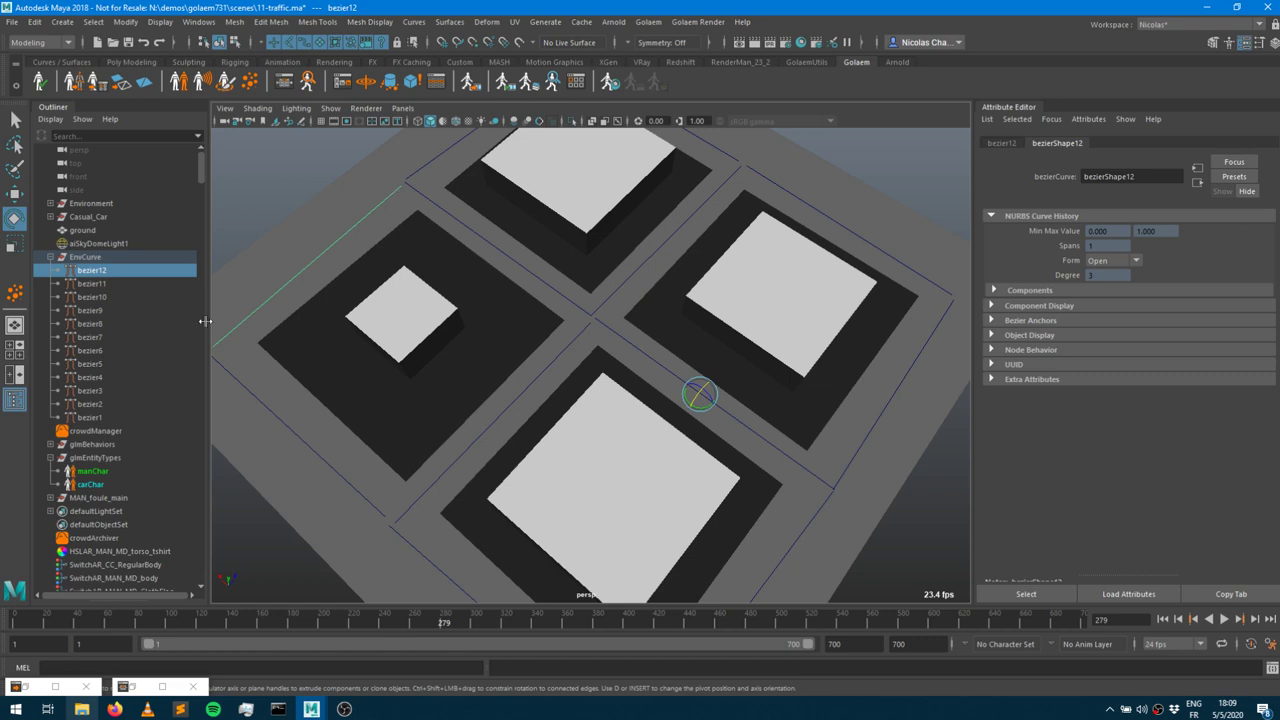
pyautogui.click(90, 283)
pyautogui.keyDown('alt'); pyautogui.moveTo(421, 381); pyautogui.dragTo(548, 365, button='right'); pyautogui.keyUp('alt')
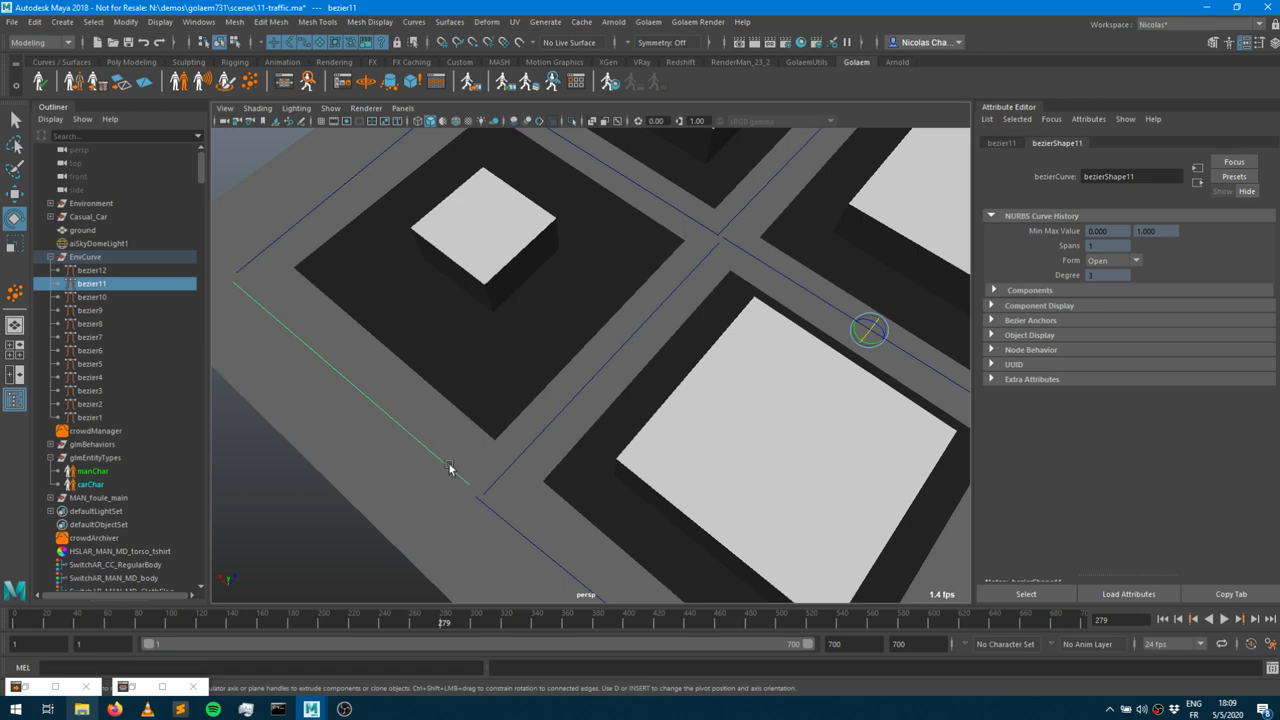
pyautogui.keyDown('alt'); pyautogui.moveTo(480, 489); pyautogui.dragTo(471, 491, button='right'); pyautogui.keyUp('alt')
pyautogui.keyDown('alt'); pyautogui.moveTo(471, 491); pyautogui.dragTo(398, 468); pyautogui.keyUp('alt')
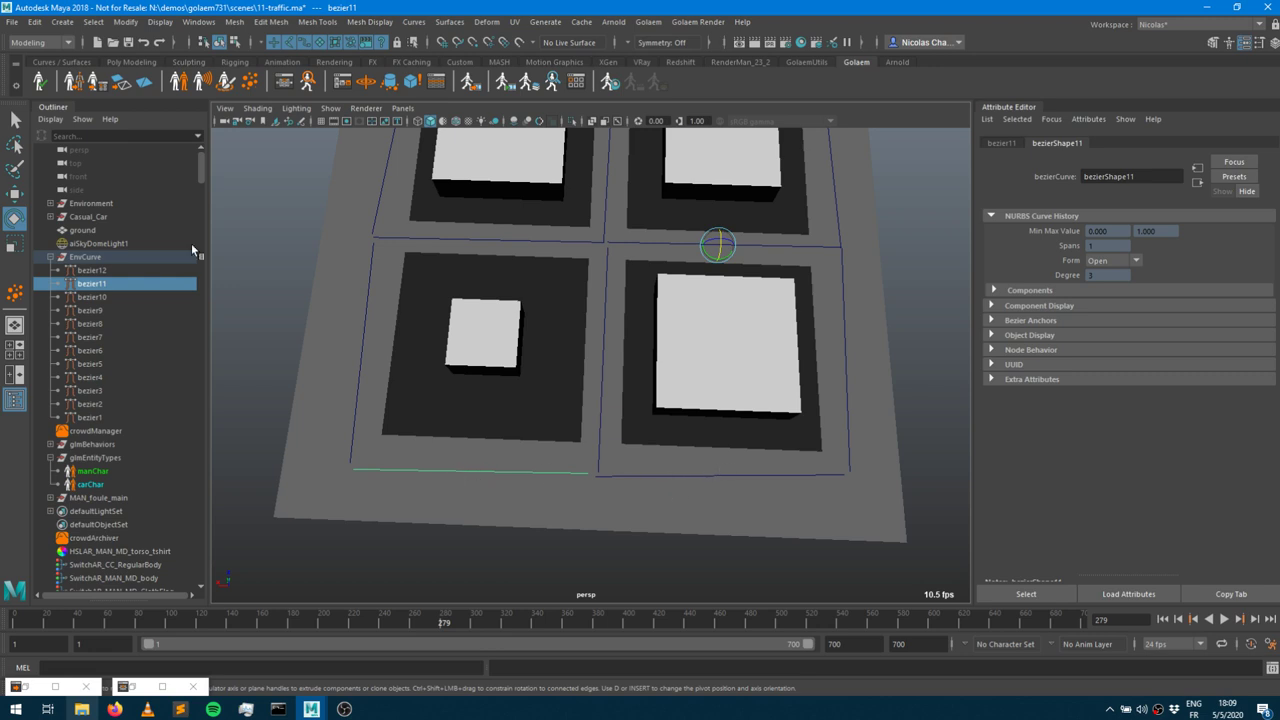
# Create a Traffic Locator from all twelve road curves, bezier12 through bezier1.
pyautogui.click(97, 272)
pyautogui.keyDown('shift'); pyautogui.click(97, 418); pyautogui.keyUp('shift')
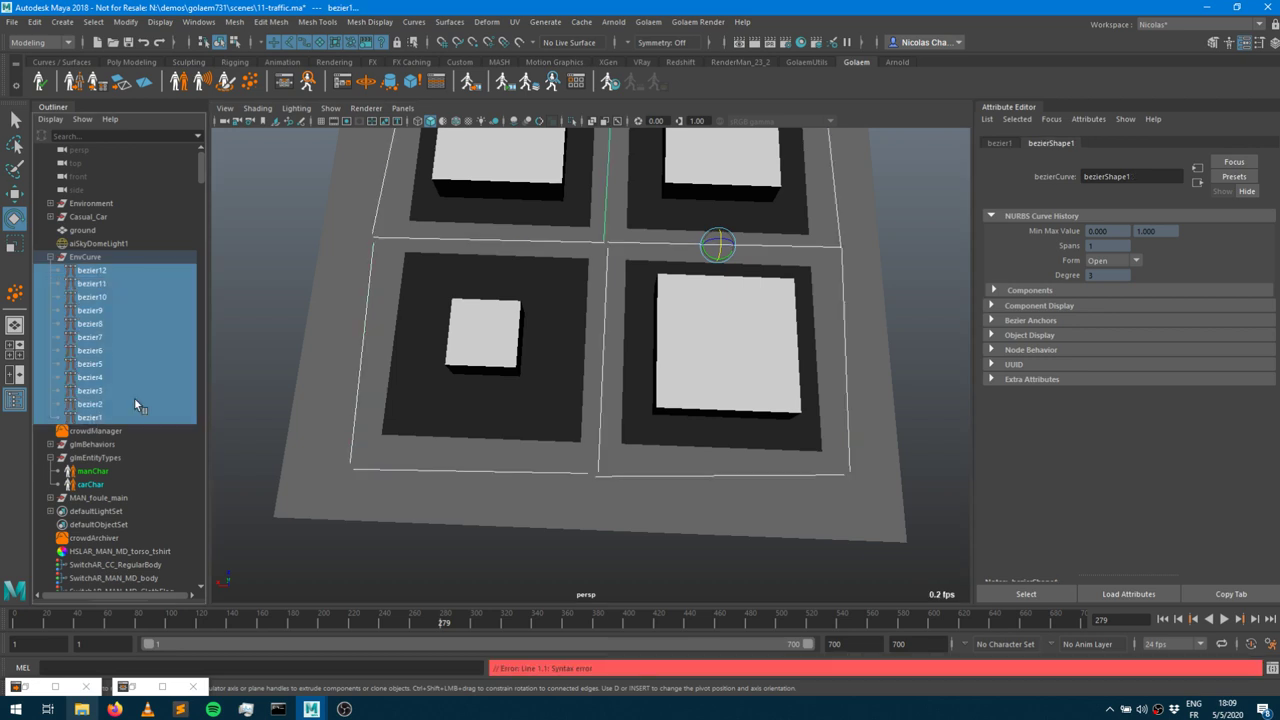
pyautogui.keyDown('alt'); pyautogui.moveTo(737, 337); pyautogui.dragTo(669, 345); pyautogui.keyUp('alt')
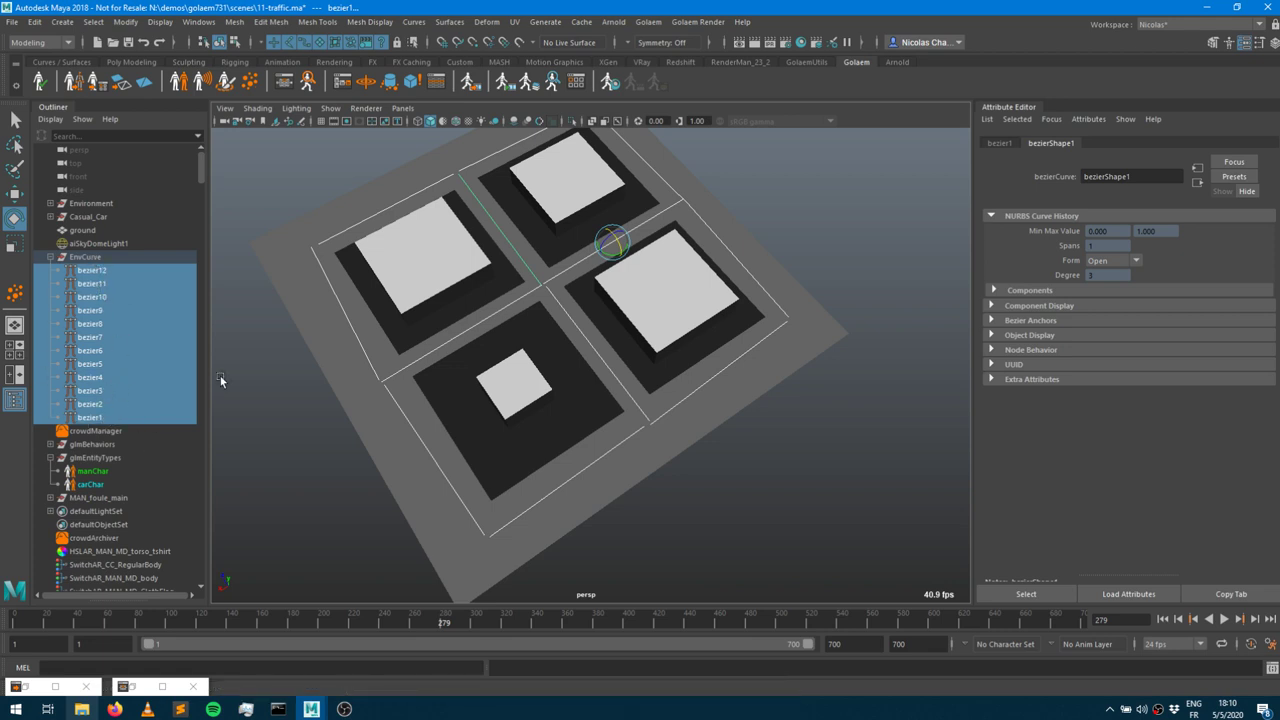
pyautogui.click(649, 22)
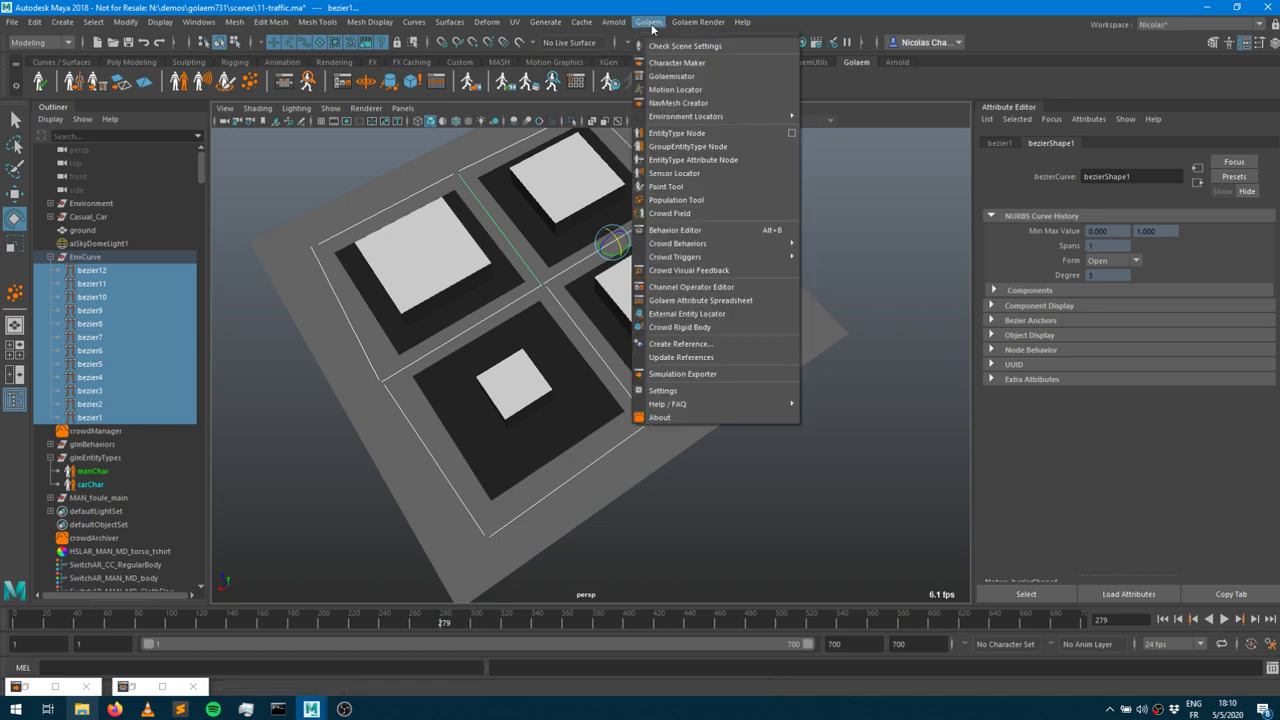
pyautogui.moveTo(688, 118)
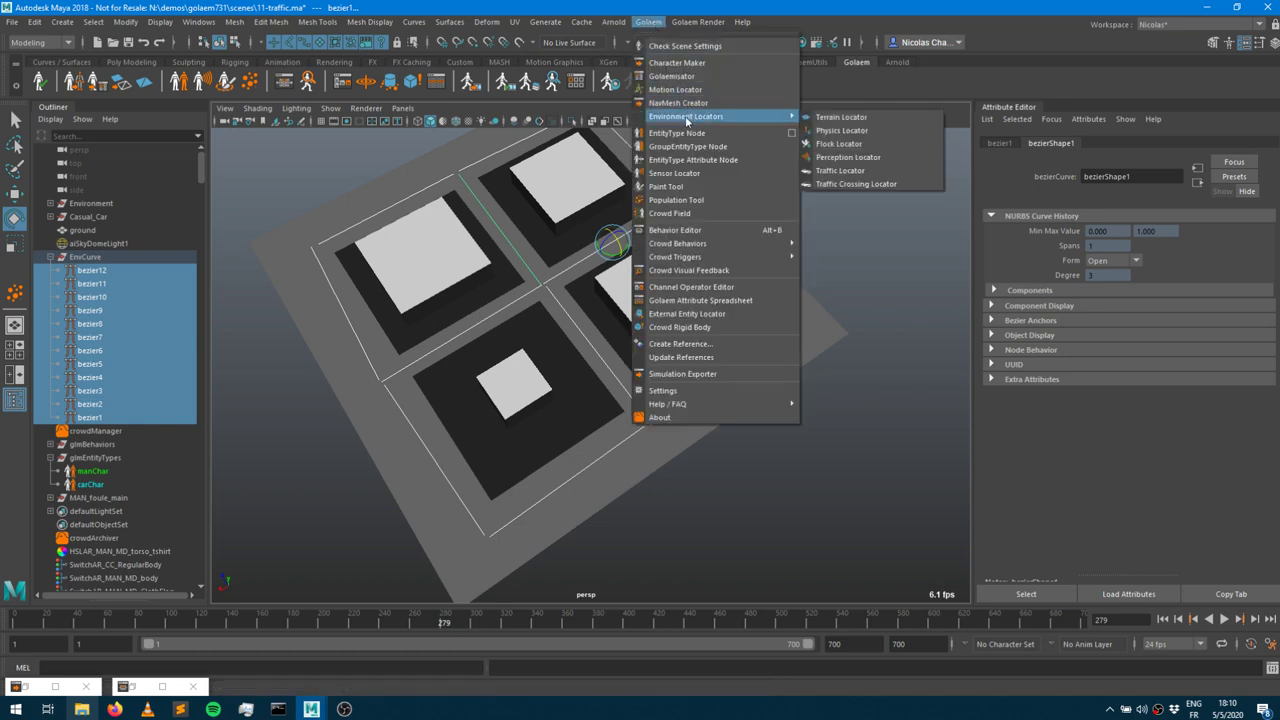
pyautogui.click(847, 172)
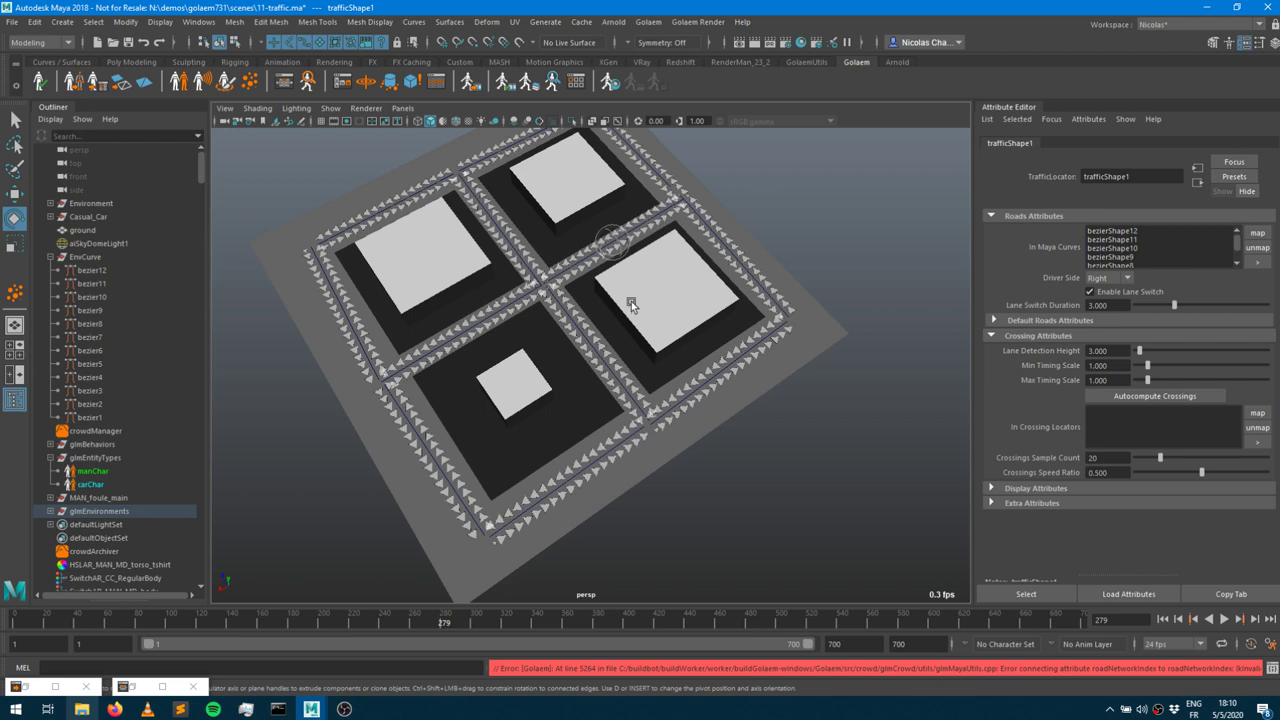
# On the traffic1 locator, set the default roads' Inner Separation to about 1.494 and Lane Width to about 3.458.
pyautogui.click(49, 511)
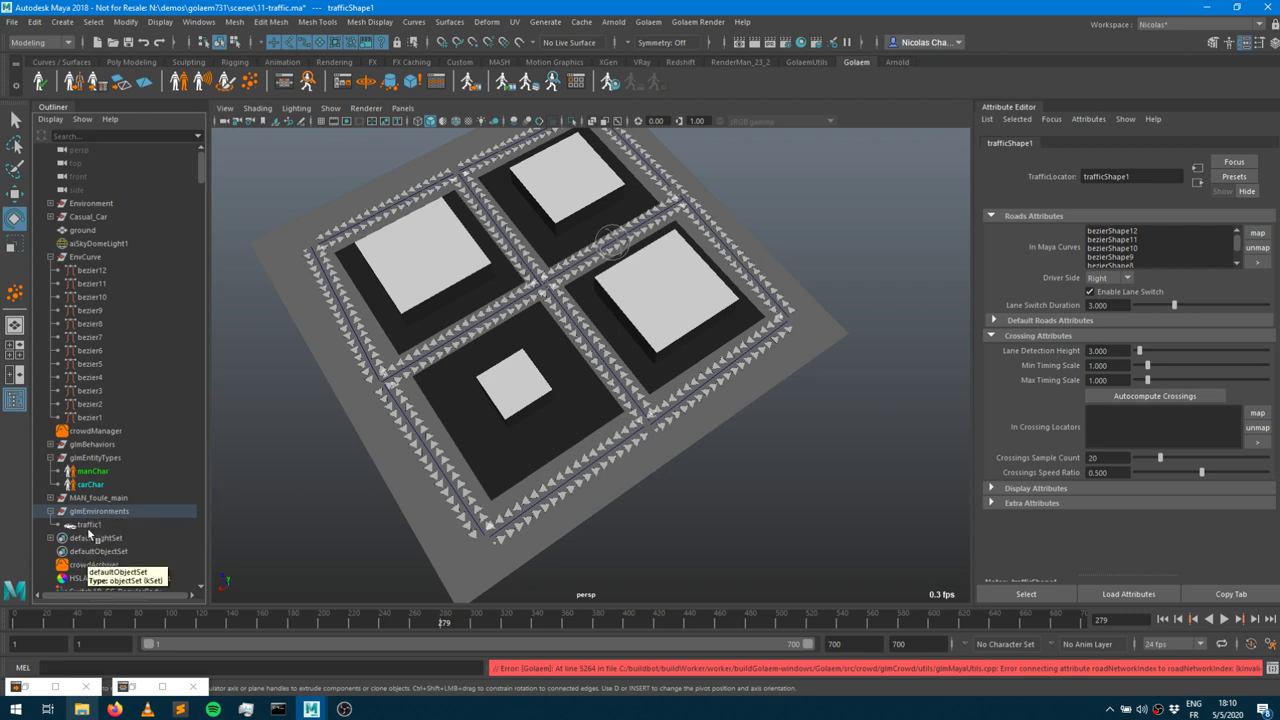
pyautogui.click(90, 526)
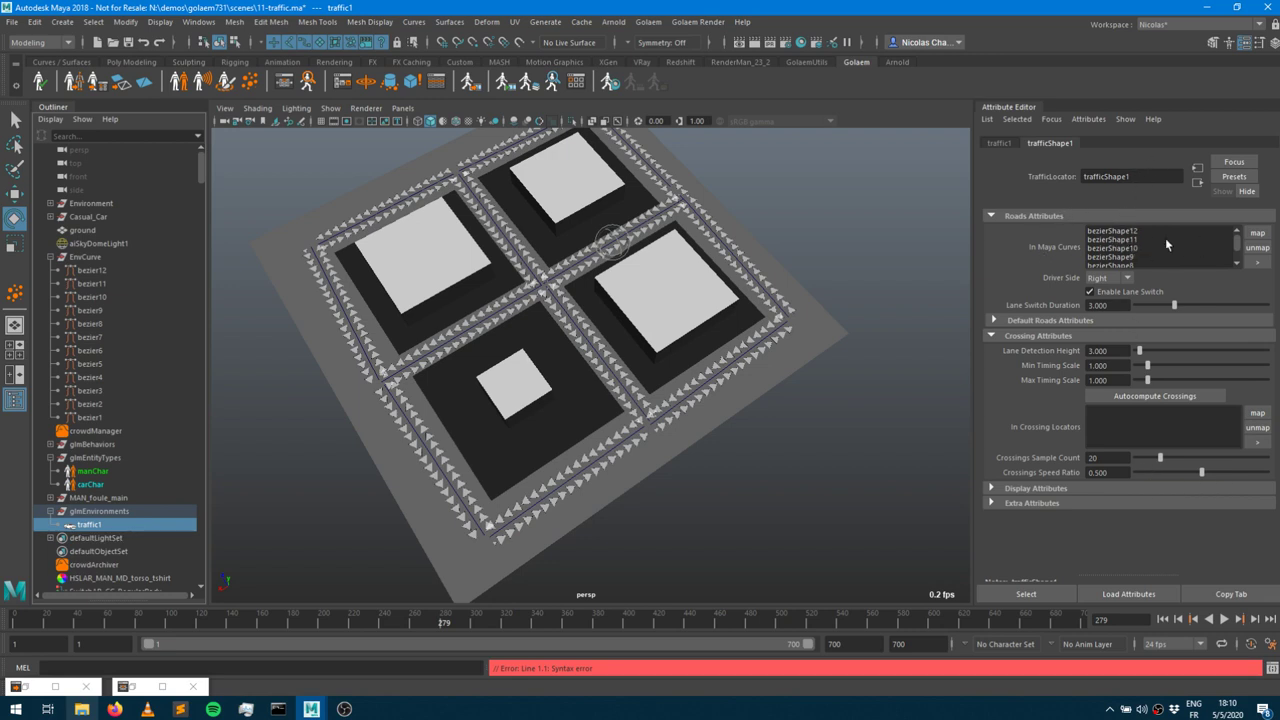
pyautogui.scroll(-1, 1114, 258)
pyautogui.scroll(-2, 1114, 258)
pyautogui.click(1073, 319)
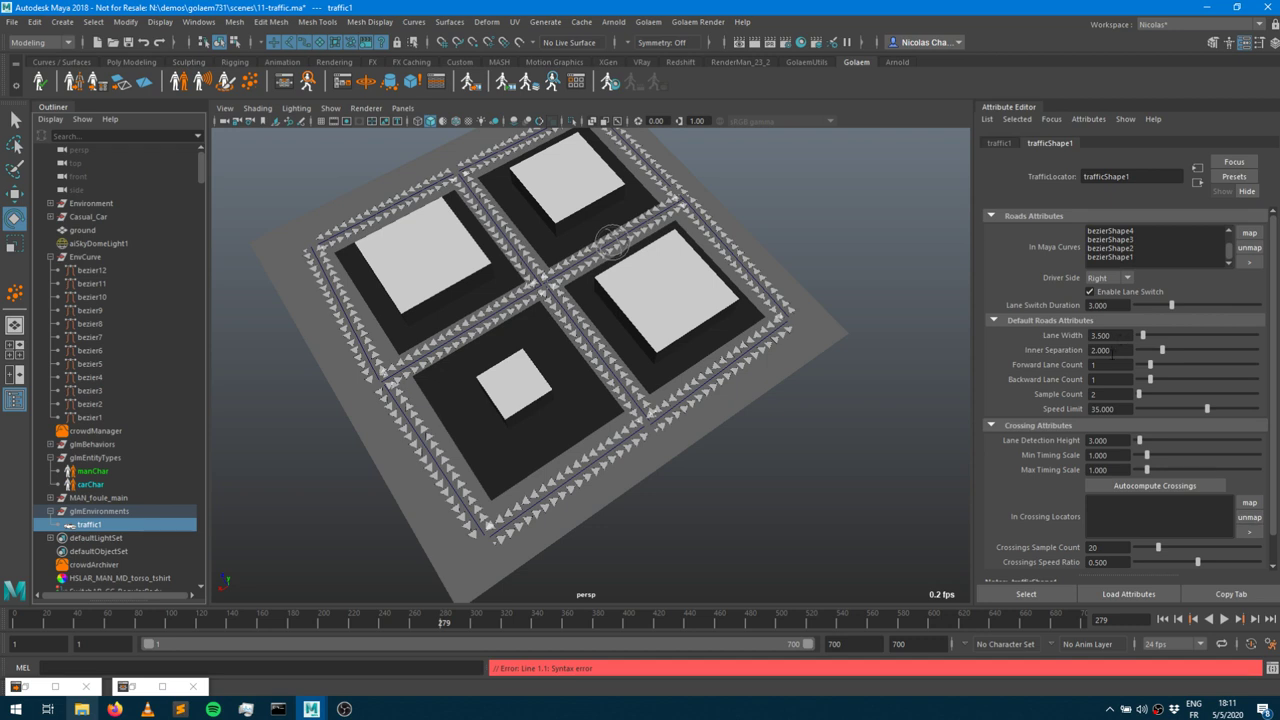
pyautogui.moveTo(1156, 350)
pyautogui.mouseDown()
pyautogui.moveTo(1228, 358)
pyautogui.moveTo(1153, 347)
pyautogui.moveTo(1200, 335)
pyautogui.moveTo(1143, 338)
pyautogui.mouseUp()
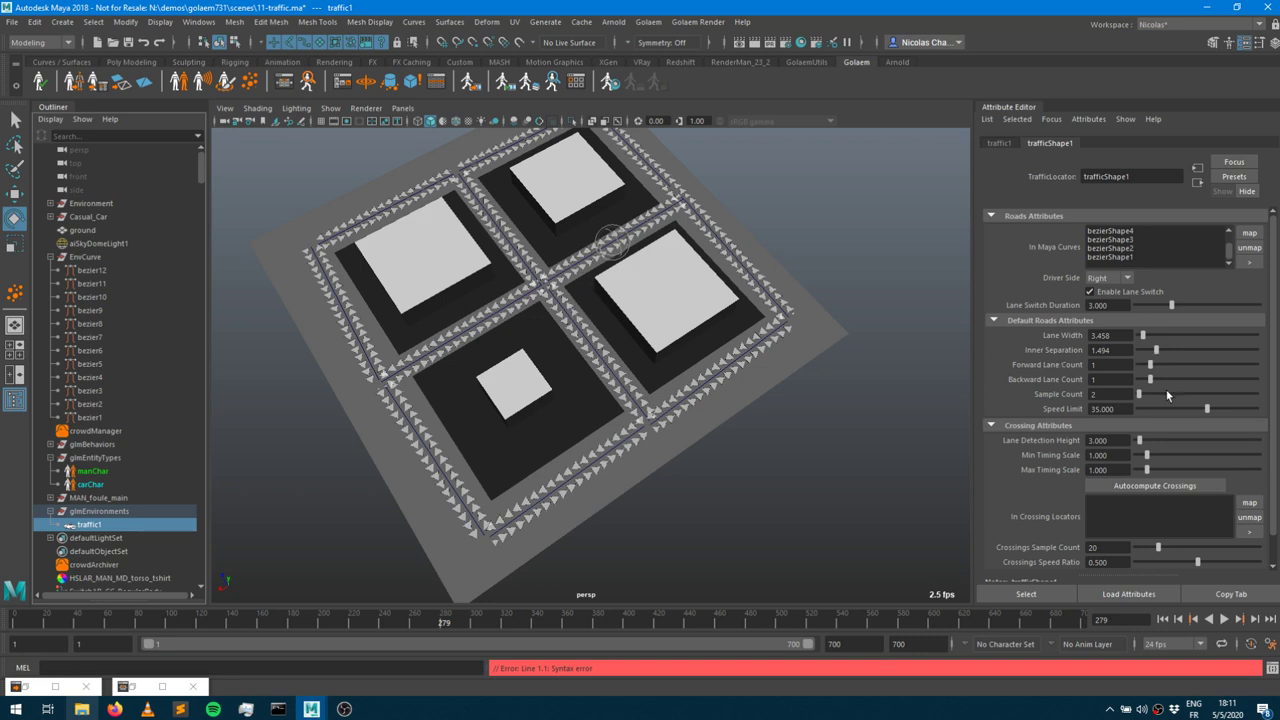
pyautogui.moveTo(1150, 364)
pyautogui.mouseDown()
pyautogui.moveTo(1188, 364)
pyautogui.moveTo(1147, 364)
pyautogui.moveTo(1174, 381)
pyautogui.moveTo(1148, 383)
pyautogui.mouseUp()
pyautogui.scroll(-1, 1113, 387)
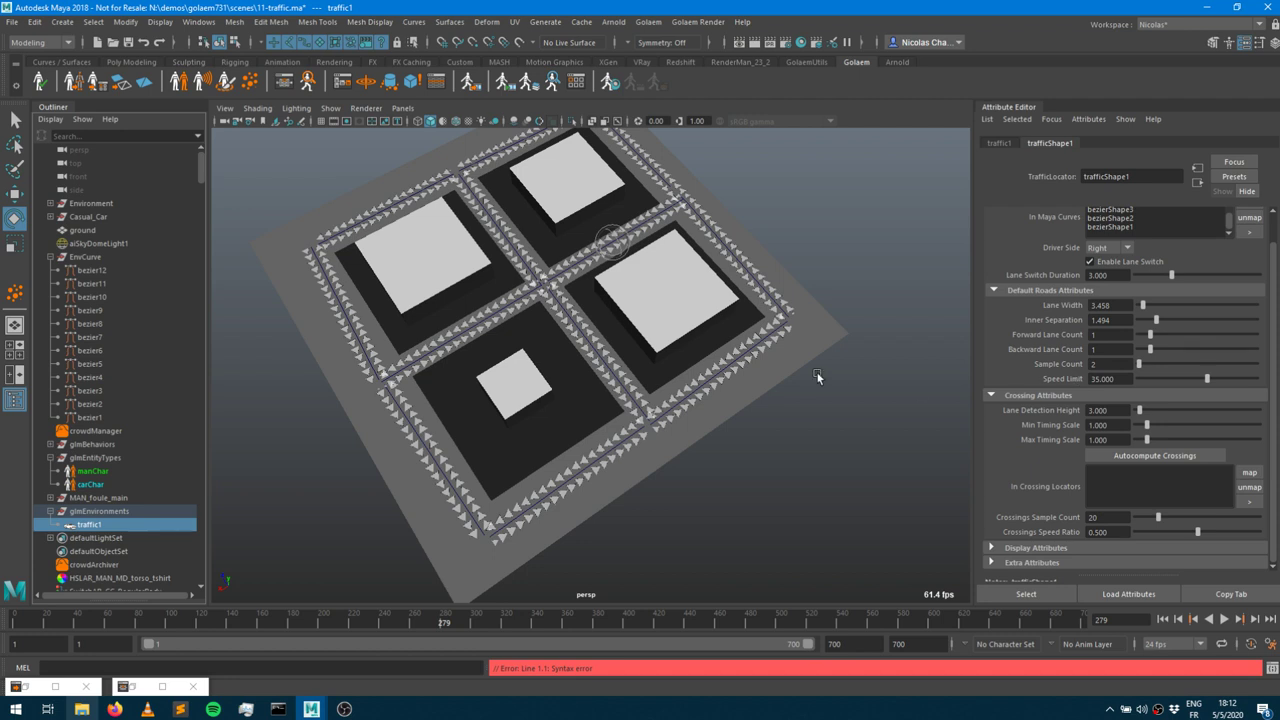
# Check which road each curve under EnvCurve covers, going through bezier6 to bezier1 and bezier12 to bezier9.
pyautogui.click(92, 350)
pyautogui.click(90, 363)
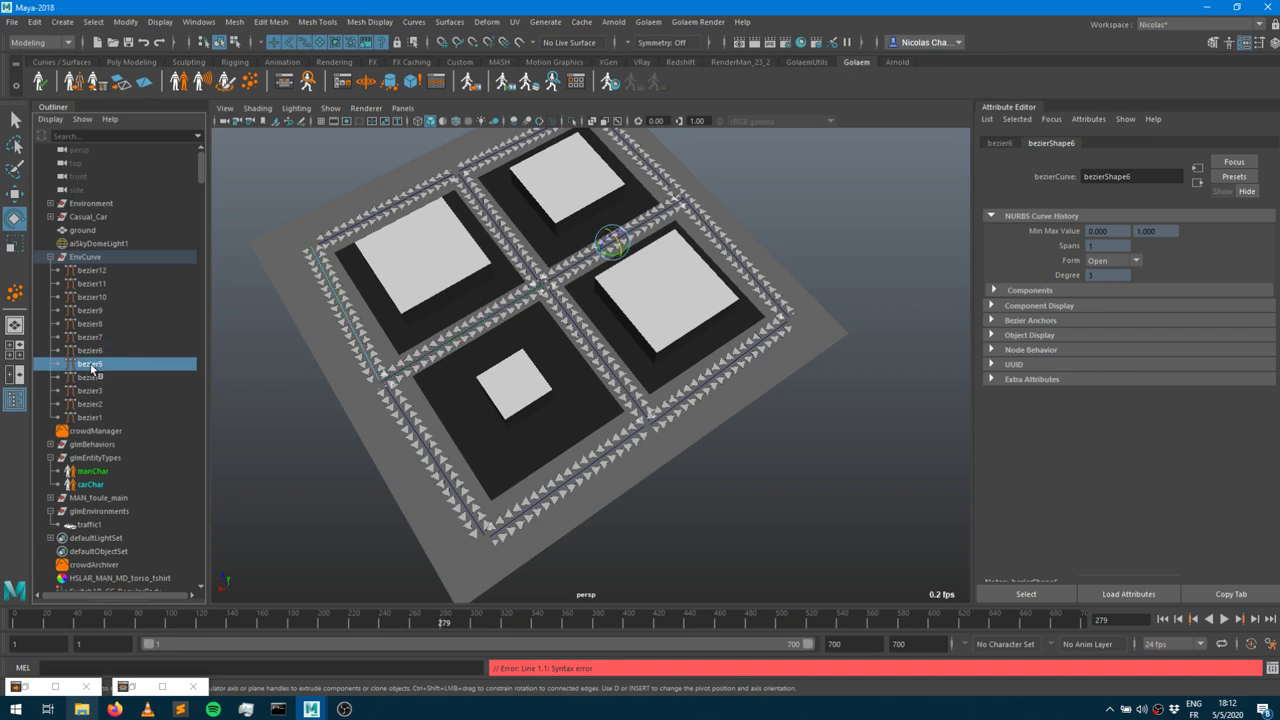
pyautogui.click(90, 377)
pyautogui.click(92, 391)
pyautogui.click(92, 404)
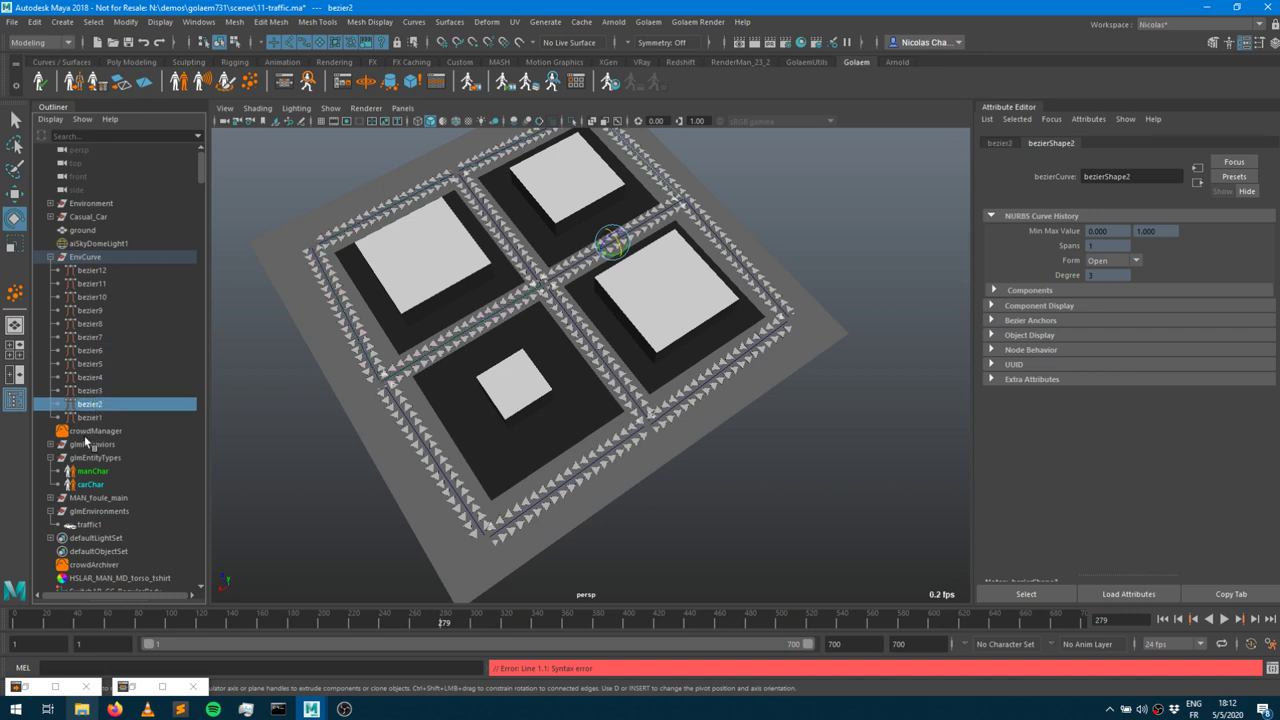
pyautogui.click(90, 417)
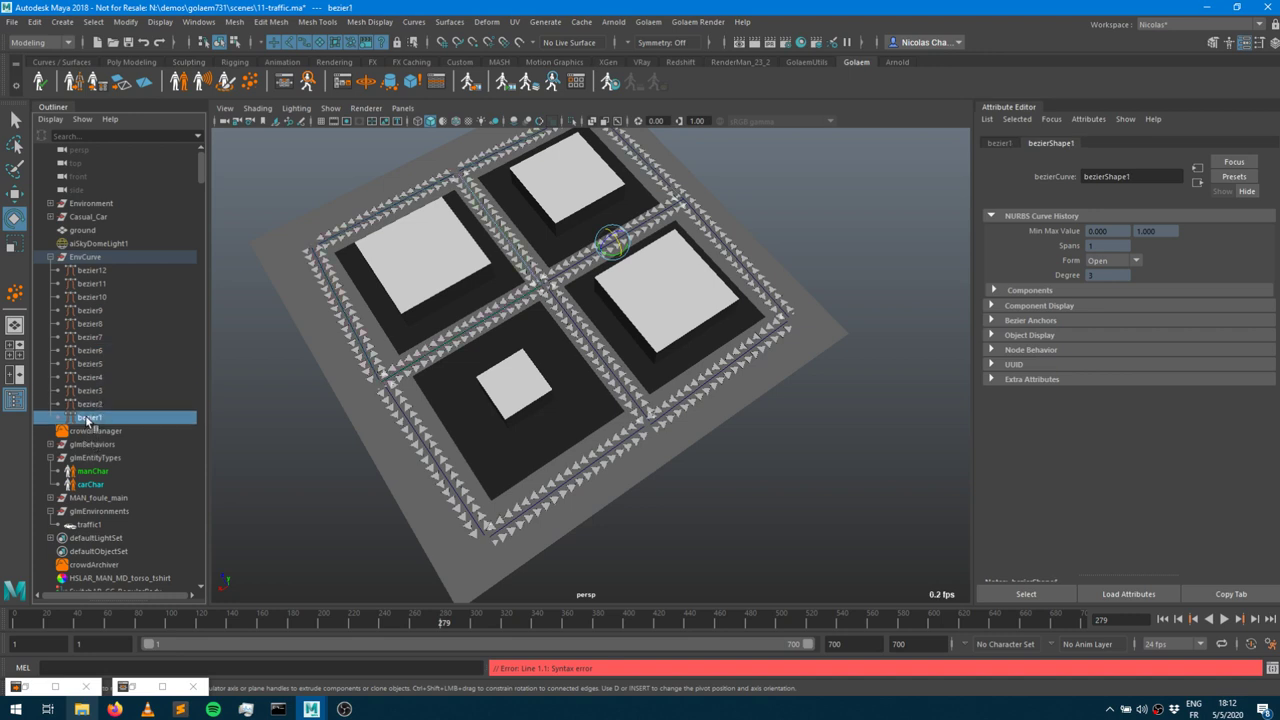
pyautogui.click(92, 270)
pyautogui.click(96, 284)
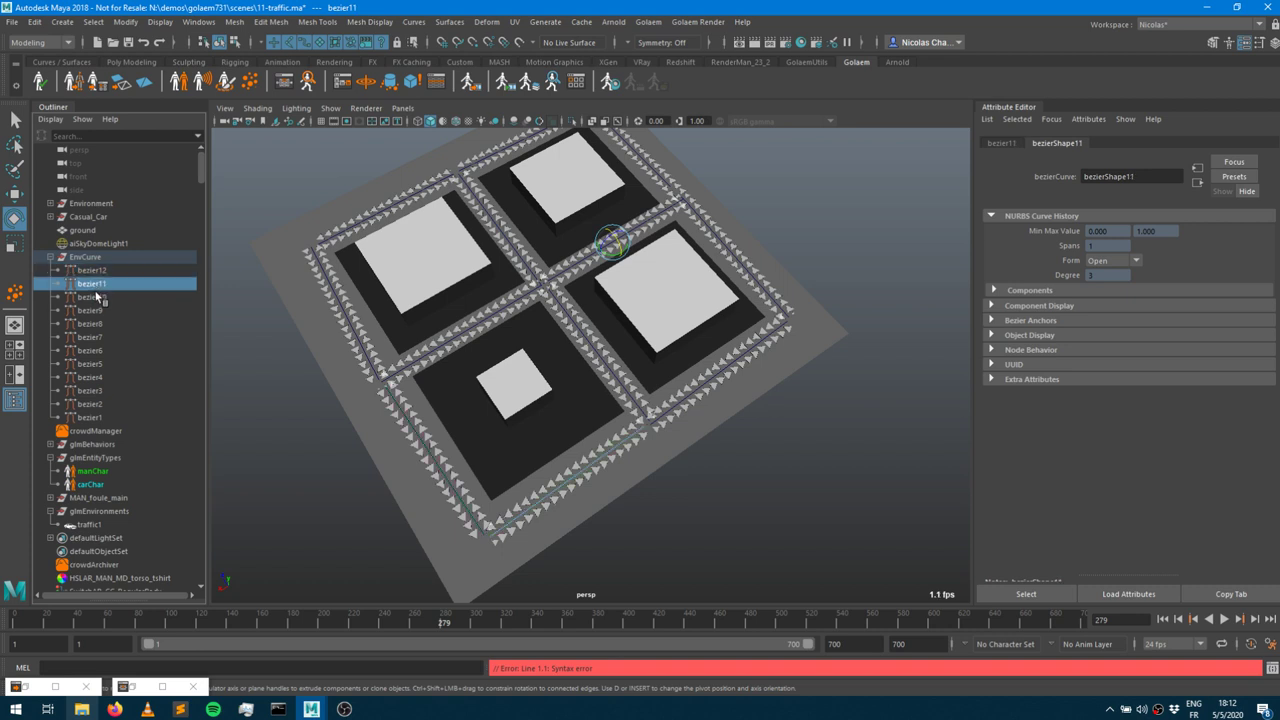
pyautogui.click(96, 297)
pyautogui.click(98, 312)
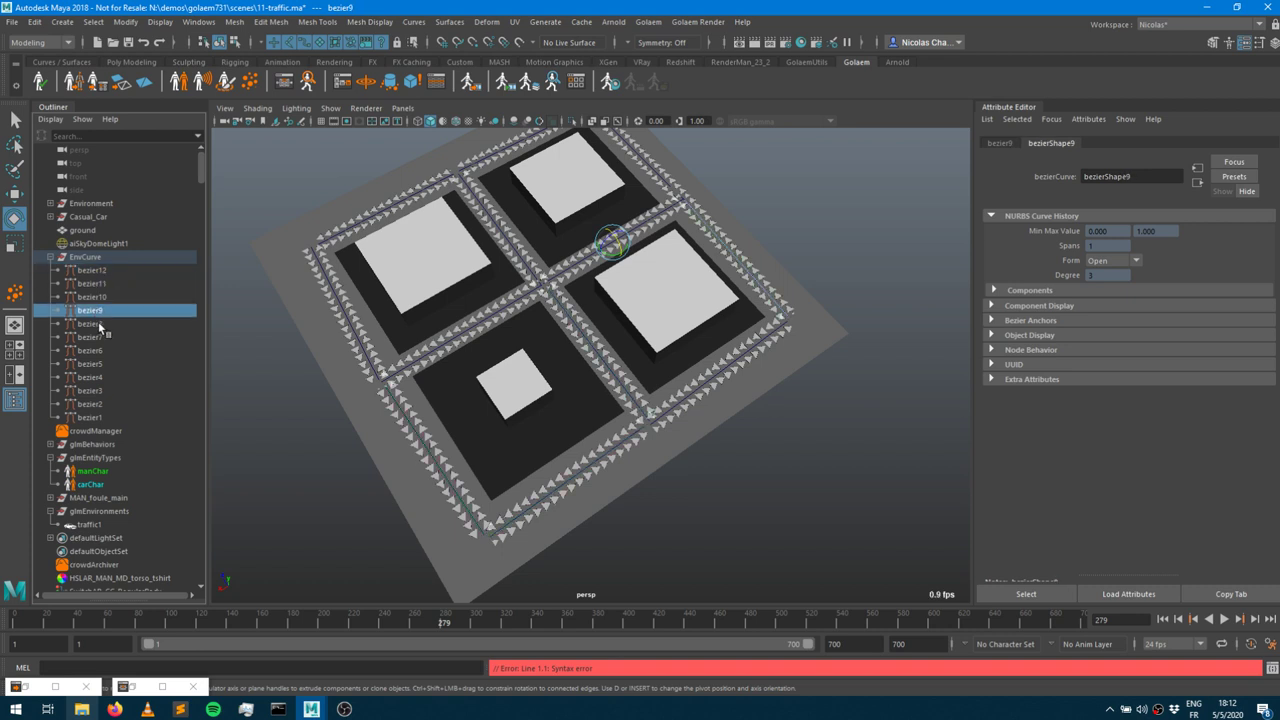
# Break the traffic locator's connection to backwardLaneCount on the outer road curve bezier8, with the count at 1.
pyautogui.click(98, 322)
pyautogui.keyDown('alt'); pyautogui.moveTo(760, 403); pyautogui.dragTo(541, 420); pyautogui.keyUp('alt')
pyautogui.scroll(5, 644, 336)
pyautogui.scroll(8, 644, 336)
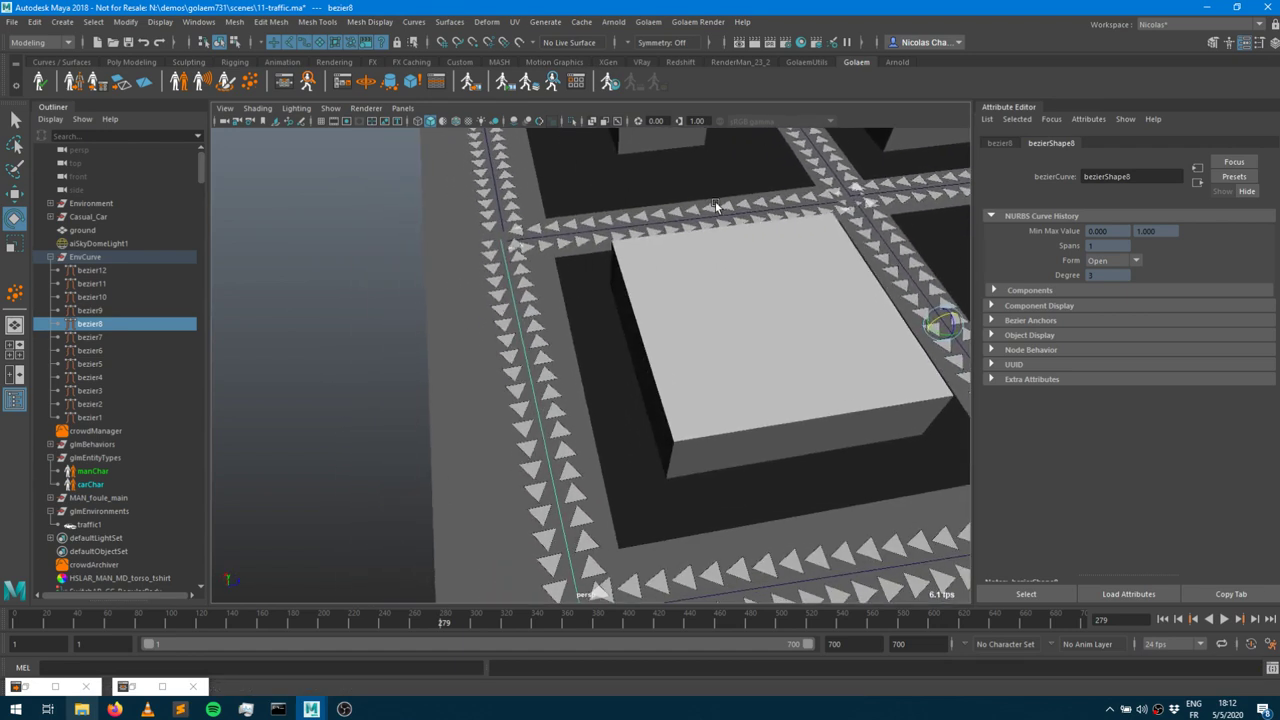
pyautogui.keyDown('alt'); pyautogui.moveTo(693, 236); pyautogui.dragTo(730, 230); pyautogui.keyUp('alt')
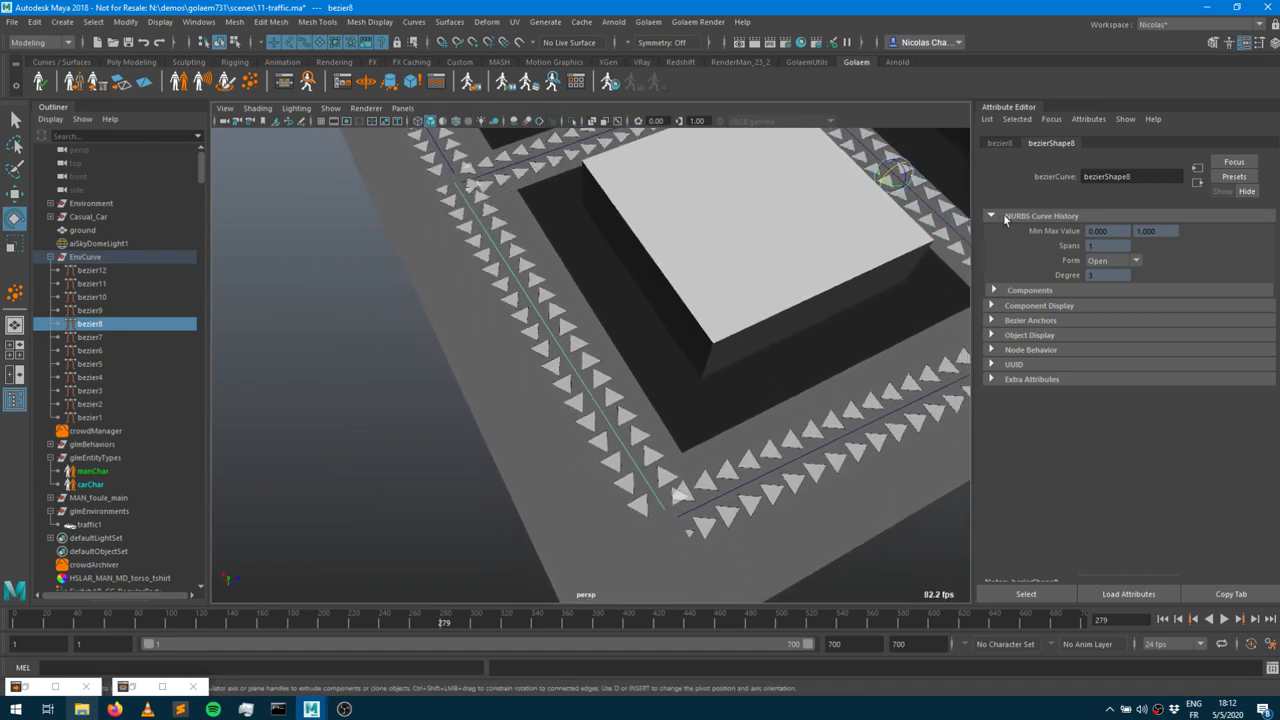
pyautogui.click(1031, 380)
pyautogui.scroll(-5, 1040, 420)
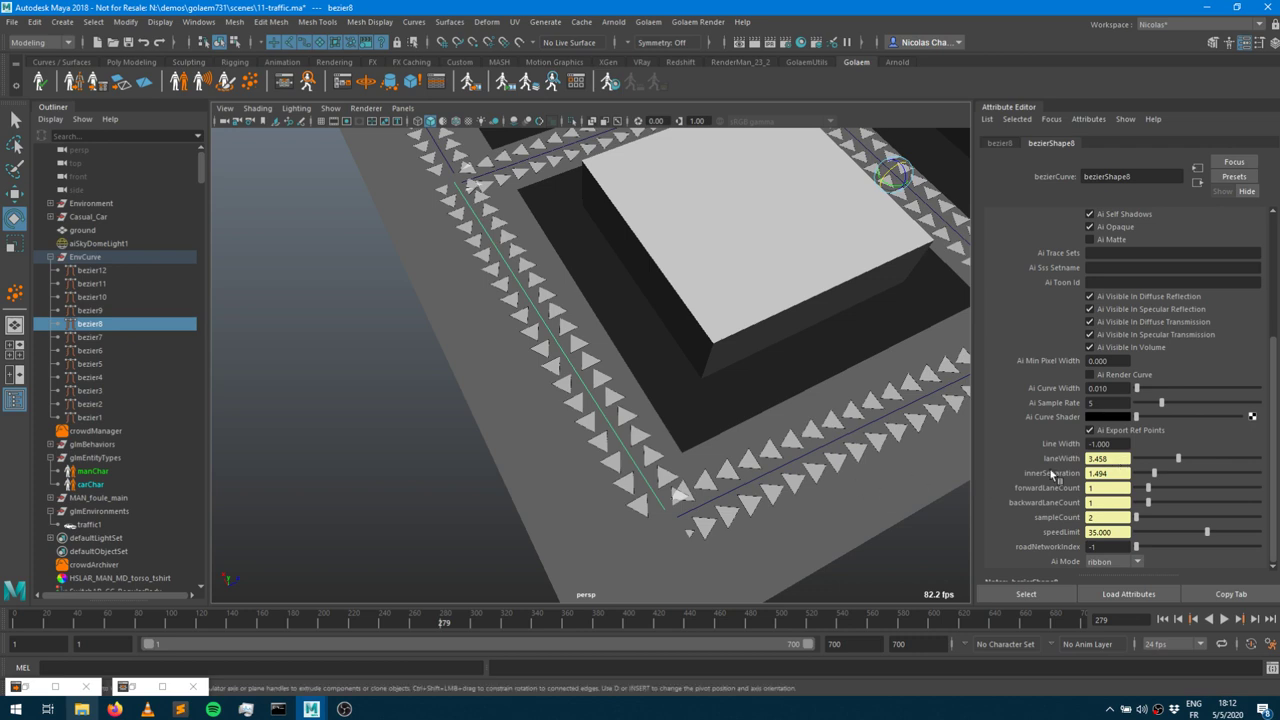
pyautogui.rightClick(1100, 505)
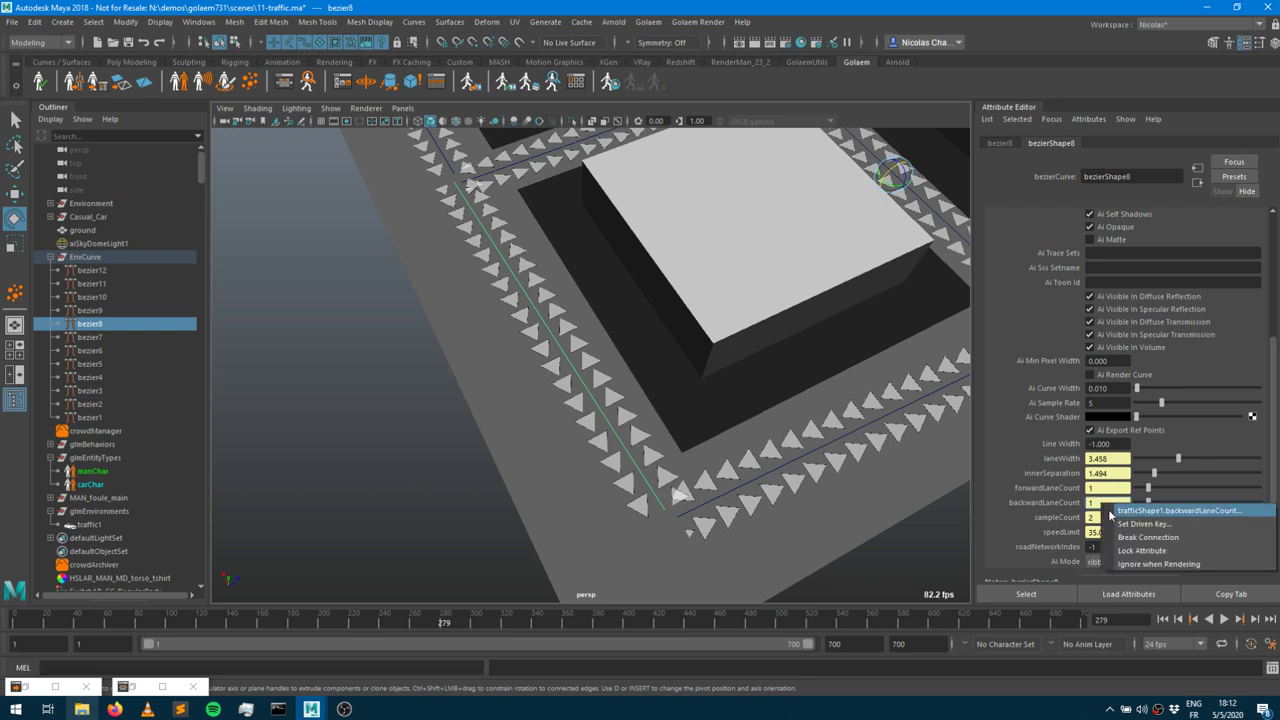
pyautogui.click(1142, 538)
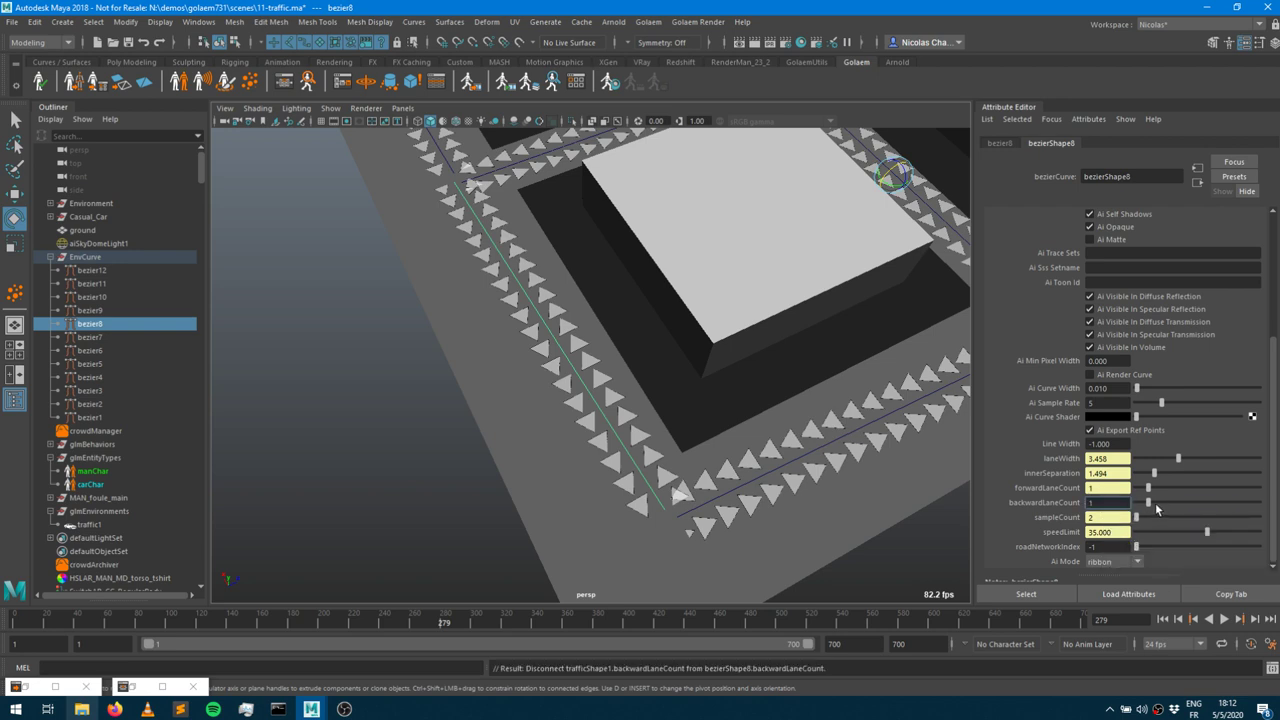
pyautogui.moveTo(1176, 501); pyautogui.dragTo(1148, 502)
# Break the forwardLaneCount connection on bezier8 and set its forward lane count to 2.
pyautogui.rightClick(1116, 488)
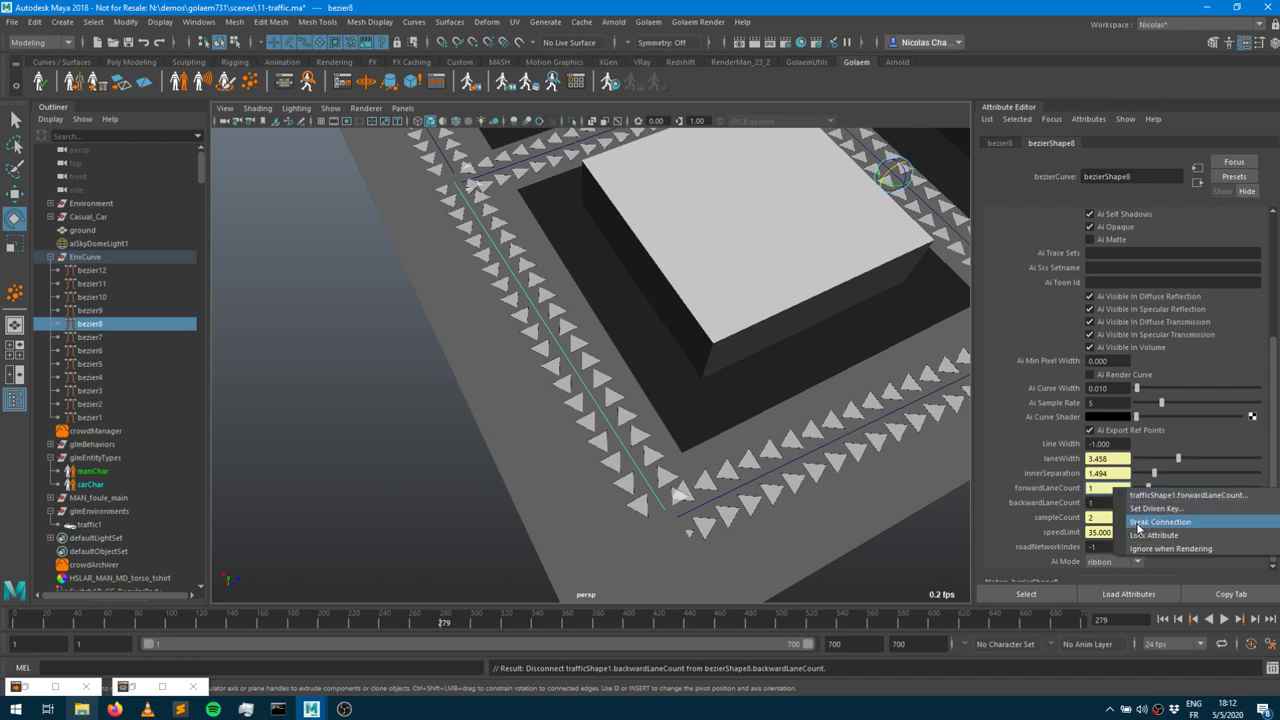
pyautogui.click(1137, 522)
pyautogui.moveTo(1148, 488); pyautogui.dragTo(1160, 488)
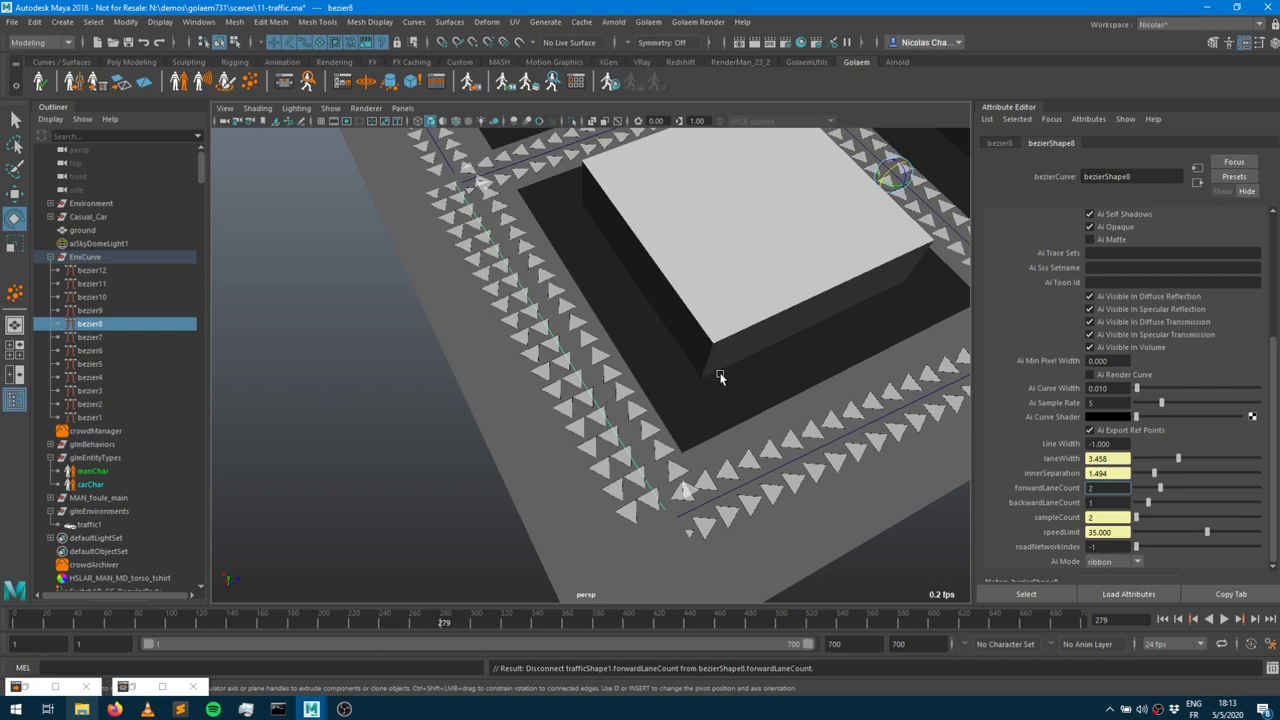
pyautogui.scroll(-5, 719, 376)
pyautogui.keyDown('alt'); pyautogui.moveTo(719, 376); pyautogui.dragTo(634, 446); pyautogui.keyUp('alt')
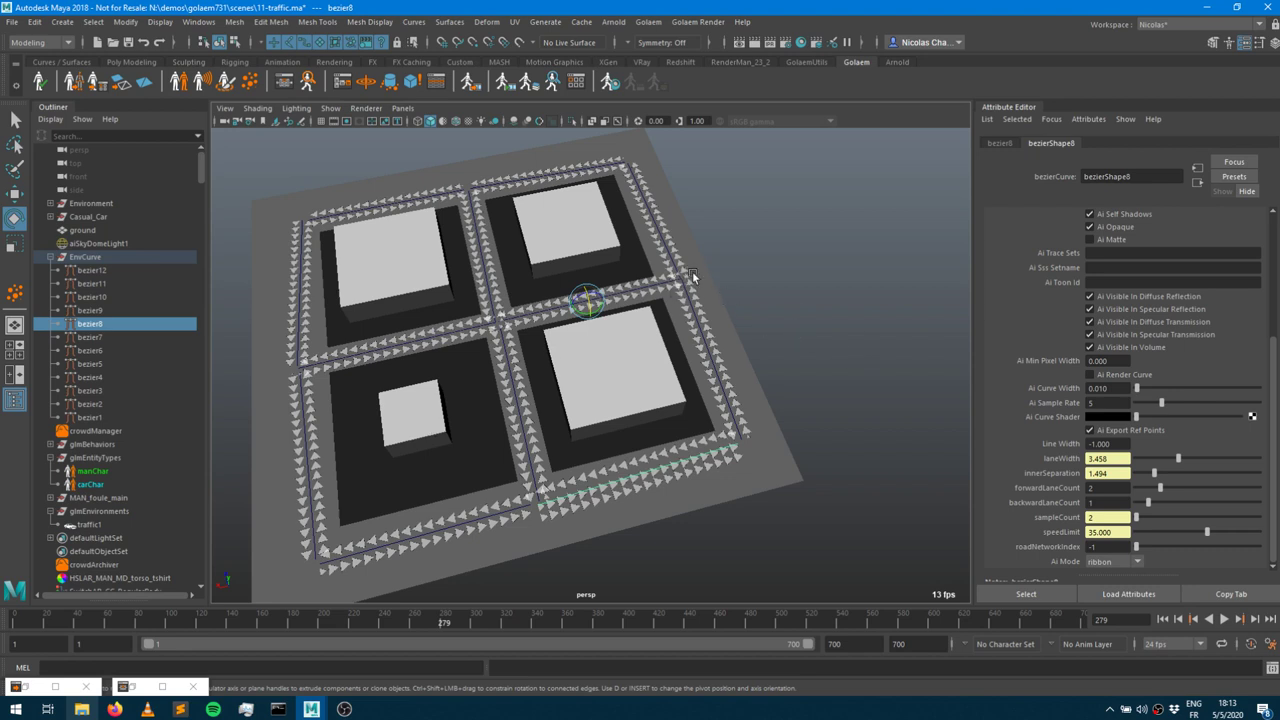
# Autocompute the crossings for the traffic1 road network and view them around the city blocks.
pyautogui.click(85, 525)
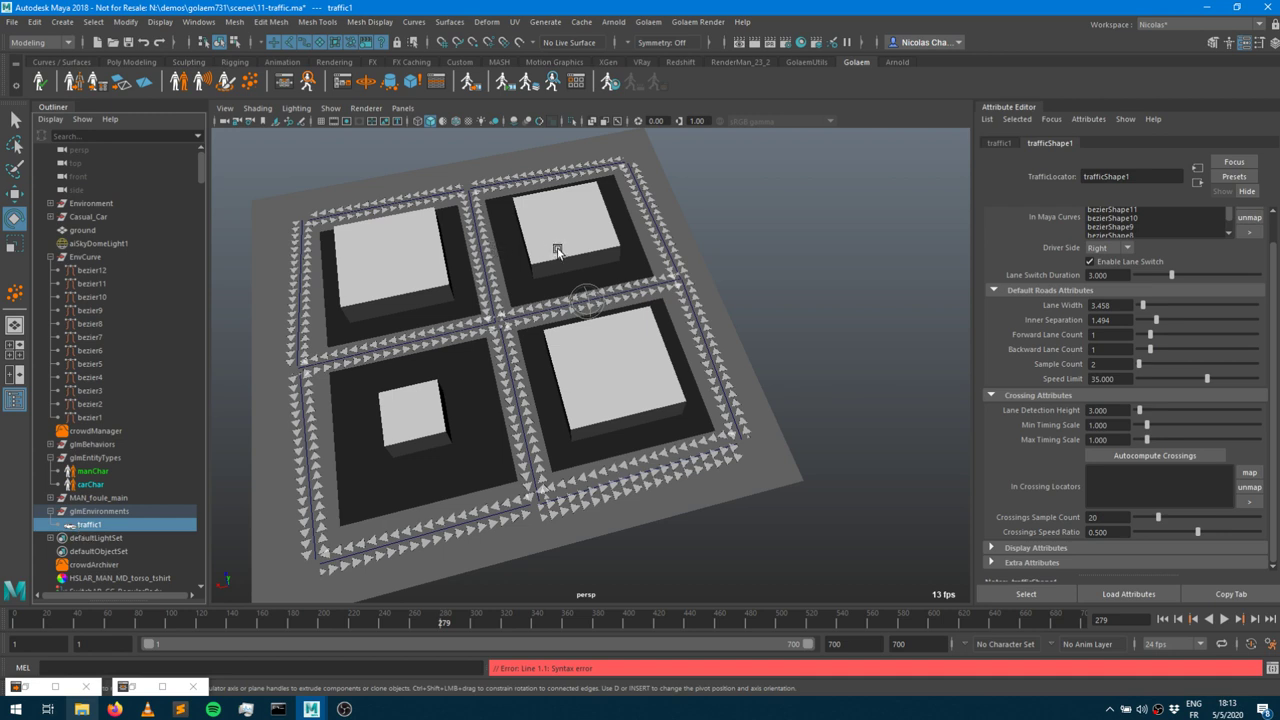
pyautogui.click(648, 21)
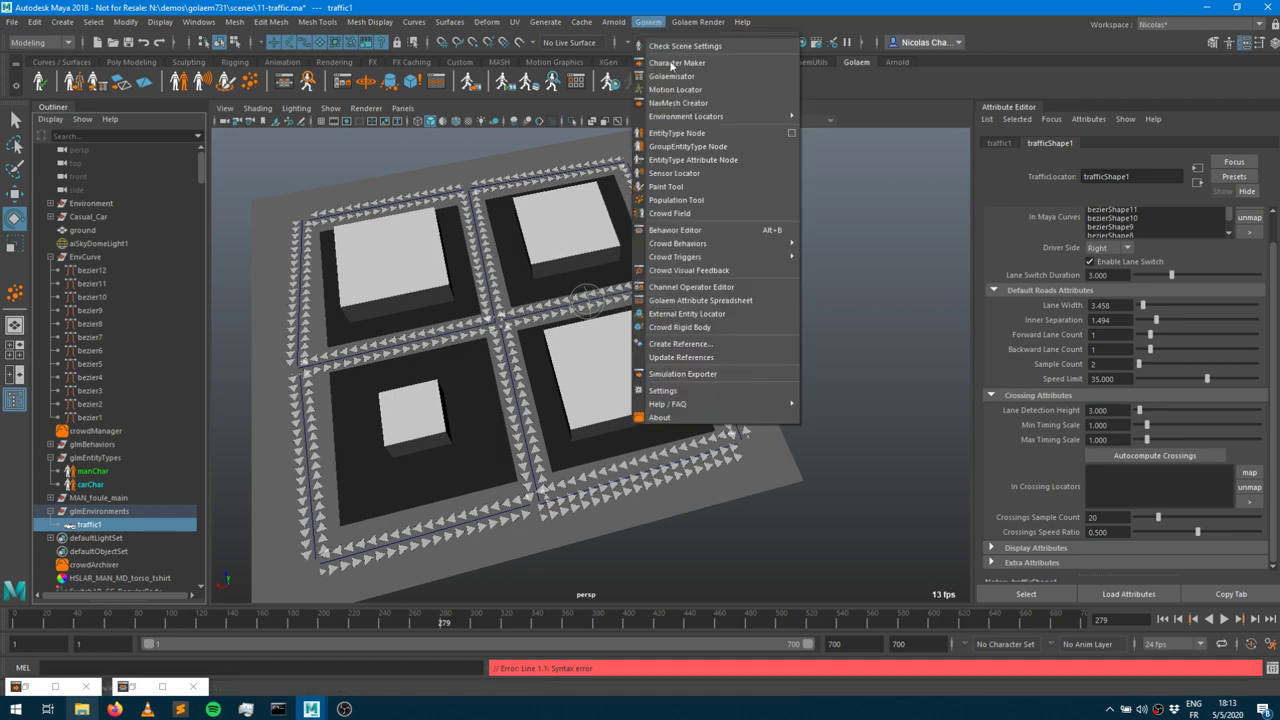
pyautogui.moveTo(697, 118)
pyautogui.click(906, 268)
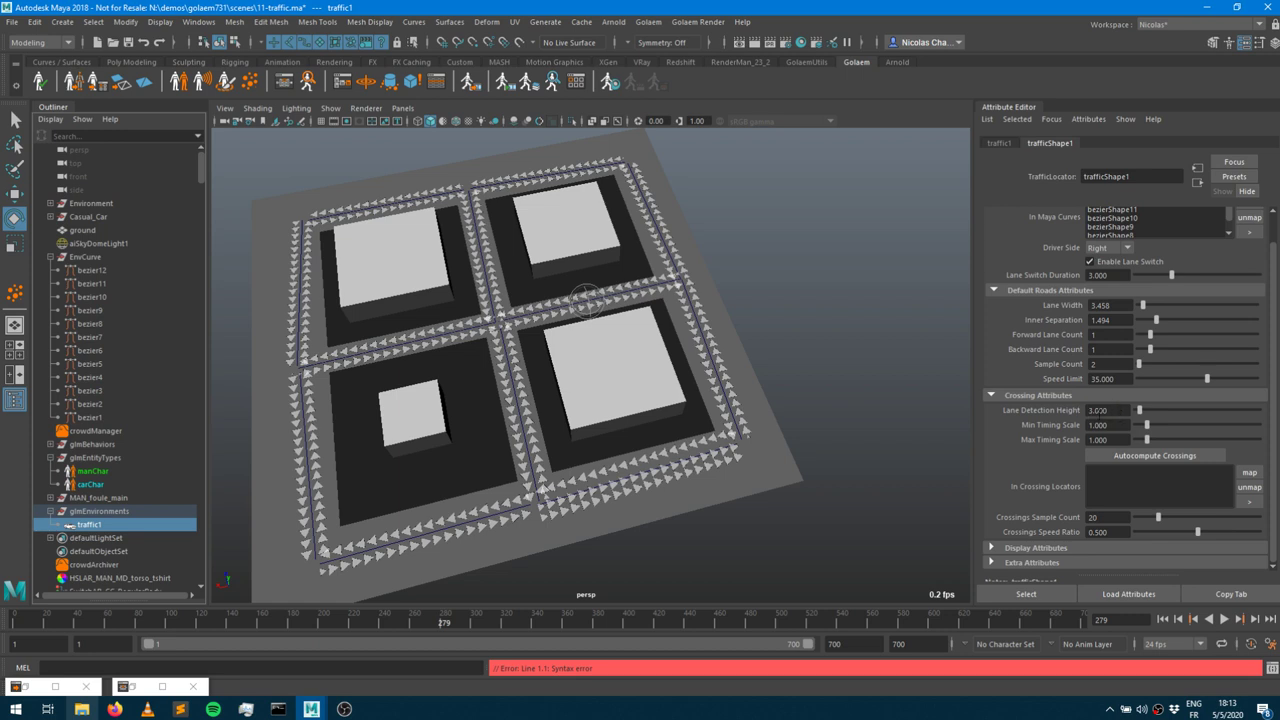
pyautogui.click(1152, 456)
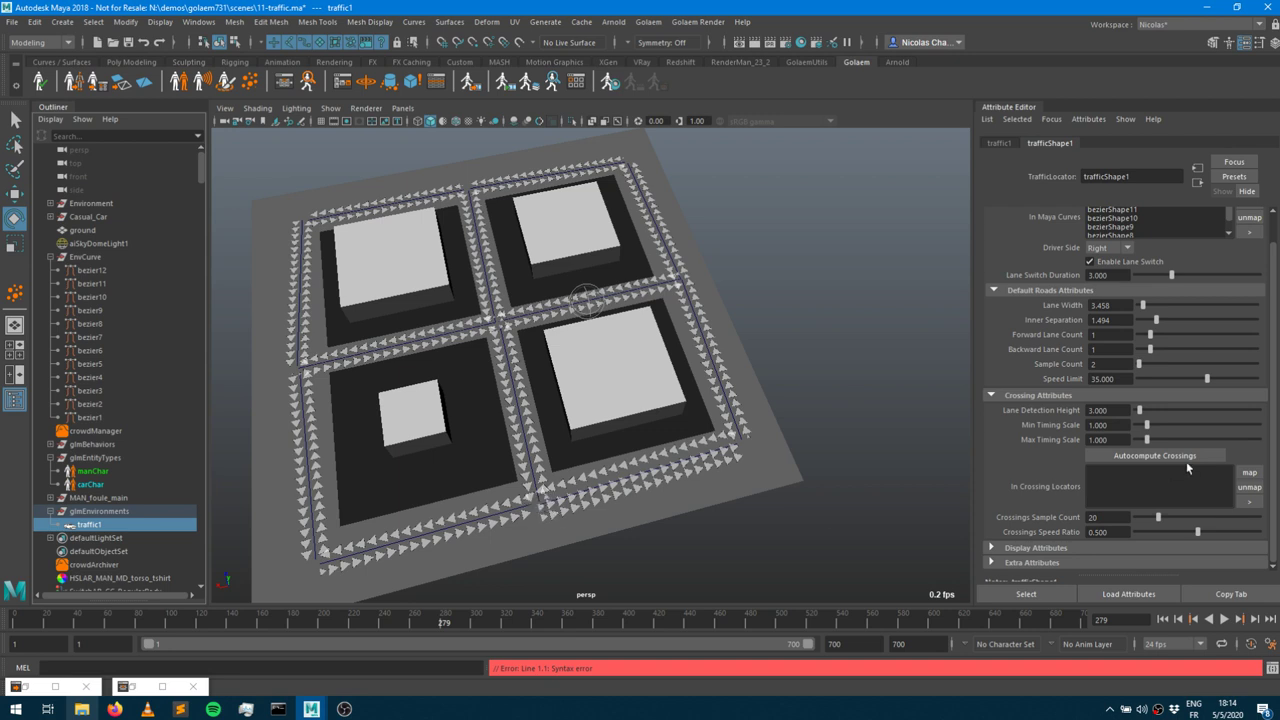
pyautogui.click(1135, 456)
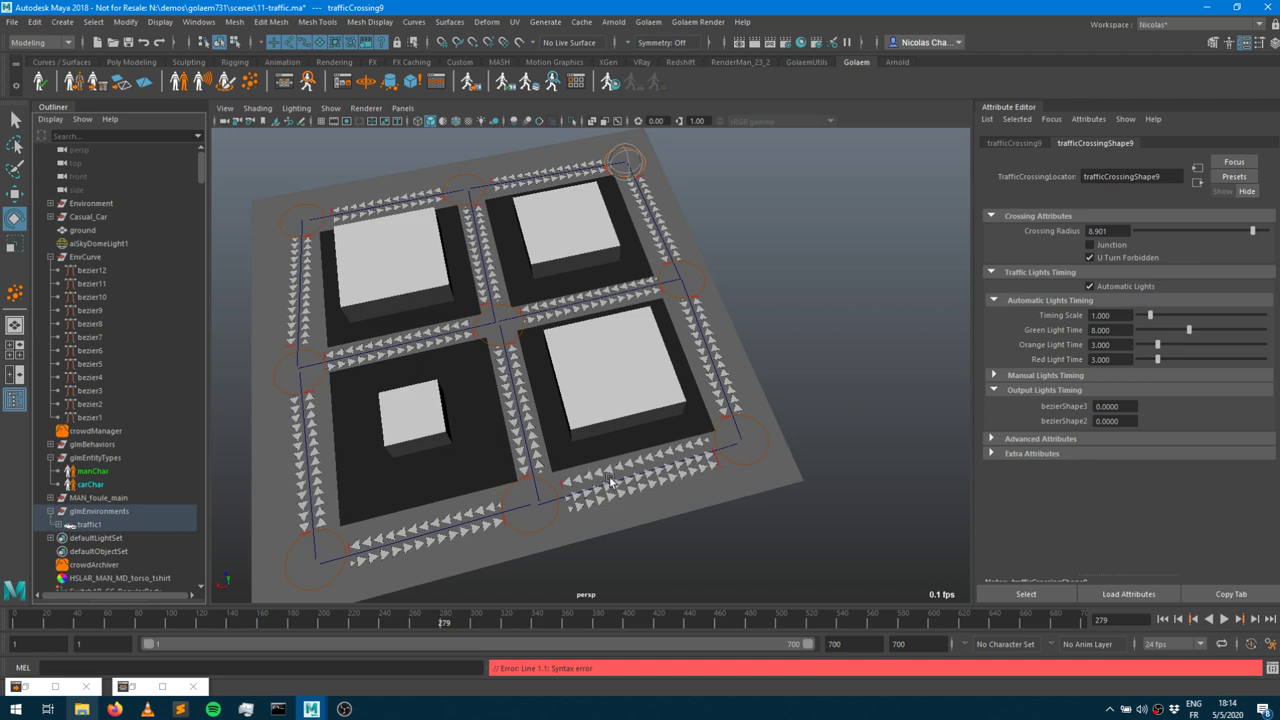
pyautogui.scroll(6, 557, 432)
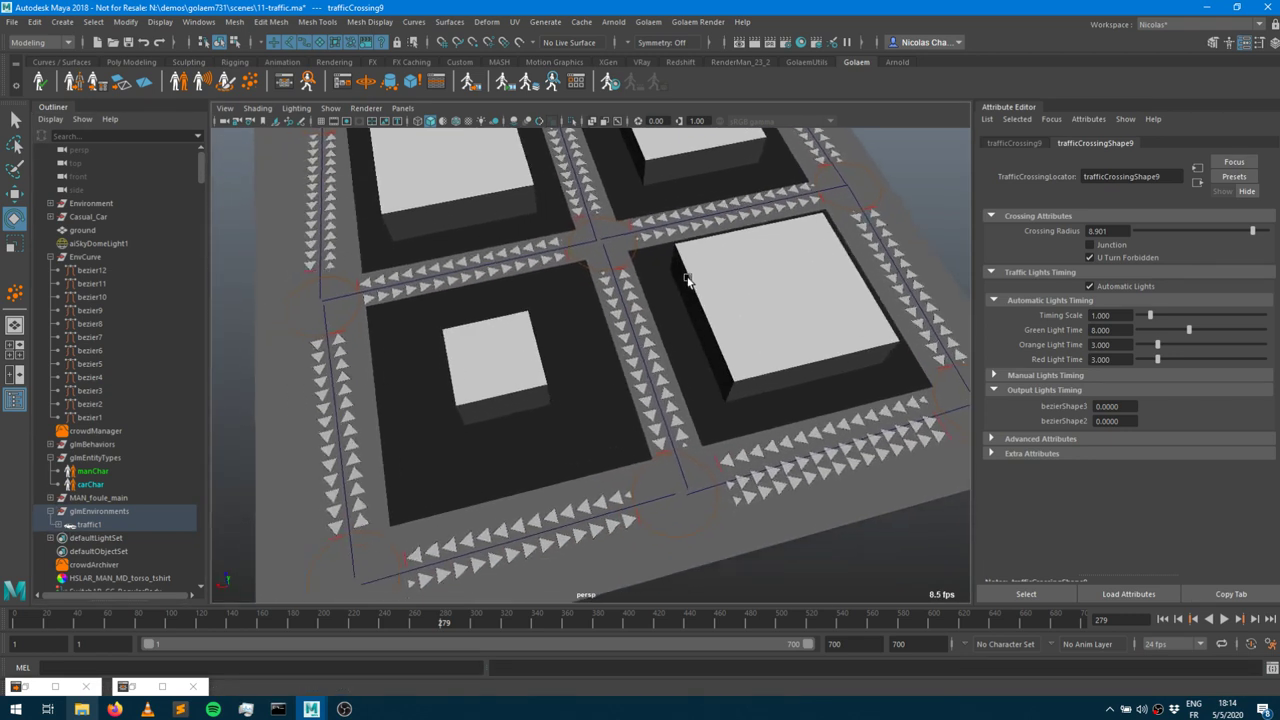
pyautogui.scroll(-4, 650, 320)
pyautogui.keyDown('alt'); pyautogui.moveTo(612, 359); pyautogui.dragTo(652, 333); pyautogui.keyUp('alt')
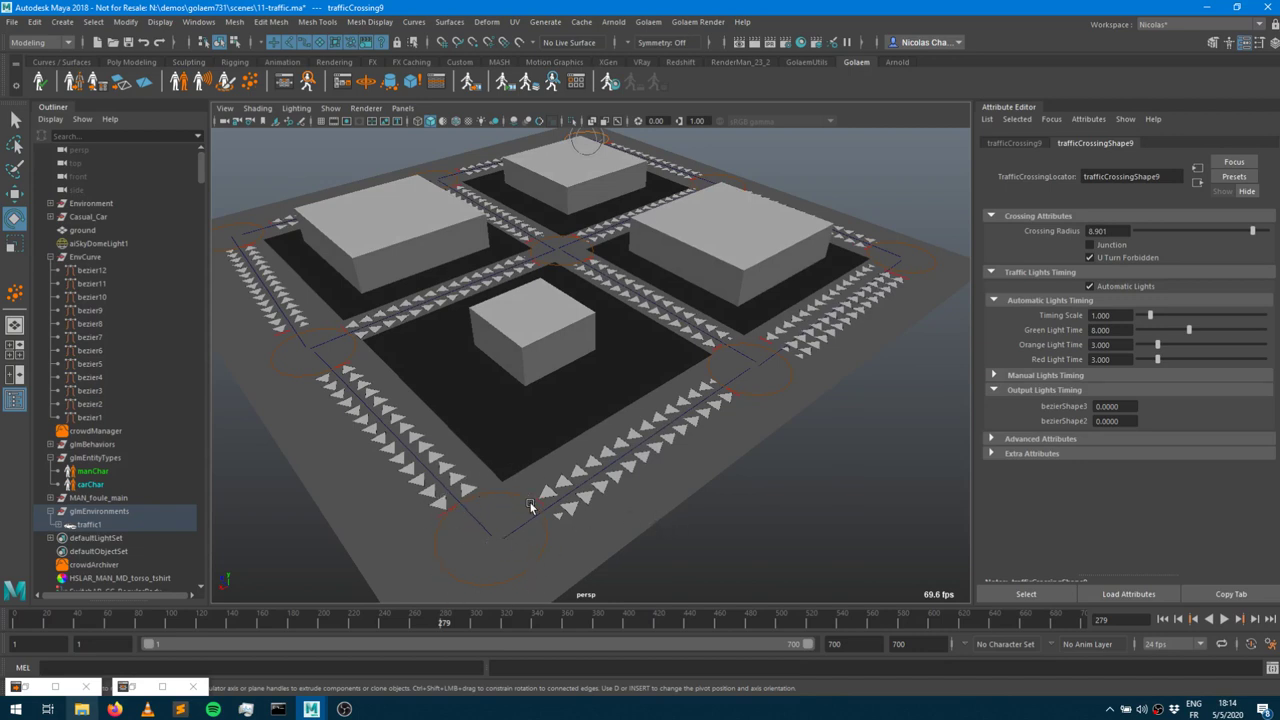
# Reduce the crossing radius of trafficCrossing1 under traffic1 to about 6.65 and mark it as a junction.
pyautogui.scroll(3, 705, 405)
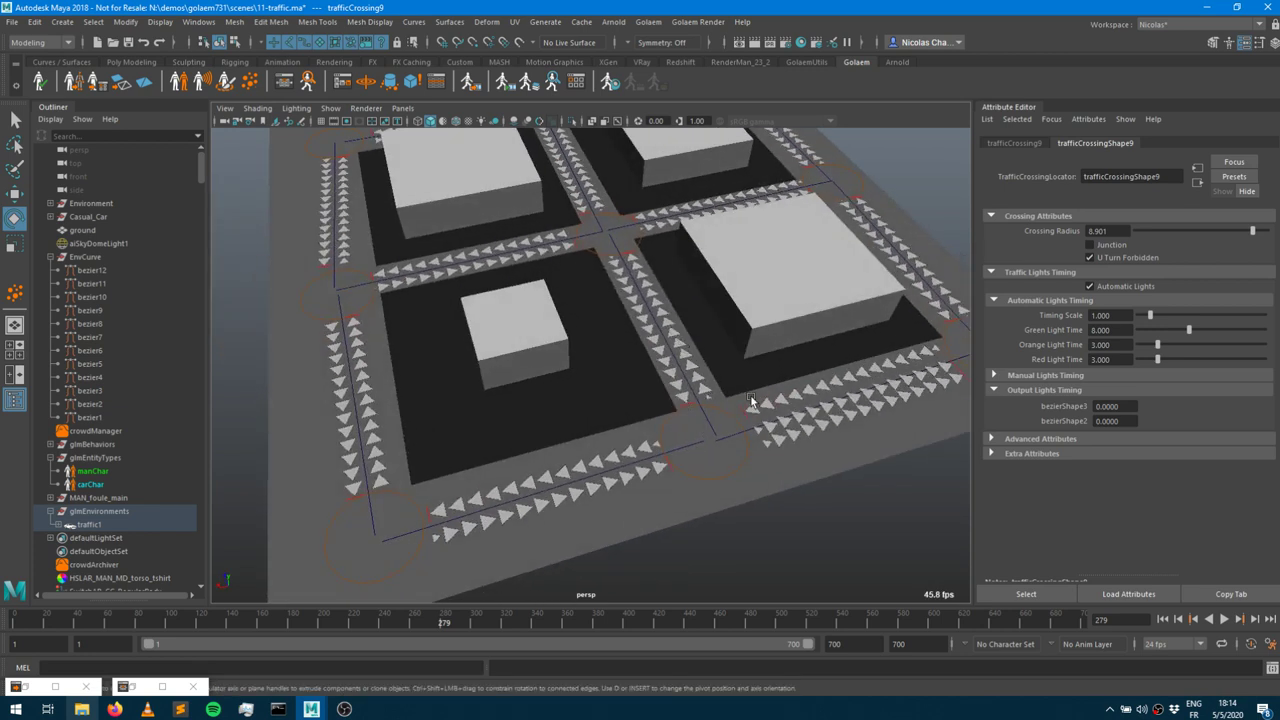
pyautogui.scroll(3, 654, 420)
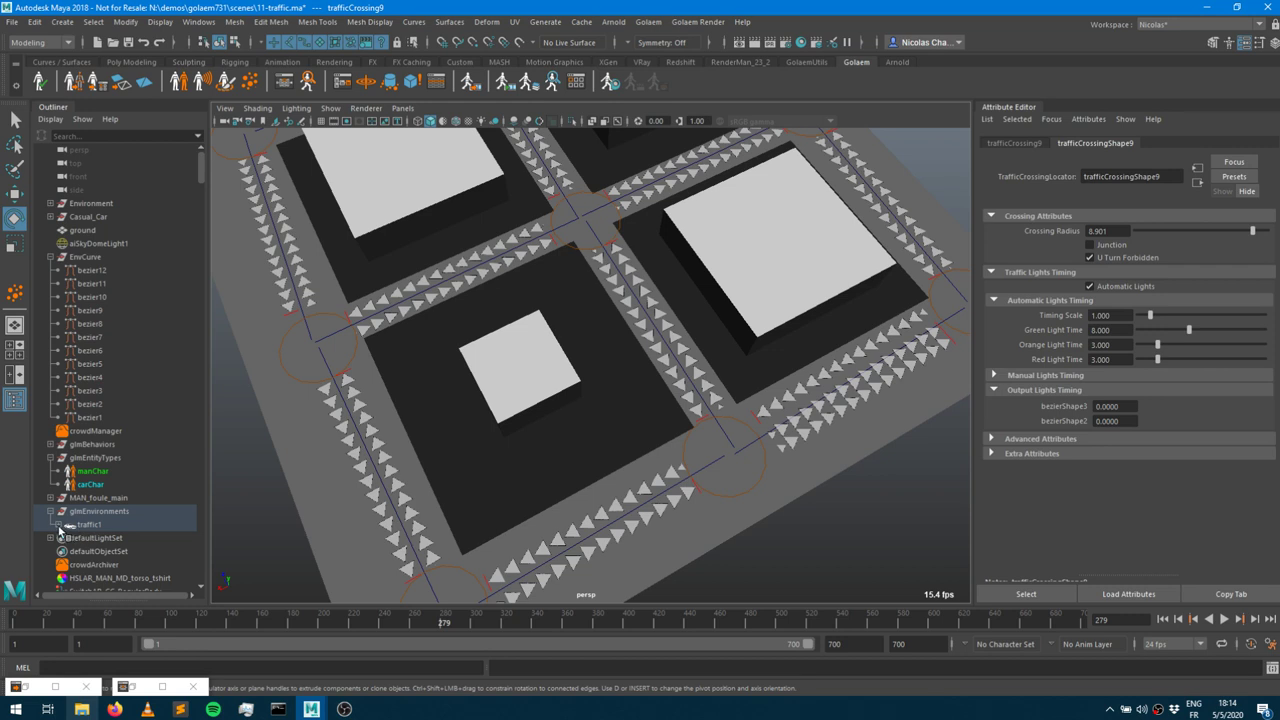
pyautogui.press('f')
pyautogui.scroll(-3, 160, 483)
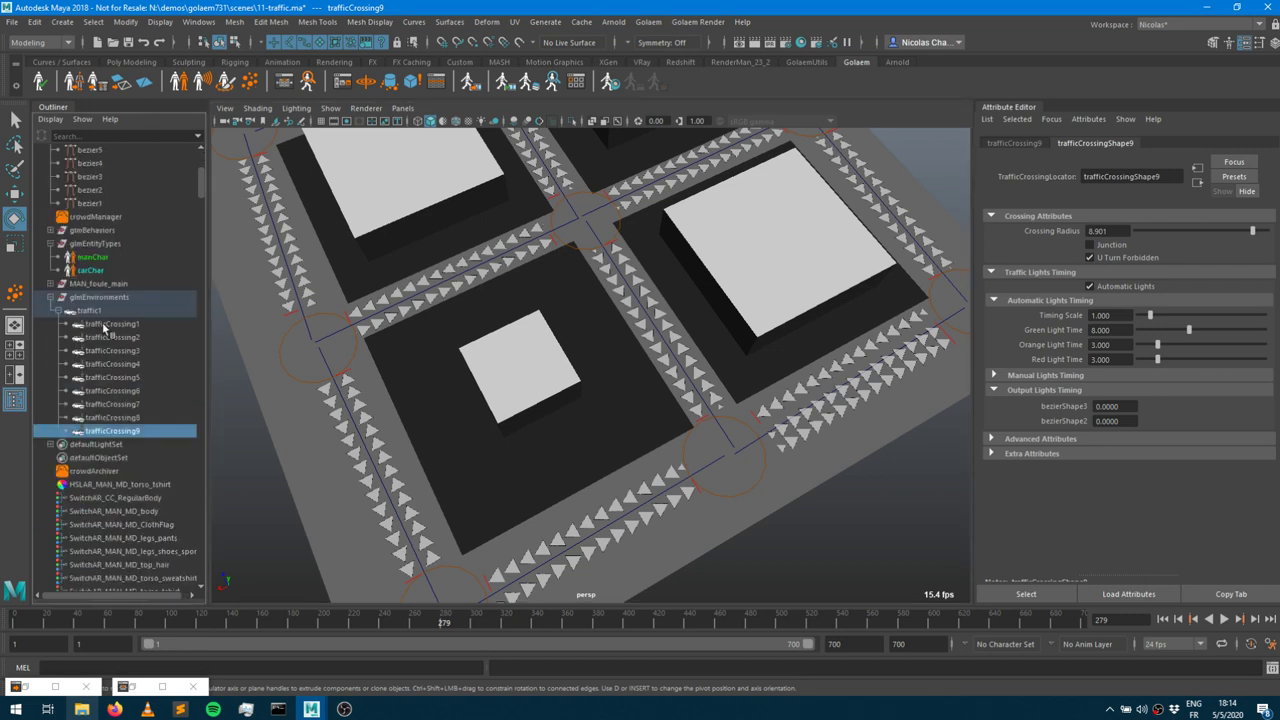
pyautogui.click(132, 326)
pyautogui.scroll(-5, 555, 372)
pyautogui.keyDown('alt'); pyautogui.moveTo(555, 372); pyautogui.dragTo(760, 300); pyautogui.keyUp('alt')
pyautogui.scroll(5, 530, 440)
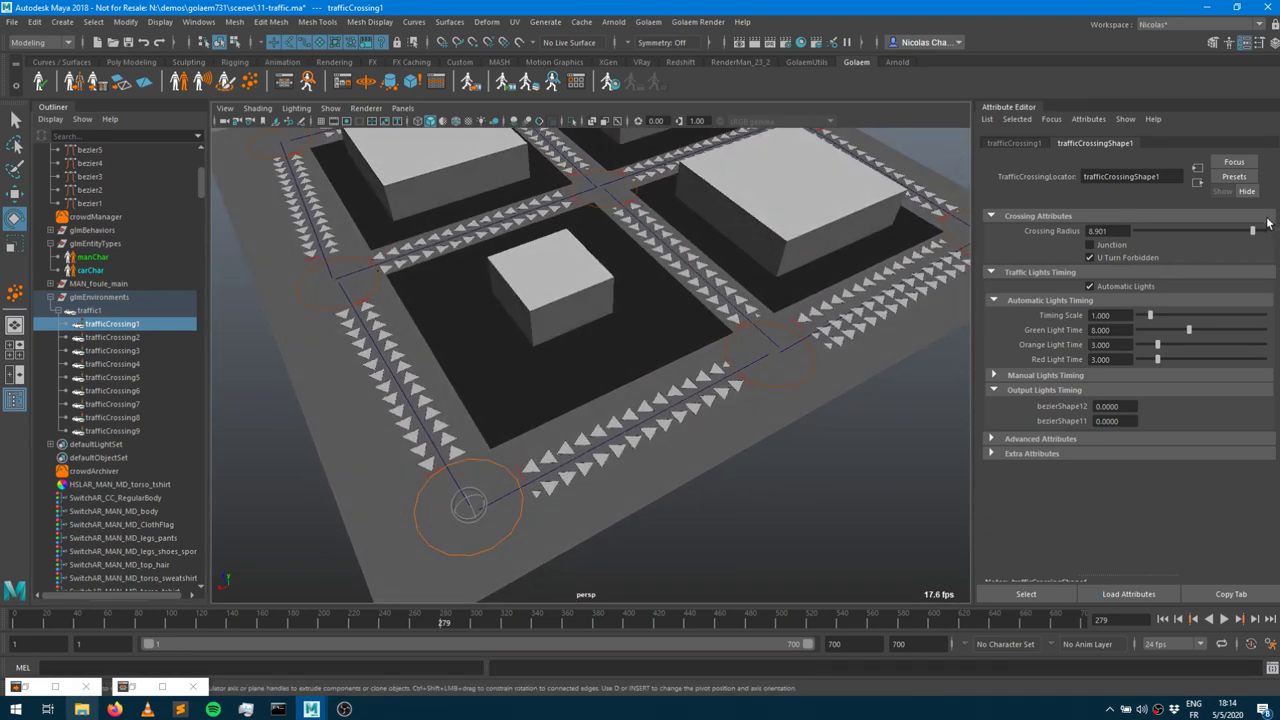
pyautogui.moveTo(1252, 231); pyautogui.dragTo(1222, 220)
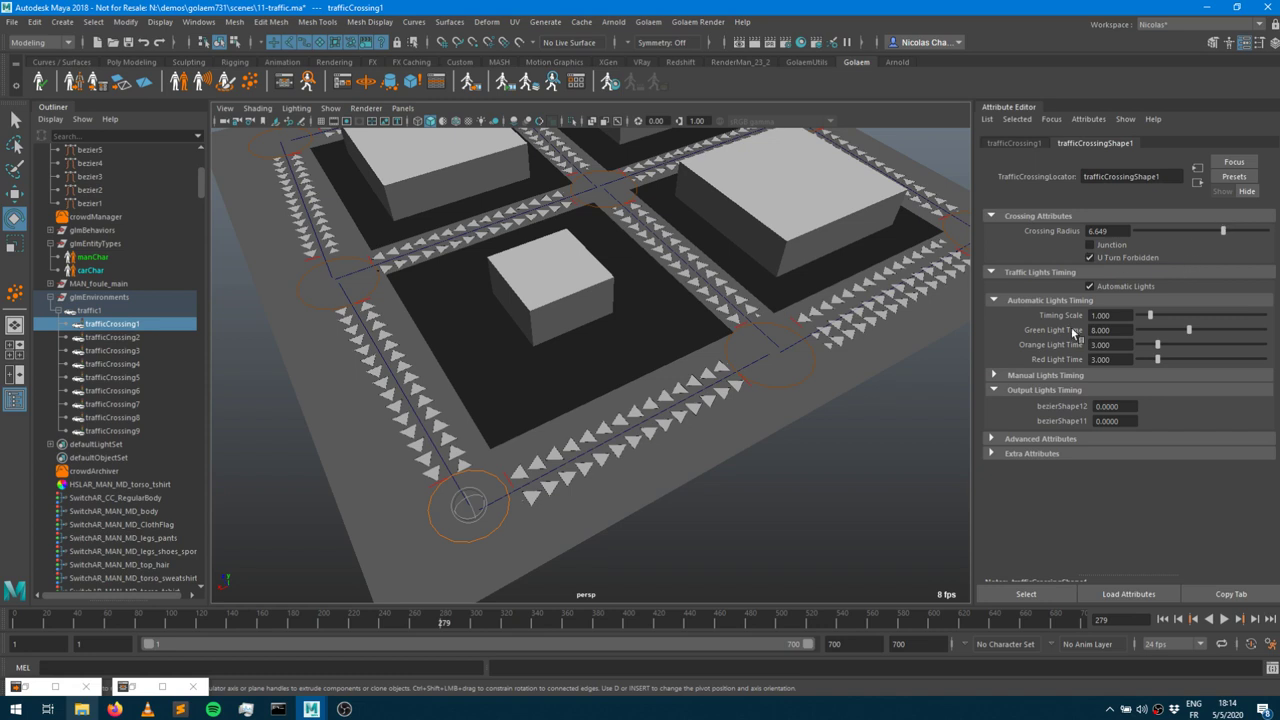
pyautogui.click(1107, 248)
pyautogui.click(1090, 245)
# Select the central crossing trafficCrossing4 and switch its Automatic Lights off and back on.
pyautogui.keyDown('alt'); pyautogui.moveTo(618, 260); pyautogui.dragTo(494, 315); pyautogui.keyUp('alt')
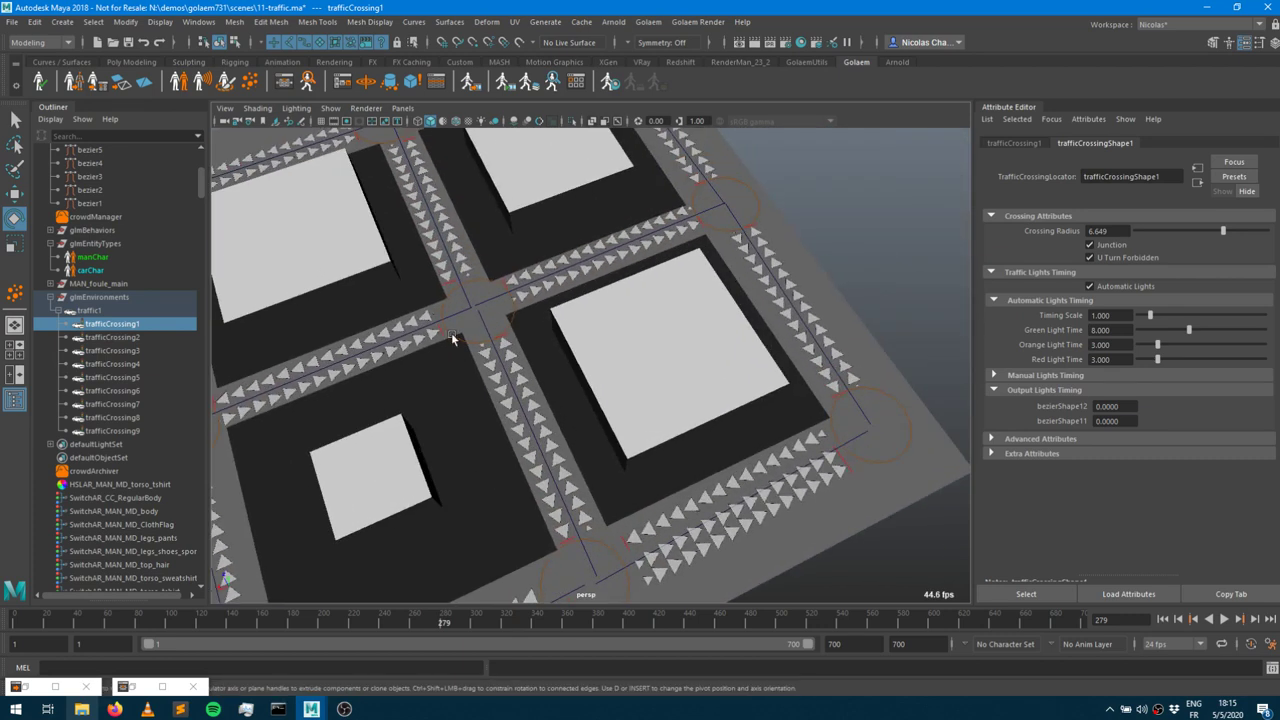
pyautogui.click(451, 334)
pyautogui.click(444, 318)
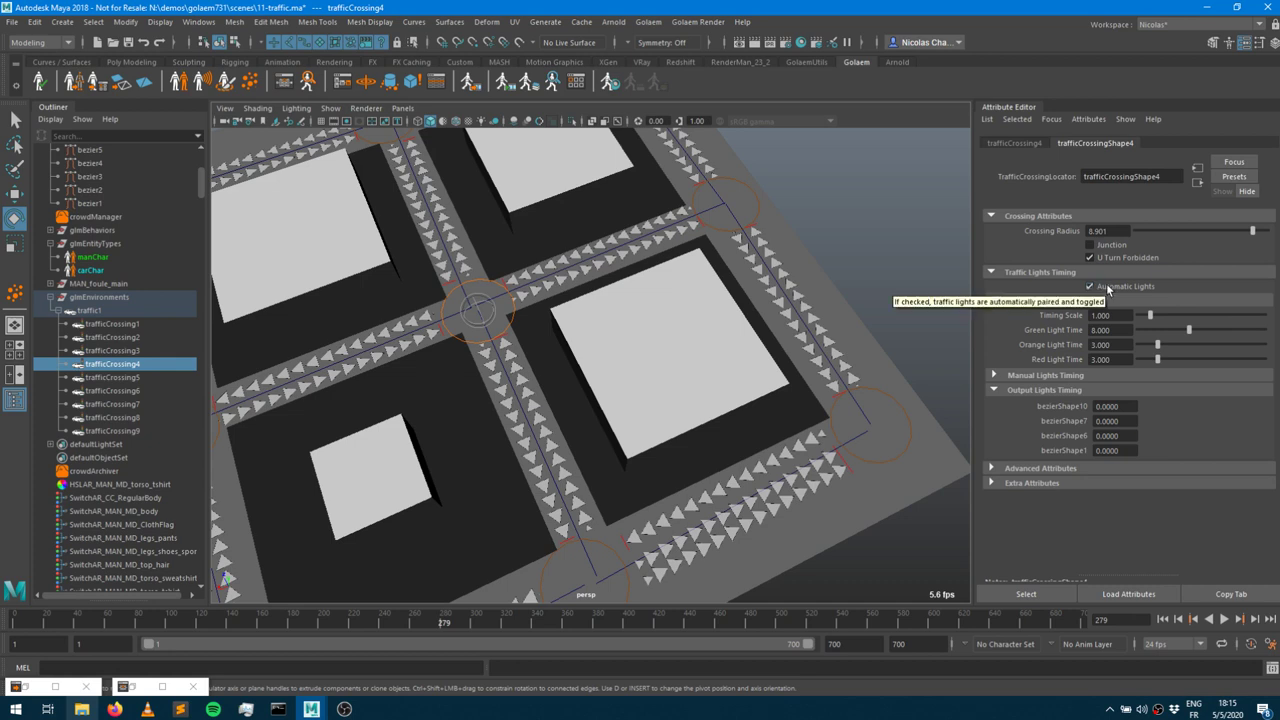
pyautogui.click(1090, 287)
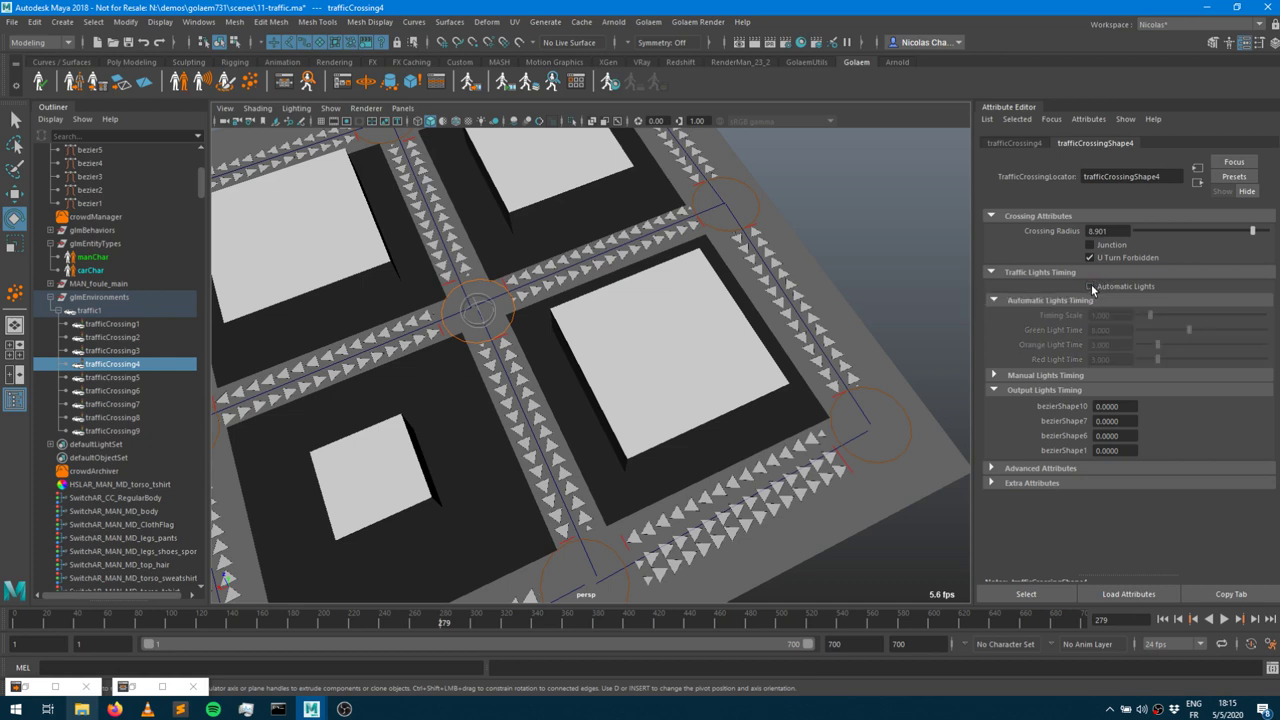
pyautogui.click(1090, 287)
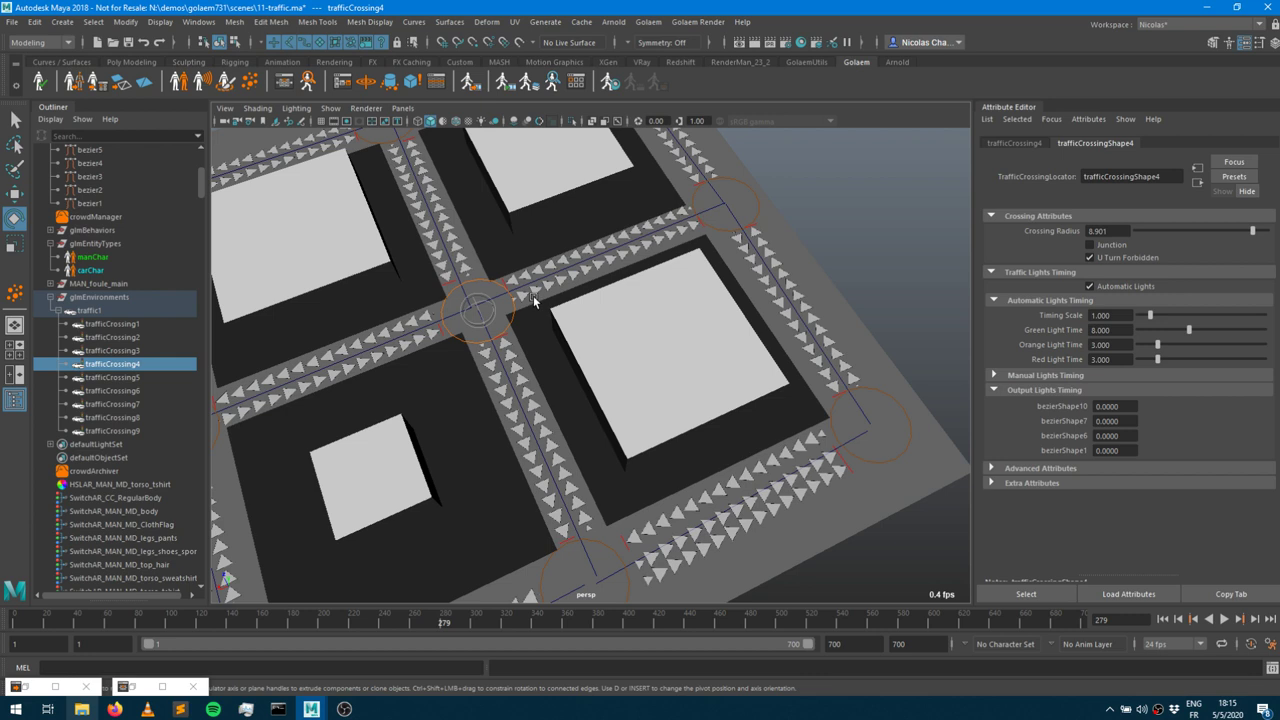
# Turn off Automatic Lights on the central crossing, inspect its manual light timing and advanced attributes, and turn Automatic Lights on again.
pyautogui.click(1072, 375)
pyautogui.click(1090, 286)
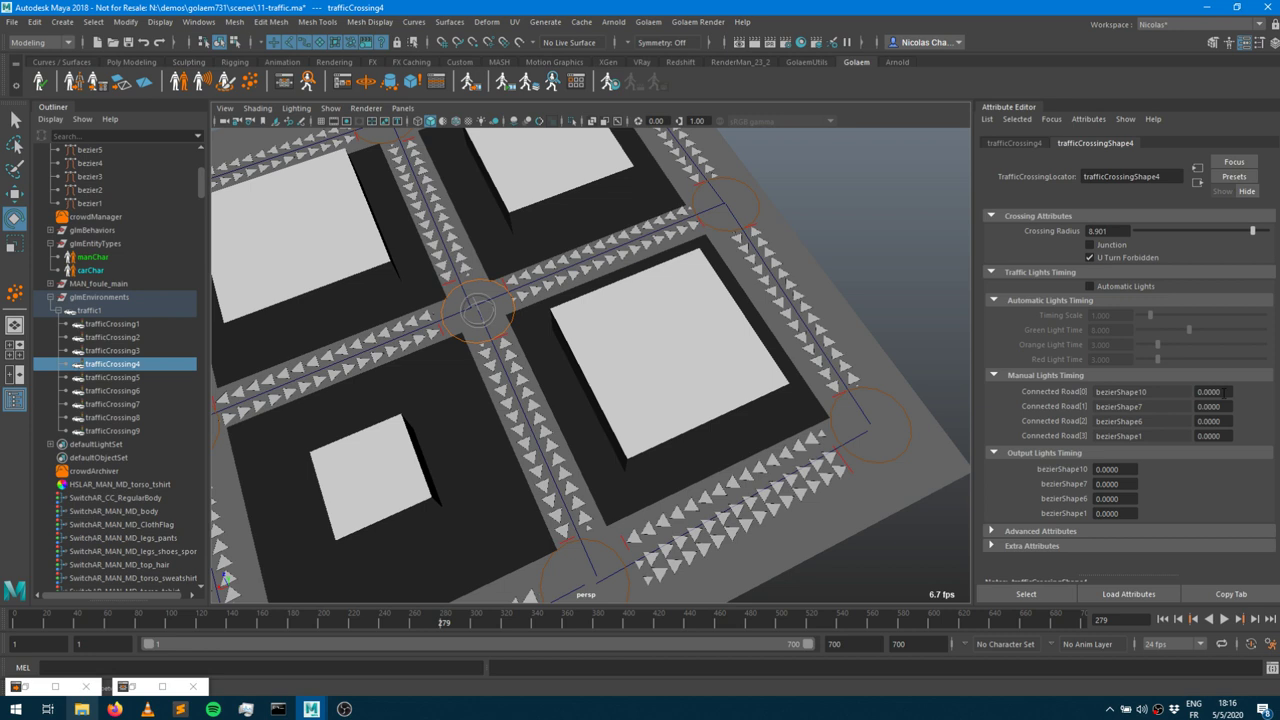
pyautogui.click(1039, 376)
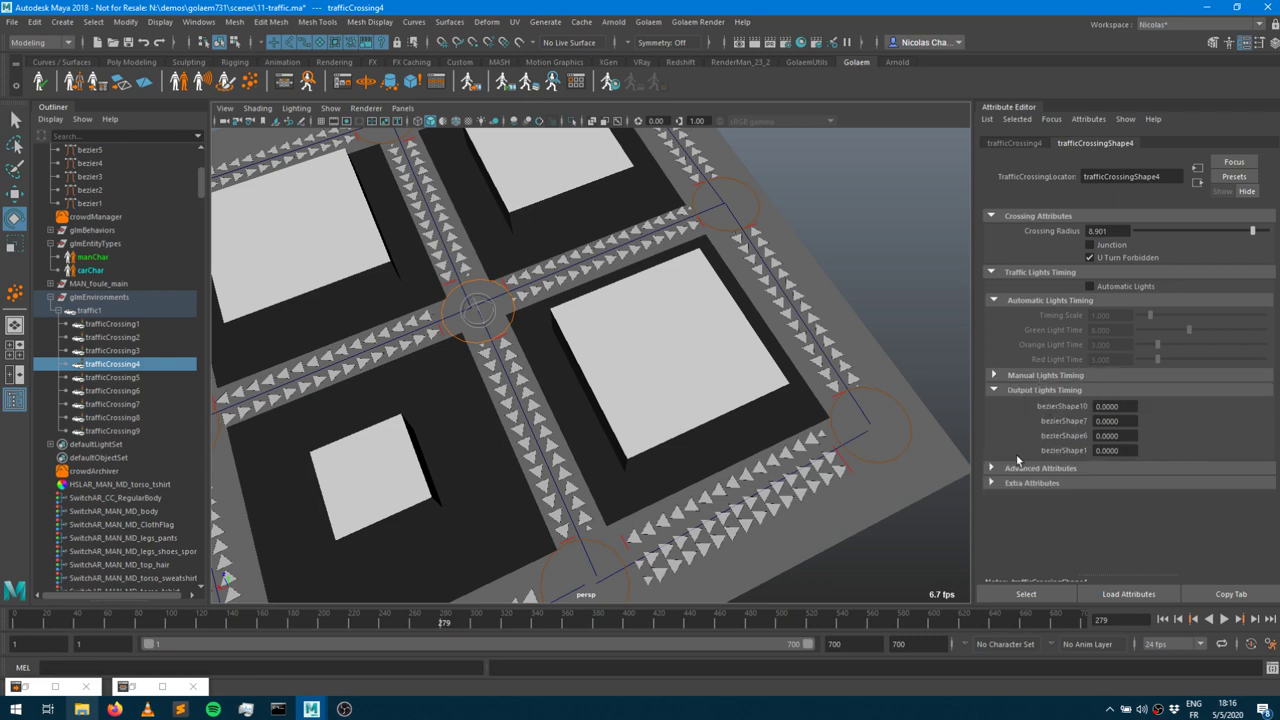
pyautogui.click(1002, 469)
pyautogui.click(1002, 469)
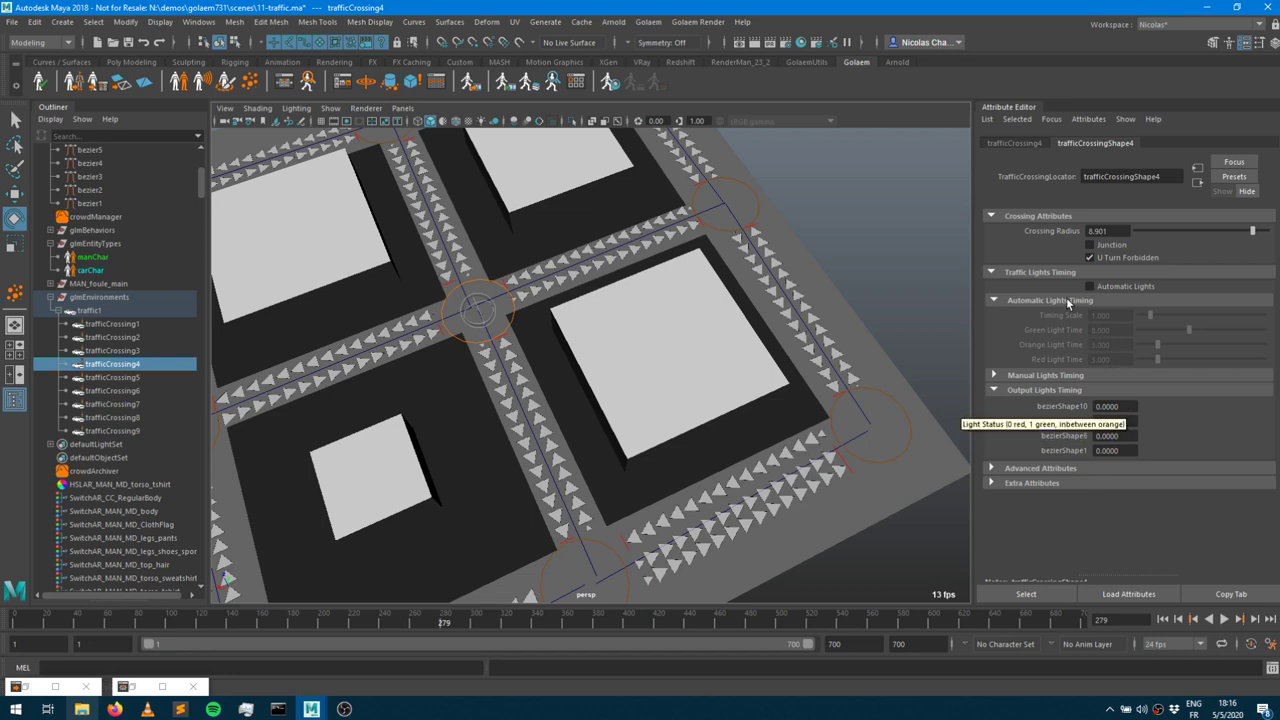
pyautogui.click(1090, 286)
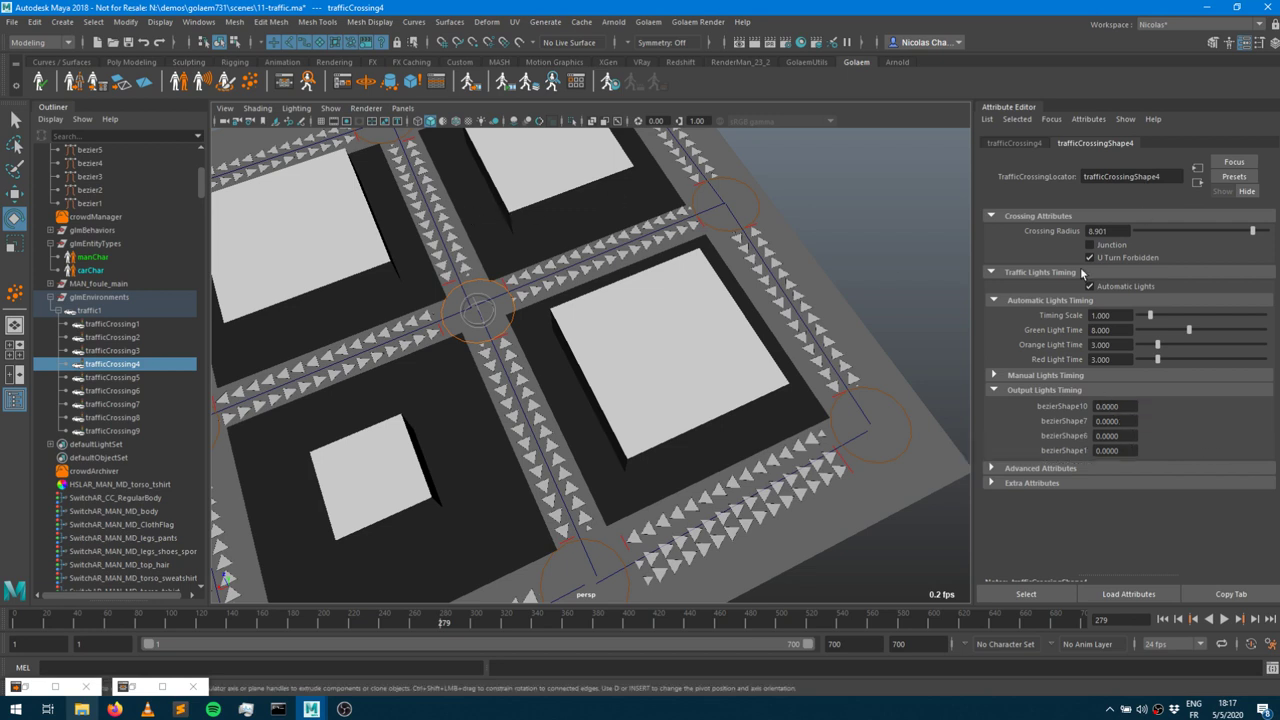
# Mark the corner crossings trafficCrossing5, trafficCrossing9 and trafficCrossing7 as junctions and check the setting on trafficCrossing1.
pyautogui.click(908, 435)
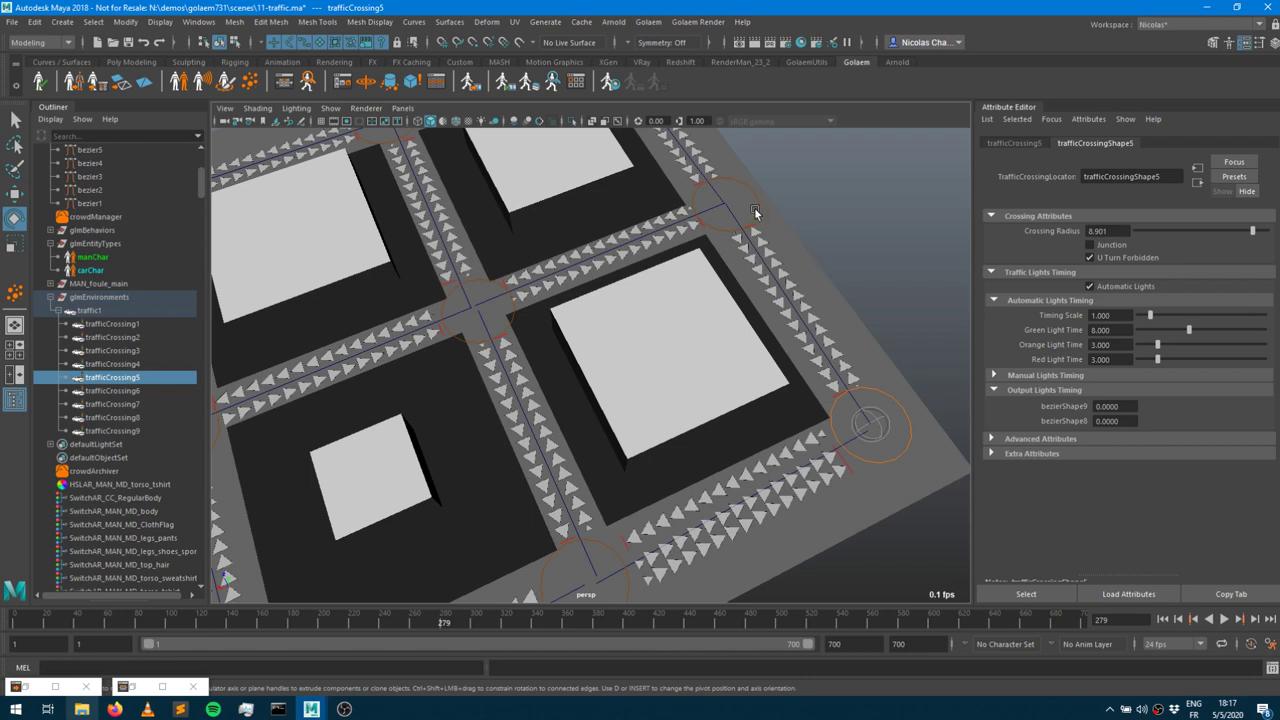
pyautogui.click(1096, 248)
pyautogui.keyDown('alt'); pyautogui.moveTo(755, 295); pyautogui.dragTo(615, 290); pyautogui.keyUp('alt')
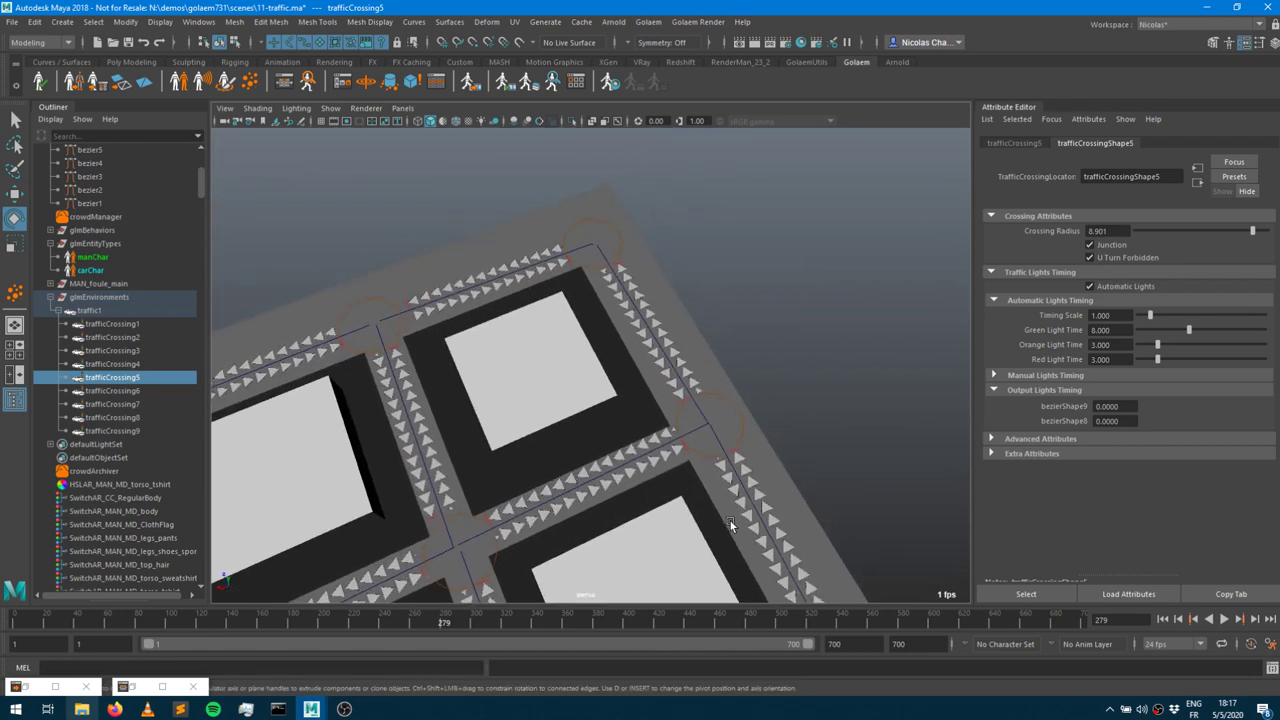
pyautogui.click(605, 220)
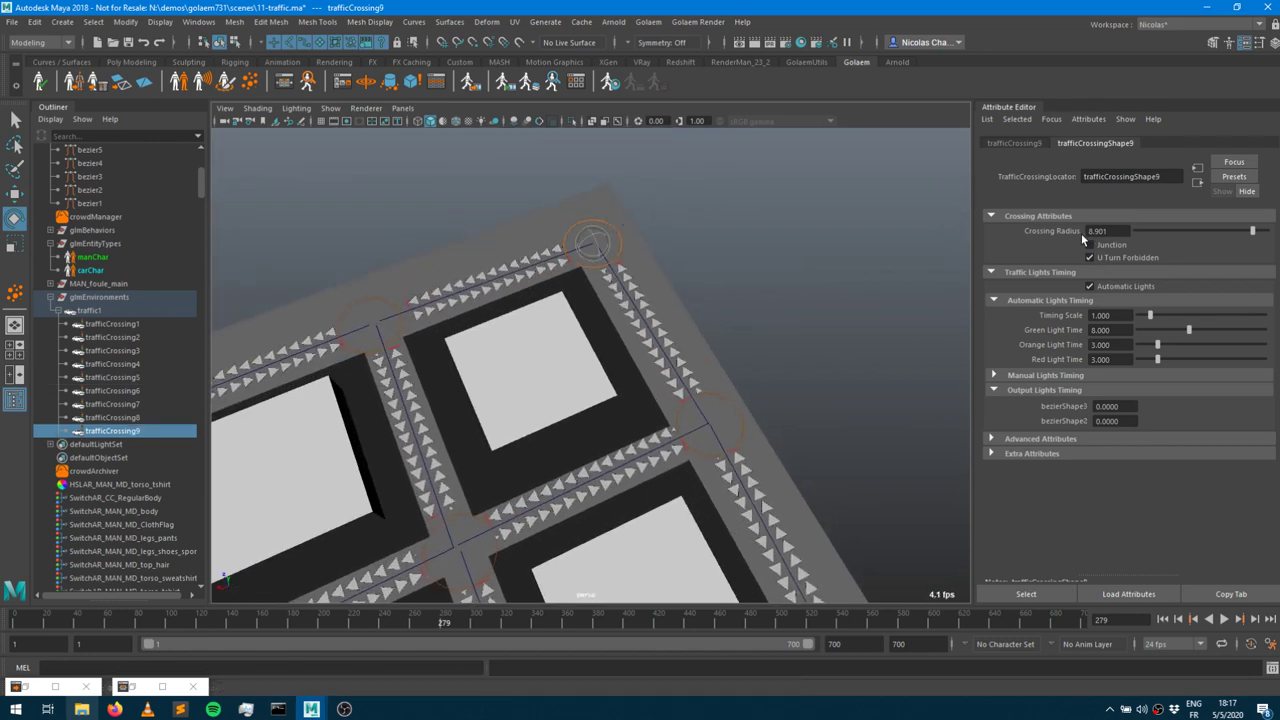
pyautogui.keyDown('alt'); pyautogui.moveTo(645, 342); pyautogui.dragTo(375, 332); pyautogui.keyUp('alt')
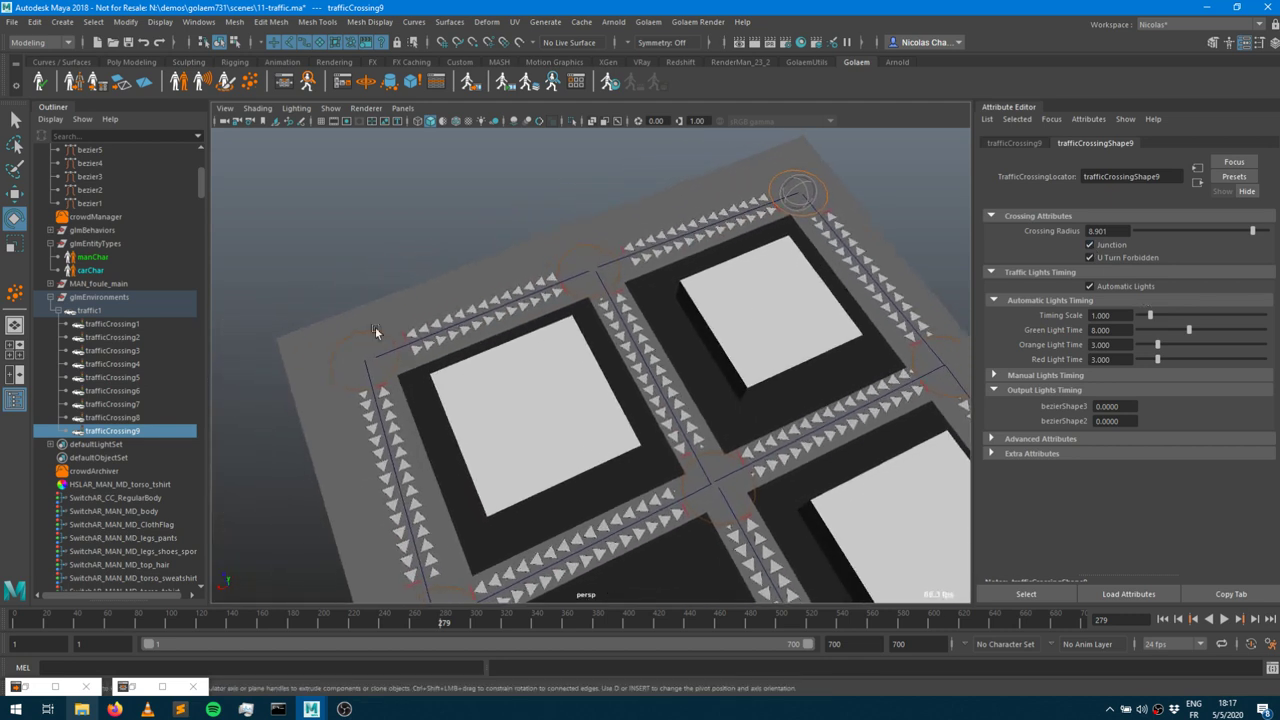
pyautogui.click(349, 337)
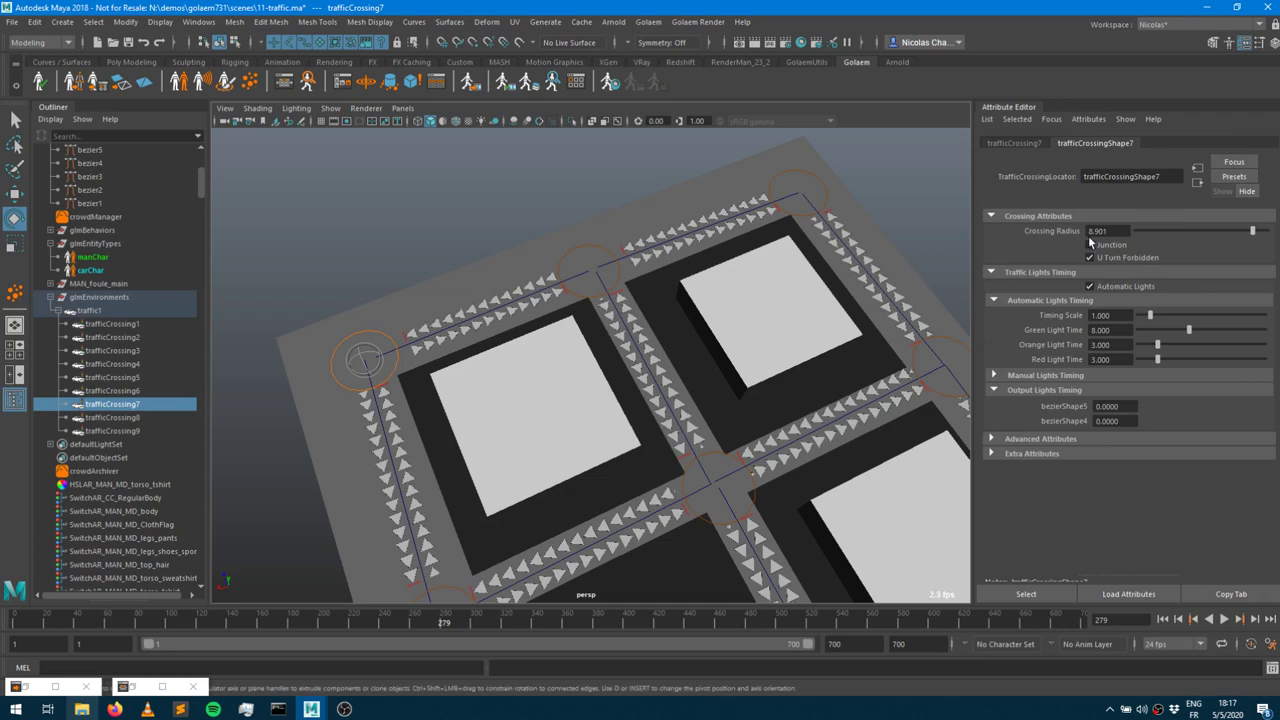
pyautogui.keyDown('alt'); pyautogui.moveTo(808, 296); pyautogui.dragTo(703, 137, button='middle'); pyautogui.keyUp('alt')
pyautogui.keyDown('alt'); pyautogui.moveTo(703, 137); pyautogui.dragTo(628, 280, button='right'); pyautogui.keyUp('alt')
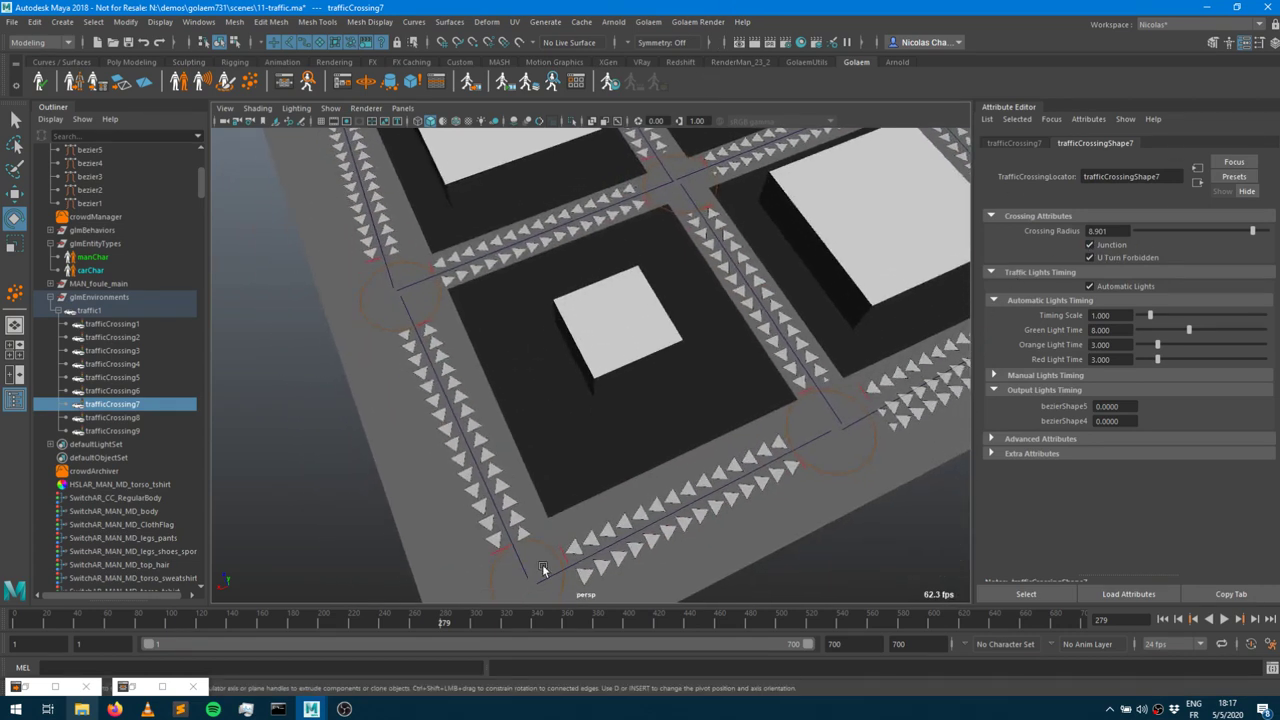
pyautogui.click(488, 575)
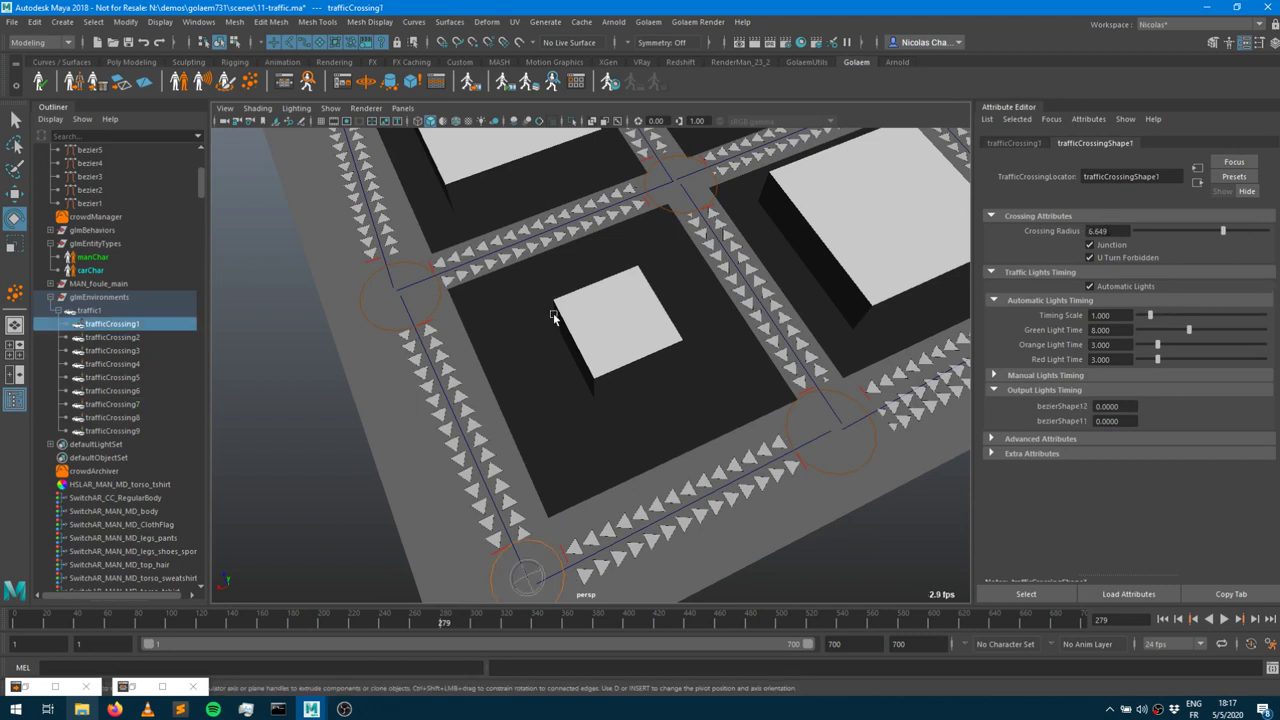
# Reduce the crossing radius of the side crossing trafficCrossing2 to about 6.8.
pyautogui.click(402, 265)
pyautogui.moveTo(1230, 240)
pyautogui.mouseDown()
pyautogui.moveTo(1252, 232)
pyautogui.moveTo(1207, 231)
pyautogui.mouseUp()
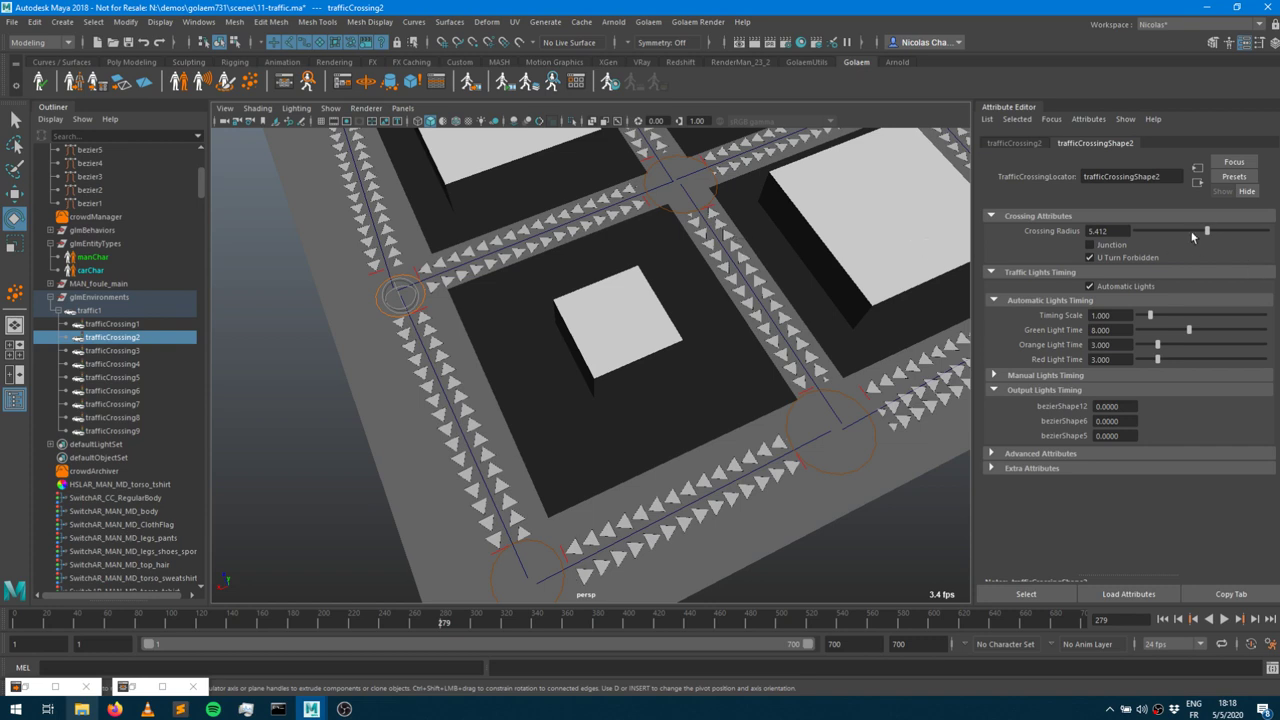
pyautogui.moveTo(1207, 231); pyautogui.dragTo(1224, 229)
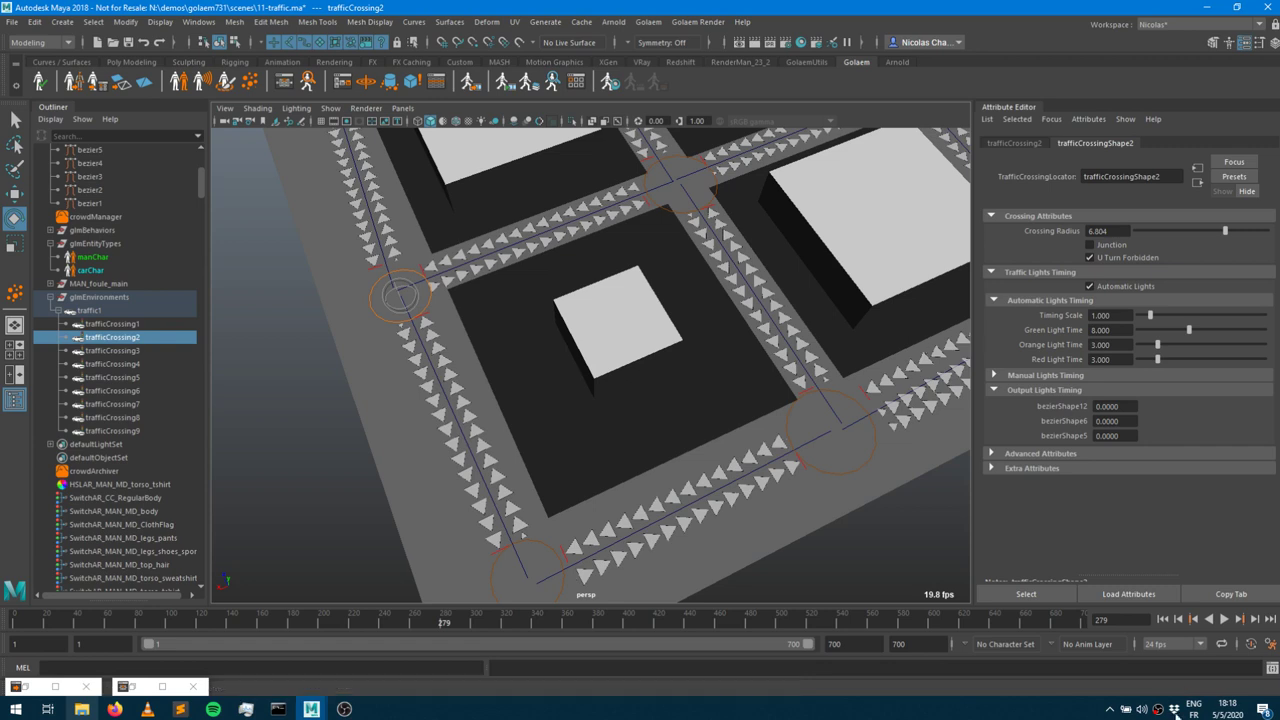
# Populate the road curves bezier12 to bezier1 under EnvCurve with the Population Tool, using only the carCharShape entity type.
pyautogui.scroll(-5, 595, 377)
pyautogui.keyDown('alt'); pyautogui.moveTo(623, 323); pyautogui.dragTo(514, 338); pyautogui.keyUp('alt')
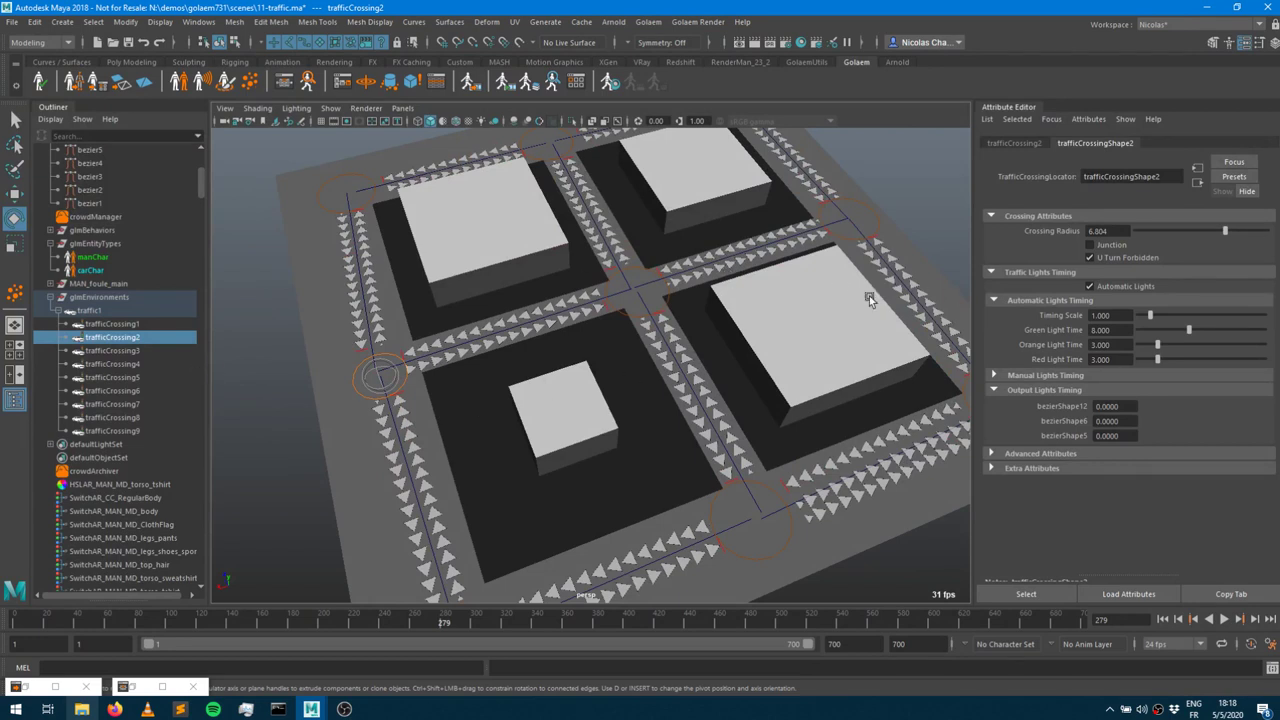
pyautogui.doubleClick(251, 84)
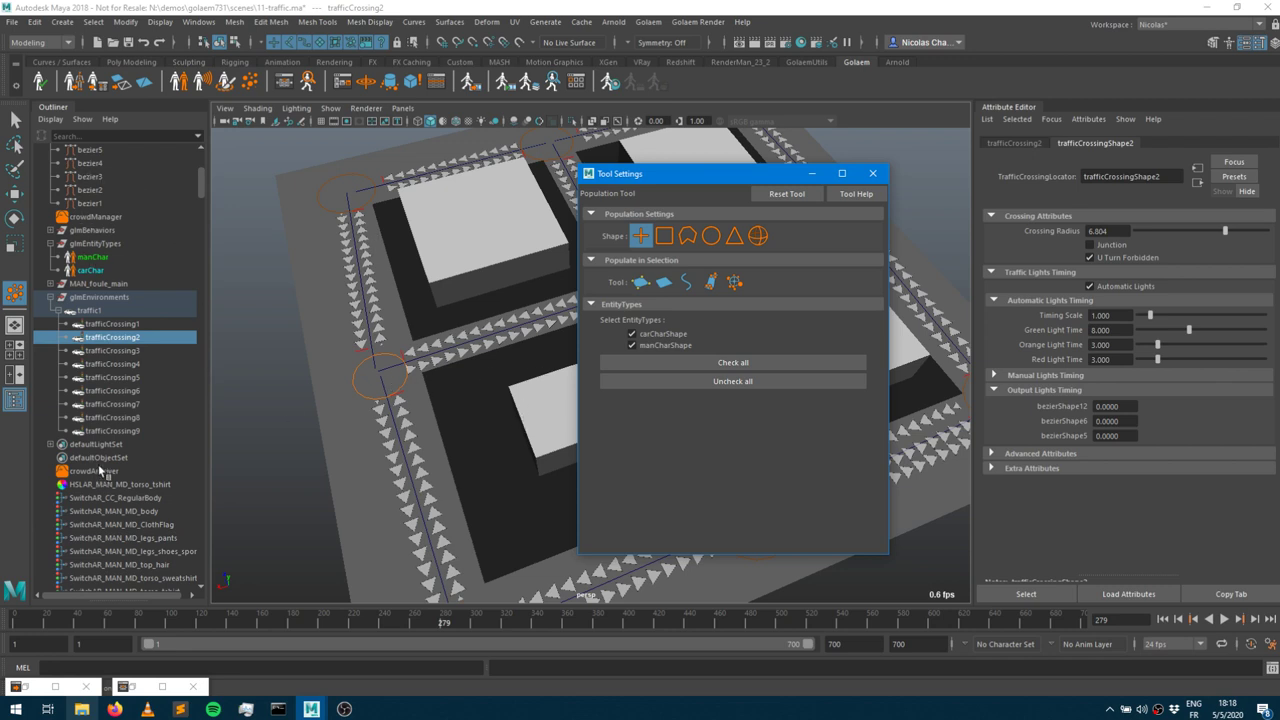
pyautogui.scroll(5, 104, 453)
pyautogui.click(79, 231)
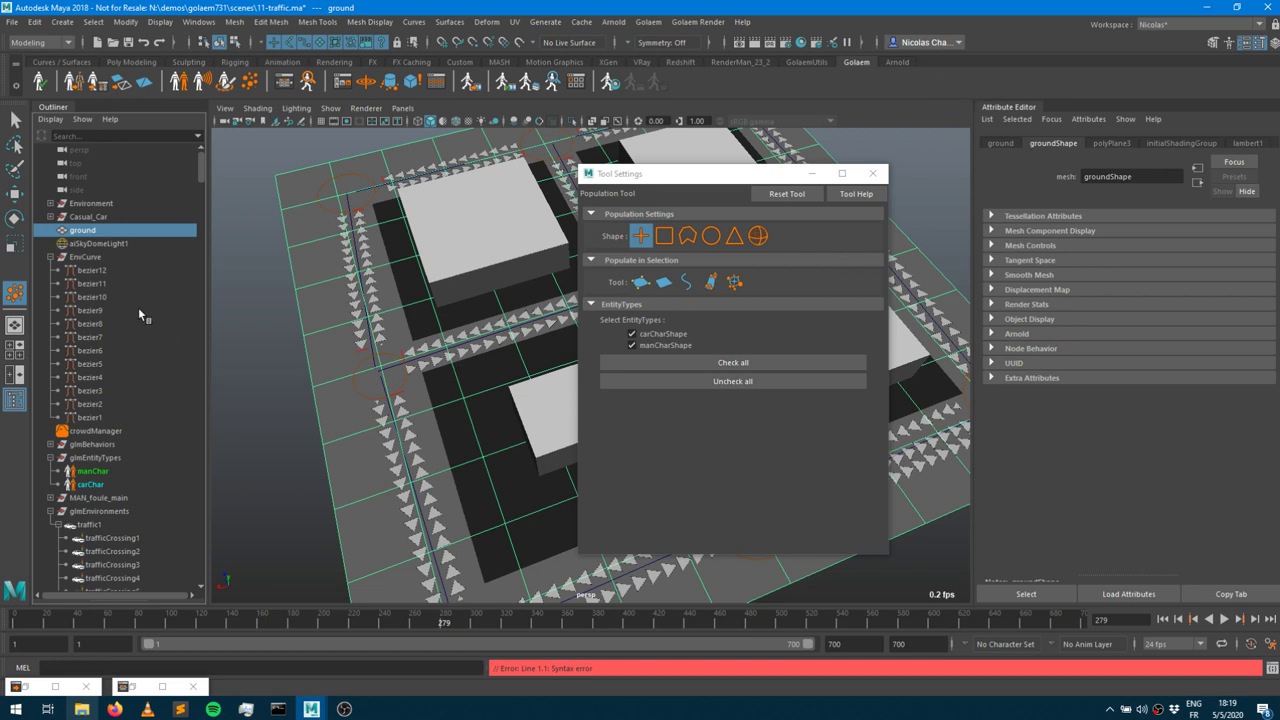
pyautogui.click(91, 271)
pyautogui.keyDown('shift'); pyautogui.click(92, 418); pyautogui.keyUp('shift')
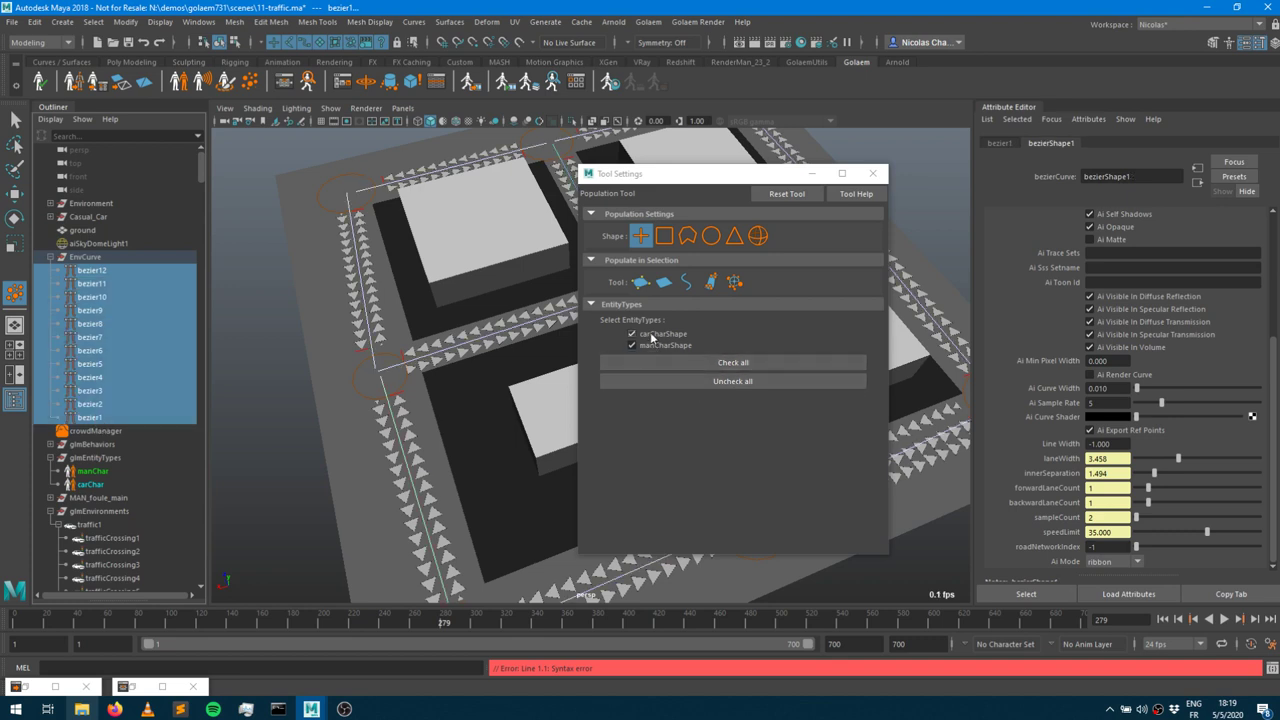
pyautogui.click(652, 345)
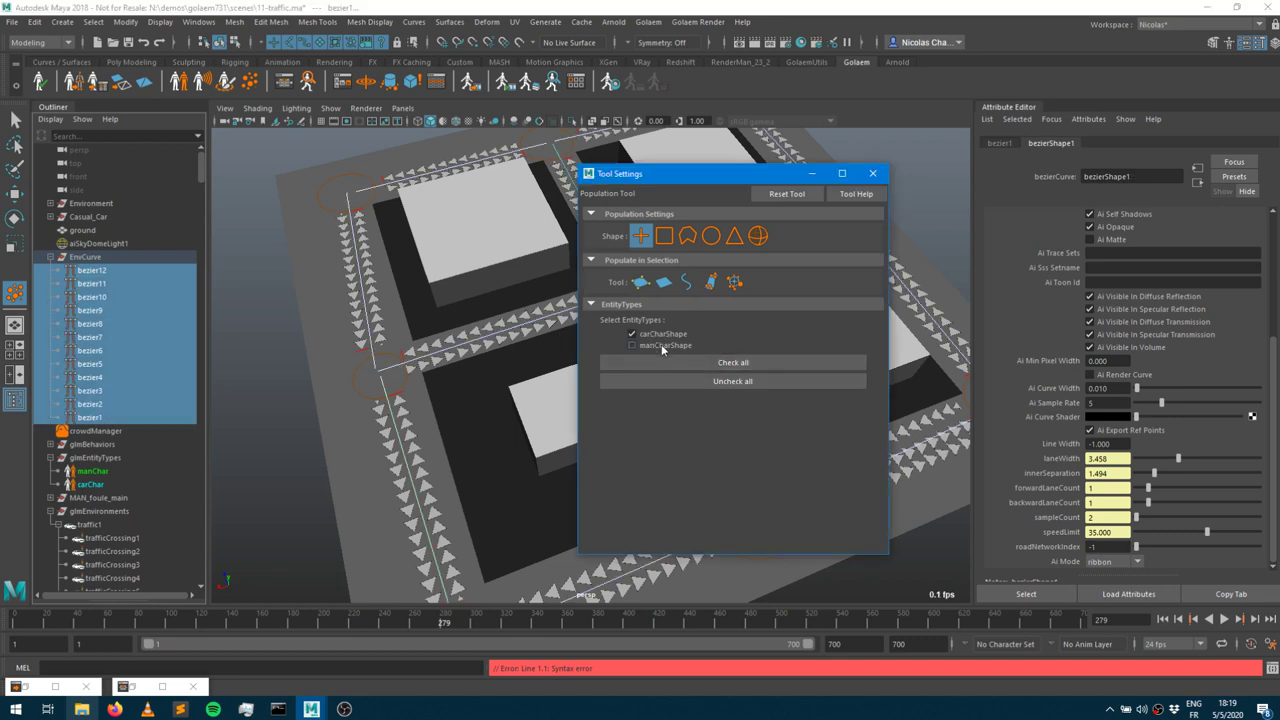
pyautogui.click(658, 346)
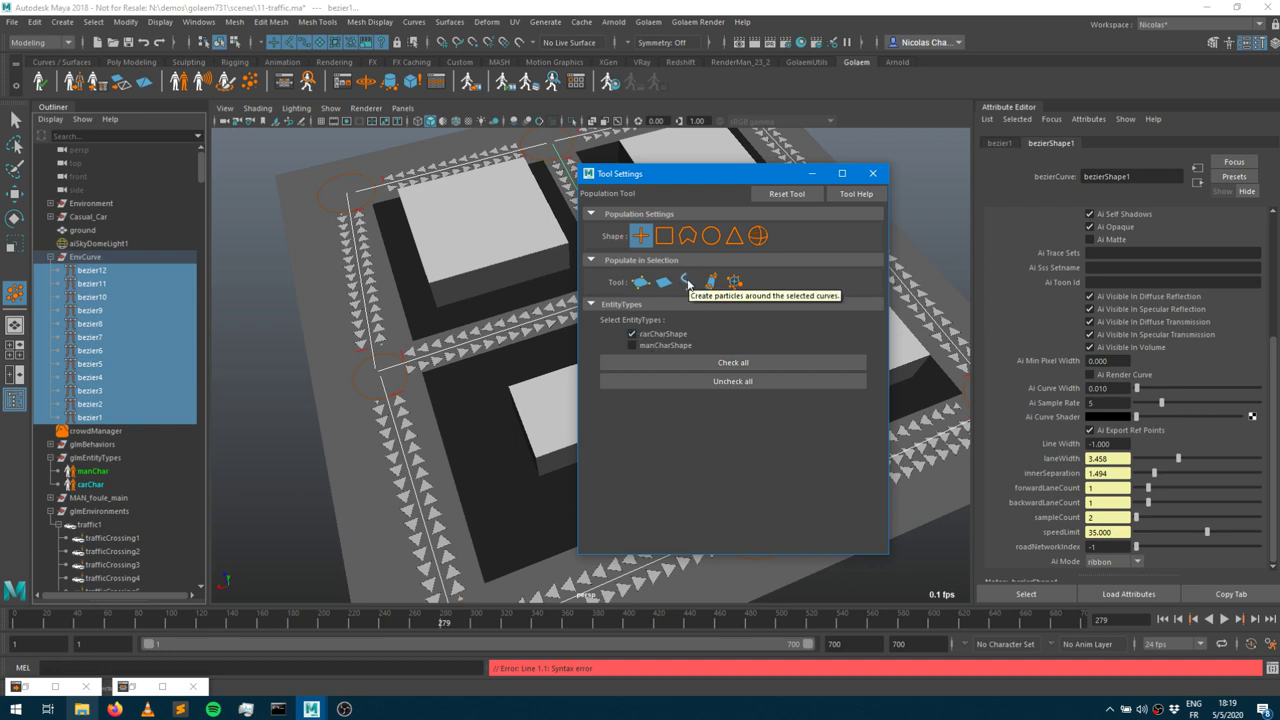
pyautogui.click(686, 283)
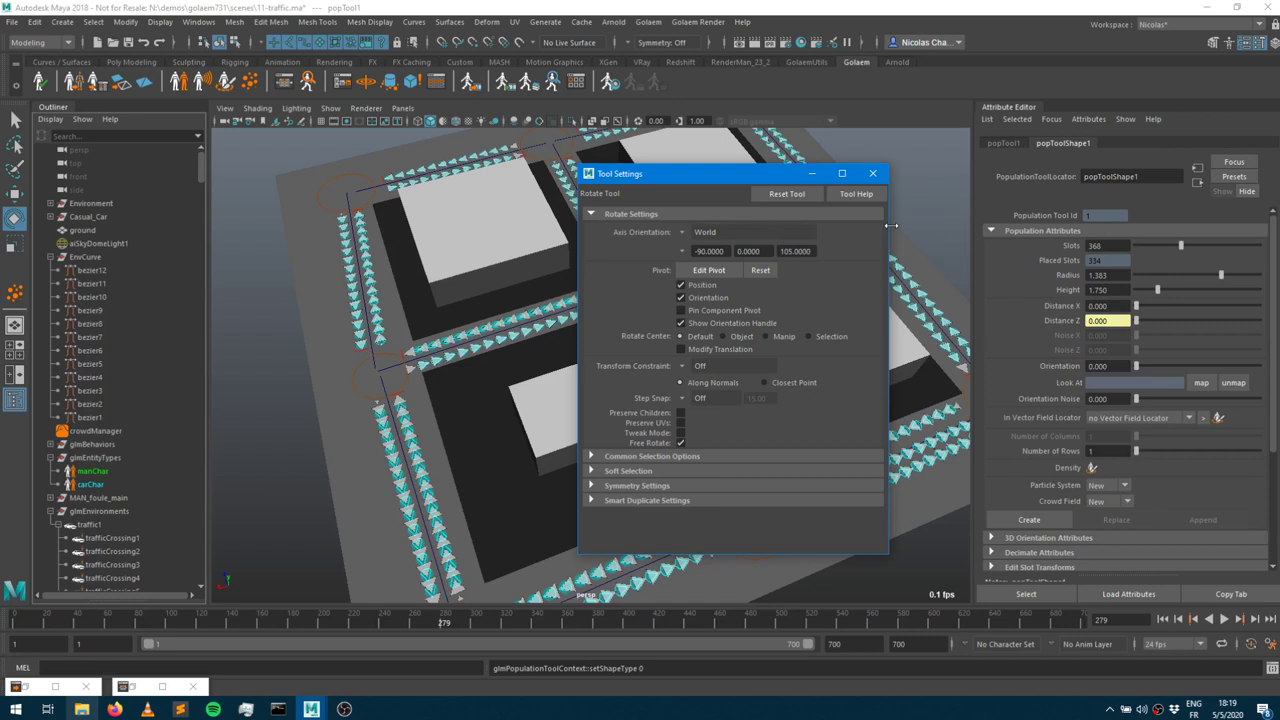
pyautogui.click(872, 173)
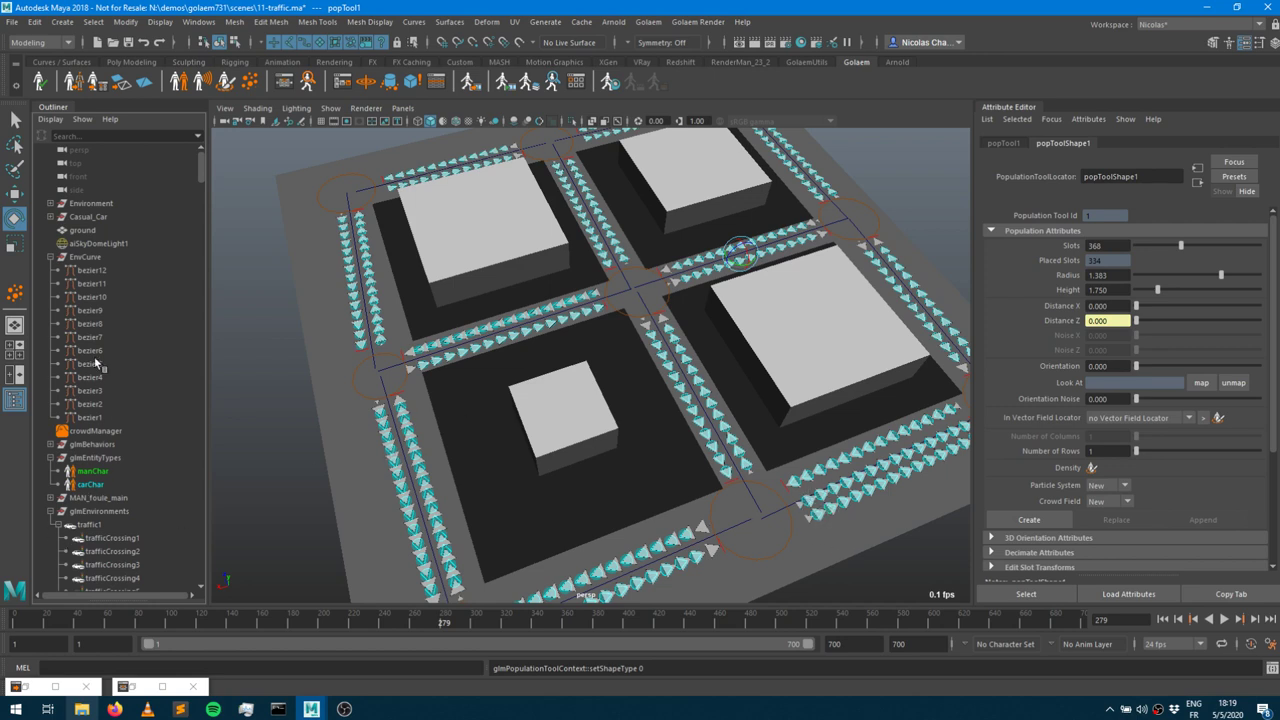
# Set the radius of popTool1 under glmPopulations to 2 and its X and Z distances to about 5.99.
pyautogui.scroll(-5, 104, 383)
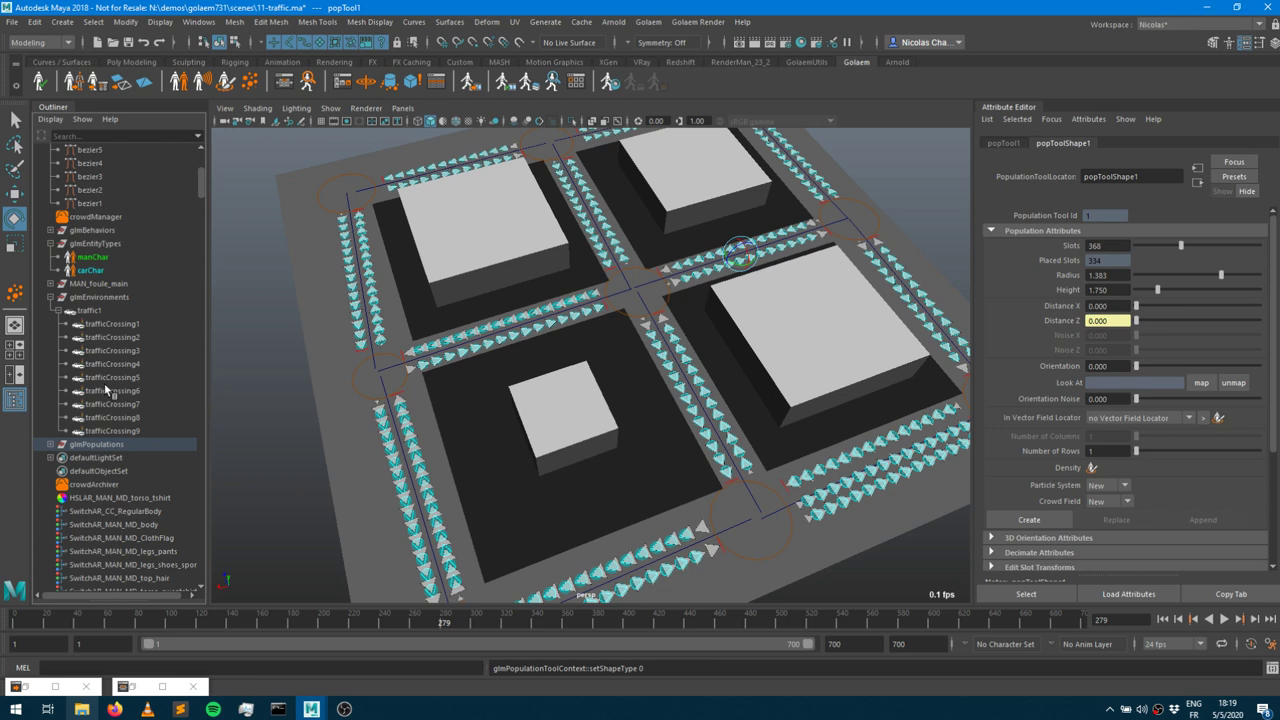
pyautogui.click(50, 444)
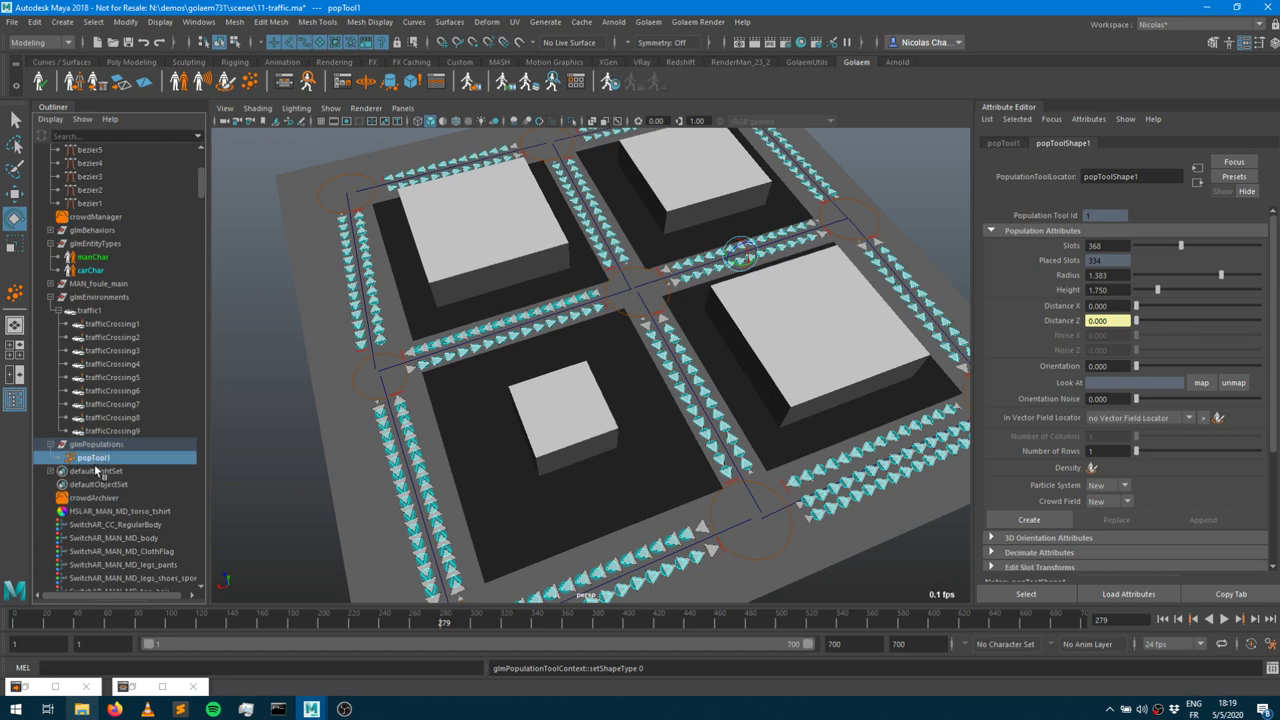
pyautogui.click(95, 458)
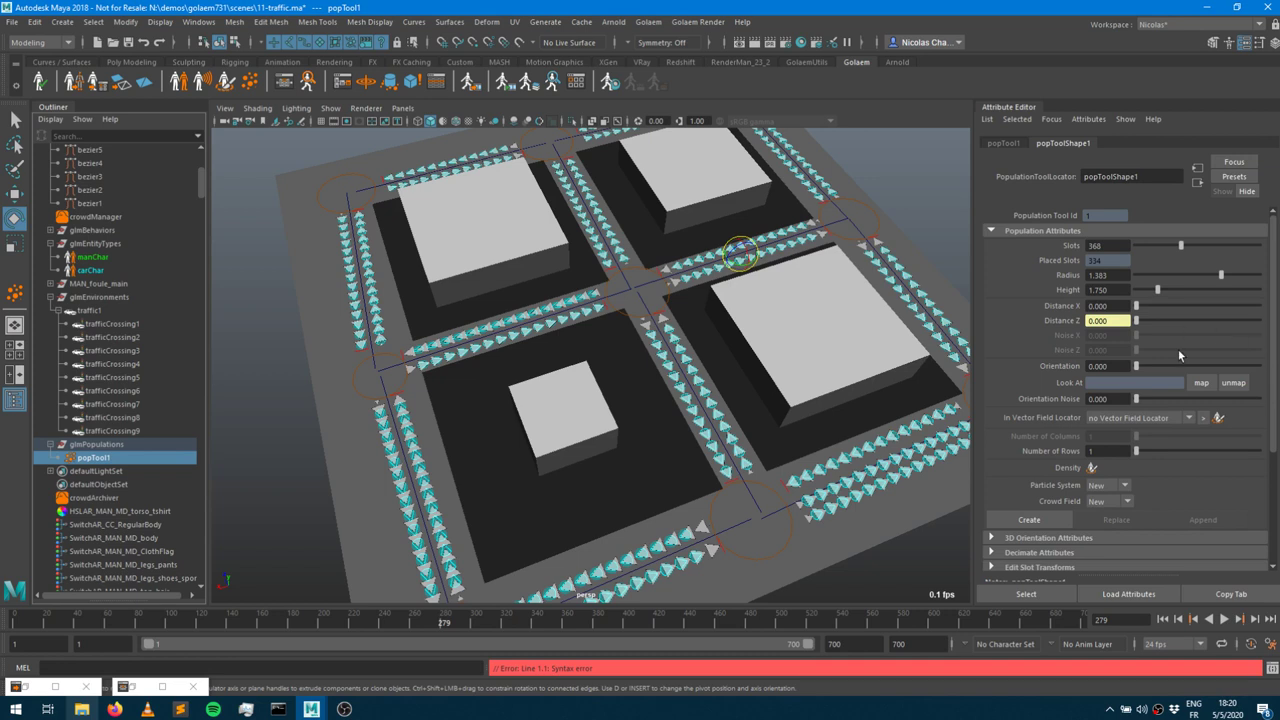
pyautogui.moveTo(1220, 278); pyautogui.dragTo(1260, 281)
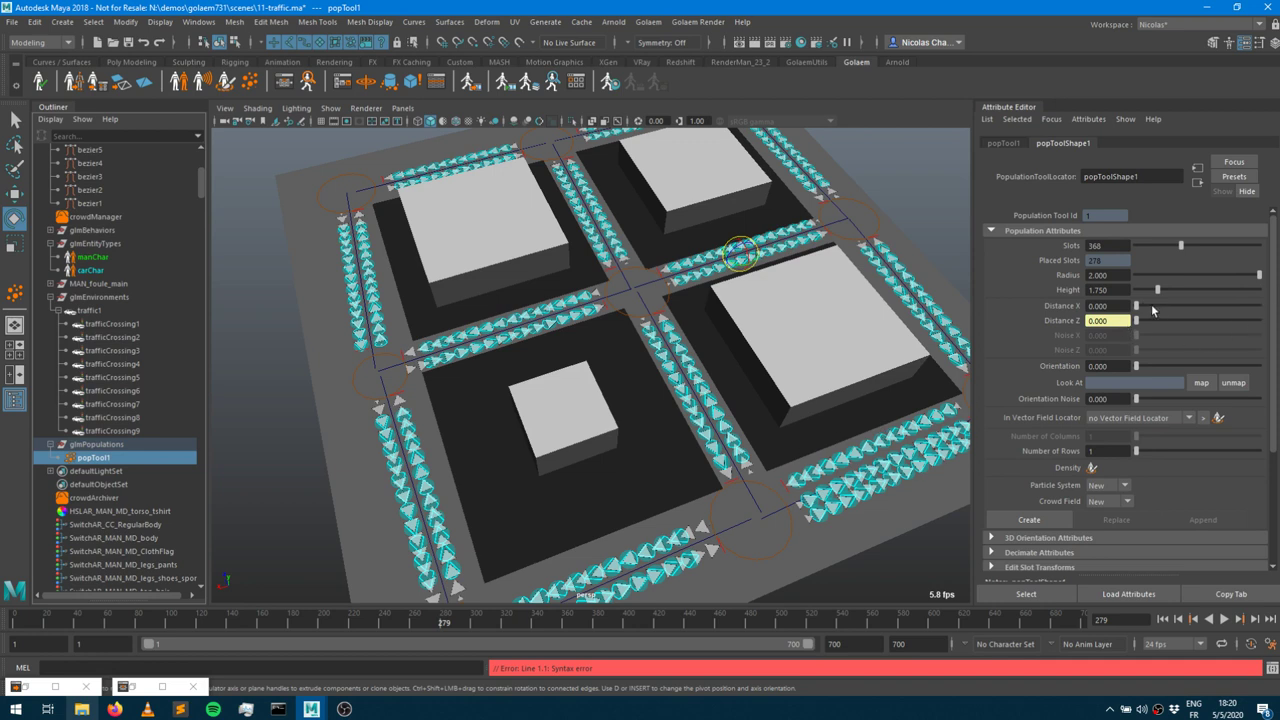
pyautogui.moveTo(1137, 308); pyautogui.dragTo(1209, 311)
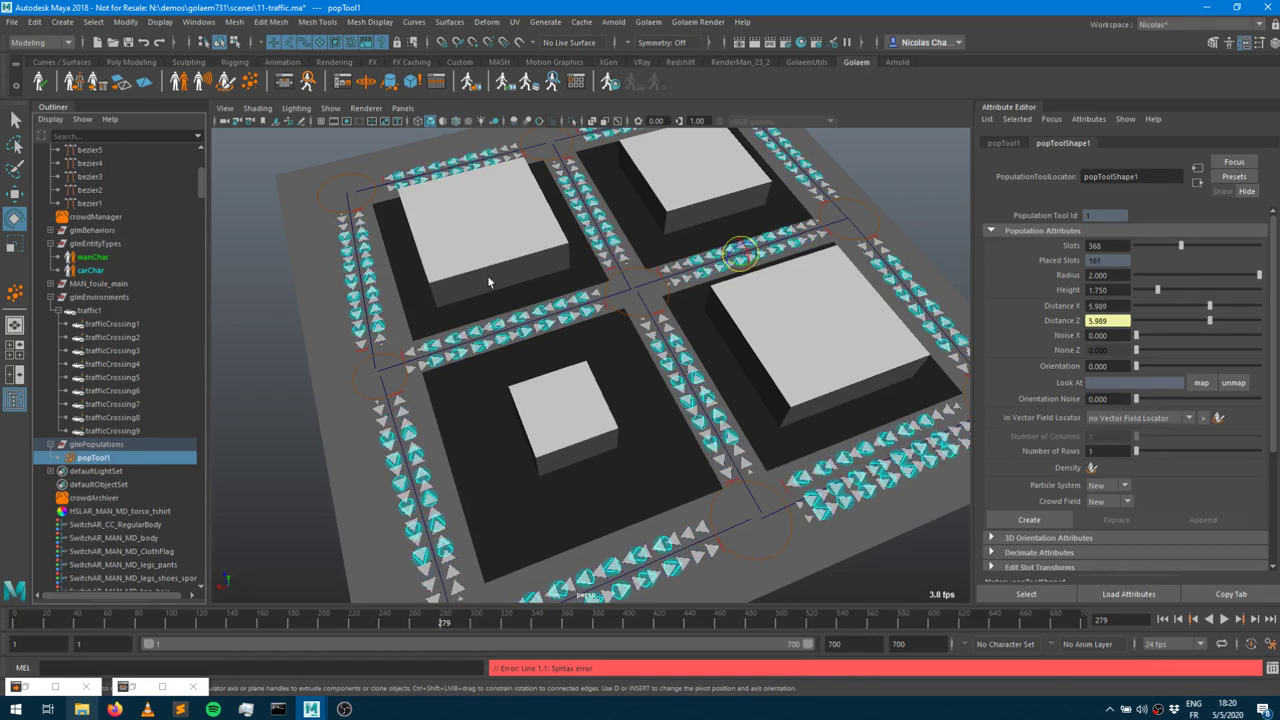
# Reduce popTool1's slots to 38 and increase its X and Z distances to about 7.69.
pyautogui.keyDown('alt'); pyautogui.moveTo(550, 318); pyautogui.dragTo(530, 290); pyautogui.keyUp('alt')
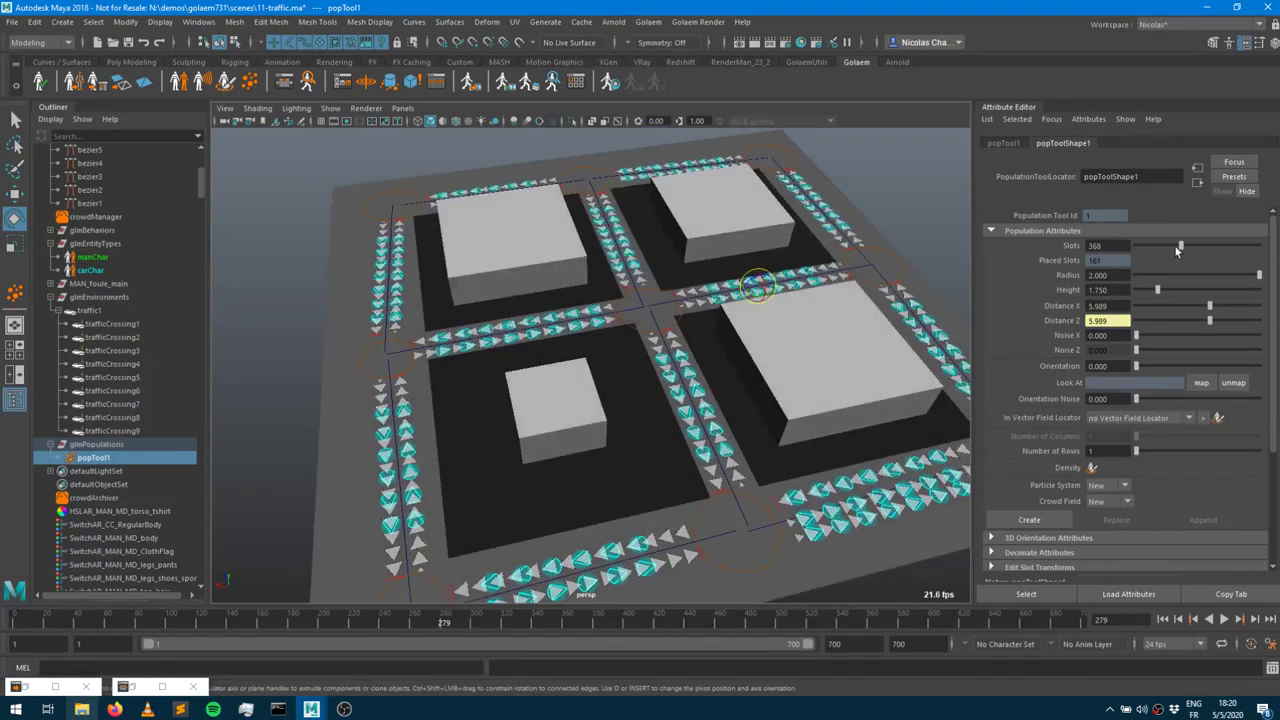
pyautogui.moveTo(1180, 246); pyautogui.dragTo(1140, 249)
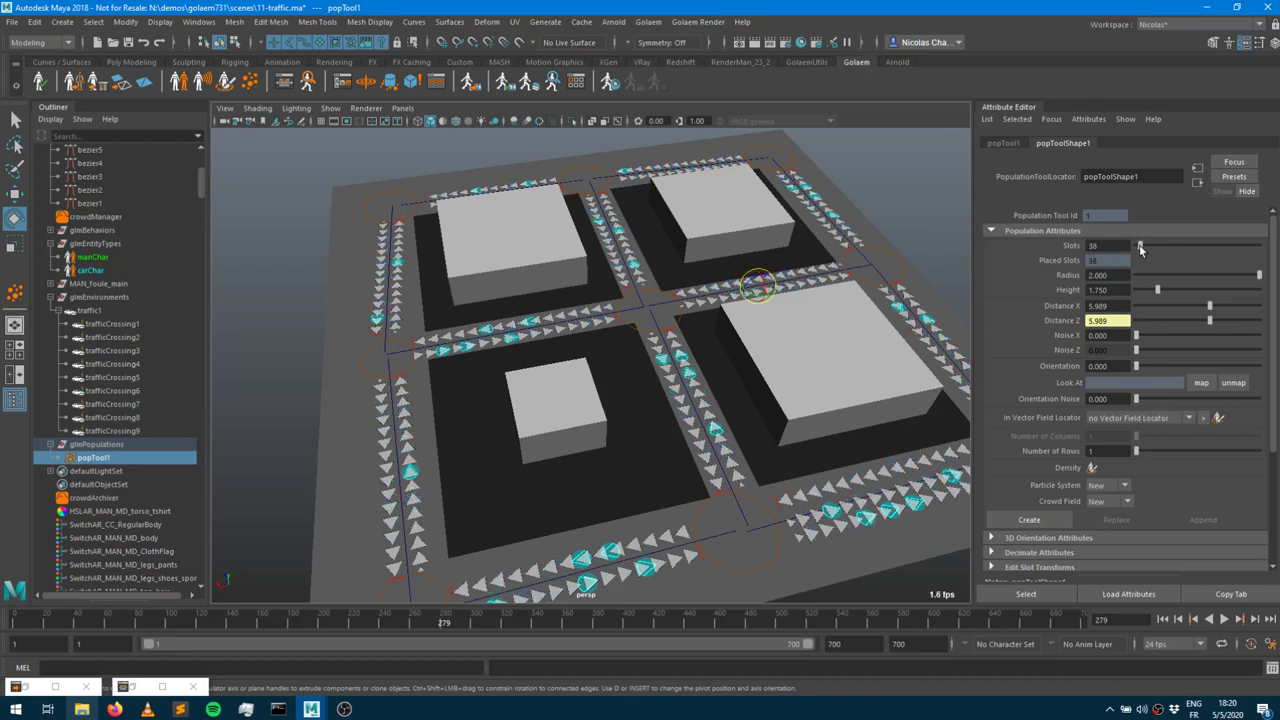
pyautogui.keyDown('alt'); pyautogui.moveTo(752, 290); pyautogui.dragTo(790, 260); pyautogui.keyUp('alt')
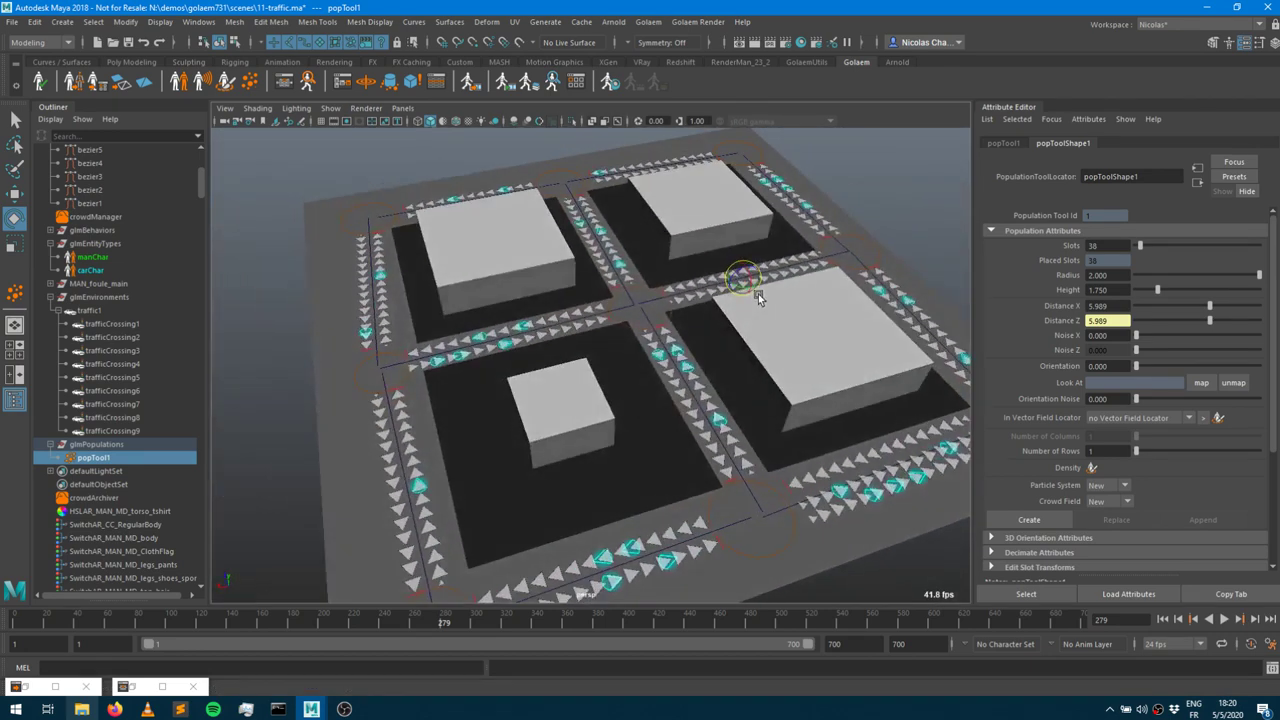
pyautogui.click(993, 517)
pyautogui.moveTo(1209, 305); pyautogui.dragTo(1231, 307)
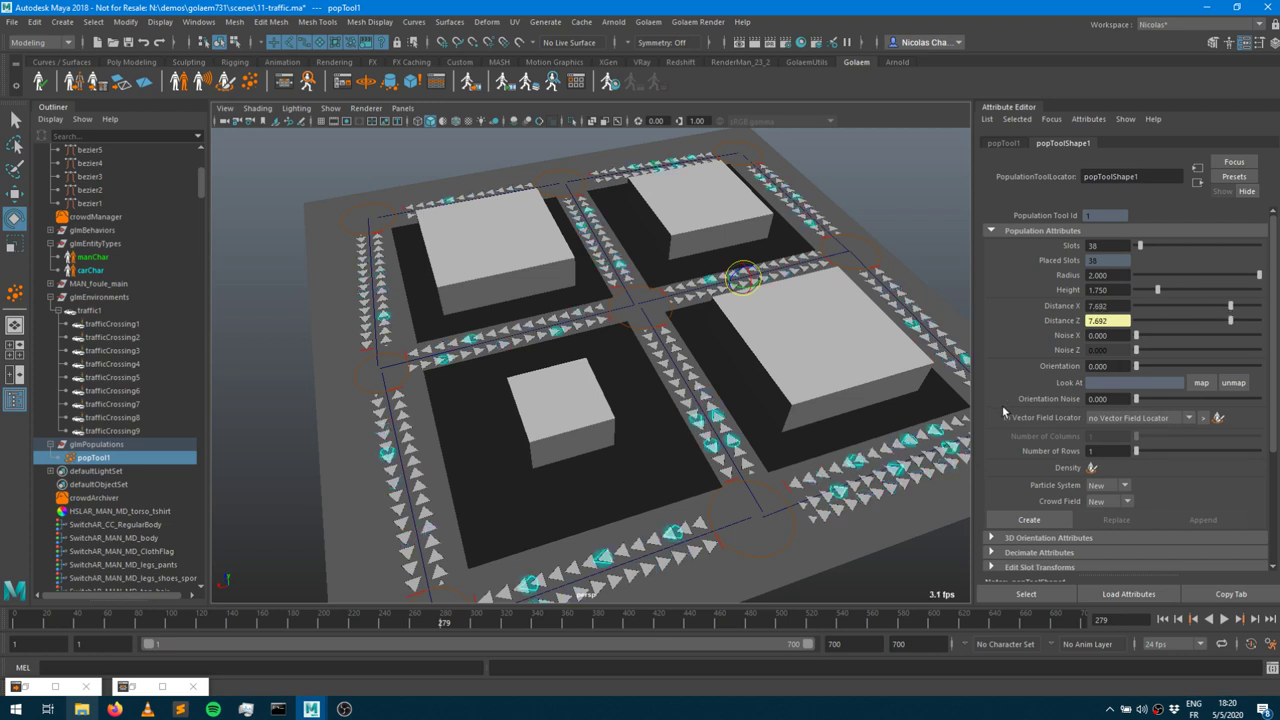
# Create a new particle system and crowd field from popTool1 and show the crowd field's attributes.
pyautogui.click(1035, 522)
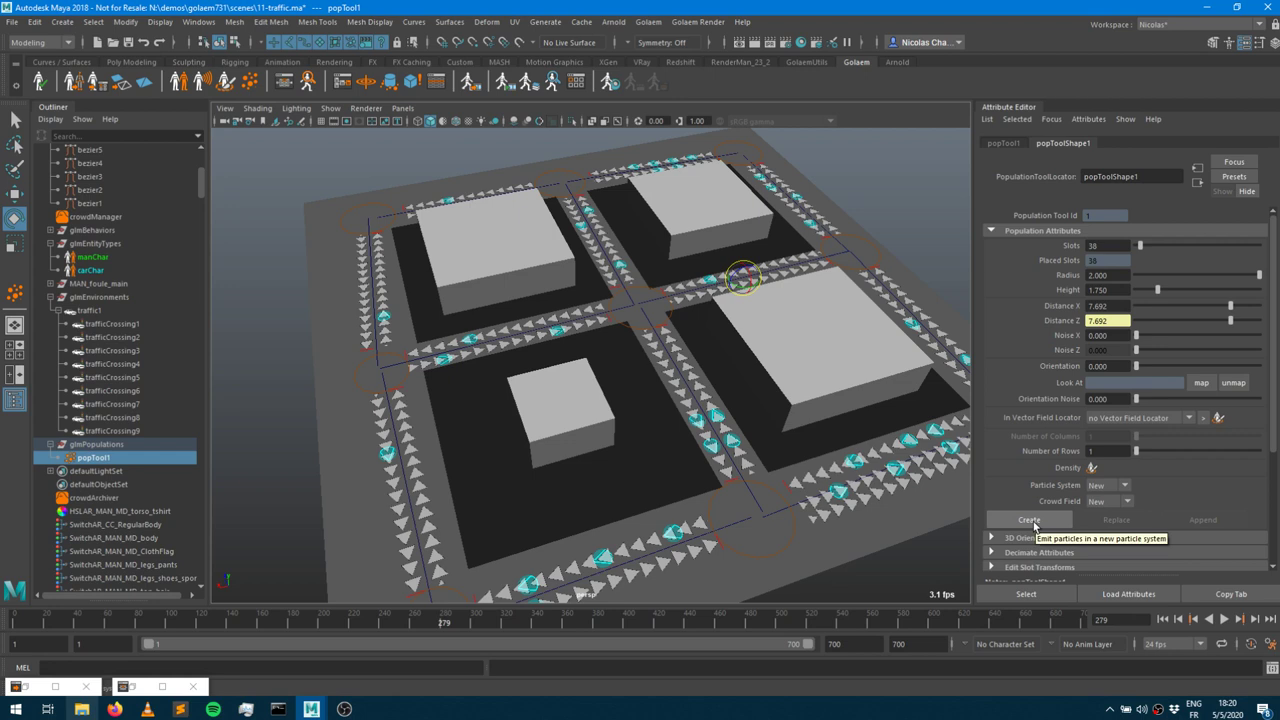
pyautogui.click(1033, 521)
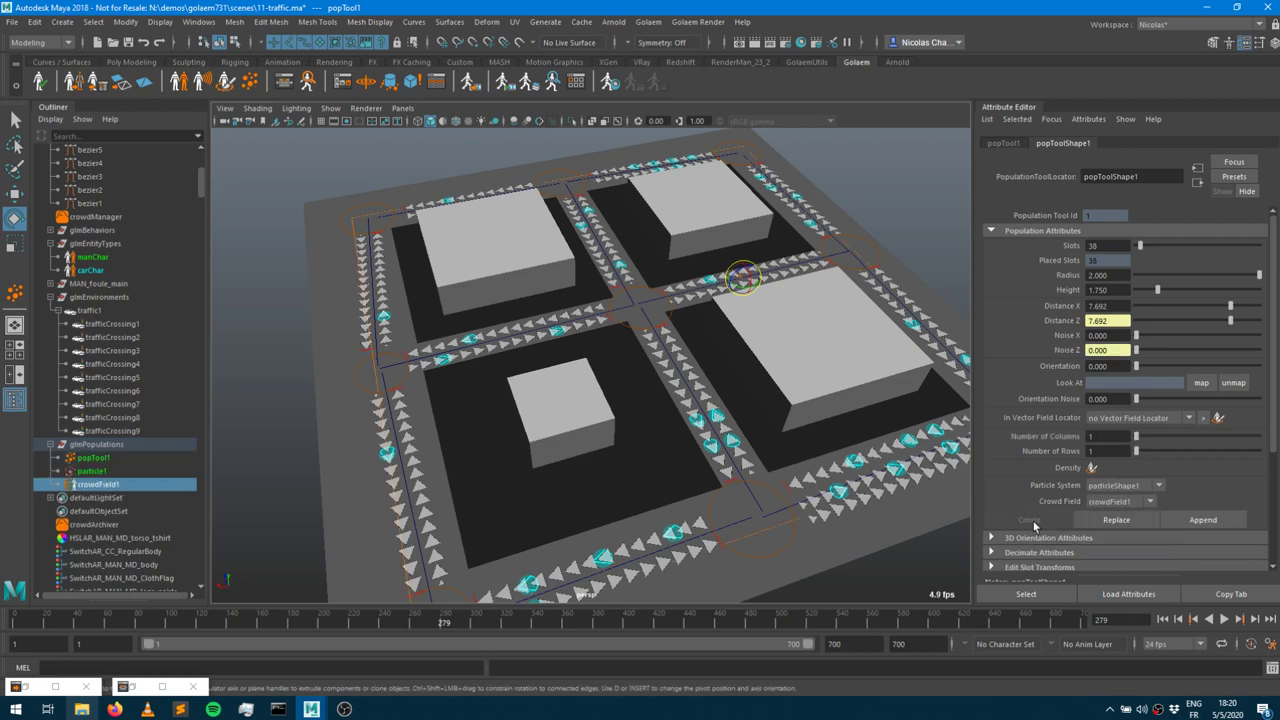
pyautogui.click(92, 471)
pyautogui.click(98, 484)
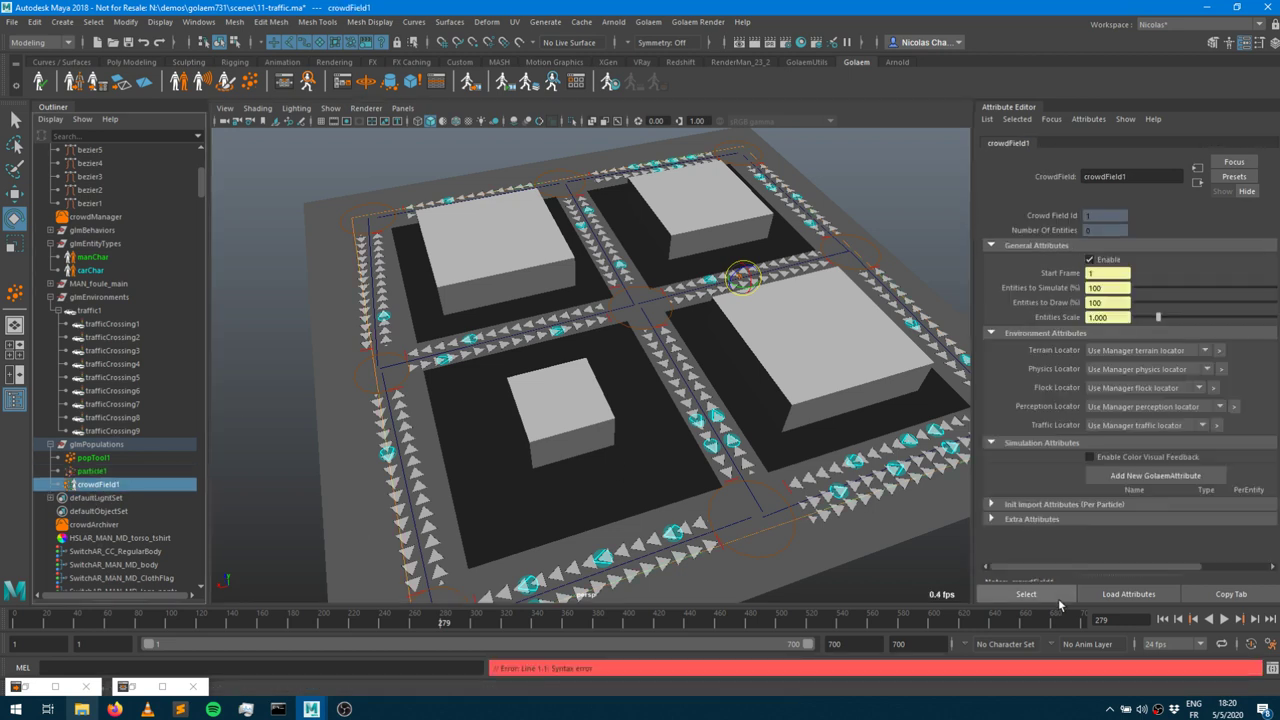
# Restart the simulation from the first frame, advance to frame 2, and examine the cars placed along the roads.
pyautogui.click(1162, 619)
pyautogui.click(1239, 619)
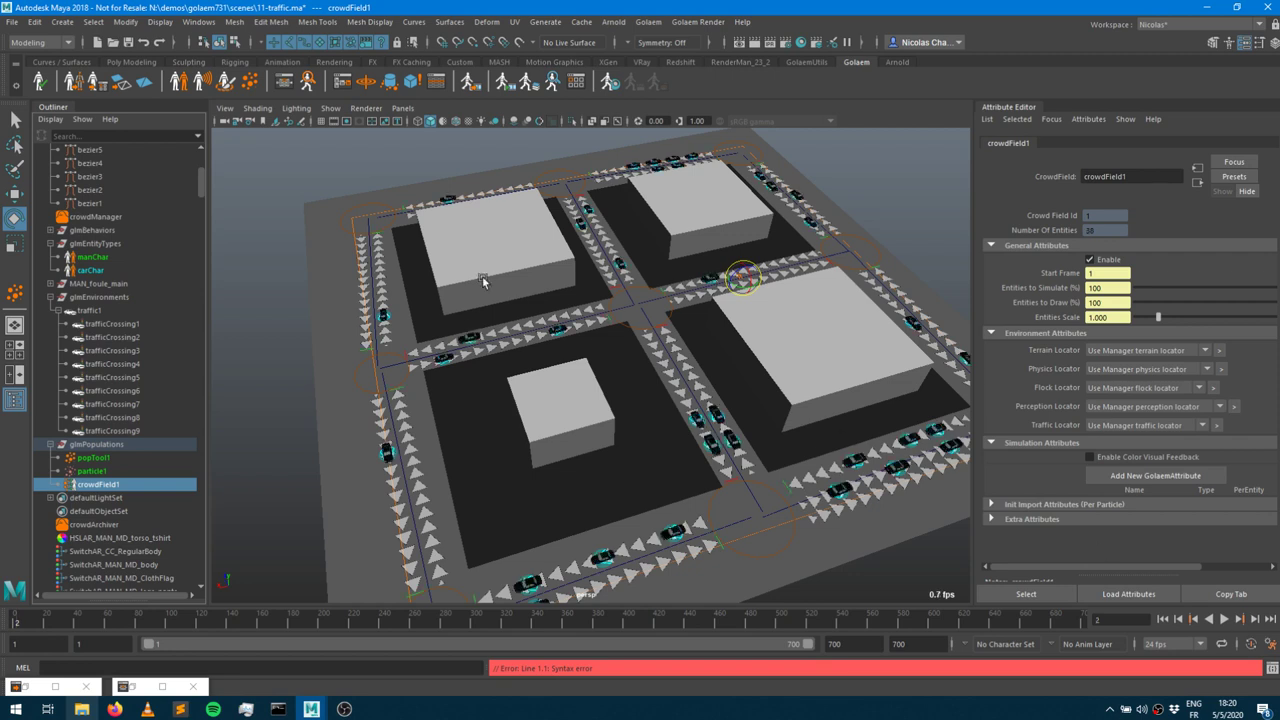
pyautogui.keyDown('alt'); pyautogui.moveTo(838, 493); pyautogui.dragTo(597, 489); pyautogui.keyUp('alt')
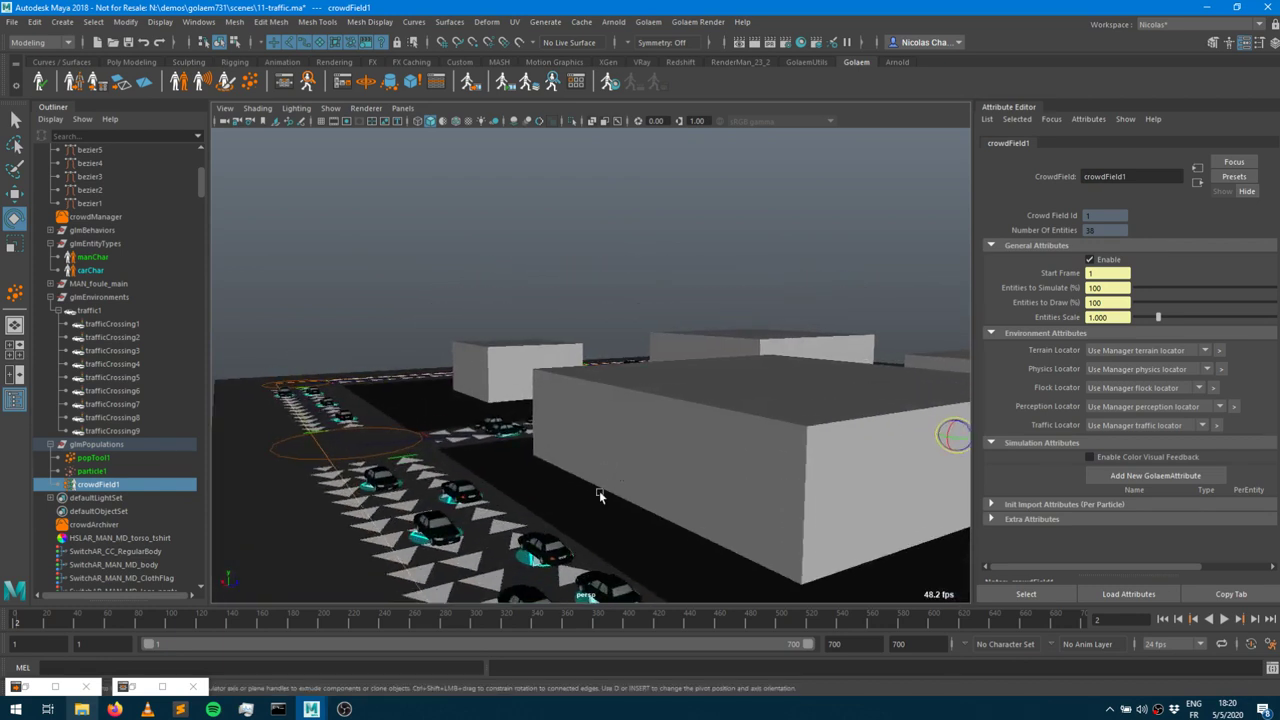
pyautogui.keyDown('alt'); pyautogui.moveTo(447, 507); pyautogui.dragTo(614, 532); pyautogui.keyUp('alt')
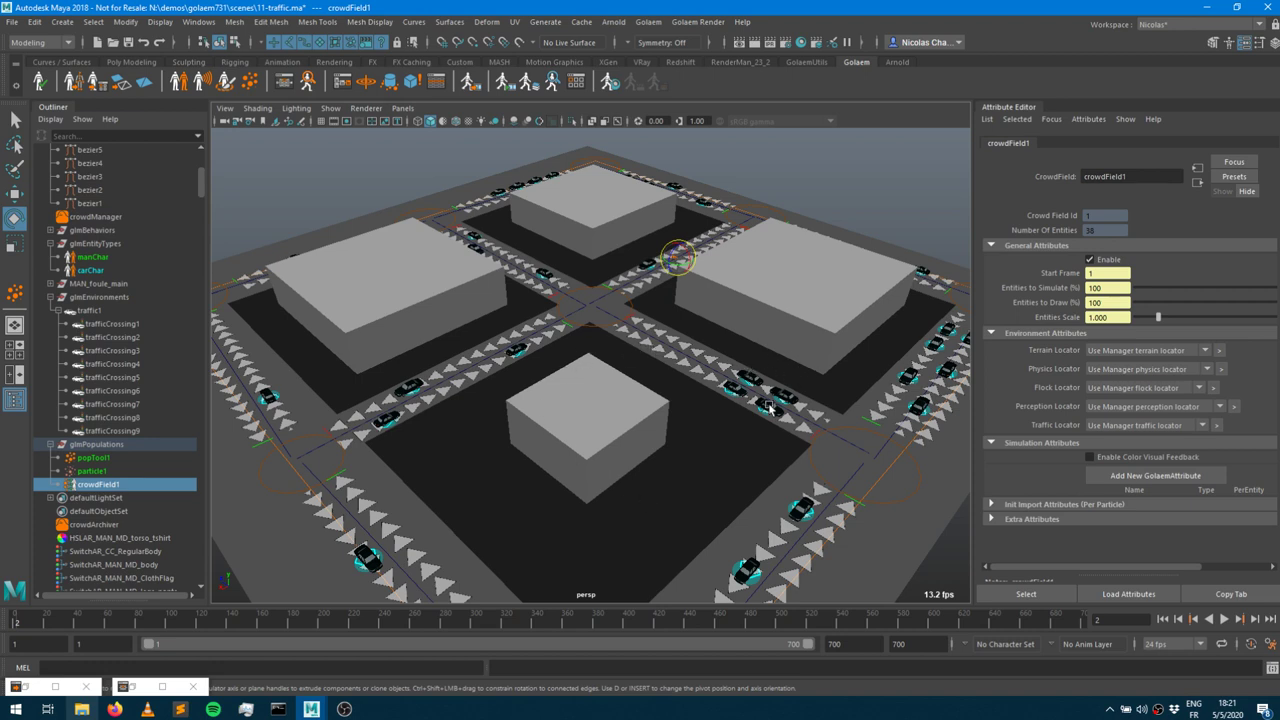
pyautogui.keyDown('alt'); pyautogui.moveTo(775, 410); pyautogui.dragTo(705, 395); pyautogui.keyUp('alt')
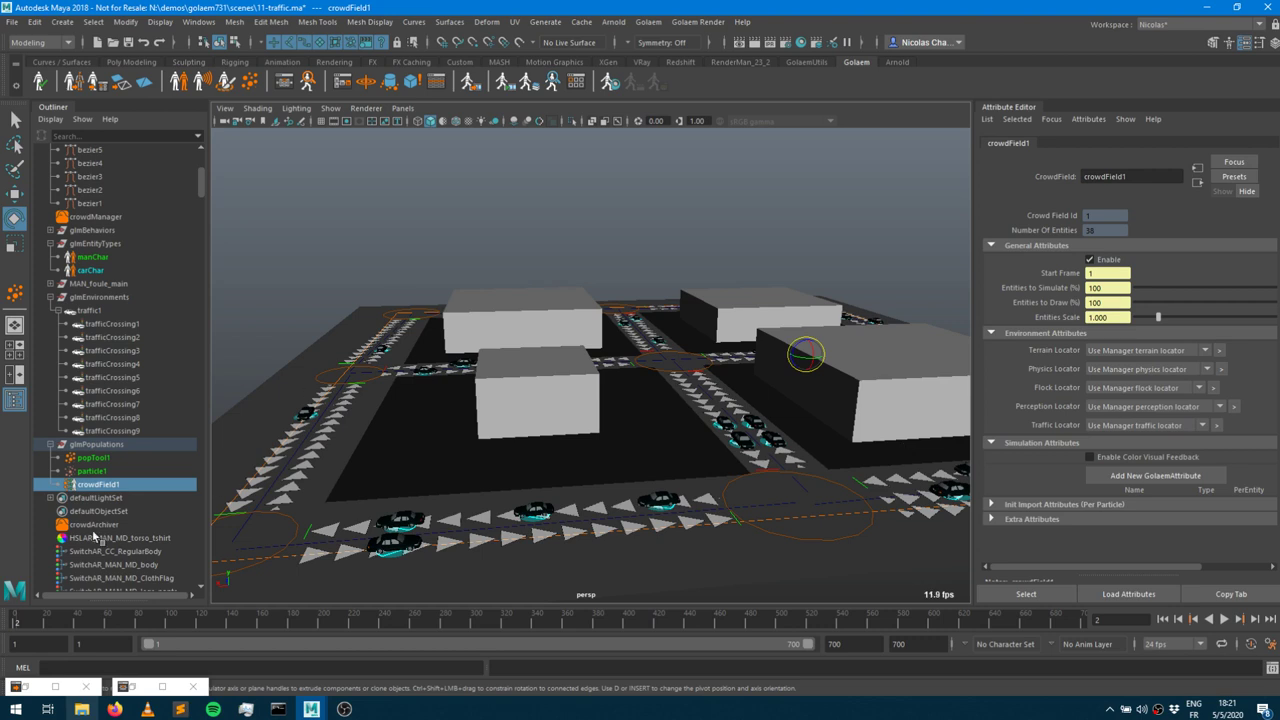
# Add the Taxi rendering type to carCharShape and set its weight to 10.
pyautogui.click(90, 271)
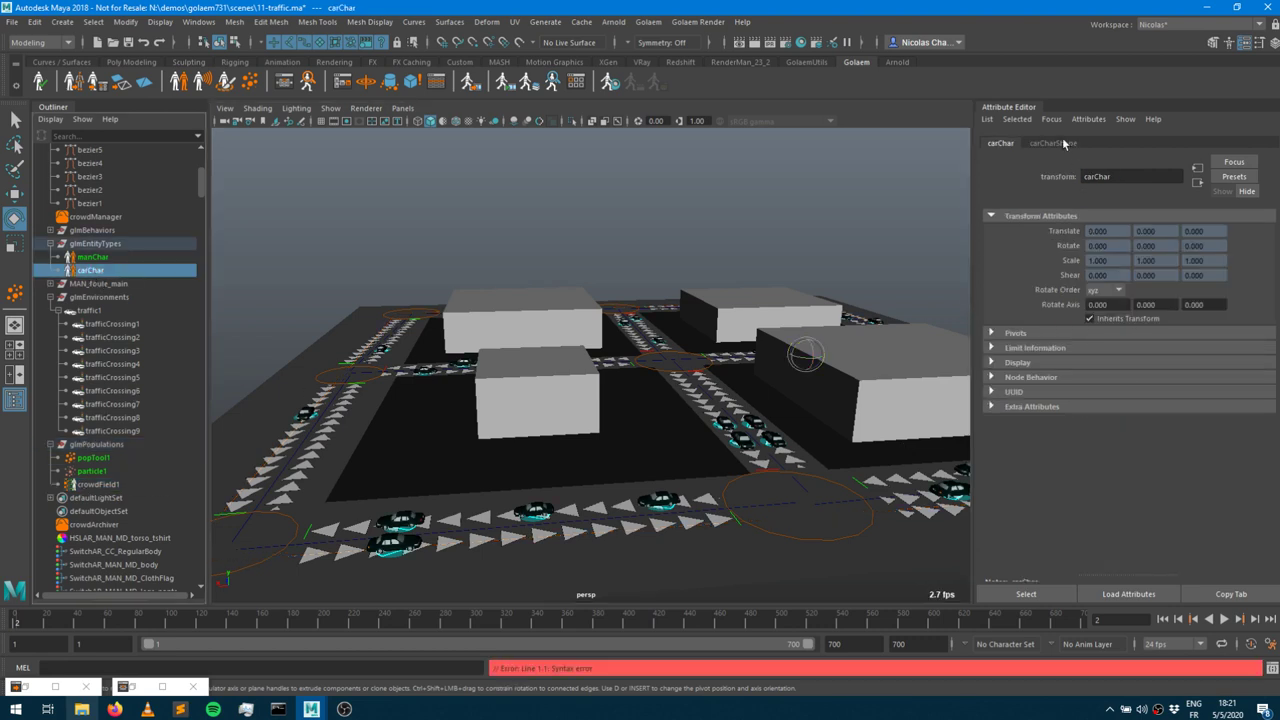
pyautogui.click(1052, 143)
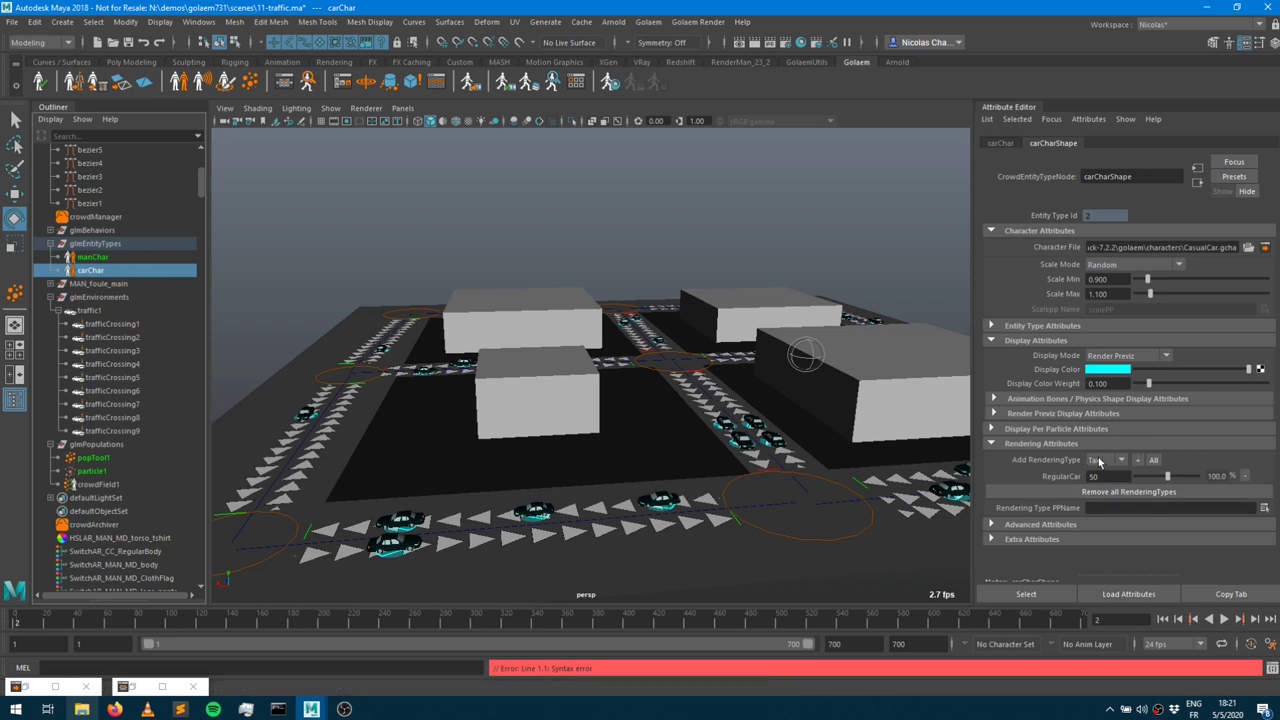
pyautogui.click(1137, 460)
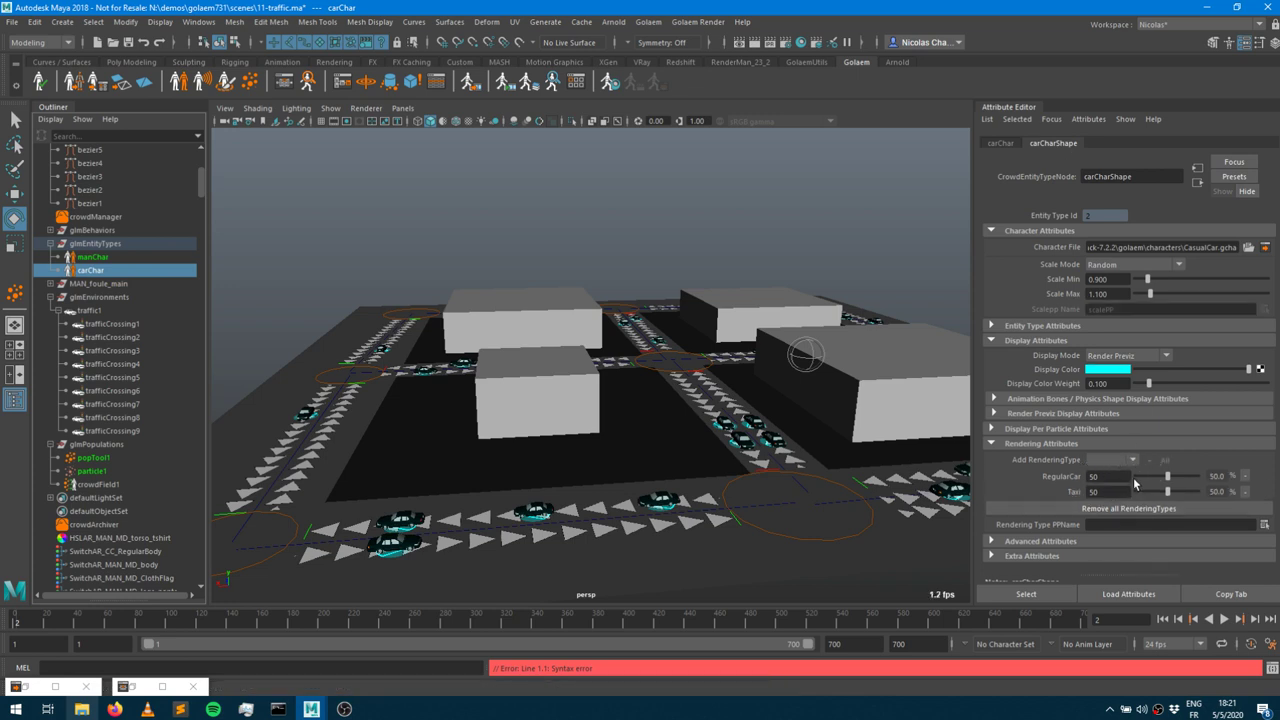
pyautogui.click(1115, 492)
pyautogui.write('10')
pyautogui.press('Return')
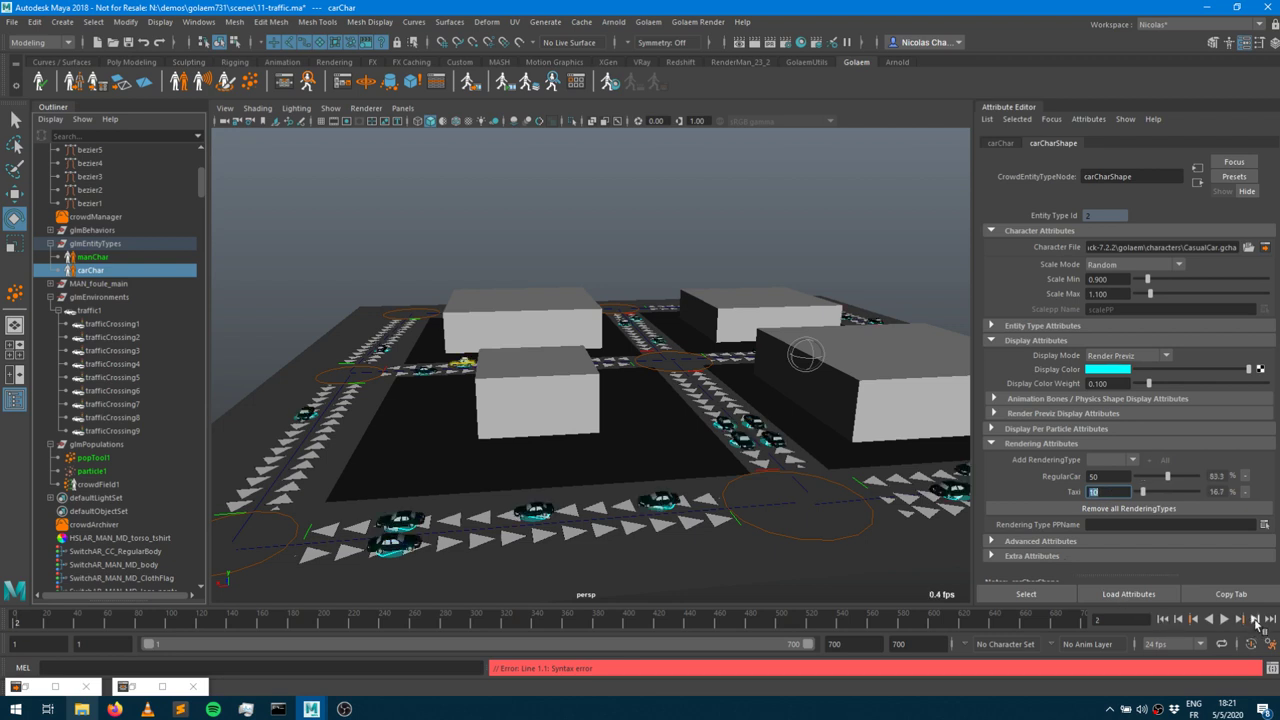
# Play the simulation briefly and stop it to check the taxis and regular cars across the city block.
pyautogui.keyDown('alt'); pyautogui.moveTo(600, 371); pyautogui.dragTo(750, 397); pyautogui.keyUp('alt')
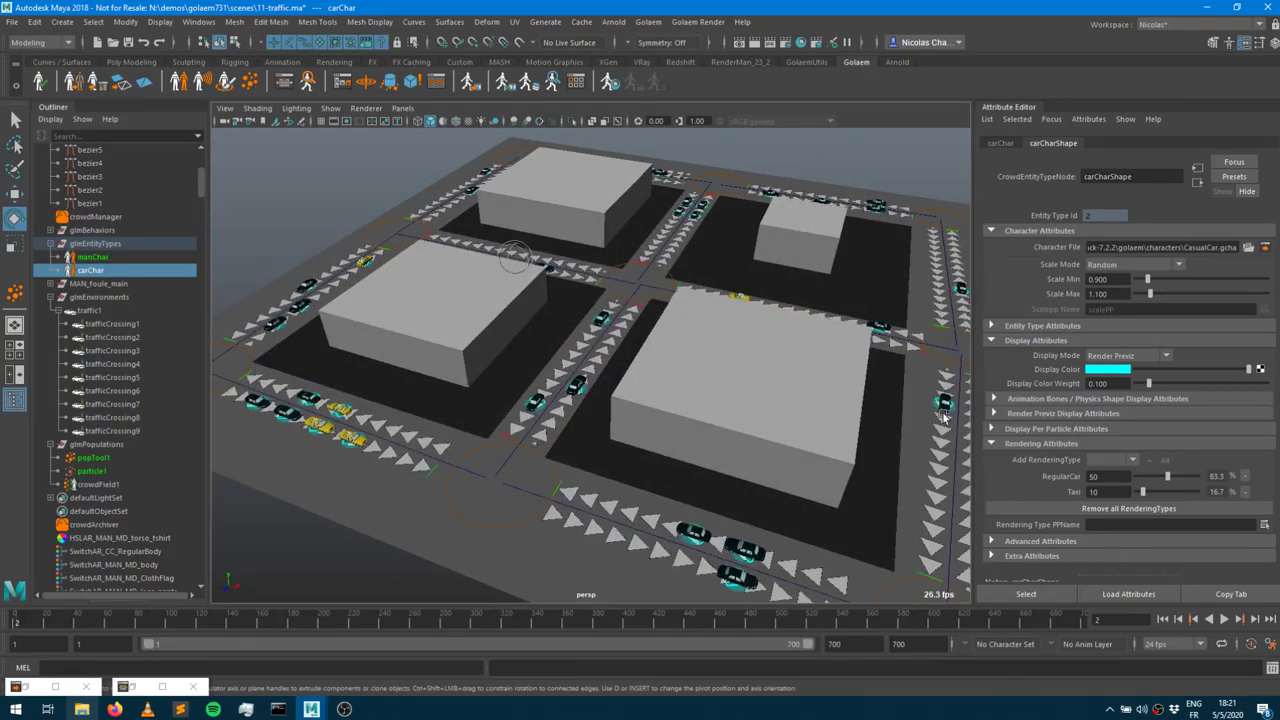
pyautogui.click(1224, 619)
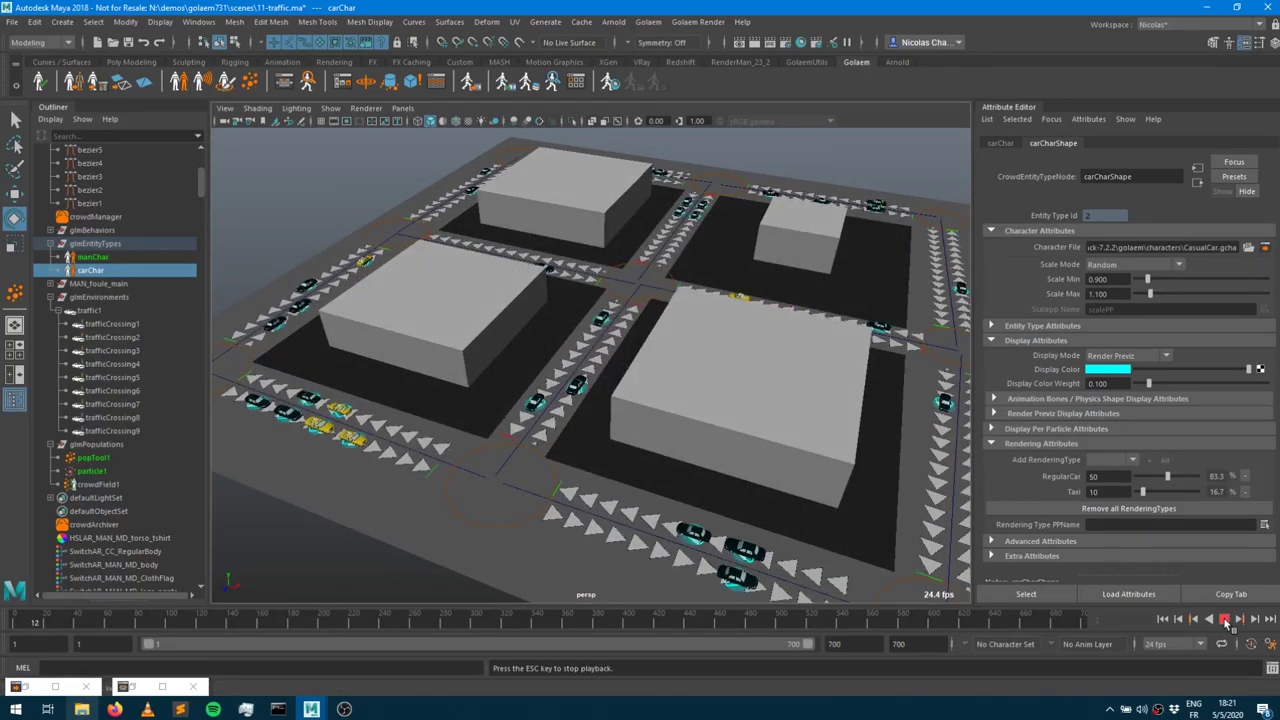
pyautogui.click(1225, 620)
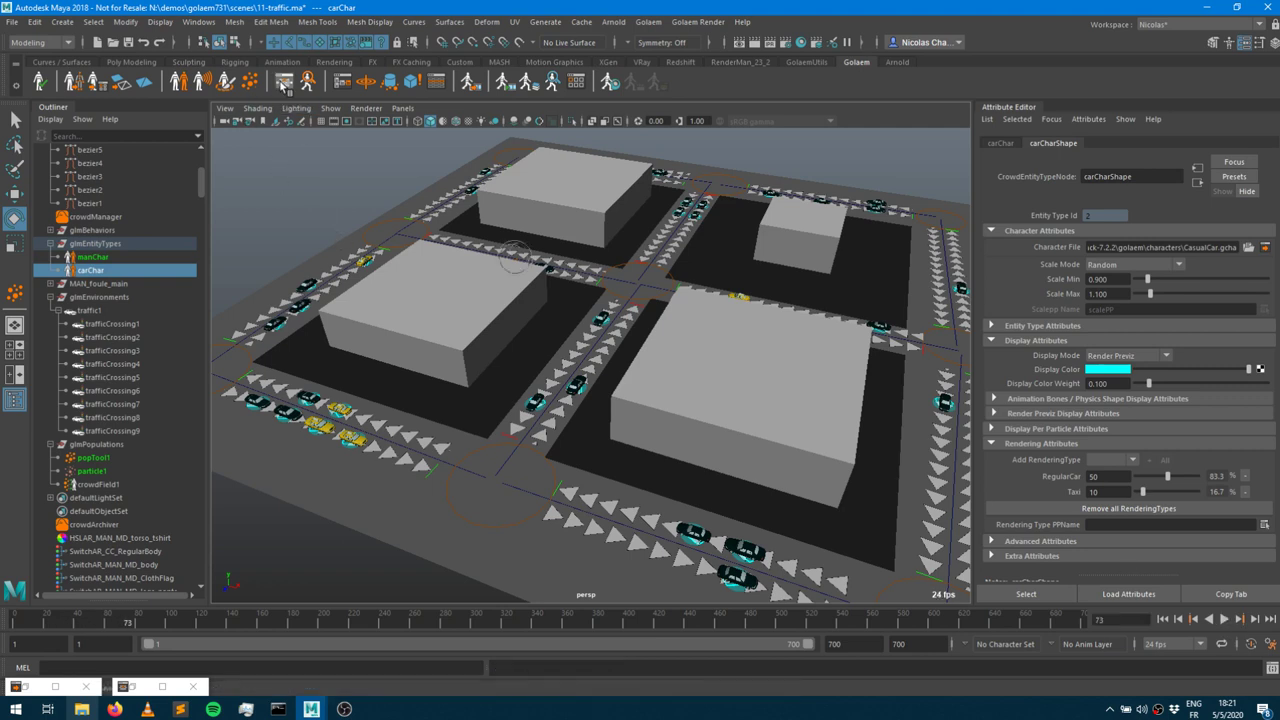
# Open carCharShape's behavior graph in the Golaem Behavior Editor and insert a Traffic behavior between its start and end nodes.
pyautogui.click(284, 82)
pyautogui.click(778, 199)
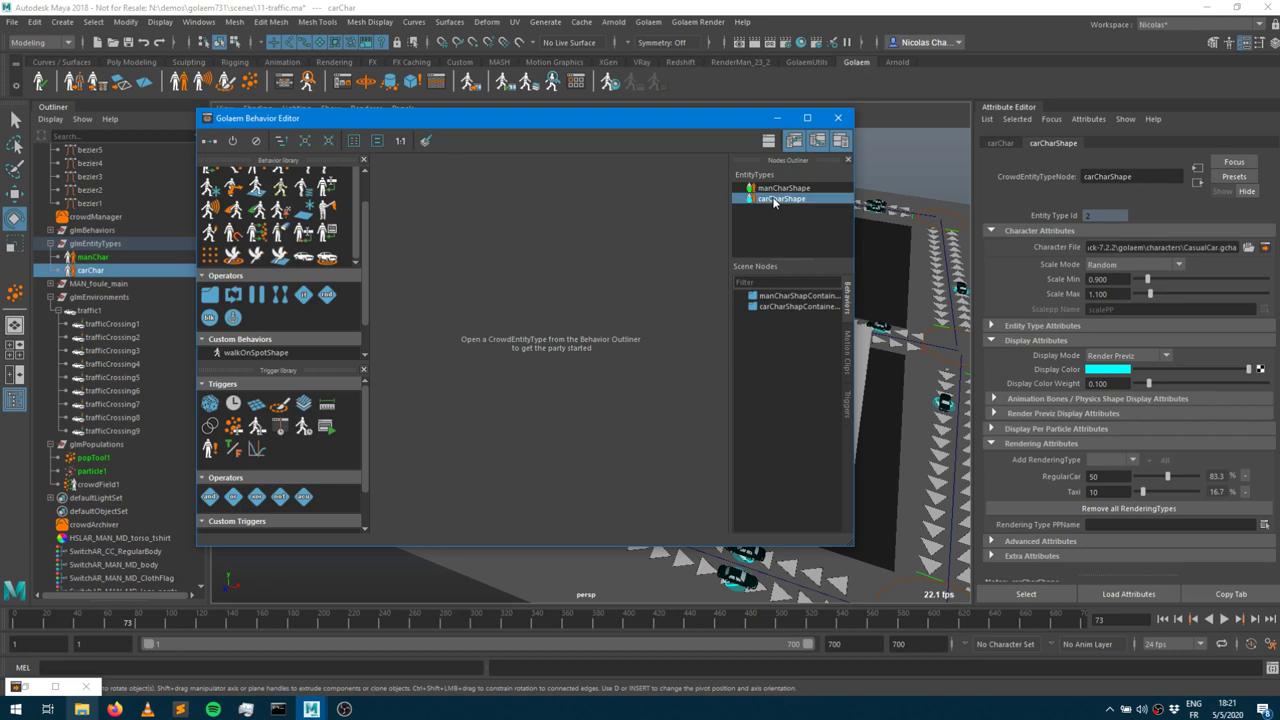
pyautogui.doubleClick(773, 200)
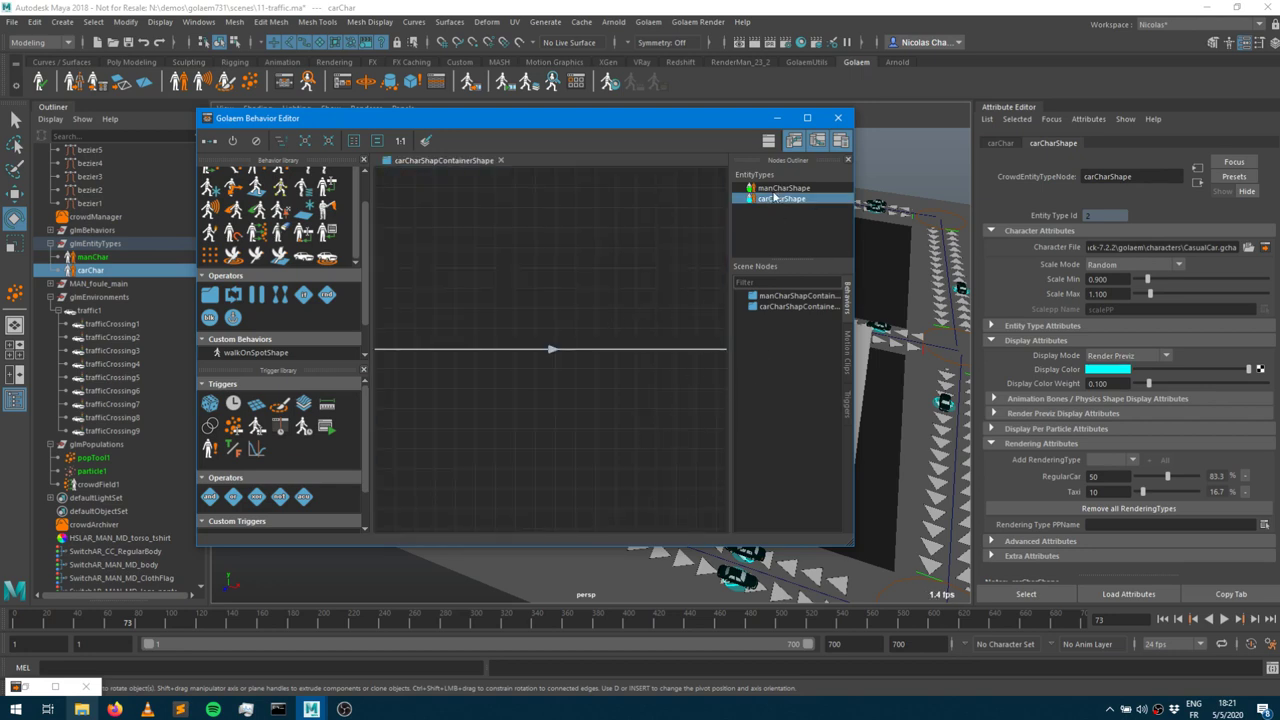
pyautogui.moveTo(853, 214); pyautogui.dragTo(1111, 191)
pyautogui.moveTo(940, 349); pyautogui.dragTo(776, 350)
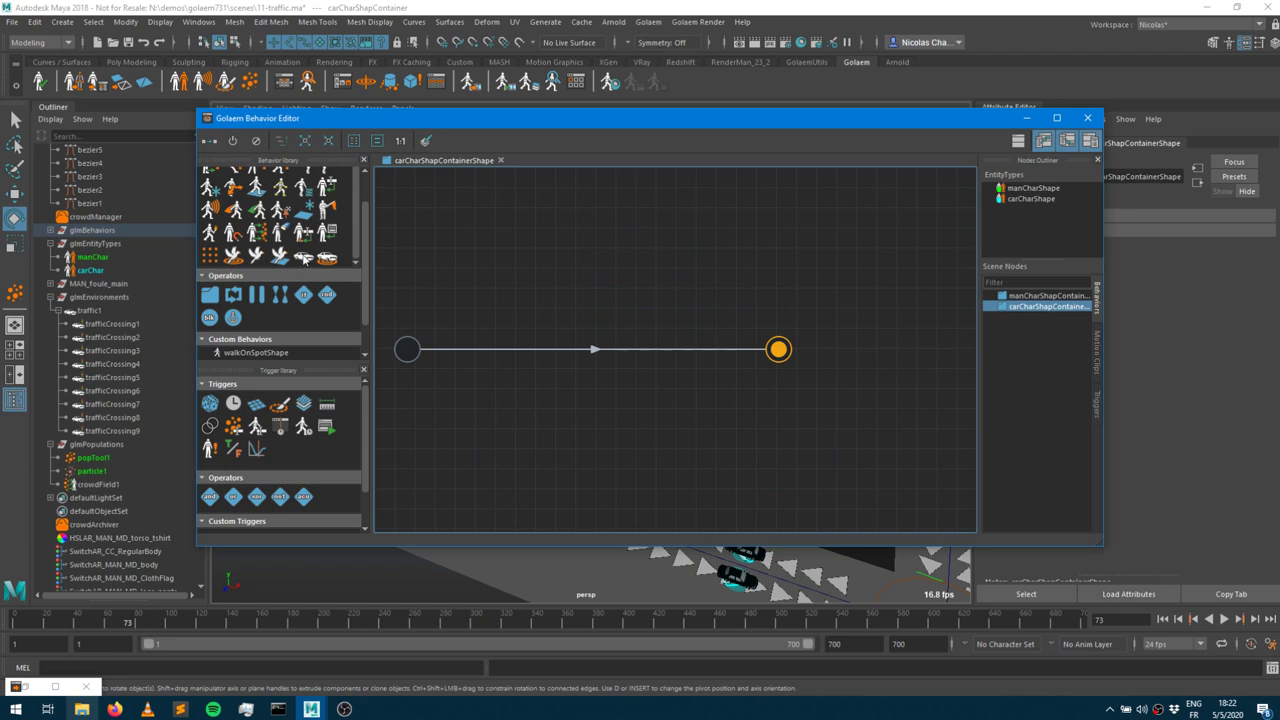
pyautogui.moveTo(303, 257); pyautogui.dragTo(594, 370)
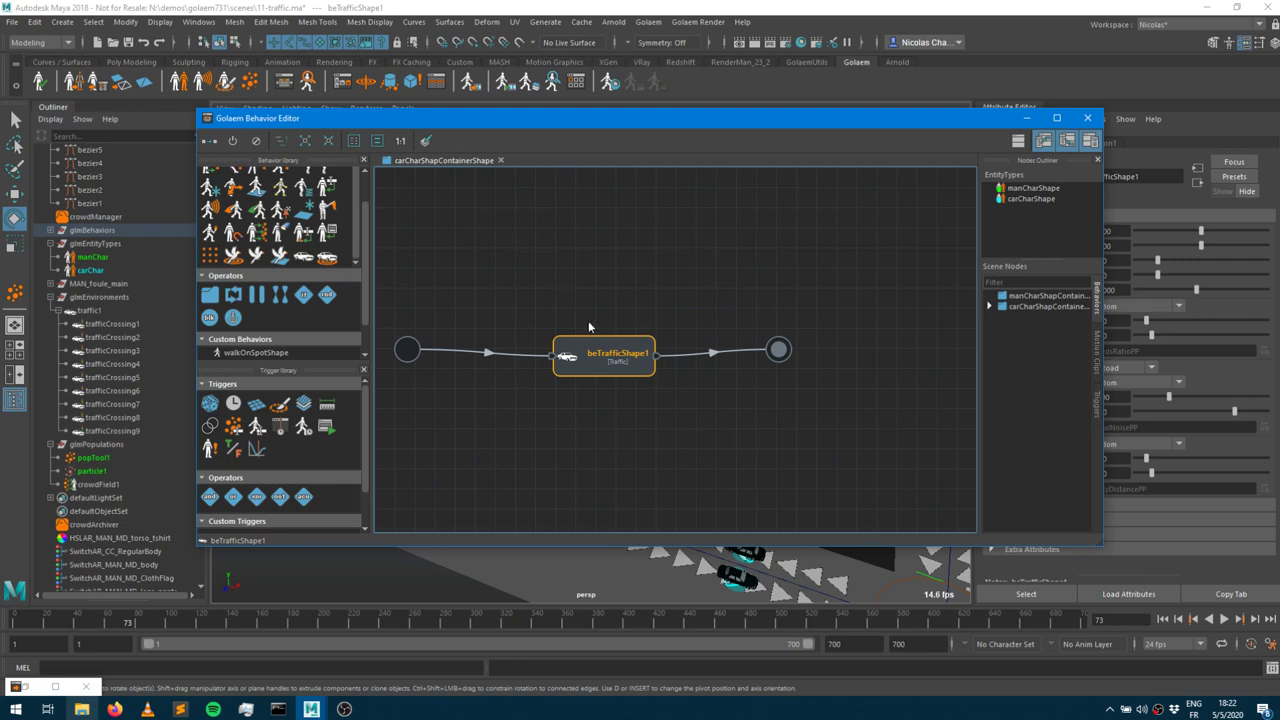
# Examine the speed, turning speed and acceleration attributes of the new Traffic behavior.
pyautogui.moveTo(687, 119); pyautogui.dragTo(455, 97)
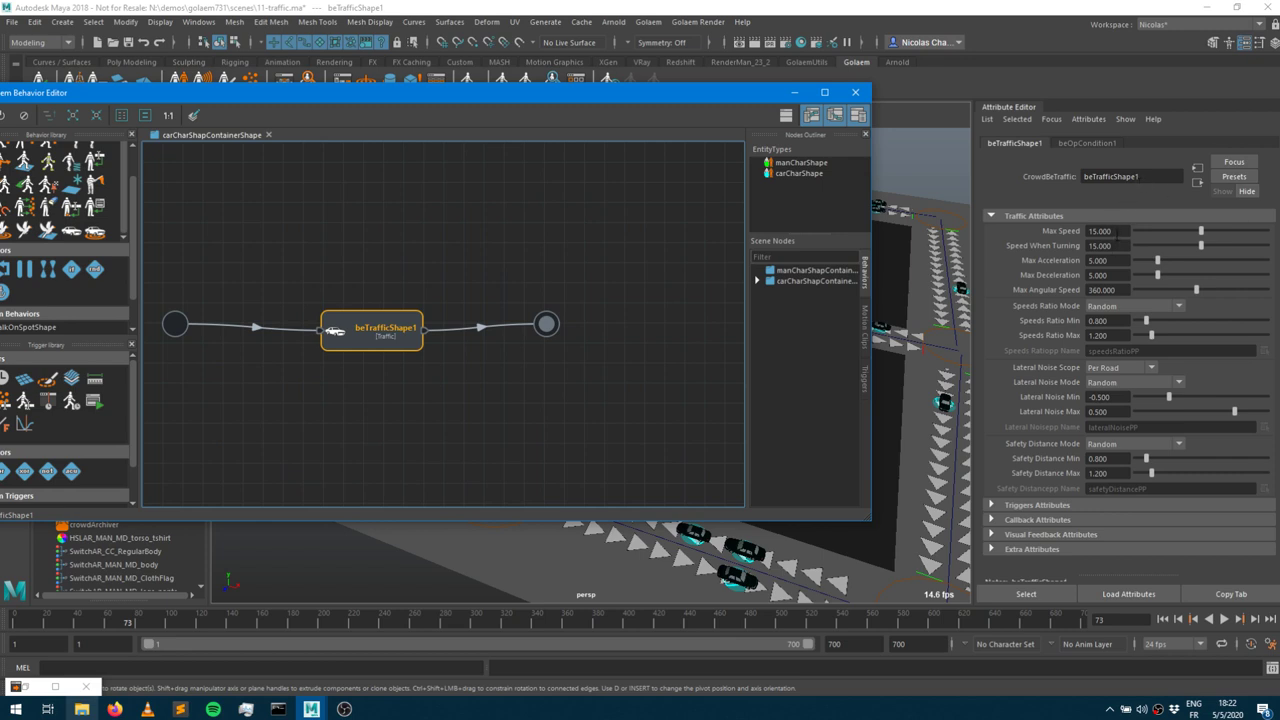
pyautogui.click(1108, 231)
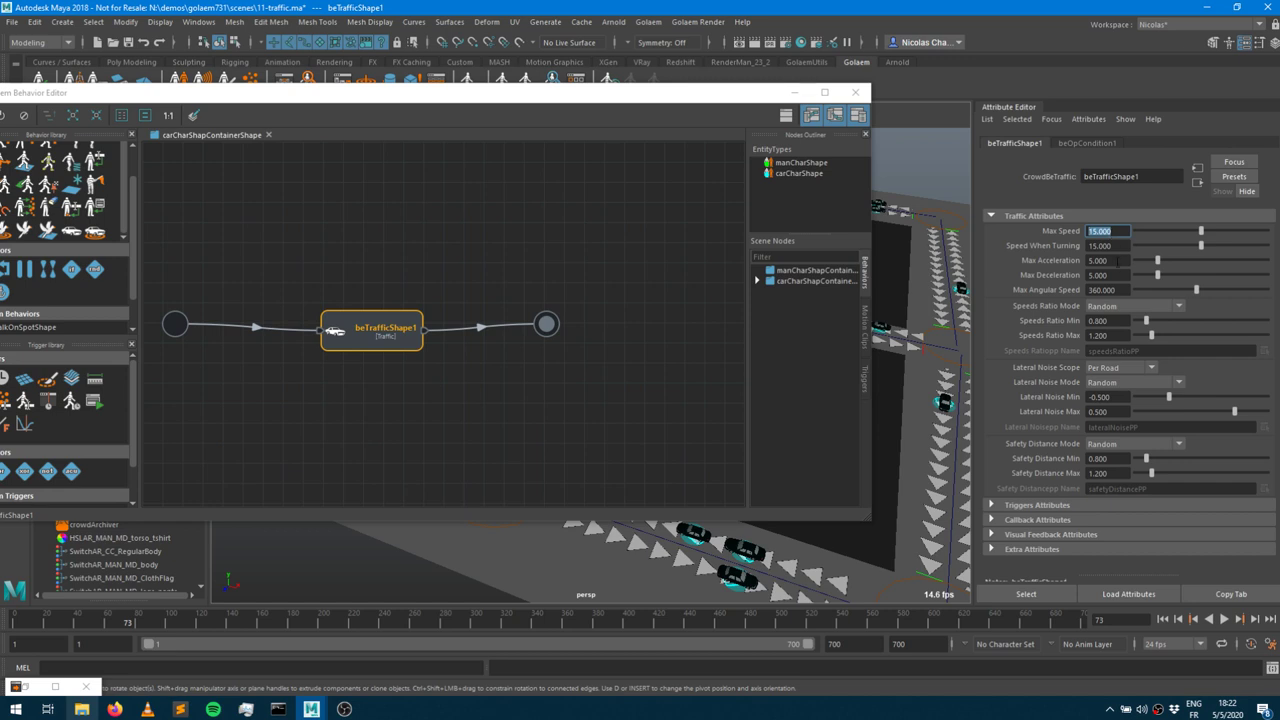
pyautogui.press('Tab')
pyautogui.press('Tab')
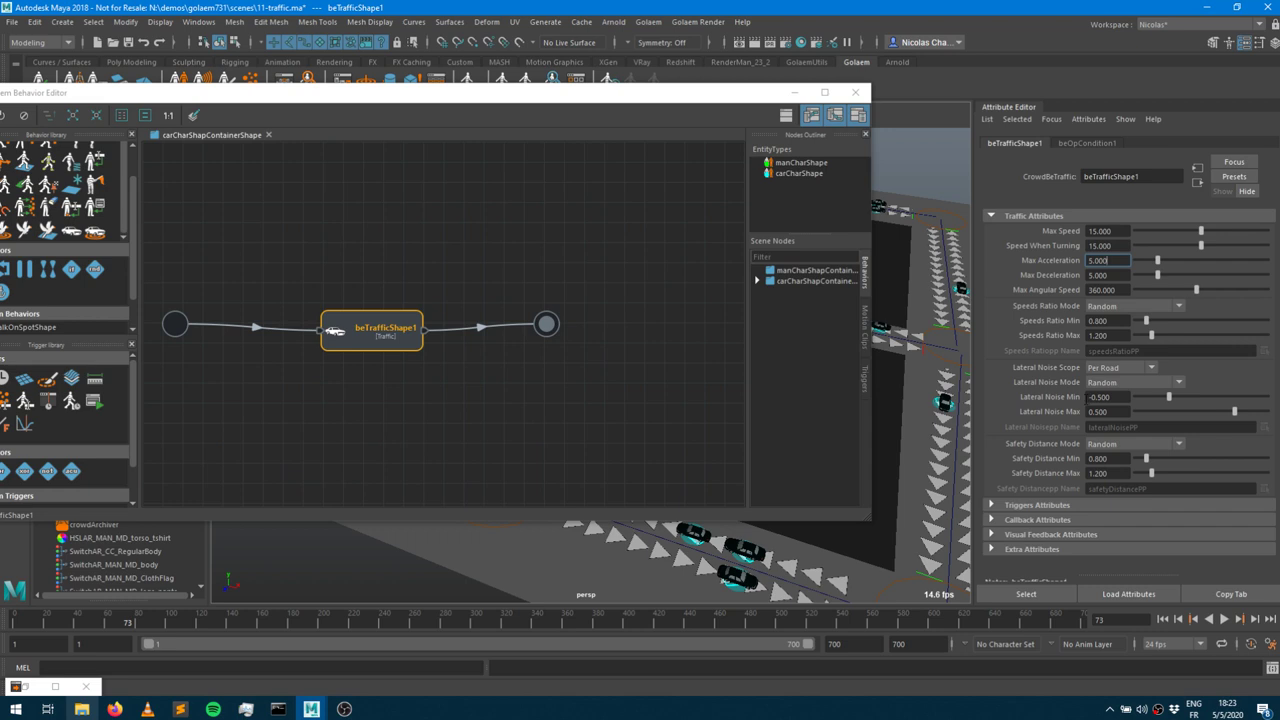
# Minimize the Behavior Editor and inspect from above how the cars sit within their lanes beside a block.
pyautogui.click(795, 92)
pyautogui.keyDown('alt'); pyautogui.moveTo(741, 416); pyautogui.dragTo(634, 440); pyautogui.keyUp('alt')
pyautogui.keyDown('alt'); pyautogui.moveTo(595, 350); pyautogui.dragTo(667, 175, button='middle'); pyautogui.keyUp('alt')
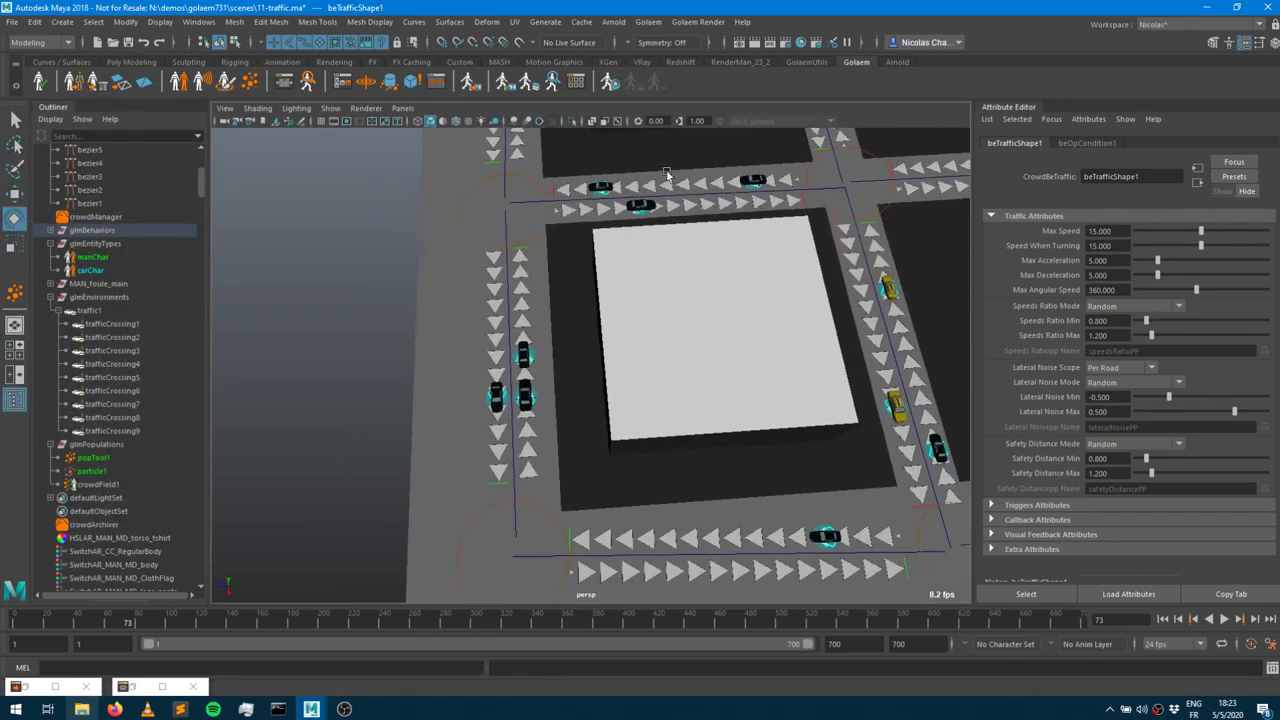
pyautogui.scroll(10, 667, 175)
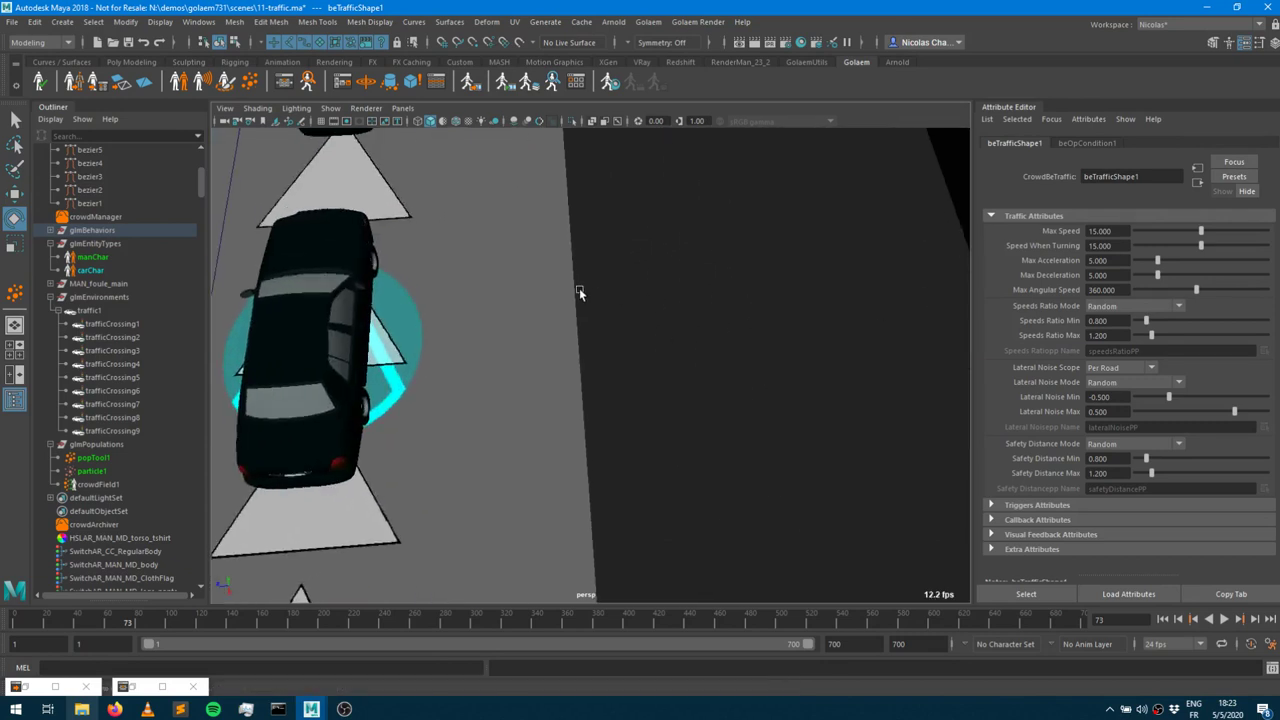
pyautogui.scroll(-3, 579, 292)
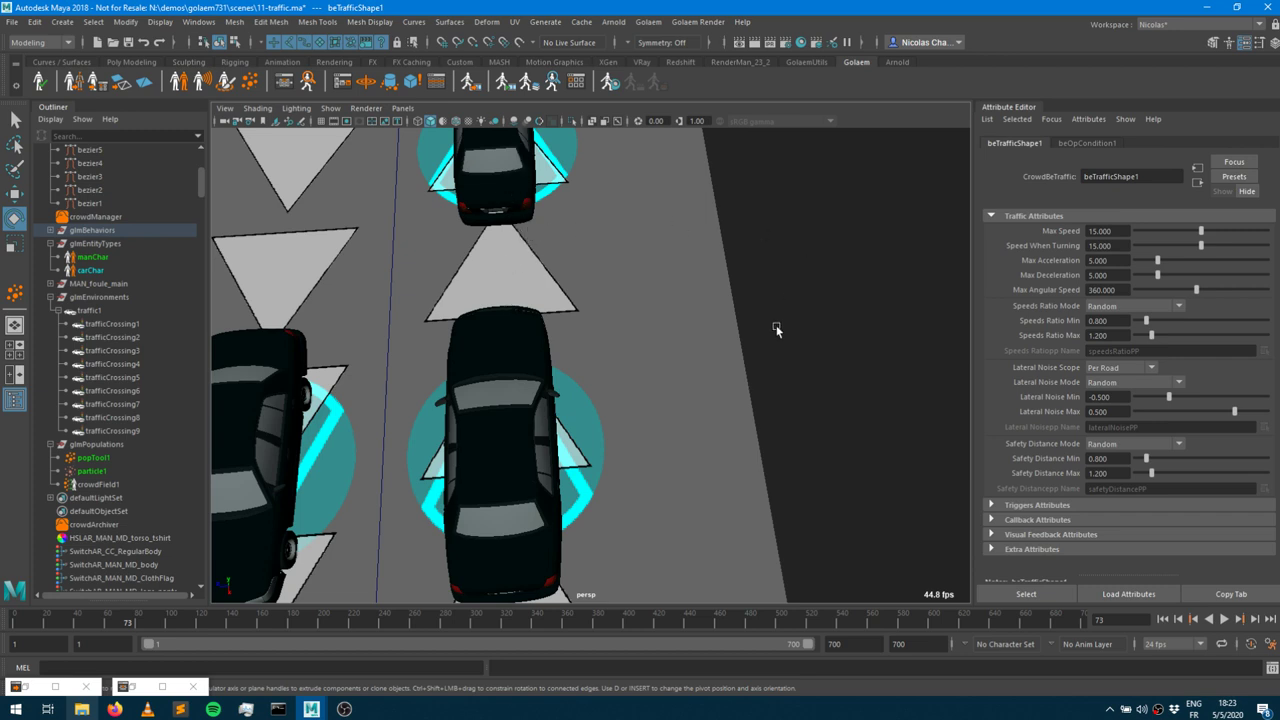
pyautogui.keyDown('alt'); pyautogui.moveTo(630, 346); pyautogui.dragTo(677, 310); pyautogui.keyUp('alt')
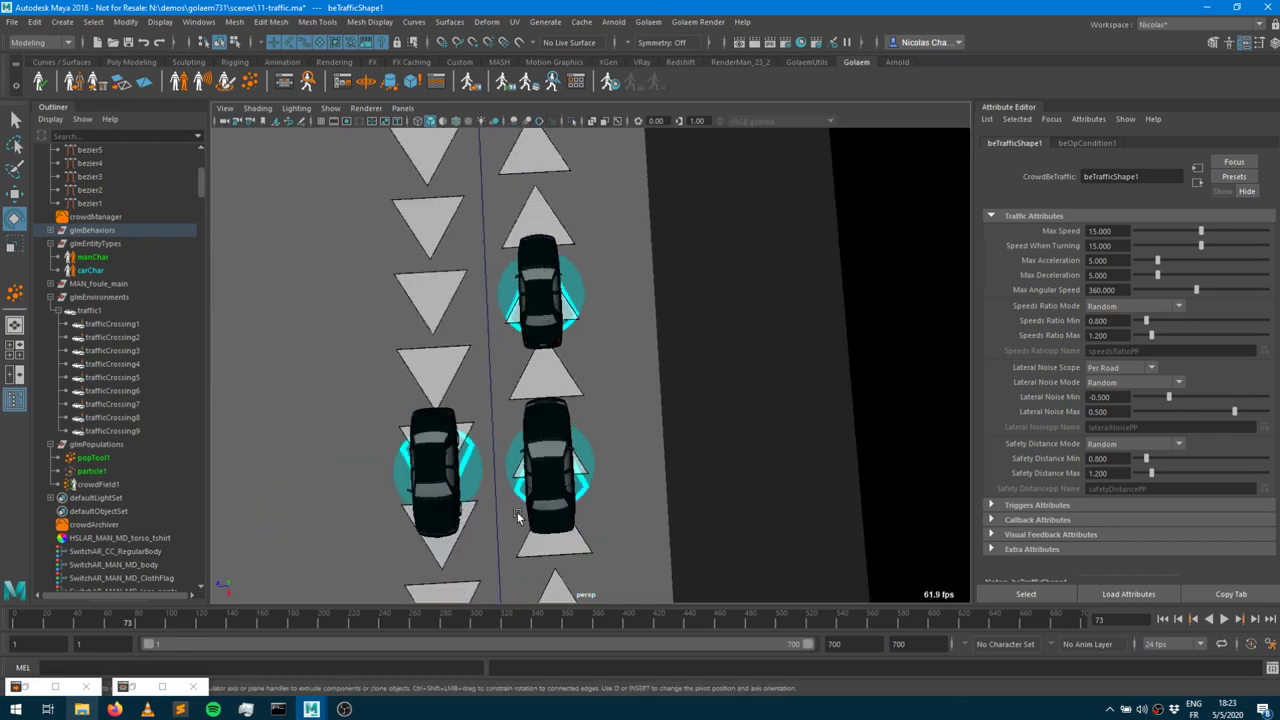
# Set carCharShape's Scale Min and Scale Max to 1 and restart the simulation up to frame 2.
pyautogui.click(91, 270)
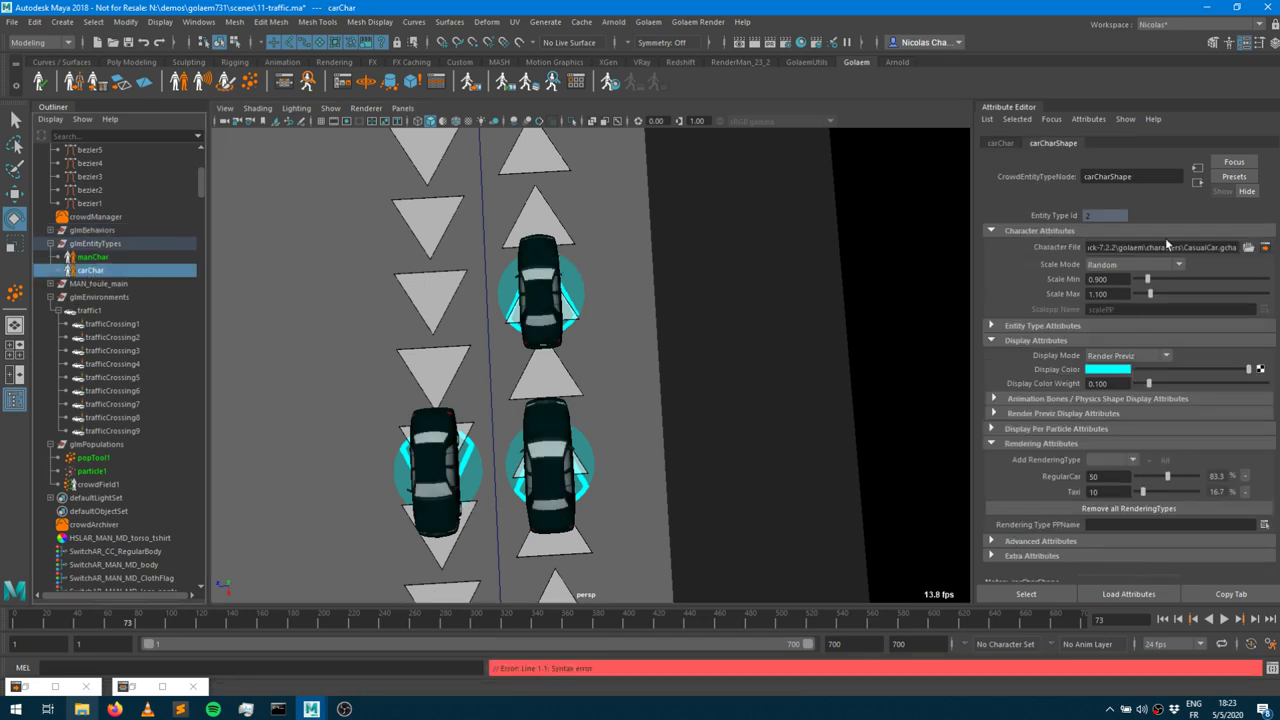
pyautogui.moveTo(1112, 279); pyautogui.dragTo(1024, 281)
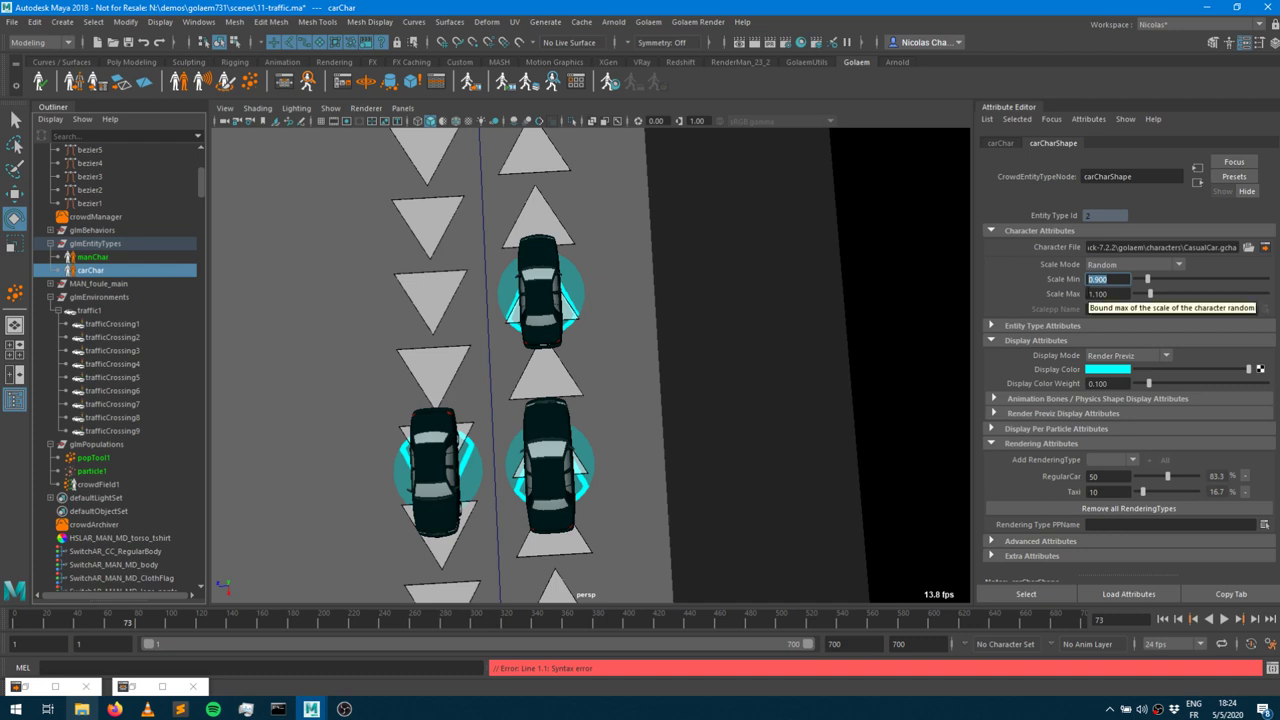
pyautogui.write('1')
pyautogui.press('Tab')
pyautogui.write('1')
pyautogui.press('Return')
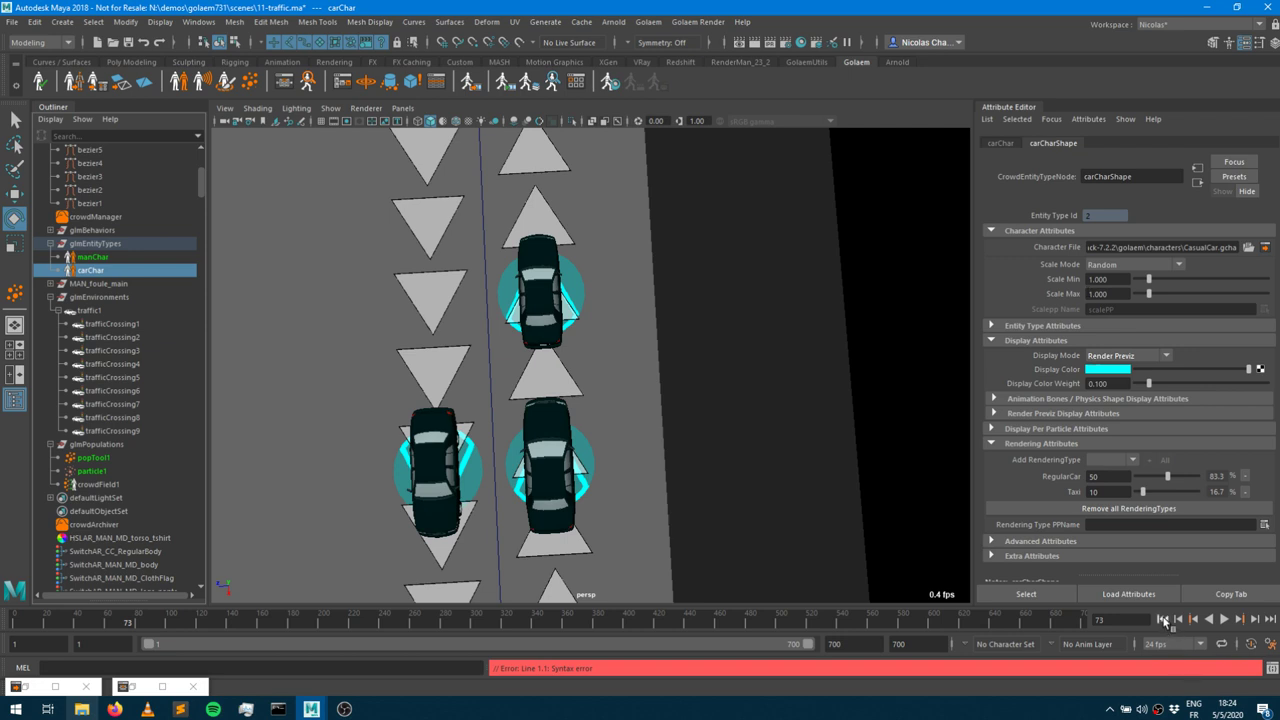
pyautogui.click(1162, 619)
pyautogui.click(1257, 620)
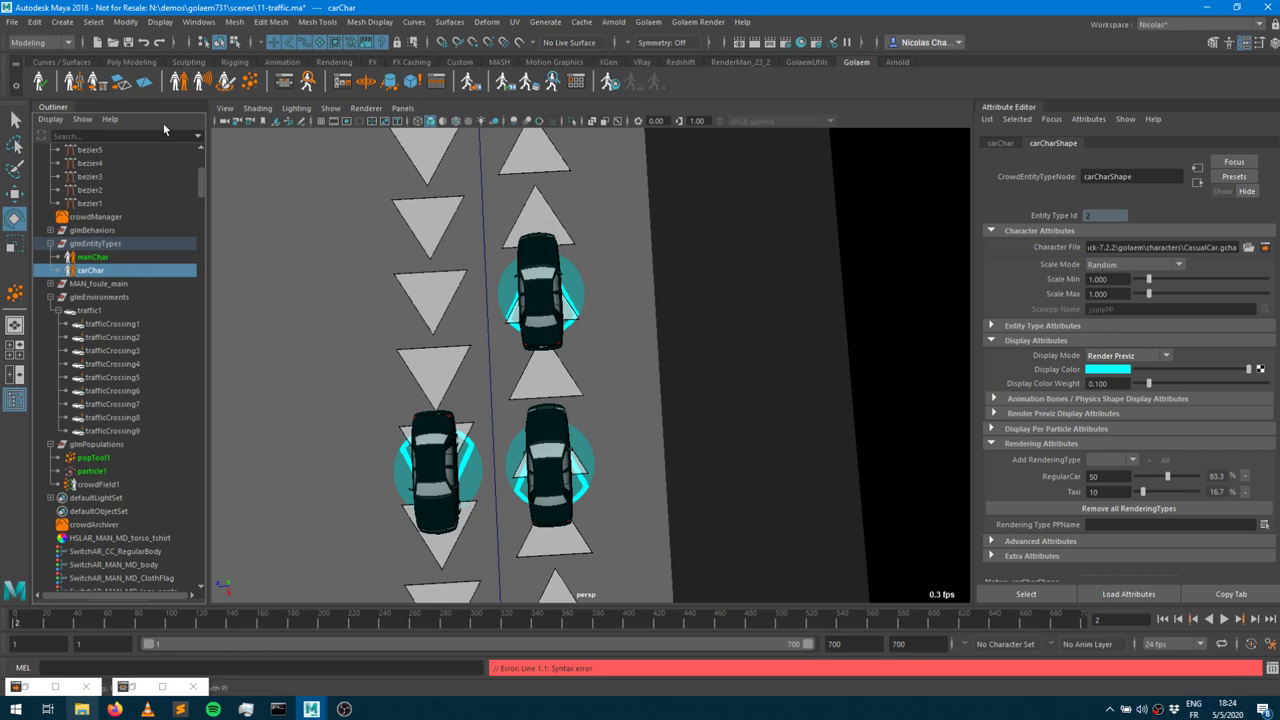
# Add a TrafficGoto behavior in parallel with the Traffic behavior in carCharShape's behavior graph and select it.
pyautogui.click(285, 82)
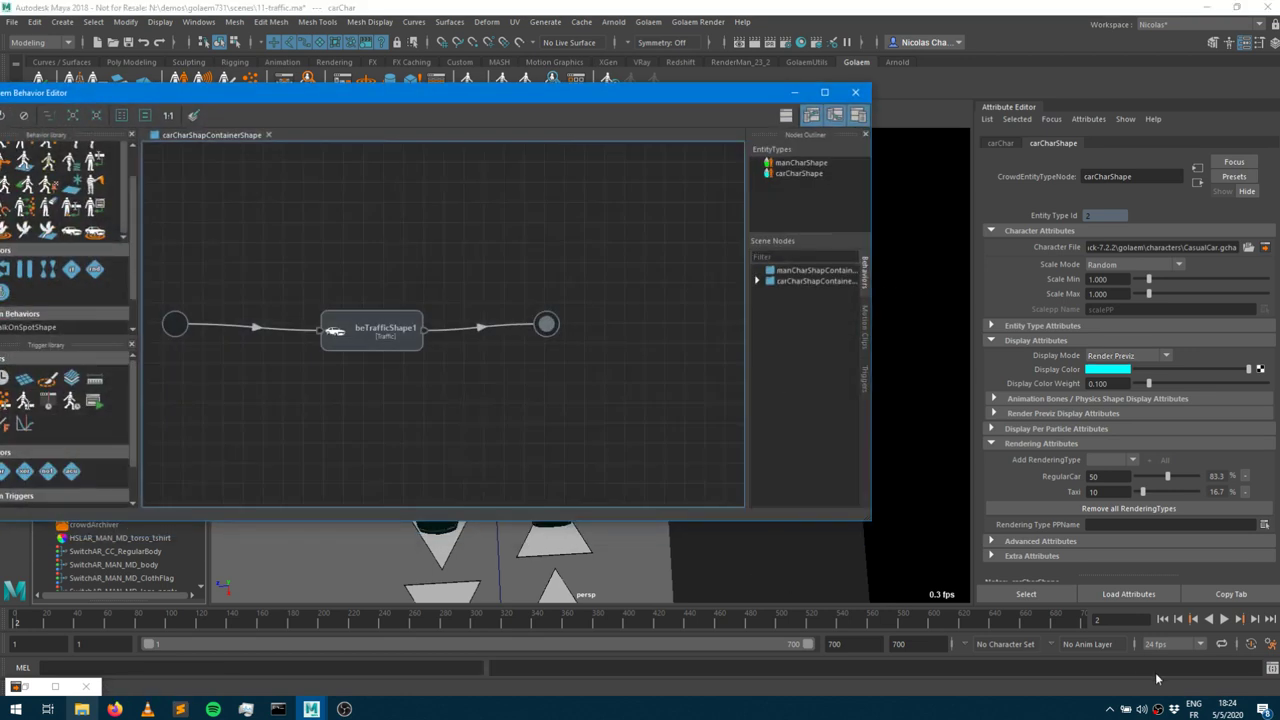
pyautogui.click(351, 346)
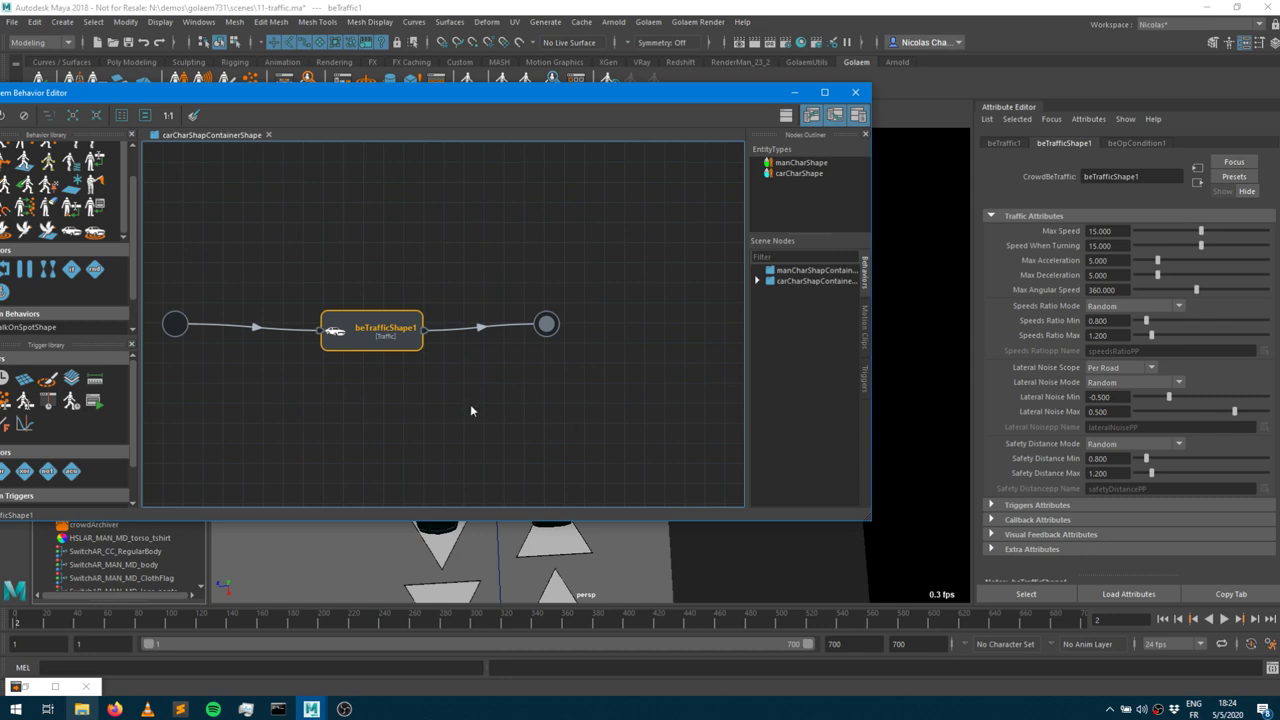
pyautogui.moveTo(368, 326); pyautogui.dragTo(349, 305)
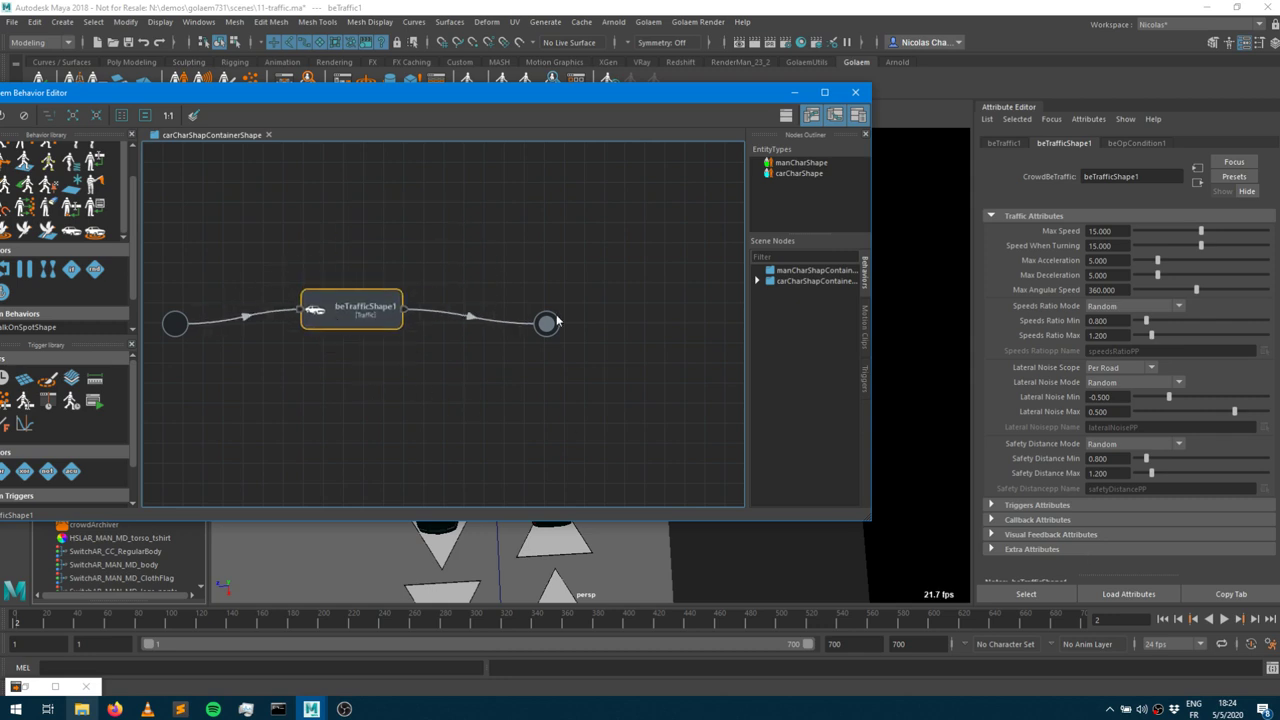
pyautogui.moveTo(96, 233); pyautogui.dragTo(358, 352)
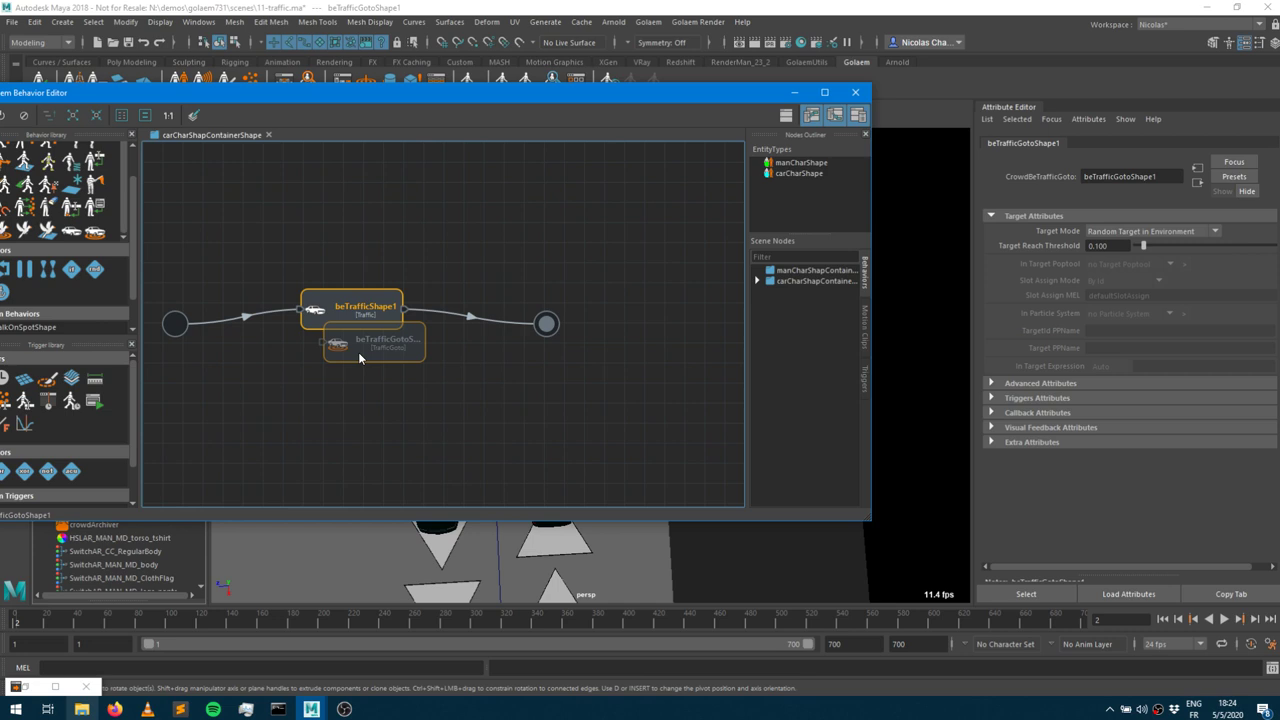
pyautogui.moveTo(359, 354); pyautogui.dragTo(359, 353)
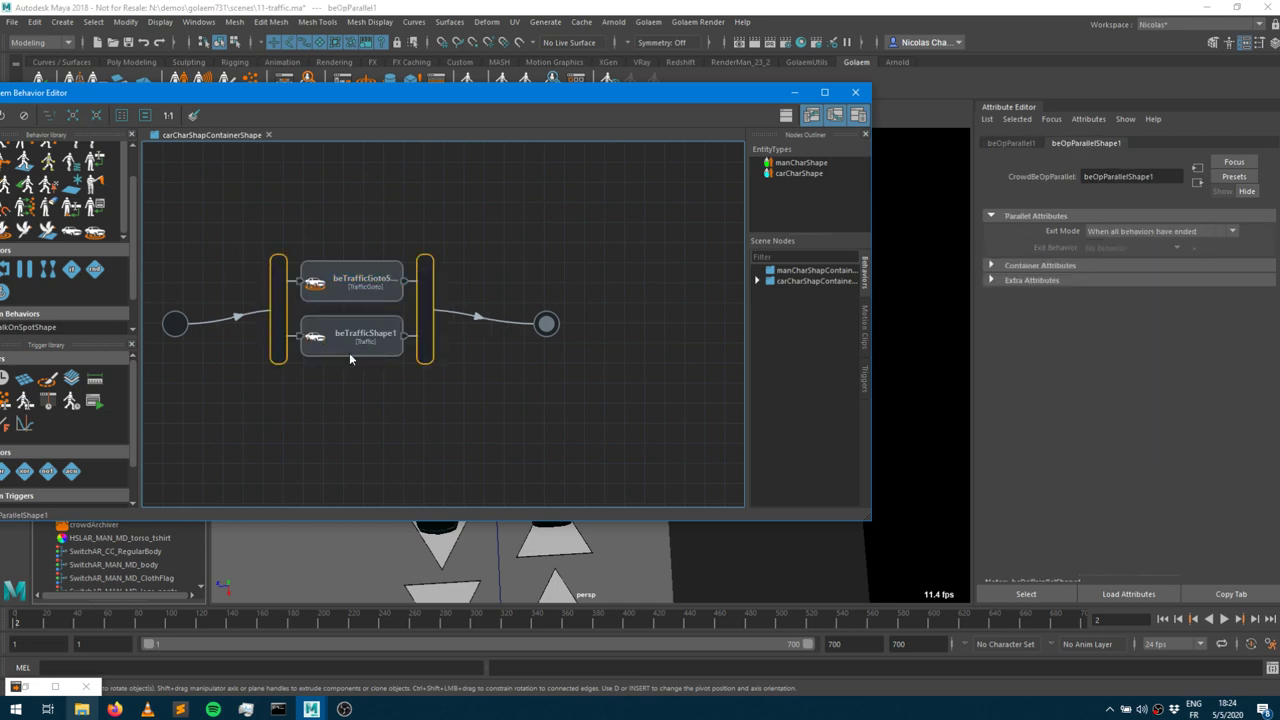
pyautogui.click(334, 294)
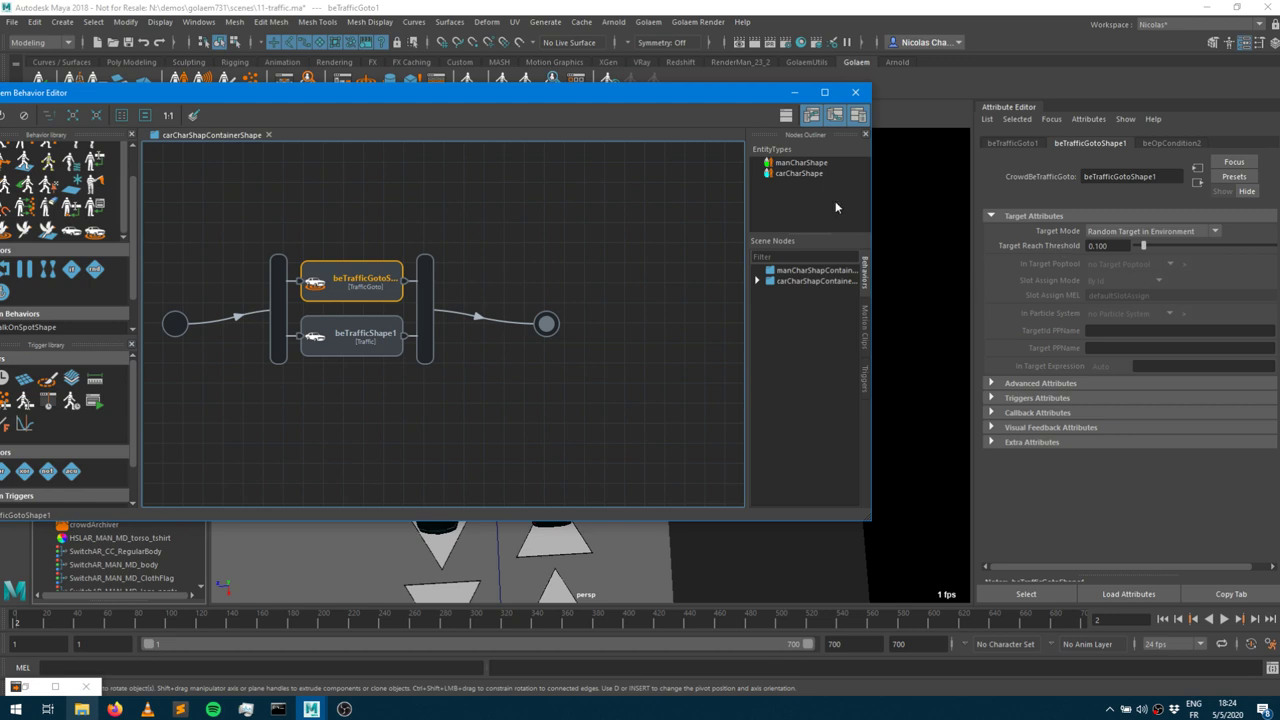
# Minimize the Behavior Editor and play the simulation from the first frame with all four city blocks in view.
pyautogui.click(797, 94)
pyautogui.keyDown('alt'); pyautogui.moveTo(674, 349); pyautogui.dragTo(581, 313); pyautogui.keyUp('alt')
pyautogui.scroll(-10, 708, 262)
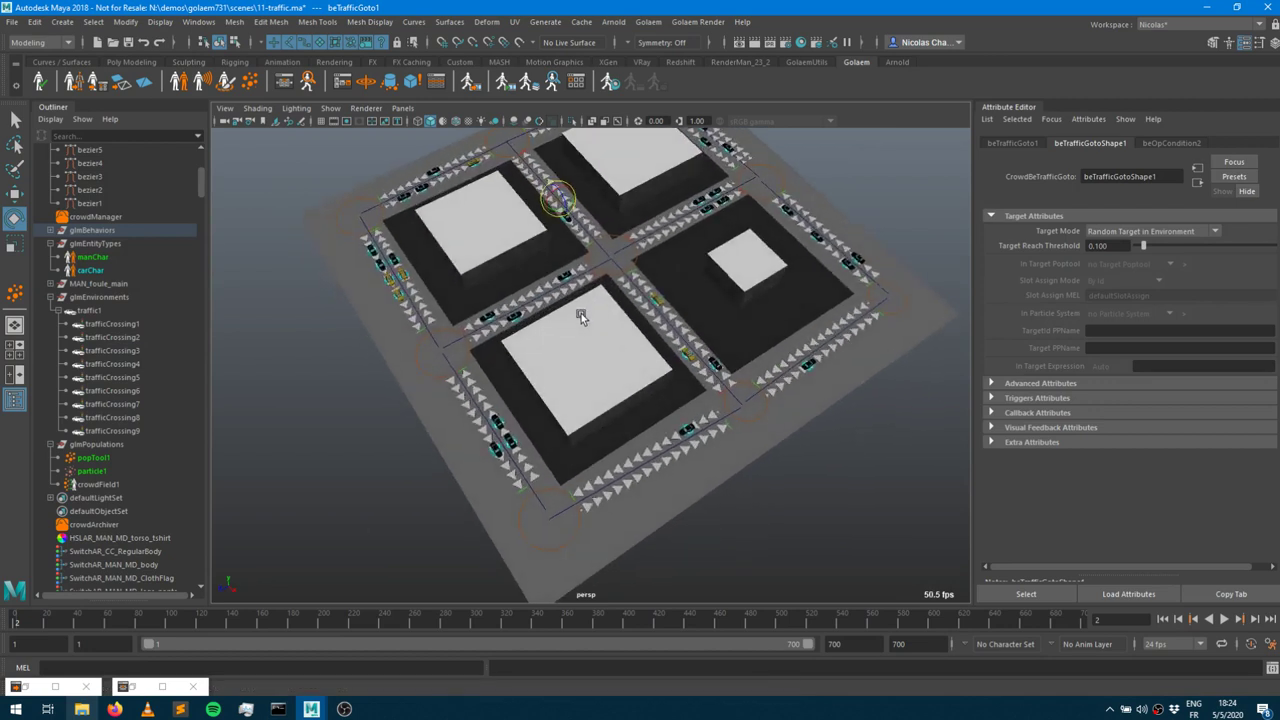
pyautogui.click(1162, 619)
pyautogui.click(1224, 619)
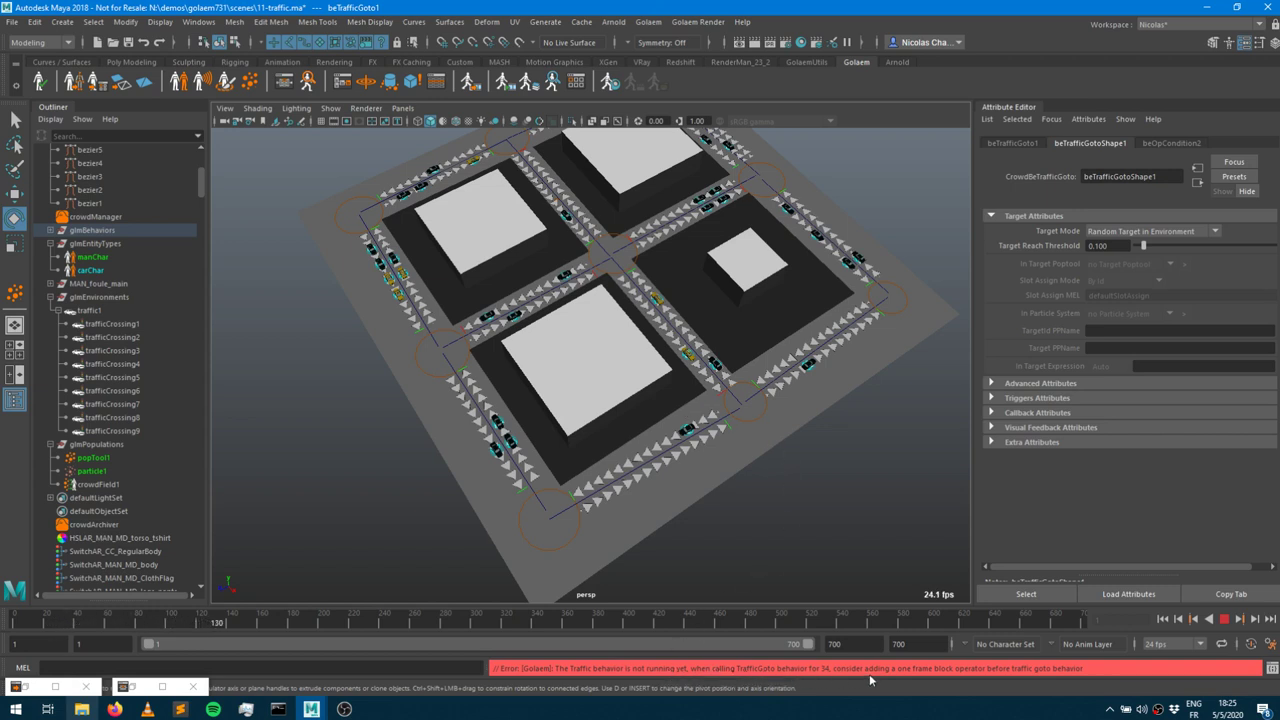
pyautogui.click(1224, 619)
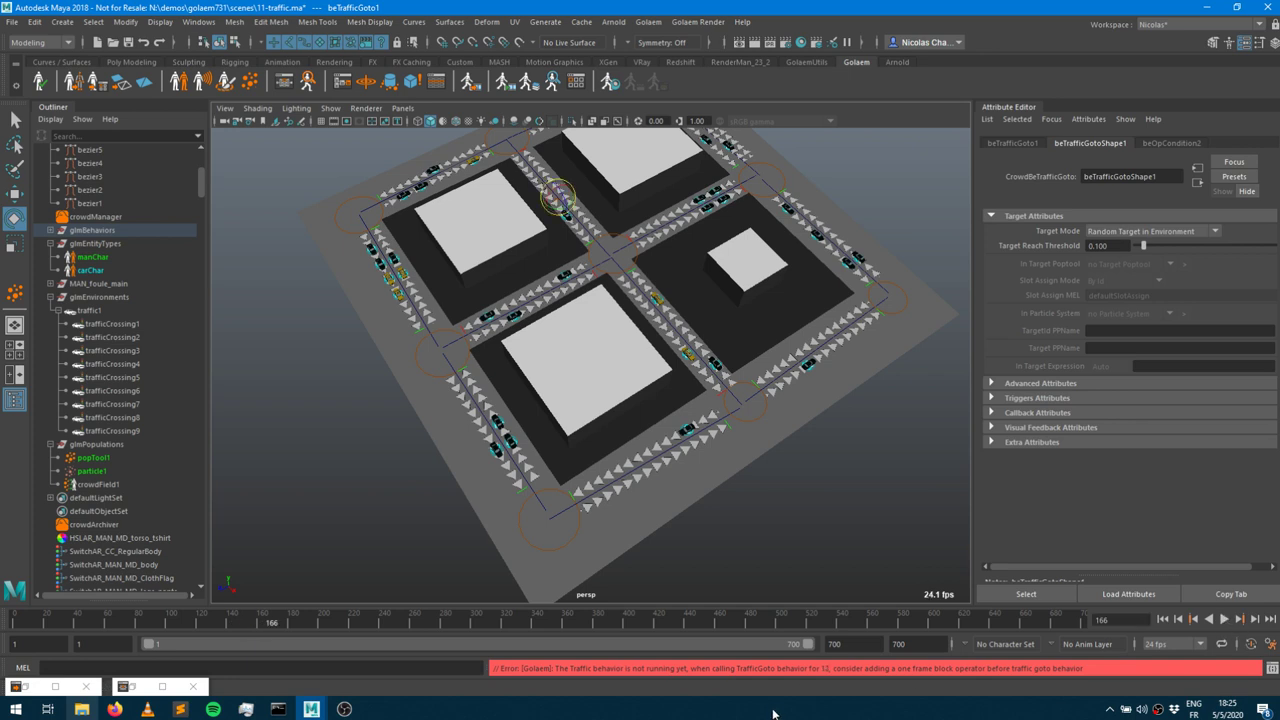
# Read the full Golaem error messages in the script editor's output and compare them with the car behavior graph.
pyautogui.click(1271, 667)
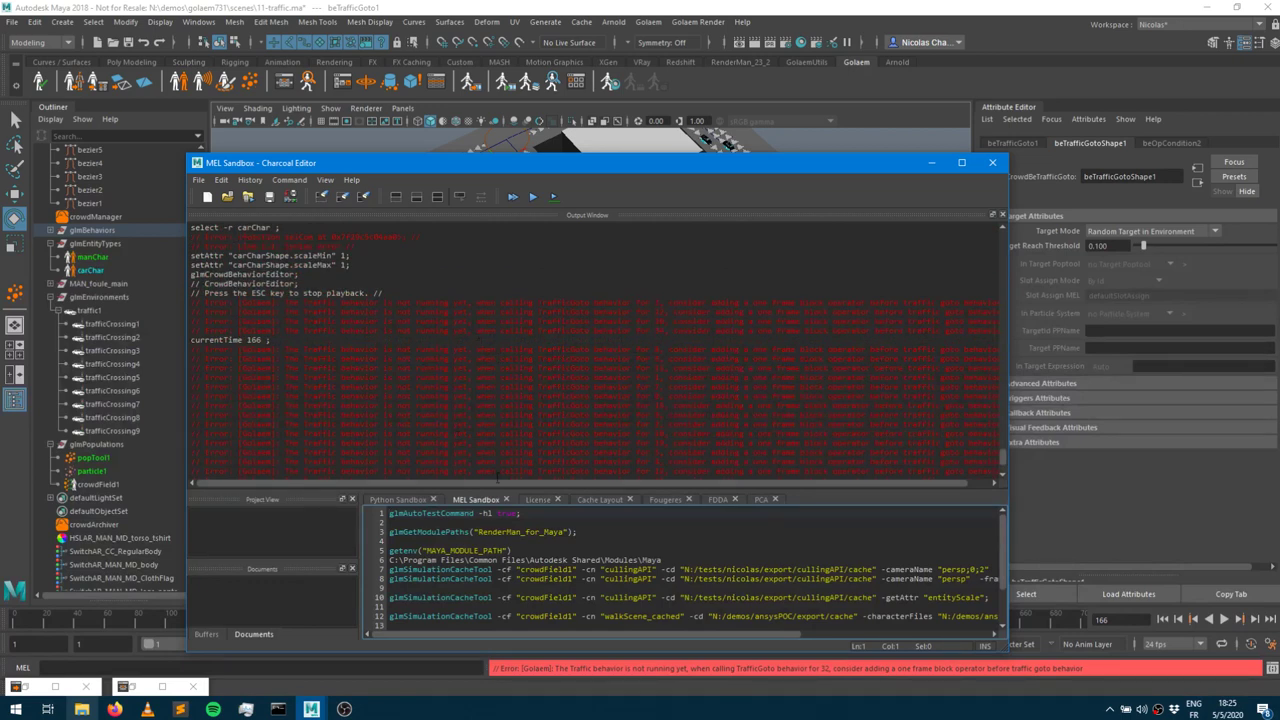
pyautogui.moveTo(497, 483); pyautogui.dragTo(692, 486)
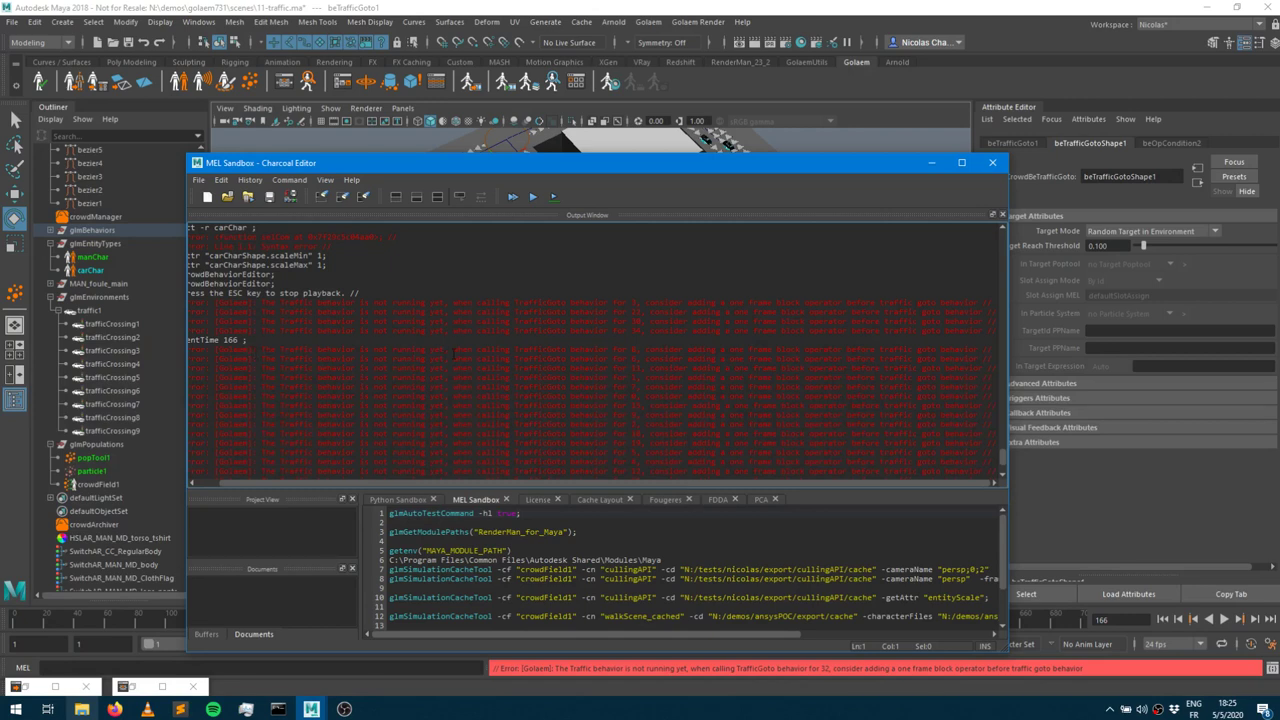
pyautogui.click(285, 84)
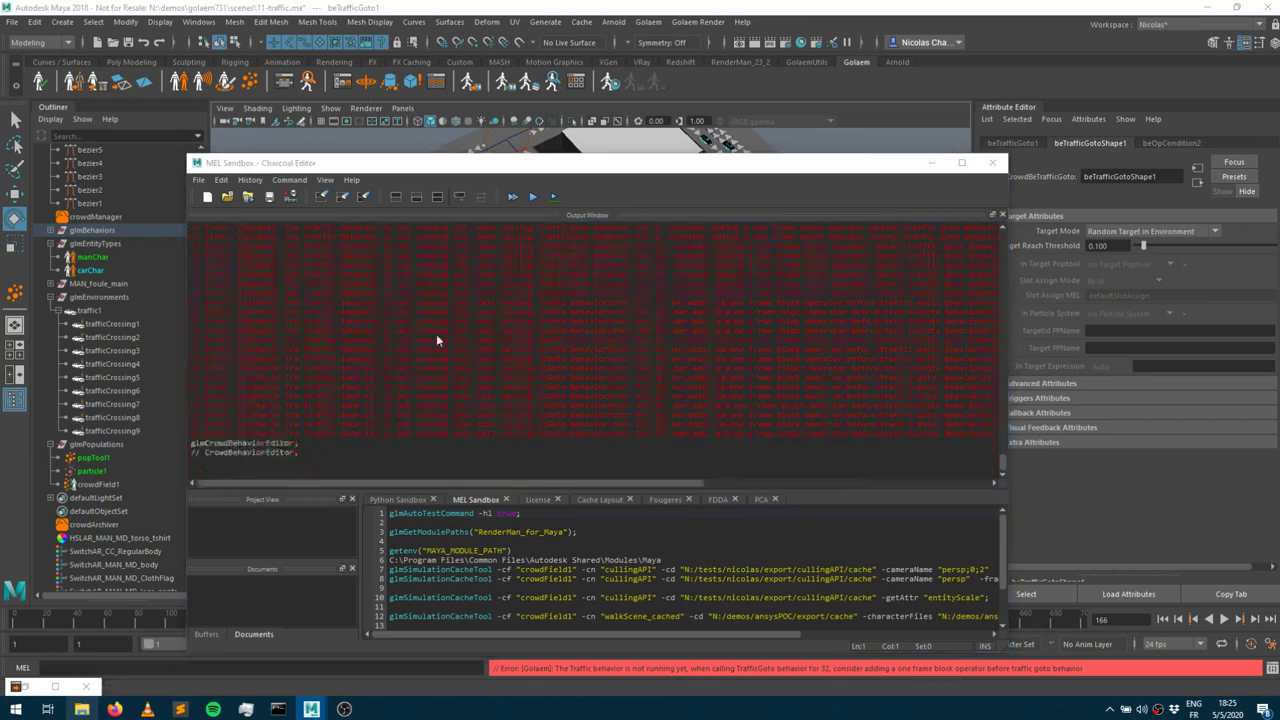
pyautogui.click(335, 348)
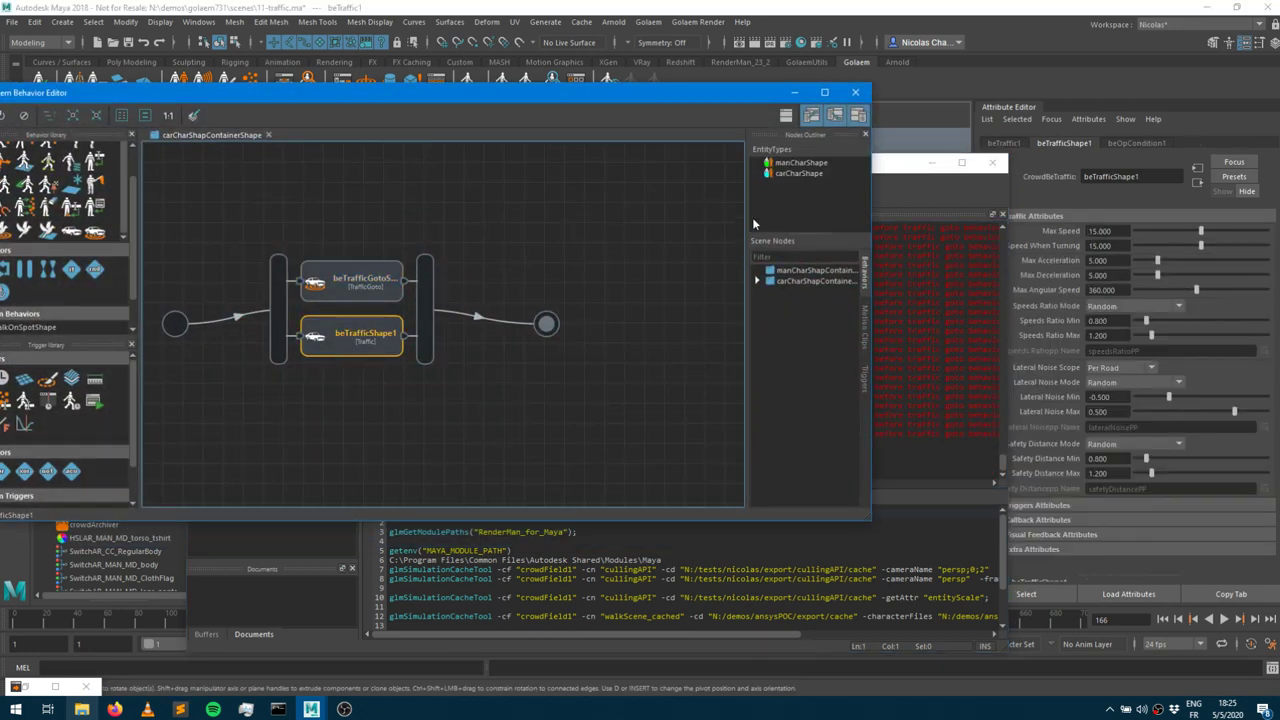
pyautogui.click(884, 168)
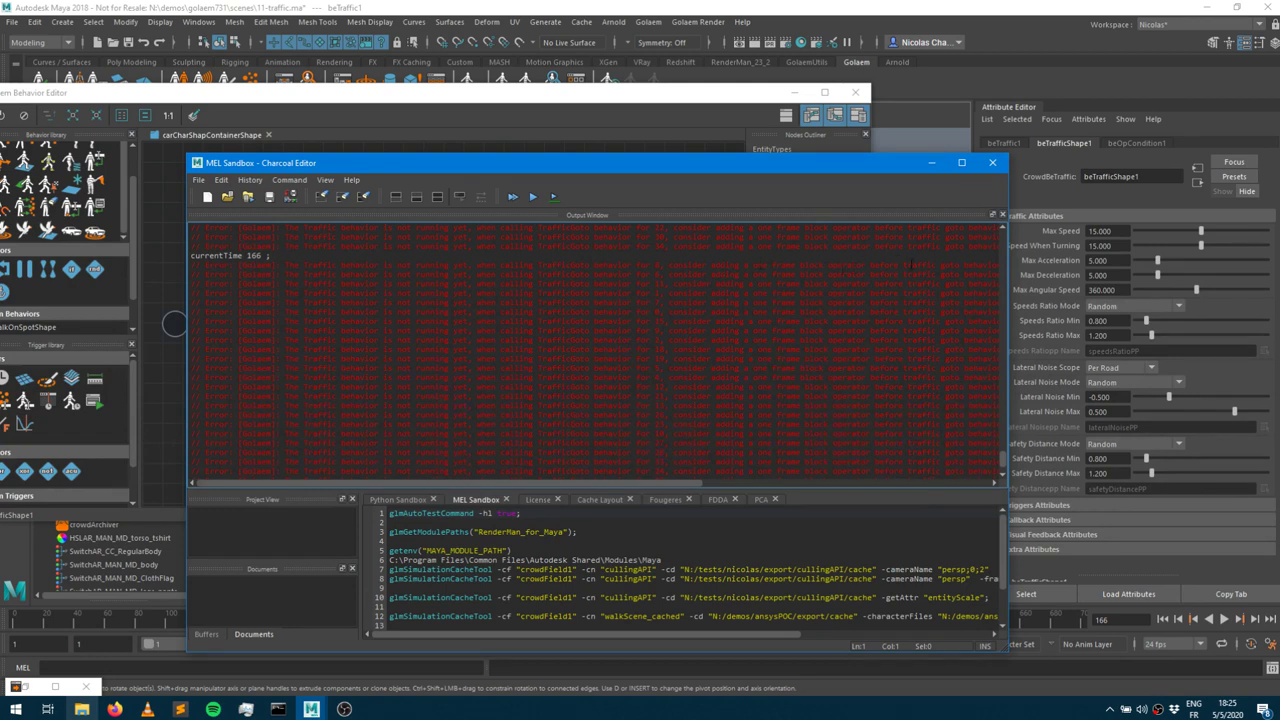
pyautogui.click(660, 489)
pyautogui.click(386, 93)
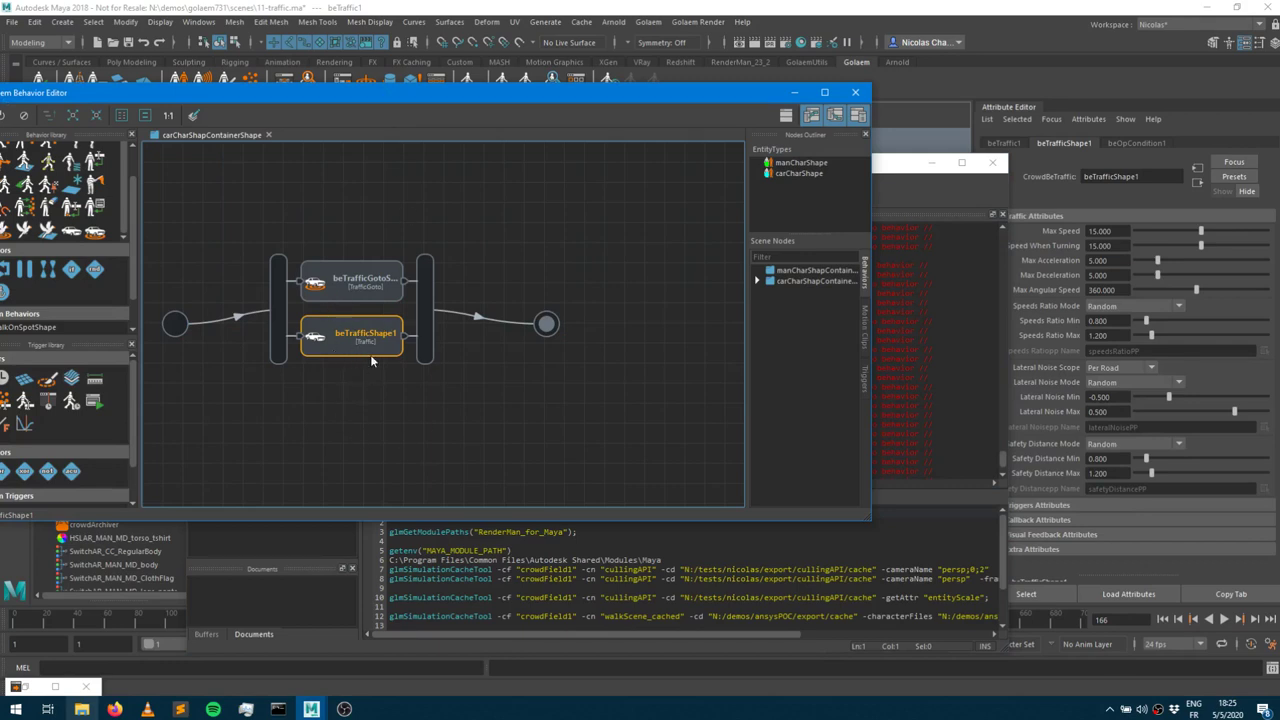
# Insert a Block operator before the TrafficGoto behavior and set its Frame Delay Min and Max to 1.
pyautogui.click(340, 297)
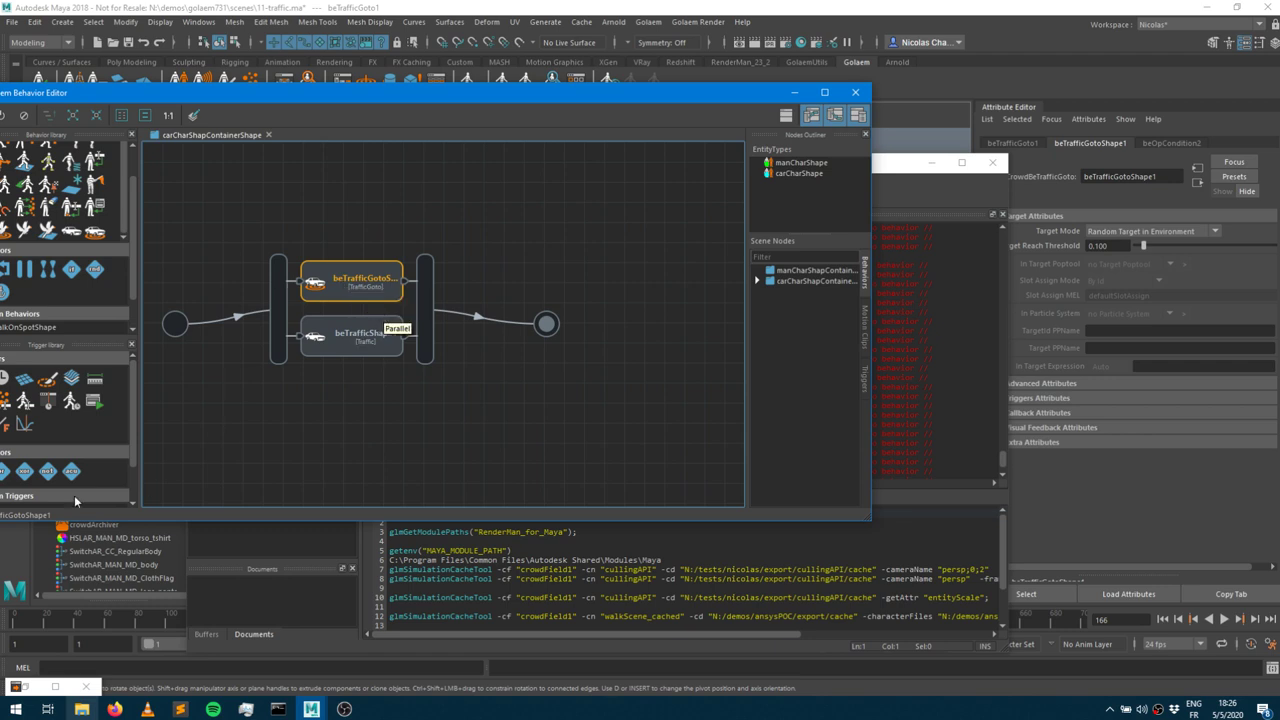
pyautogui.moveTo(171, 100); pyautogui.dragTo(261, 102)
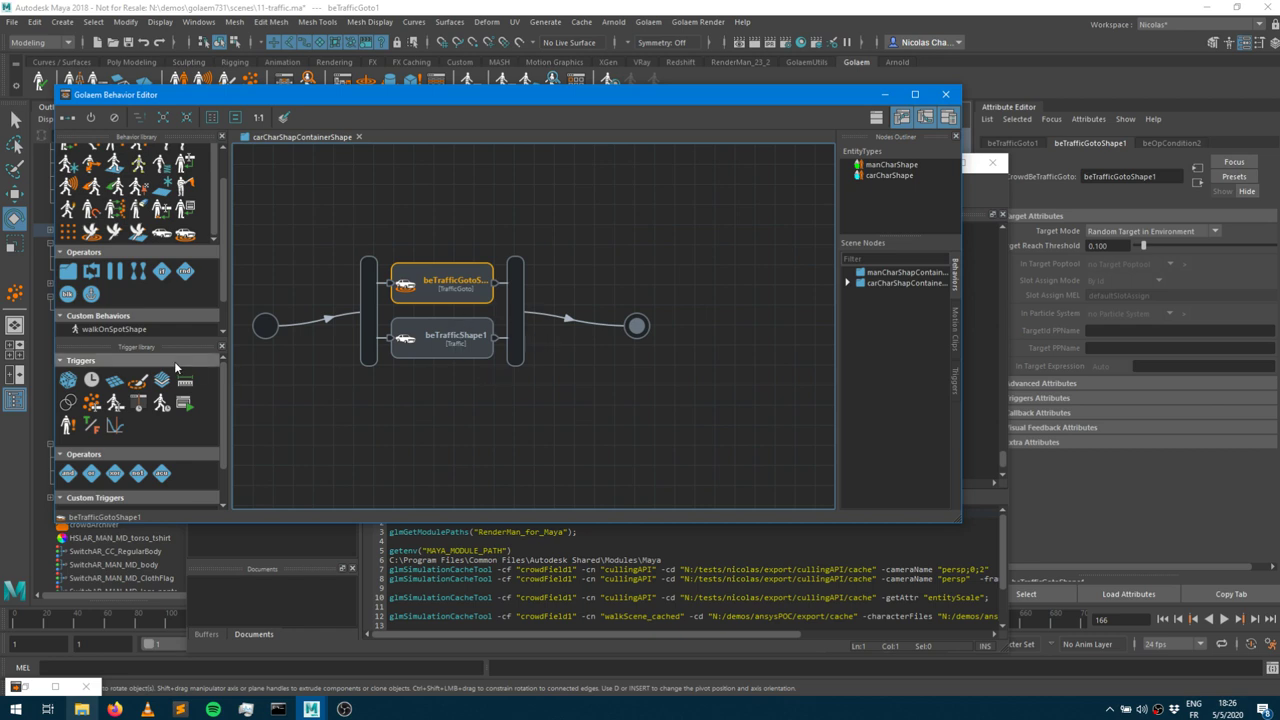
pyautogui.moveTo(66, 294); pyautogui.dragTo(381, 288)
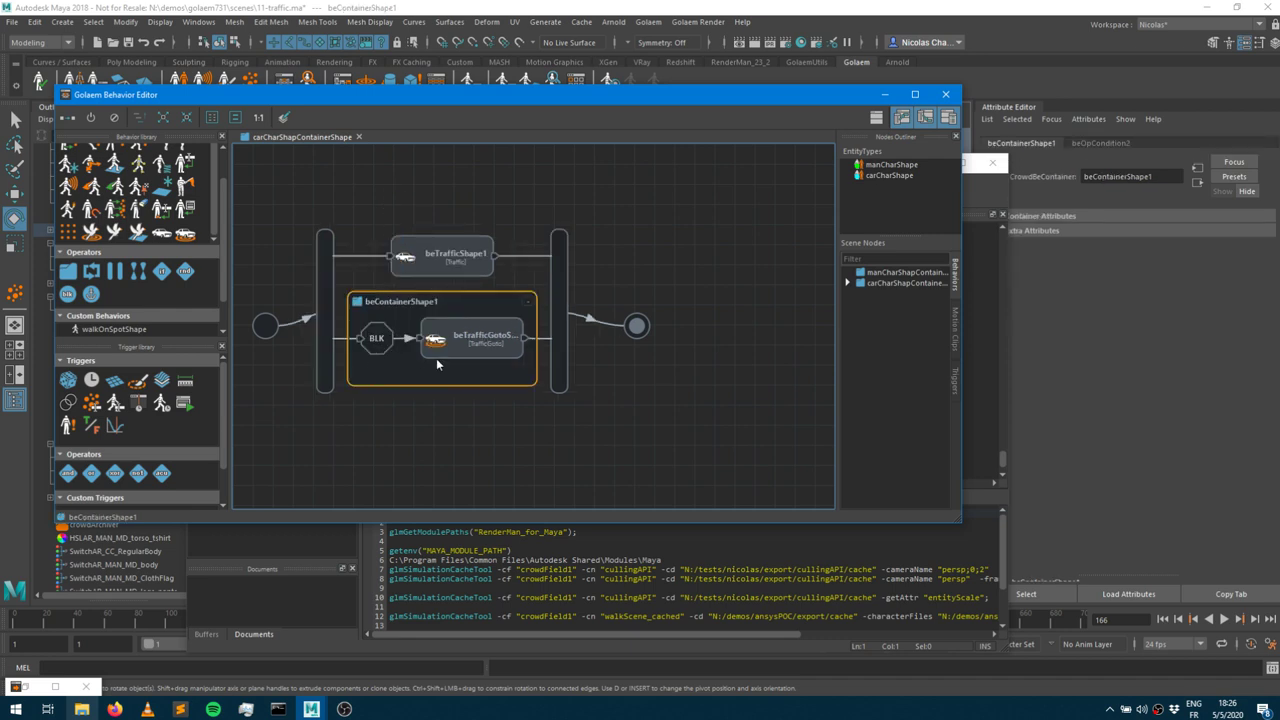
pyautogui.click(378, 340)
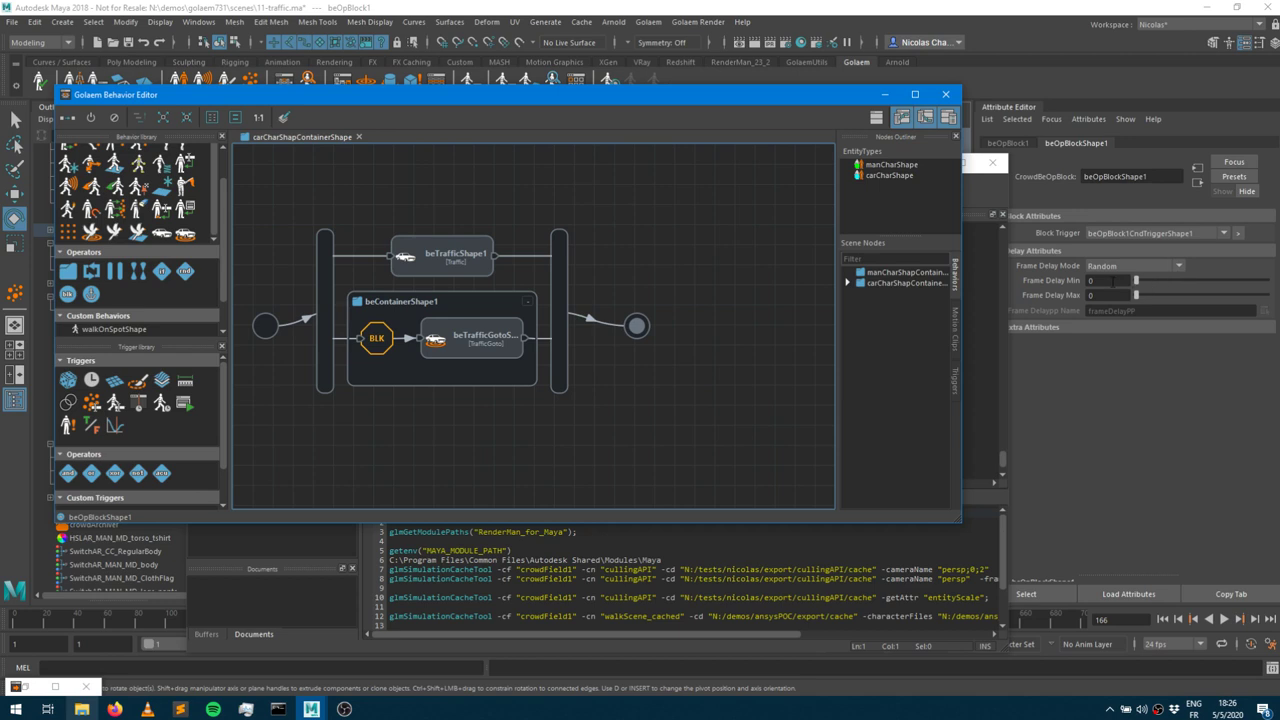
pyautogui.press('Return')
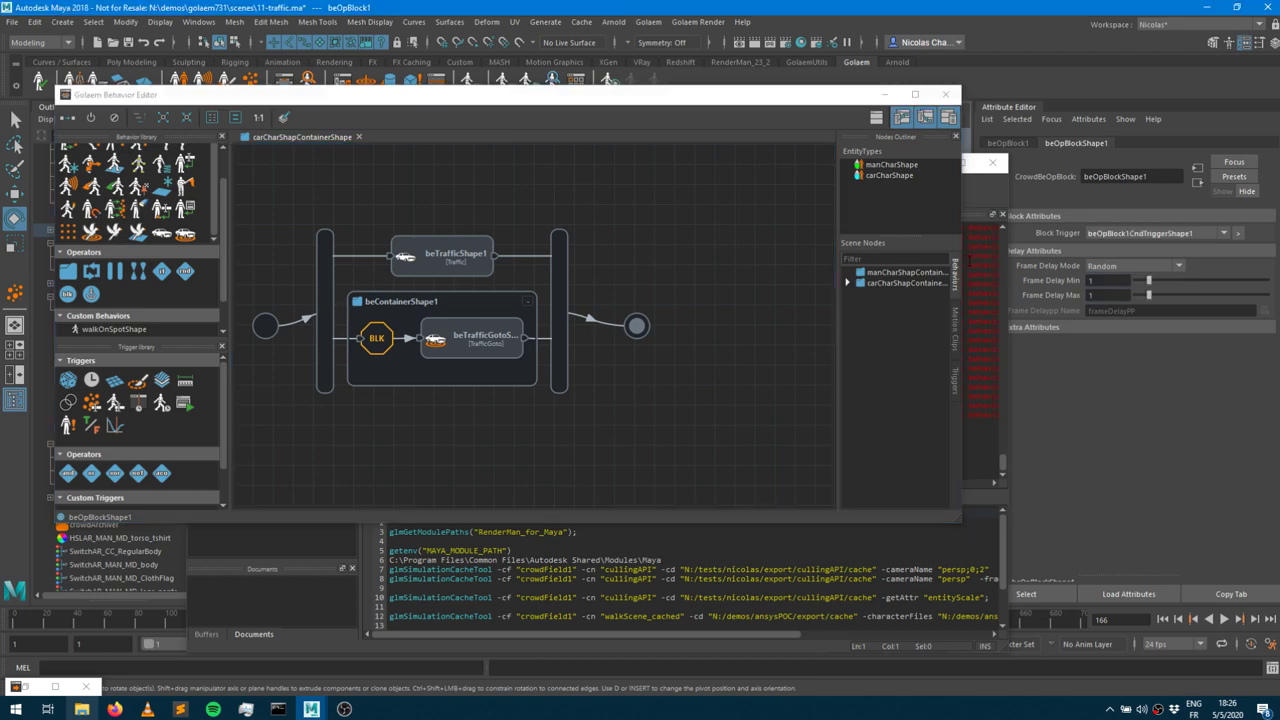
pyautogui.click(876, 94)
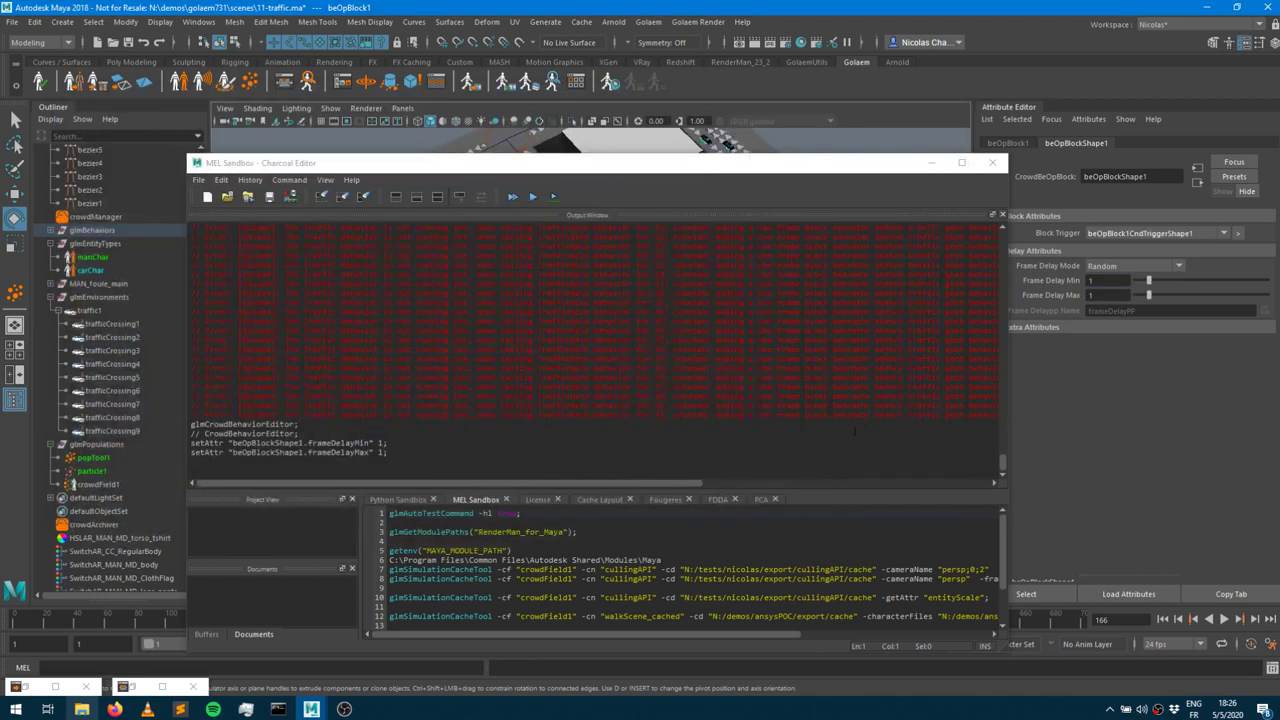
# Recheck the one-frame block advice in the error output, minimize the script editor and replay the simulation from the start.
pyautogui.moveTo(673, 275); pyautogui.dragTo(960, 275)
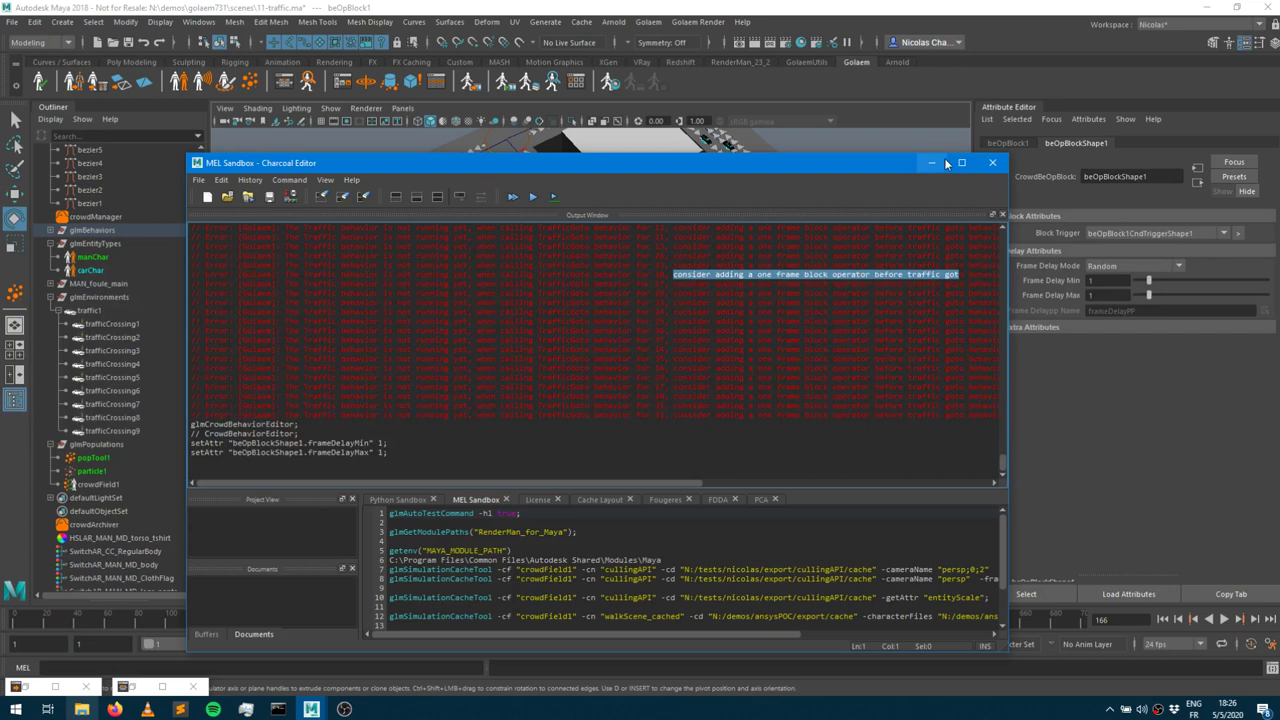
pyautogui.click(932, 162)
pyautogui.click(1163, 619)
pyautogui.click(1223, 619)
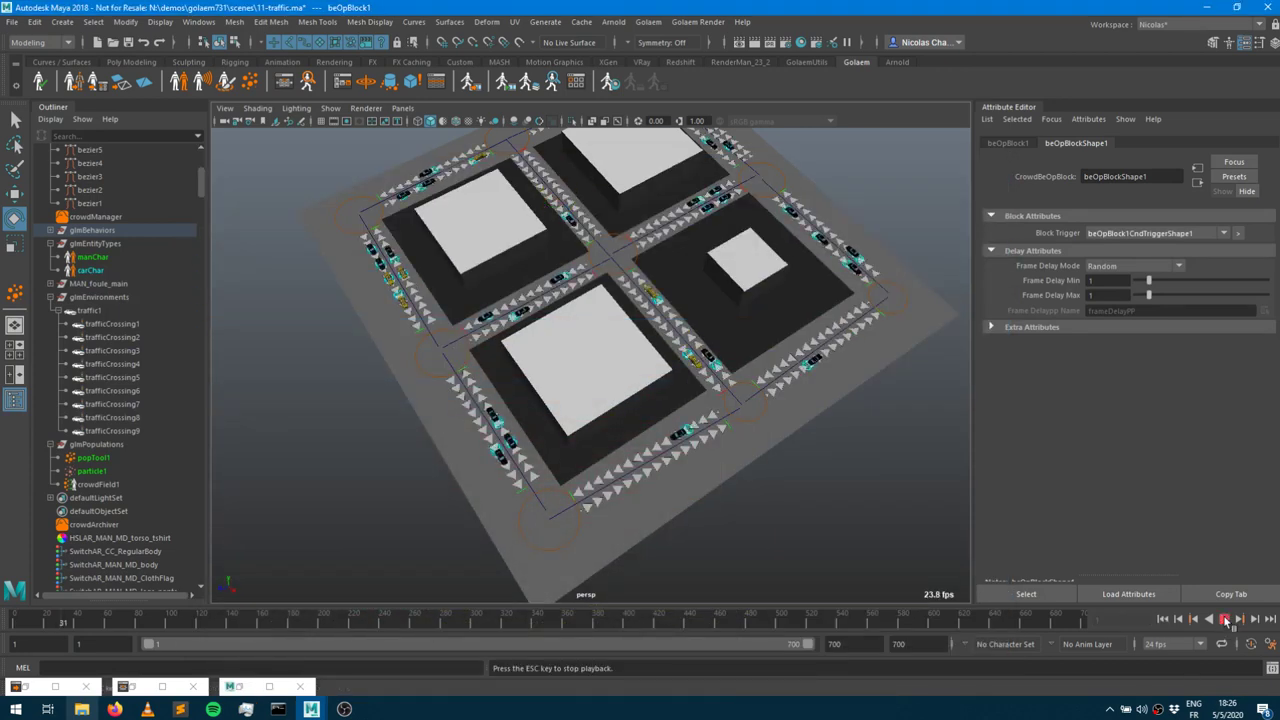
pyautogui.keyDown('alt'); pyautogui.moveTo(663, 480); pyautogui.dragTo(1117, 666); pyautogui.keyUp('alt')
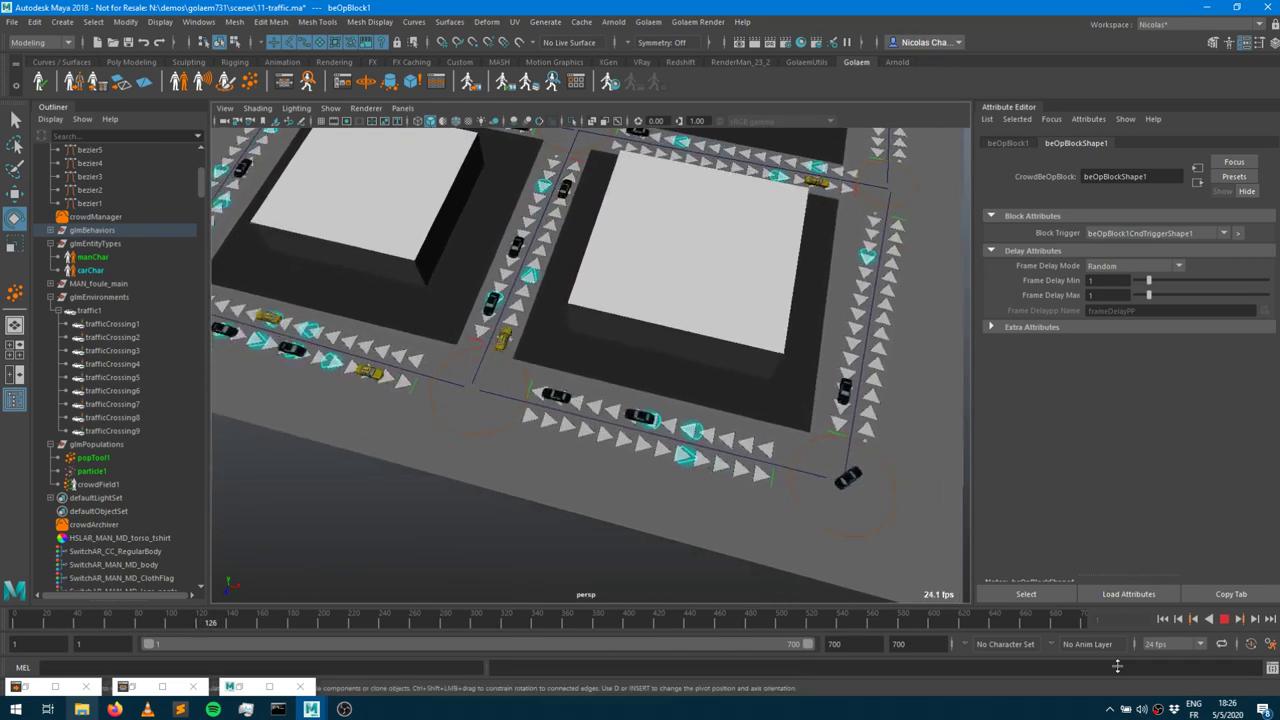
pyautogui.press('Escape')
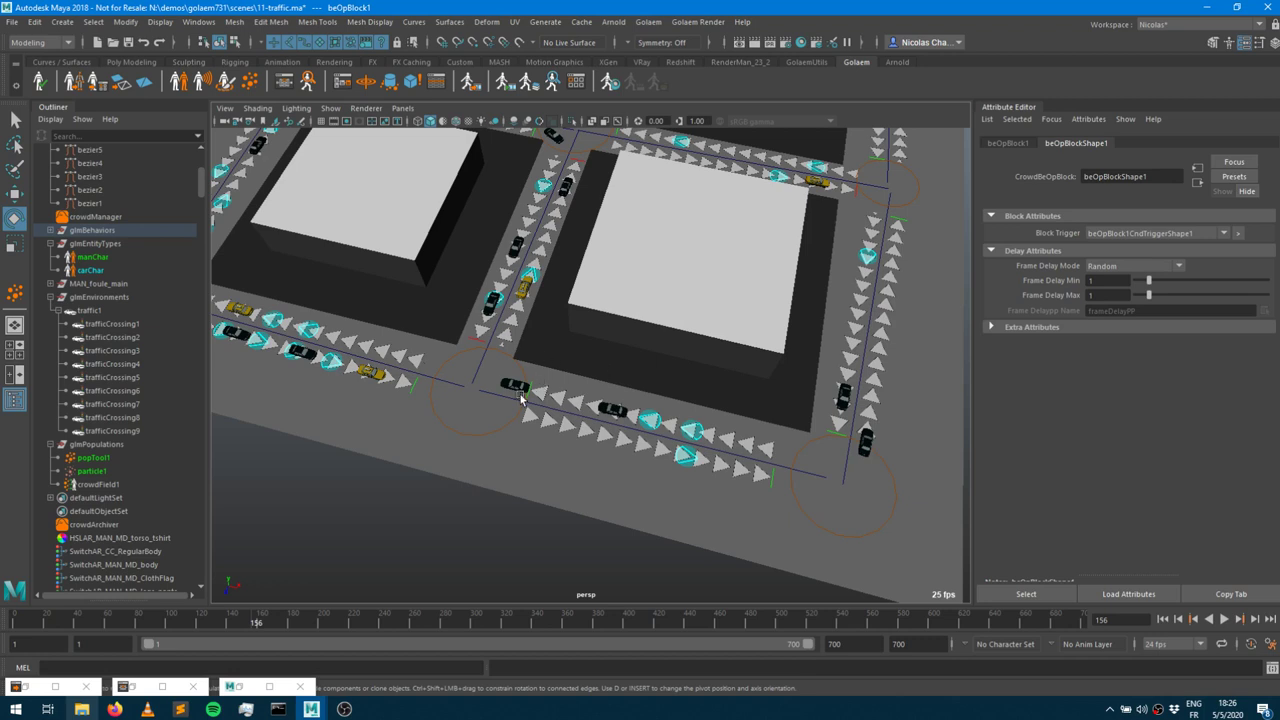
# Inspect the stopped cars and taxis up close in their lanes and at the neighbouring crossings.
pyautogui.scroll(3, 683, 403)
pyautogui.scroll(2, 759, 358)
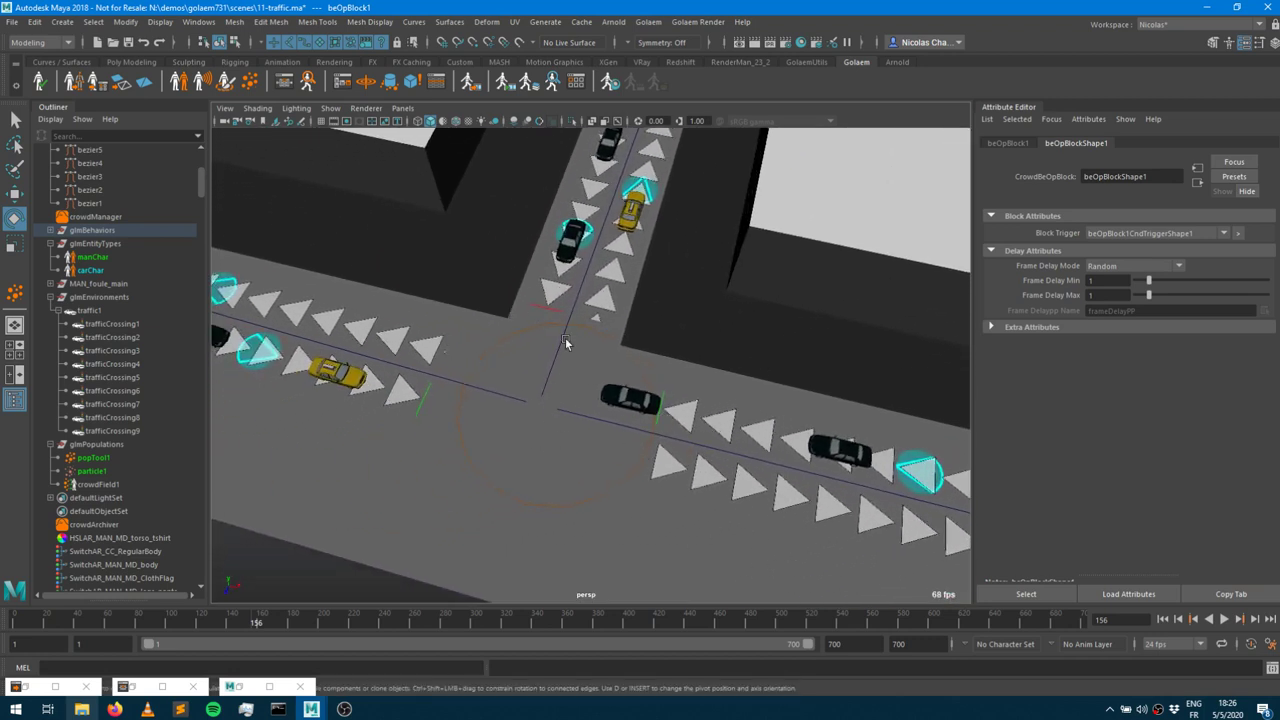
pyautogui.keyDown('alt'); pyautogui.moveTo(410, 358); pyautogui.dragTo(751, 377); pyautogui.keyUp('alt')
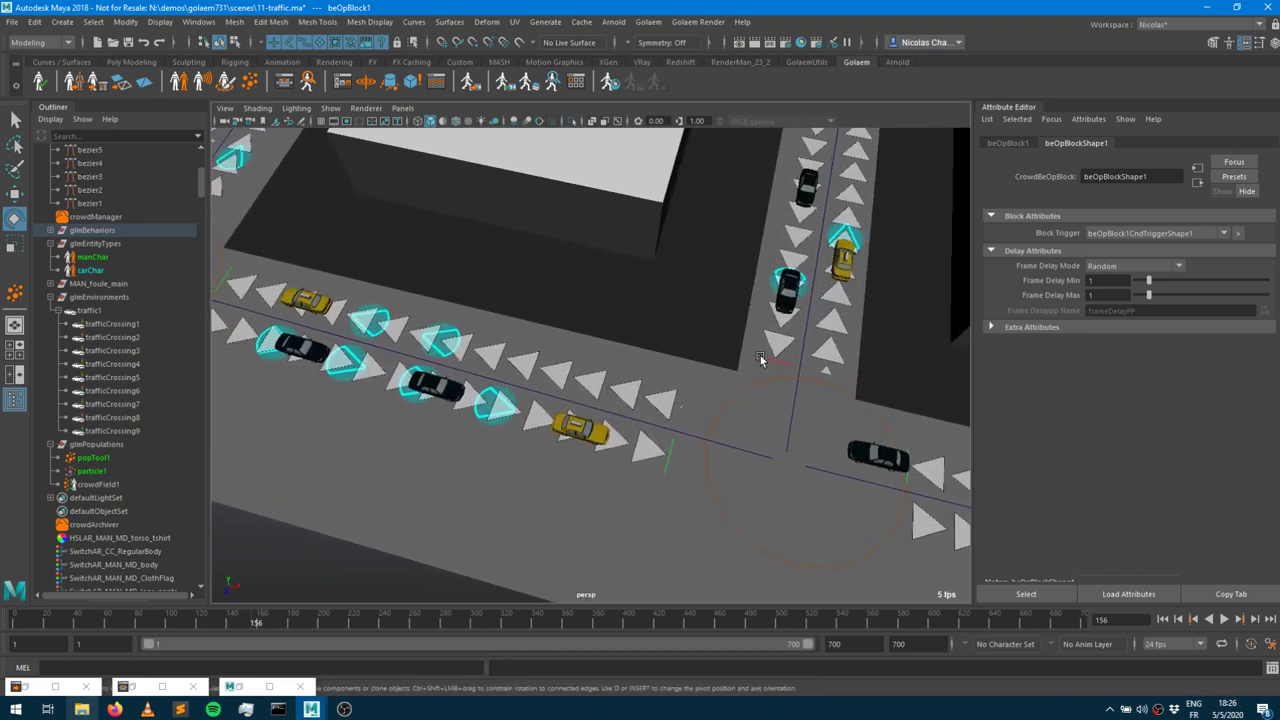
pyautogui.keyDown('alt'); pyautogui.moveTo(409, 326); pyautogui.dragTo(450, 319); pyautogui.keyUp('alt')
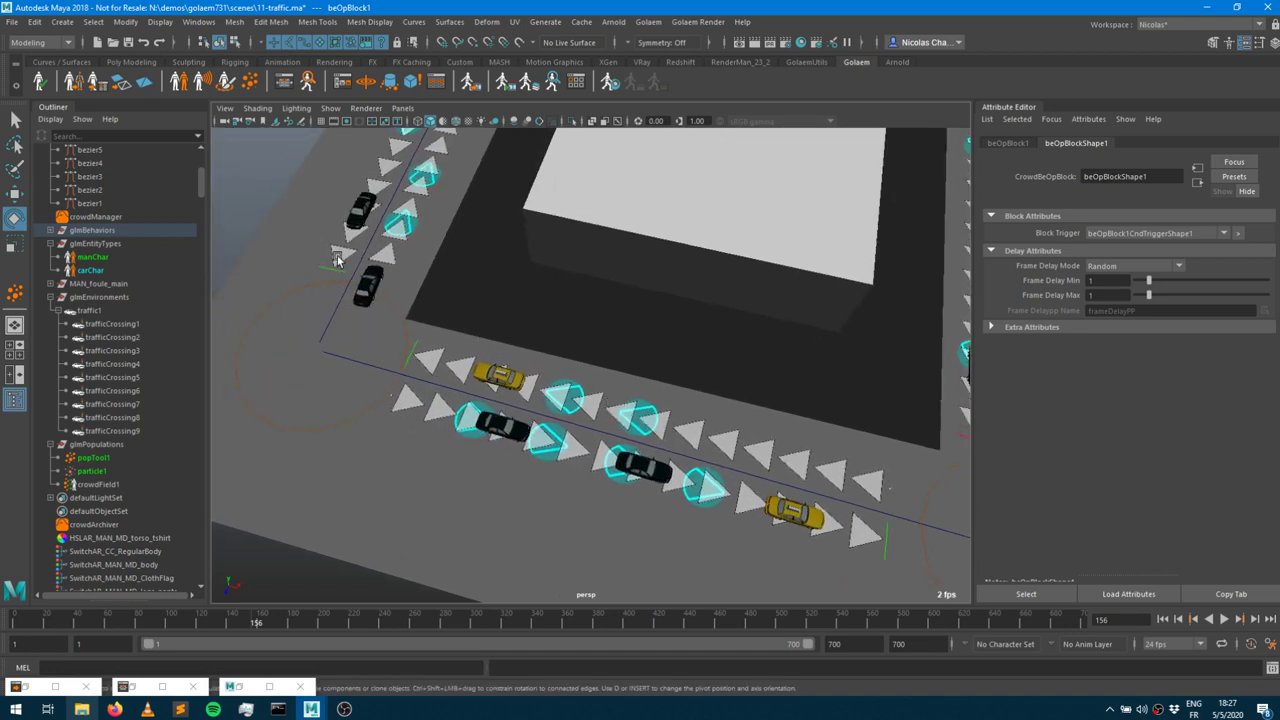
pyautogui.keyDown('alt'); pyautogui.moveTo(712, 372); pyautogui.dragTo(451, 337); pyautogui.keyUp('alt')
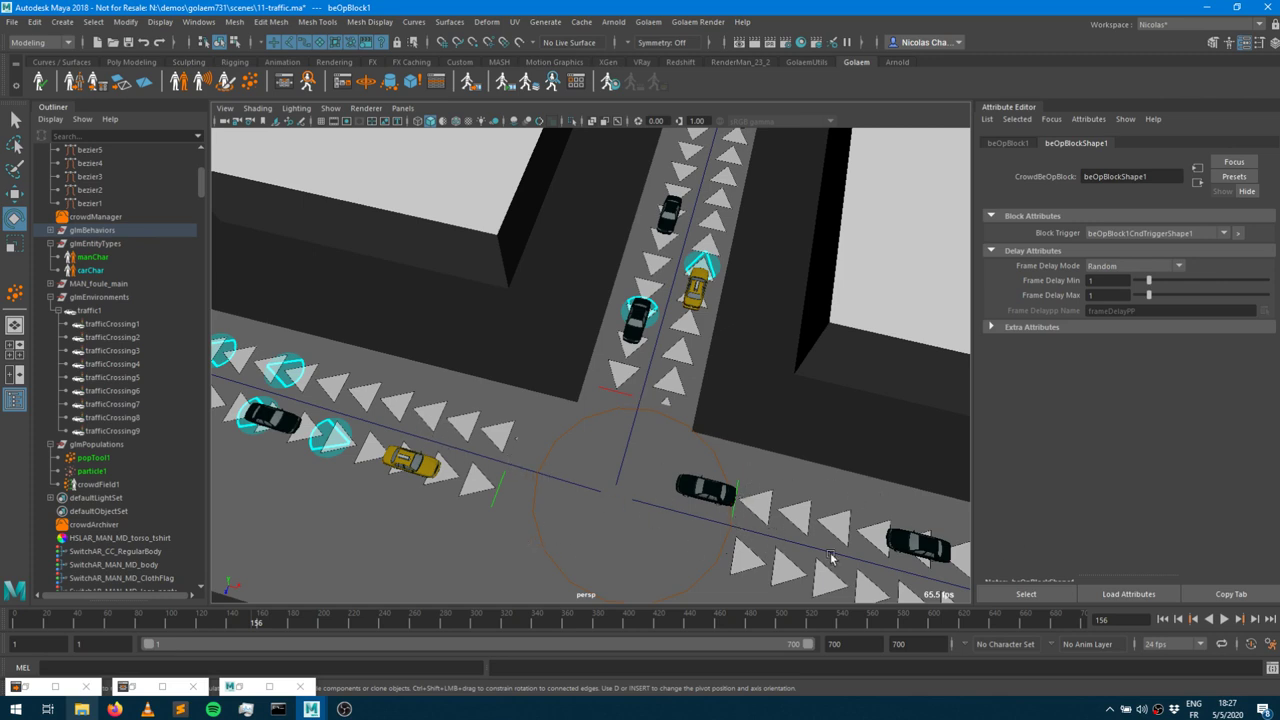
# Watch the traffic play around the crossing, stop it, and review the cars' parallel Traffic and TrafficGoto graph.
pyautogui.click(1226, 621)
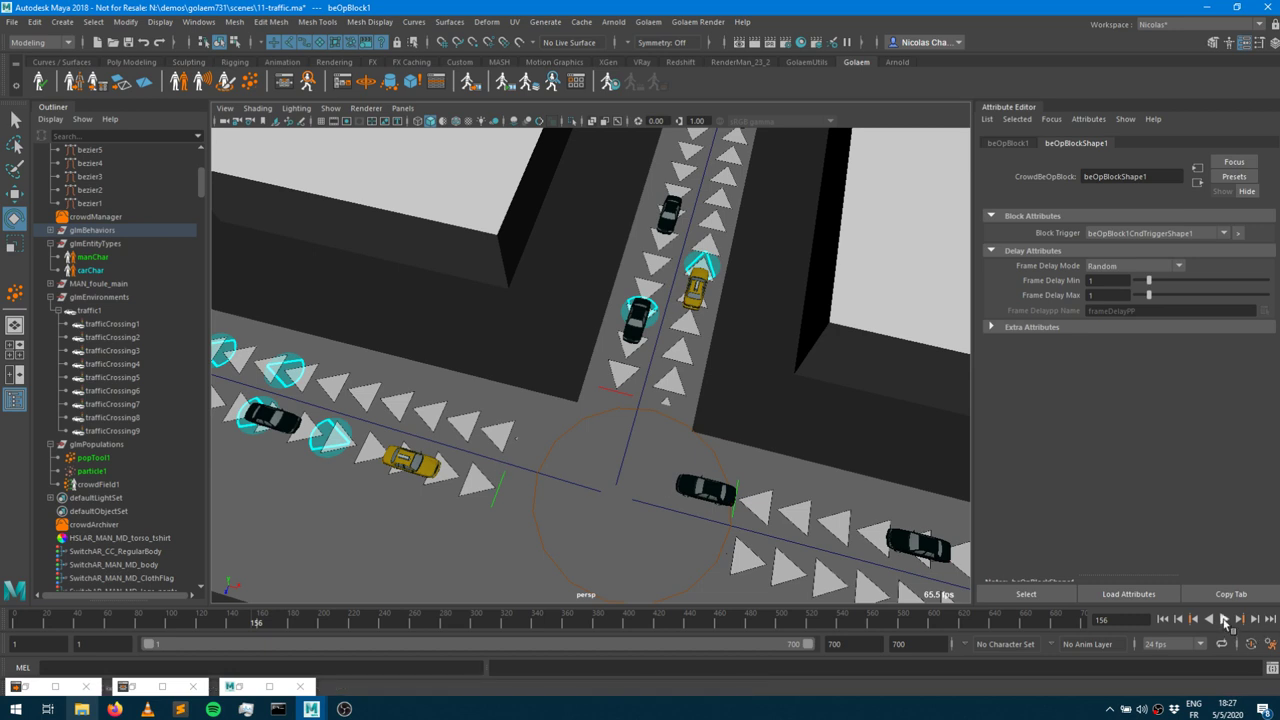
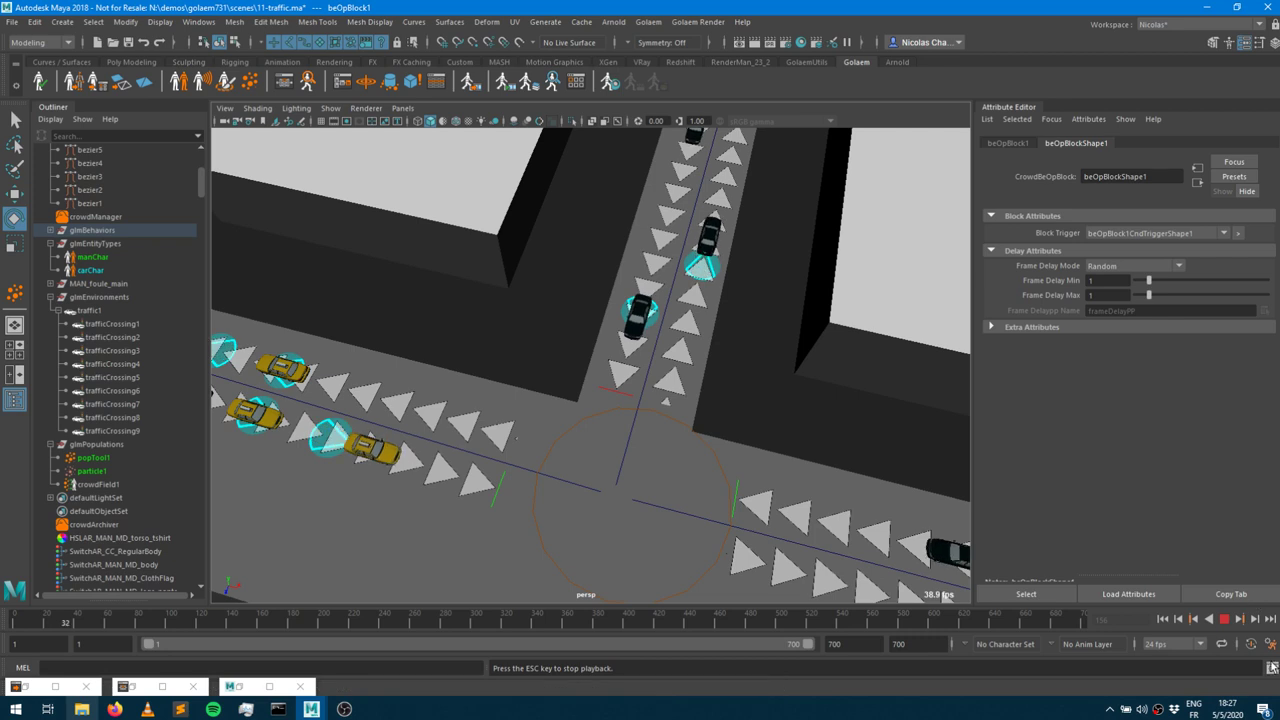
pyautogui.press('Escape')
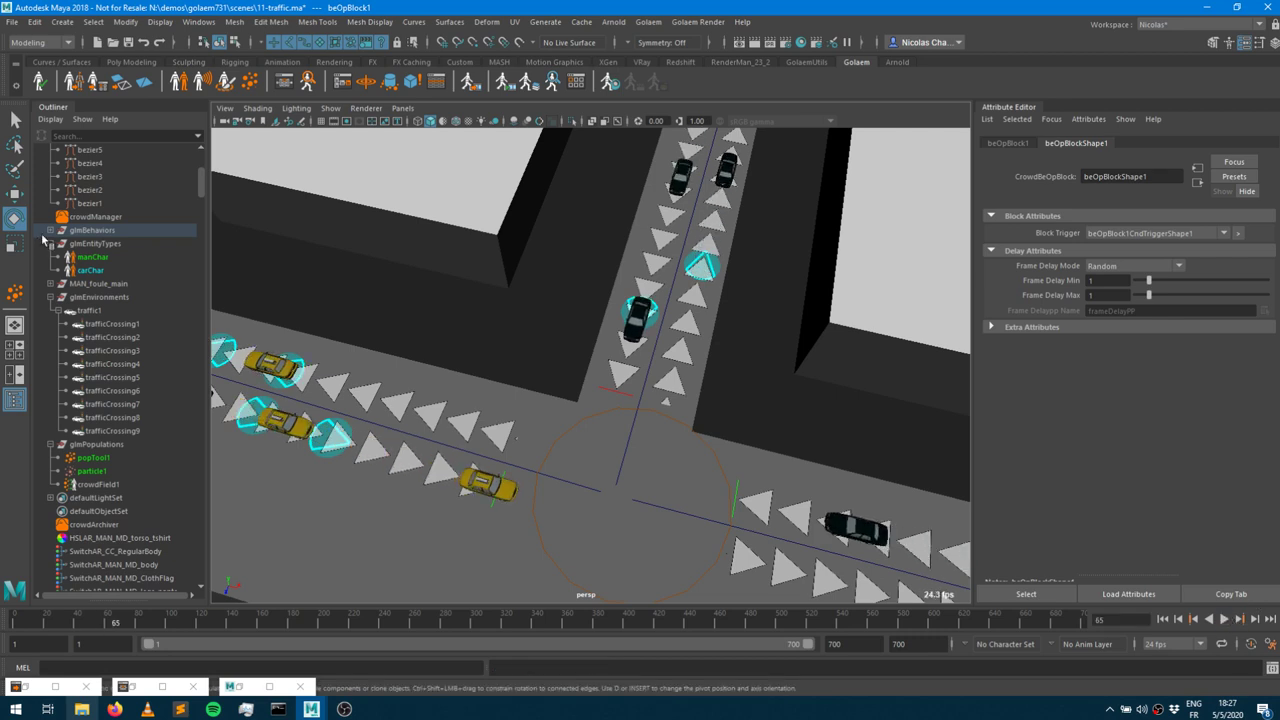
pyautogui.keyDown('alt'); pyautogui.moveTo(325, 273); pyautogui.dragTo(472, 362, button='middle'); pyautogui.keyUp('alt')
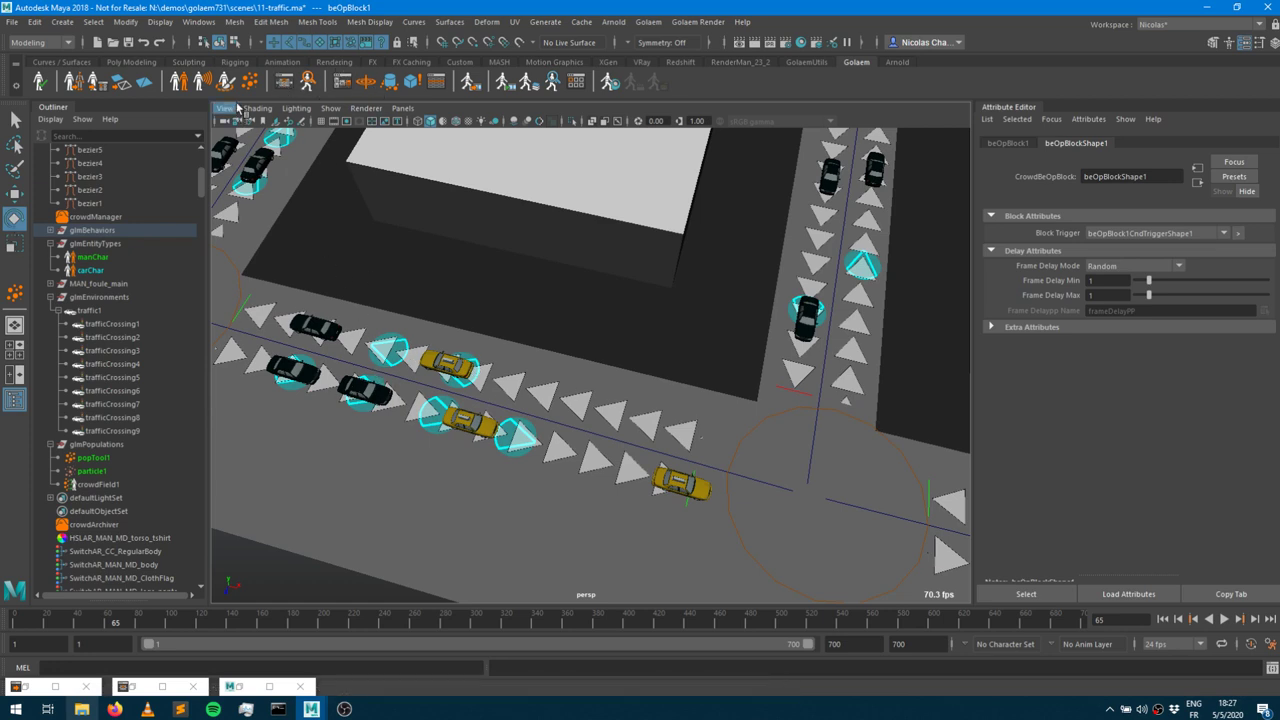
pyautogui.click(285, 81)
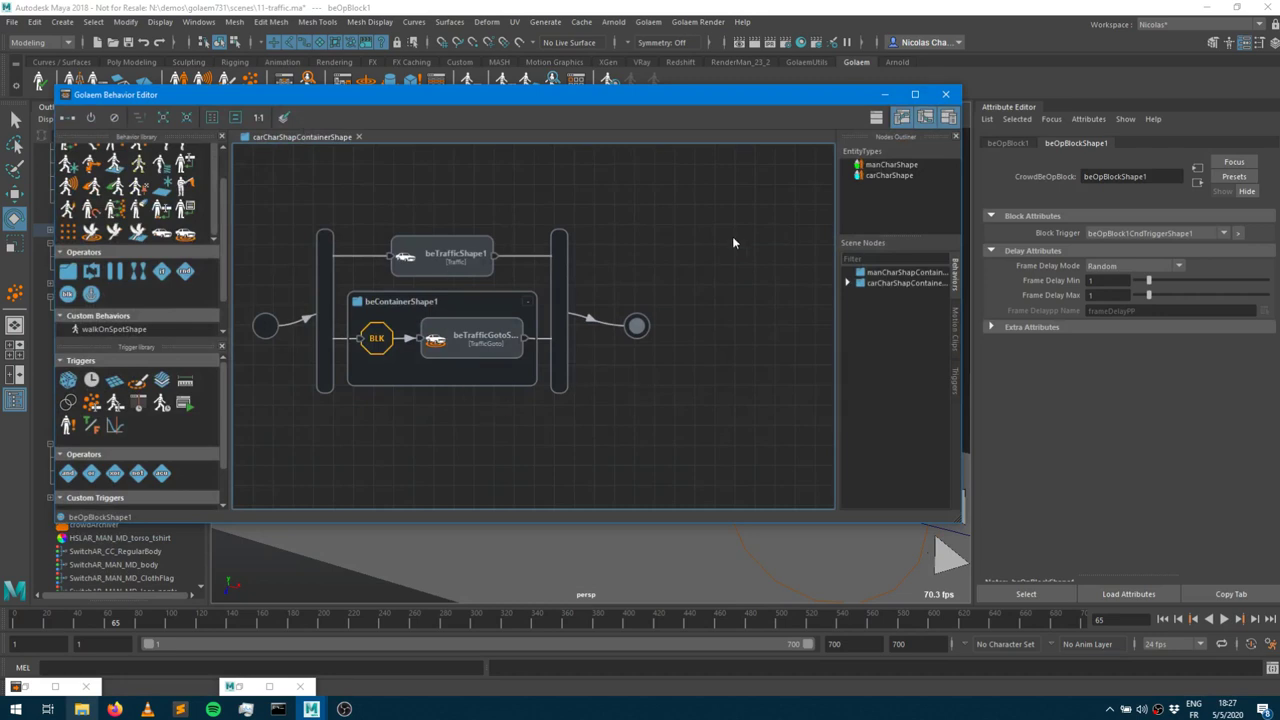
pyautogui.click(884, 94)
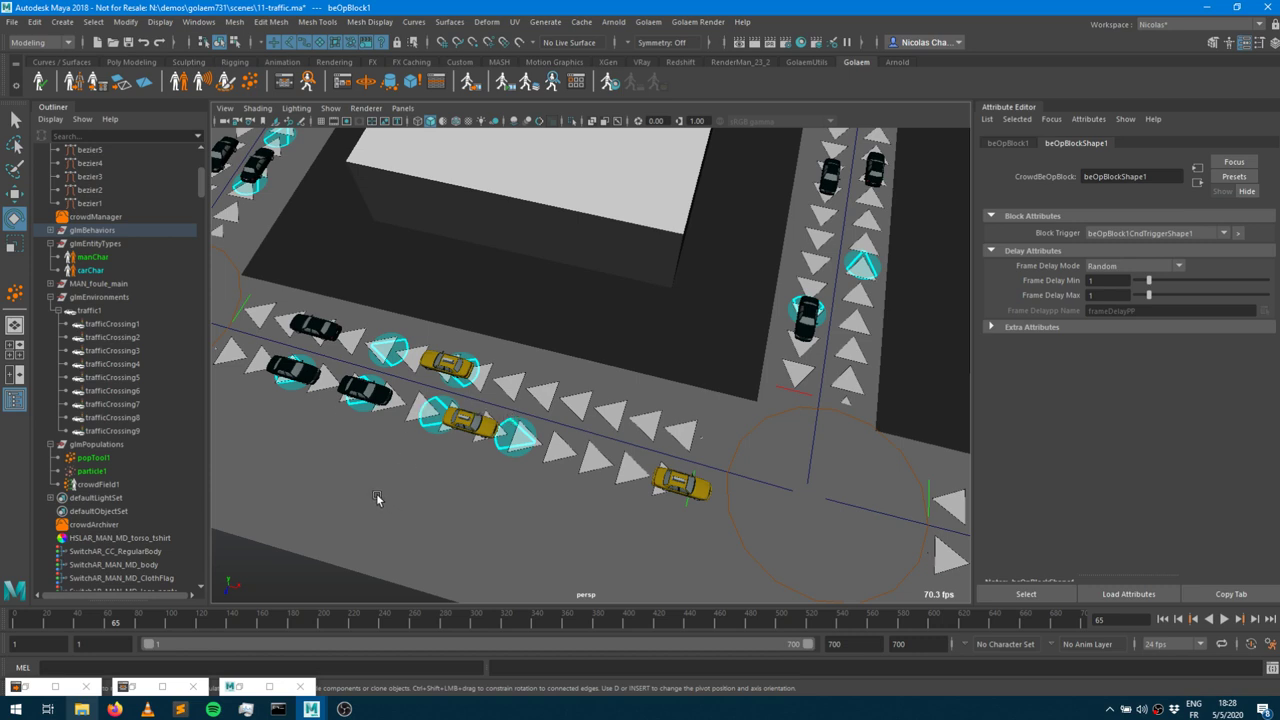
# Bring up the carChar entity type's settings and expand its Entity Type Attributes.
pyautogui.click(90, 257)
pyautogui.click(90, 271)
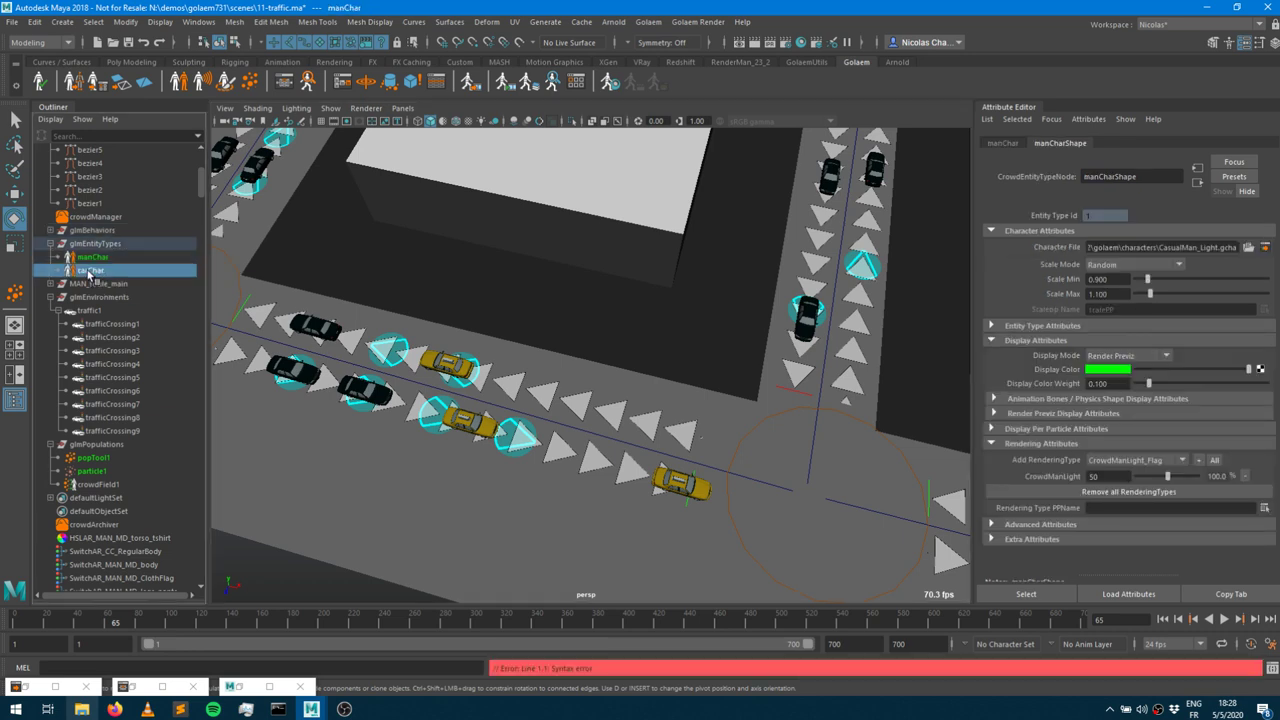
pyautogui.click(1078, 325)
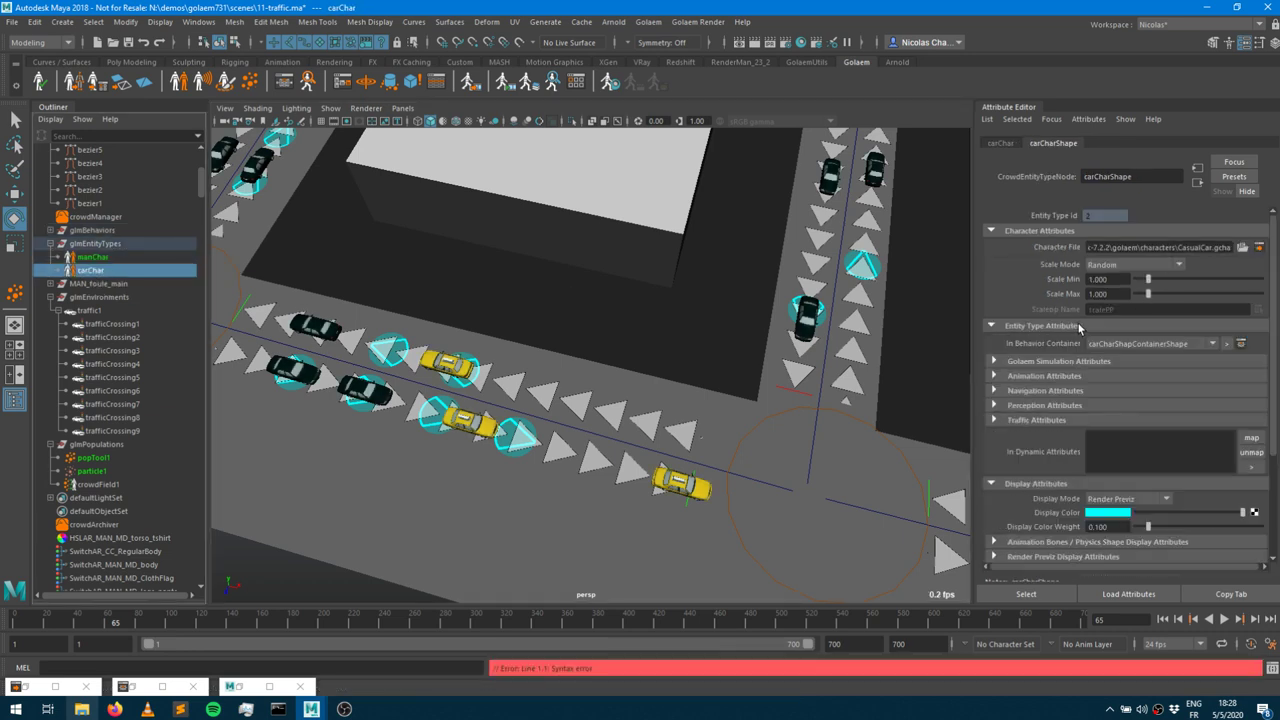
# Select and frame the taxi approaching the crossing, and enable its Car Box display in the Maya Viewport Settings.
pyautogui.click(686, 487)
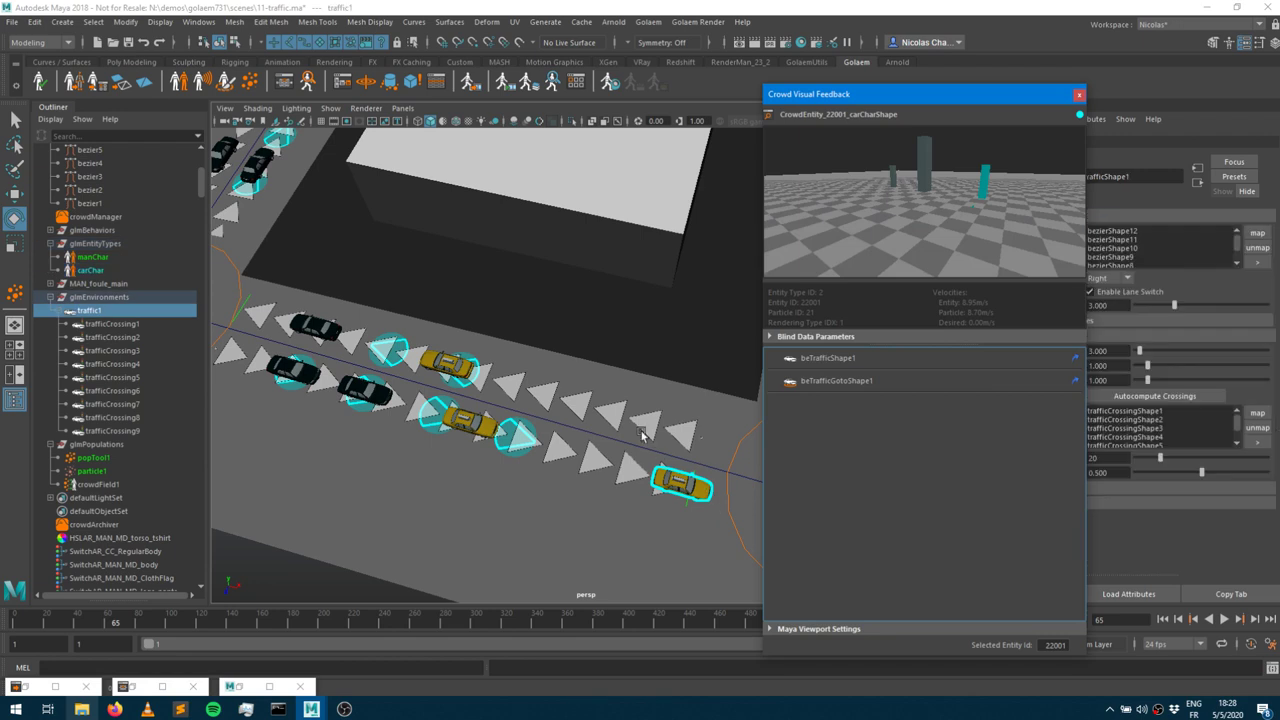
pyautogui.press('f')
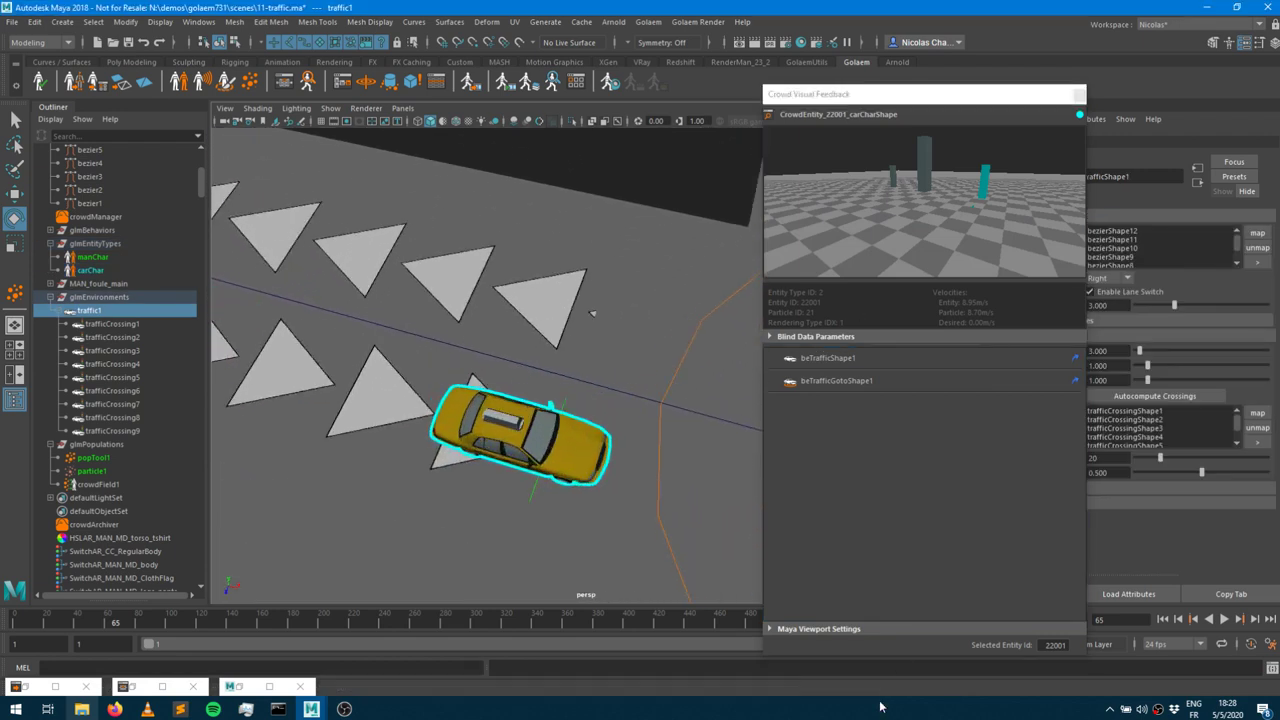
pyautogui.click(882, 628)
pyautogui.scroll(-2, 926, 557)
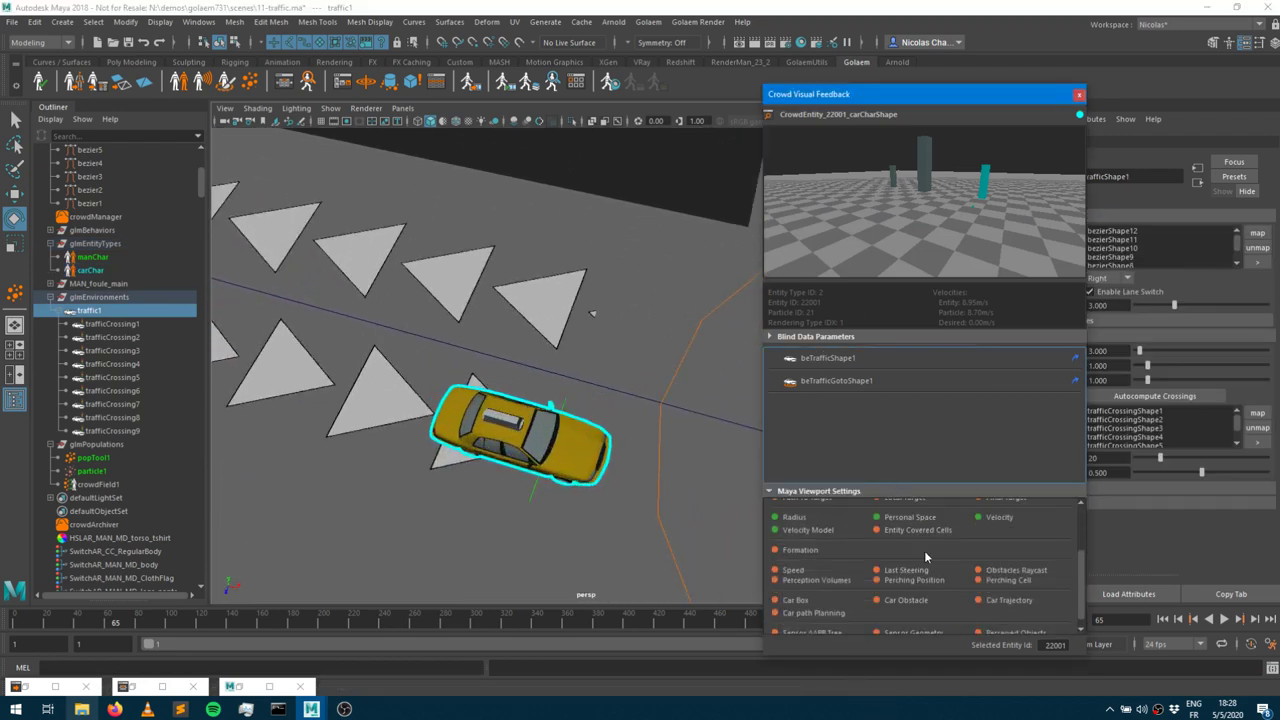
pyautogui.scroll(-1, 920, 578)
pyautogui.click(788, 592)
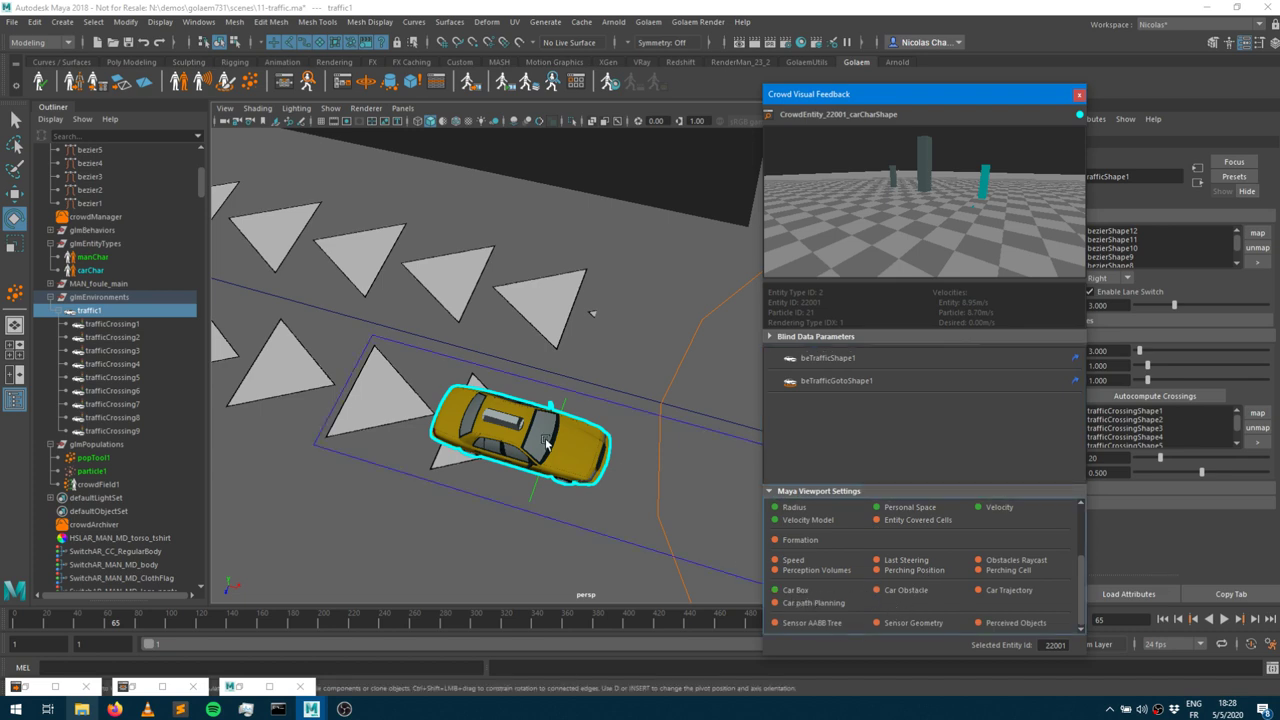
# Enable the taxi's Car Trajectory and Car path Planning displays, and advance to frame 68 to inspect its path through the crossing.
pyautogui.scroll(-3, 545, 438)
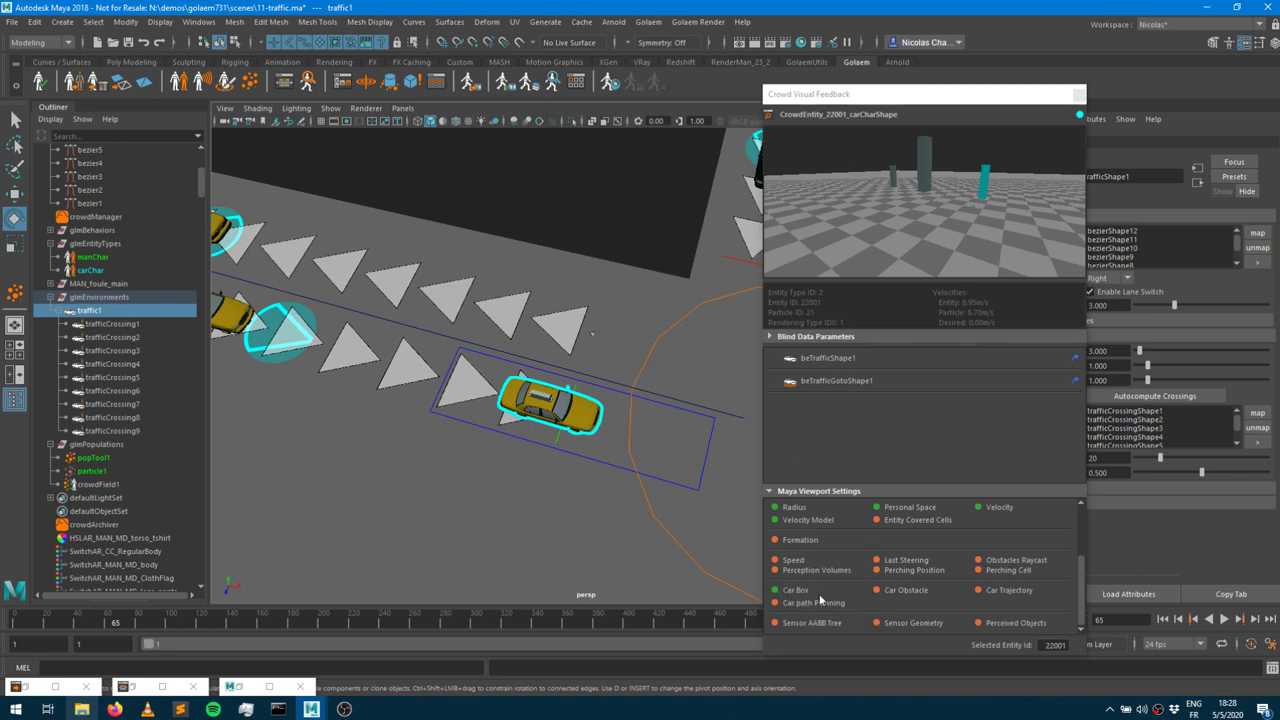
pyautogui.click(987, 596)
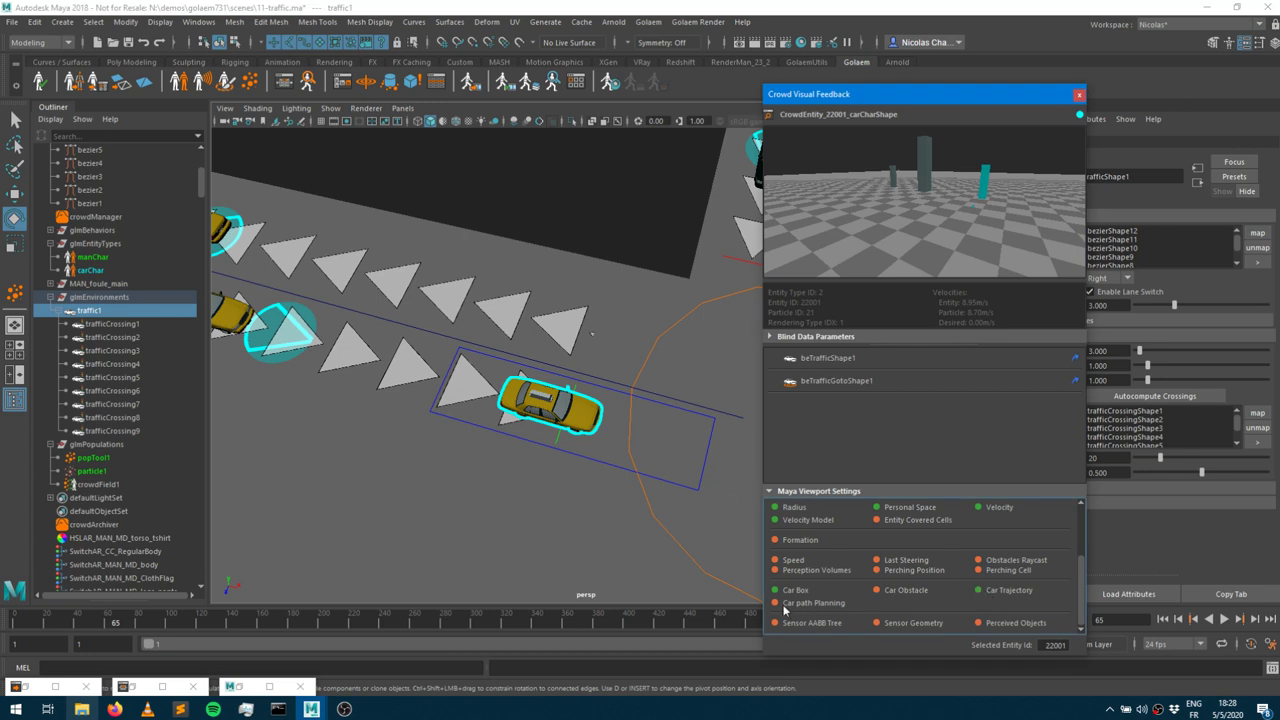
pyautogui.click(604, 368)
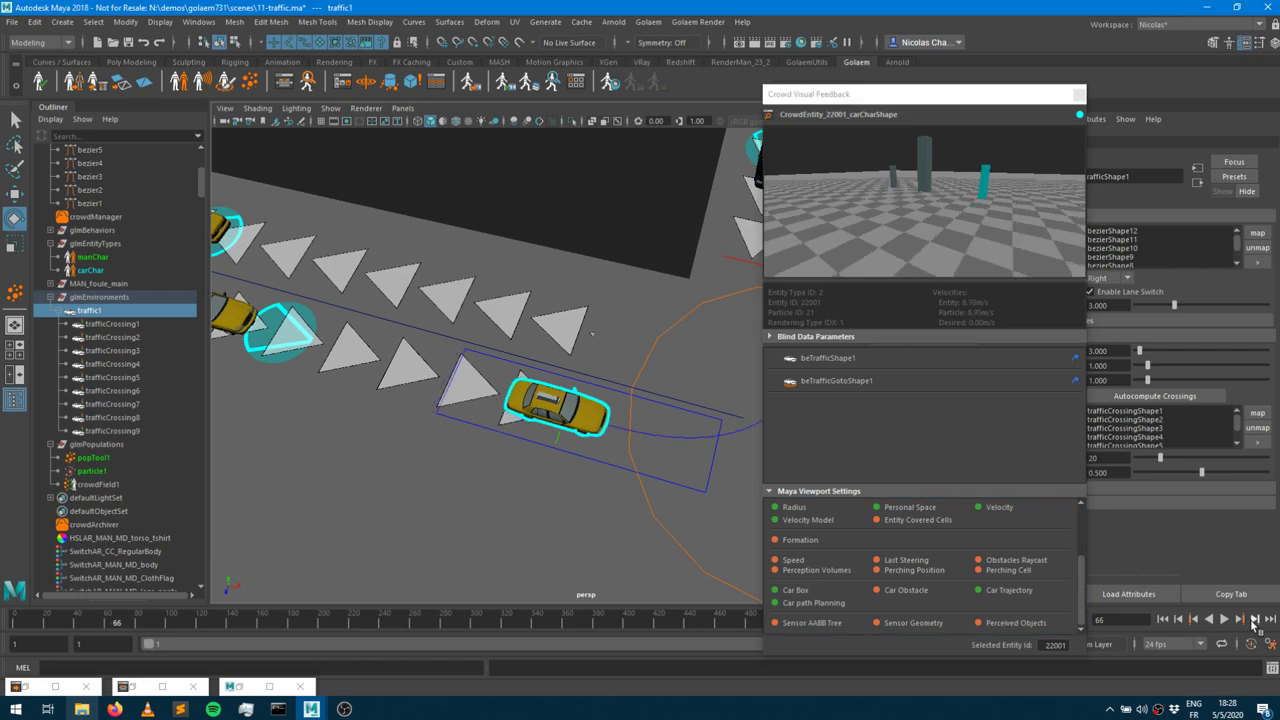
pyautogui.keyDown('alt'); pyautogui.moveTo(604, 372); pyautogui.dragTo(370, 490); pyautogui.keyUp('alt')
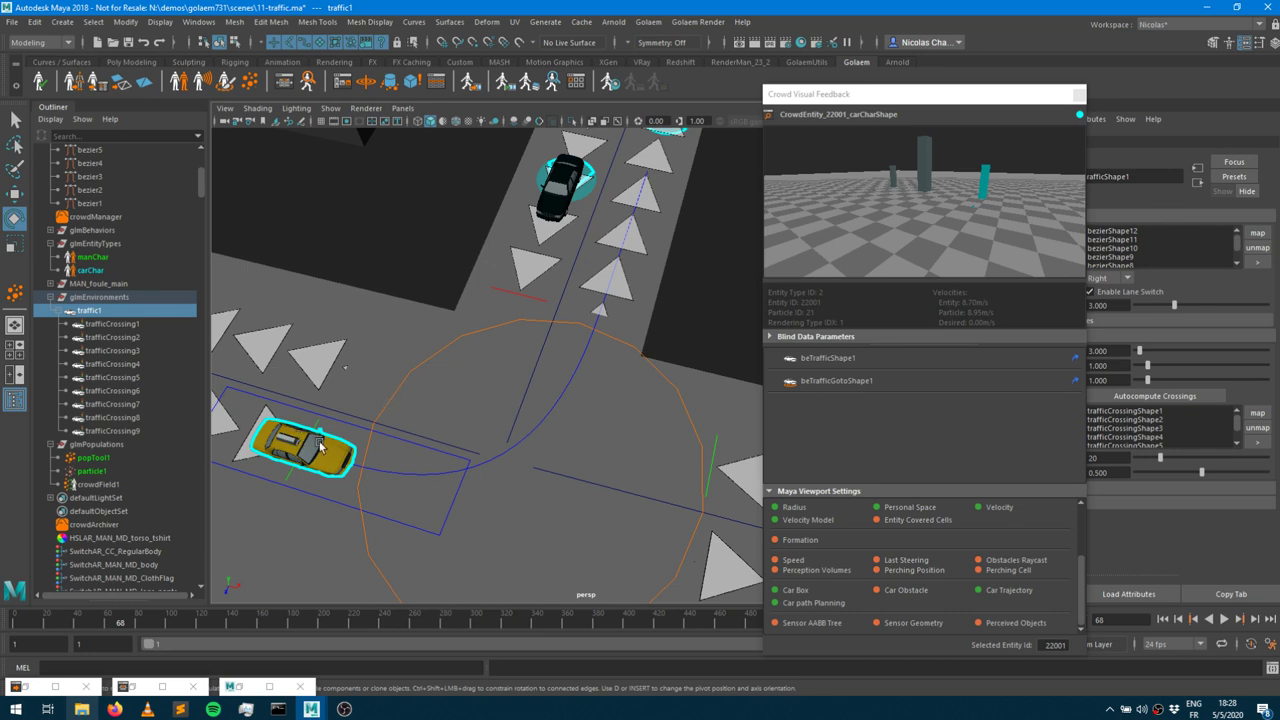
# Close the visual feedback and set carChar's Radius To Length Ratio to 3 and Radius To Width Ratio to 1.2.
pyautogui.click(1078, 94)
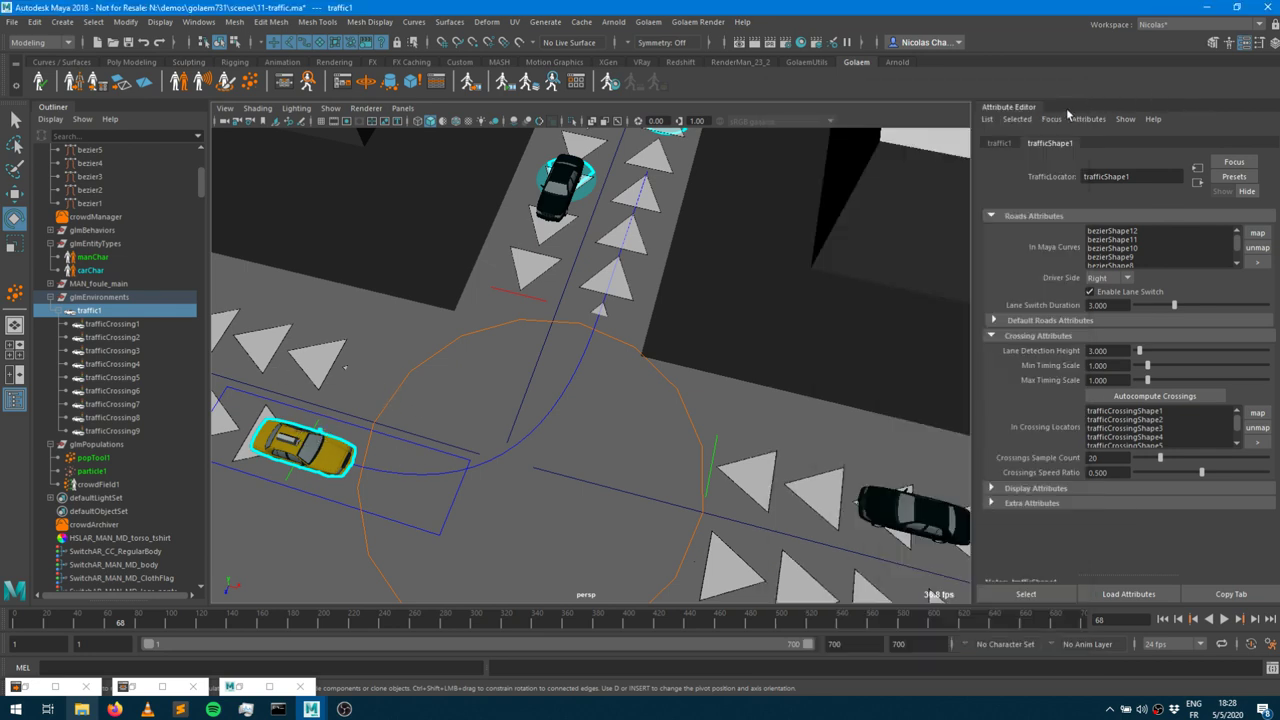
pyautogui.click(88, 270)
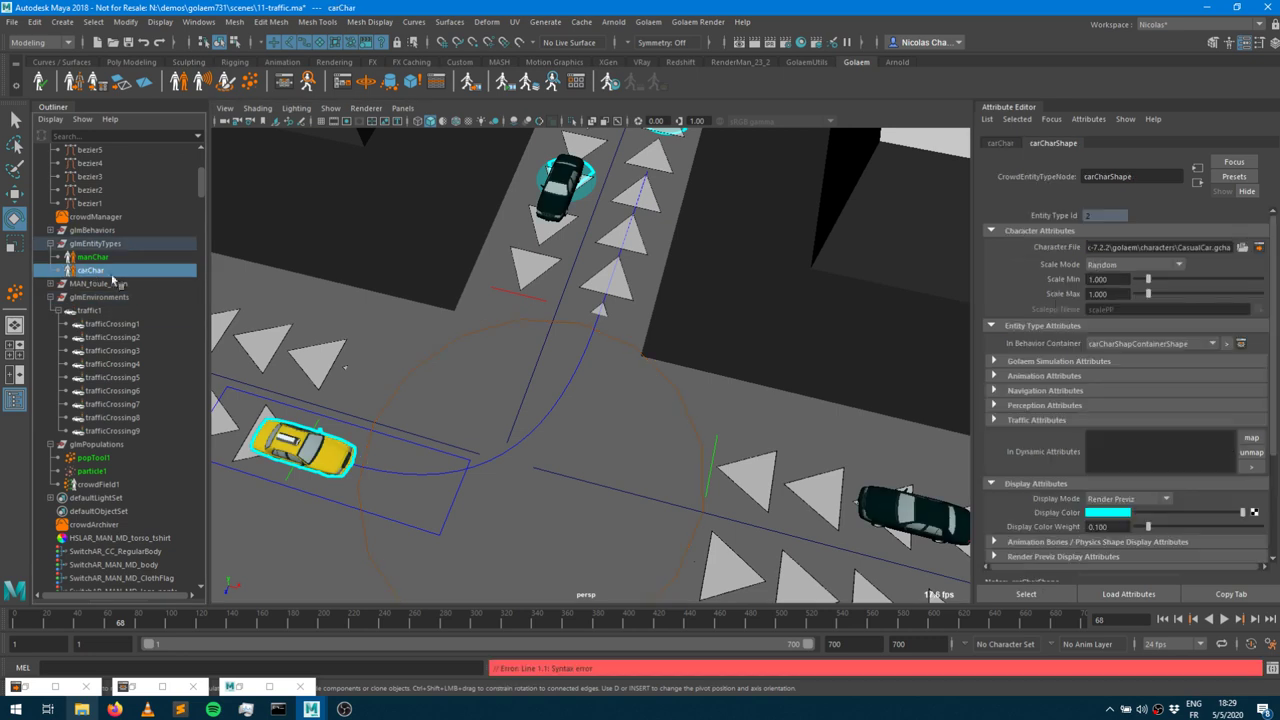
pyautogui.click(1022, 326)
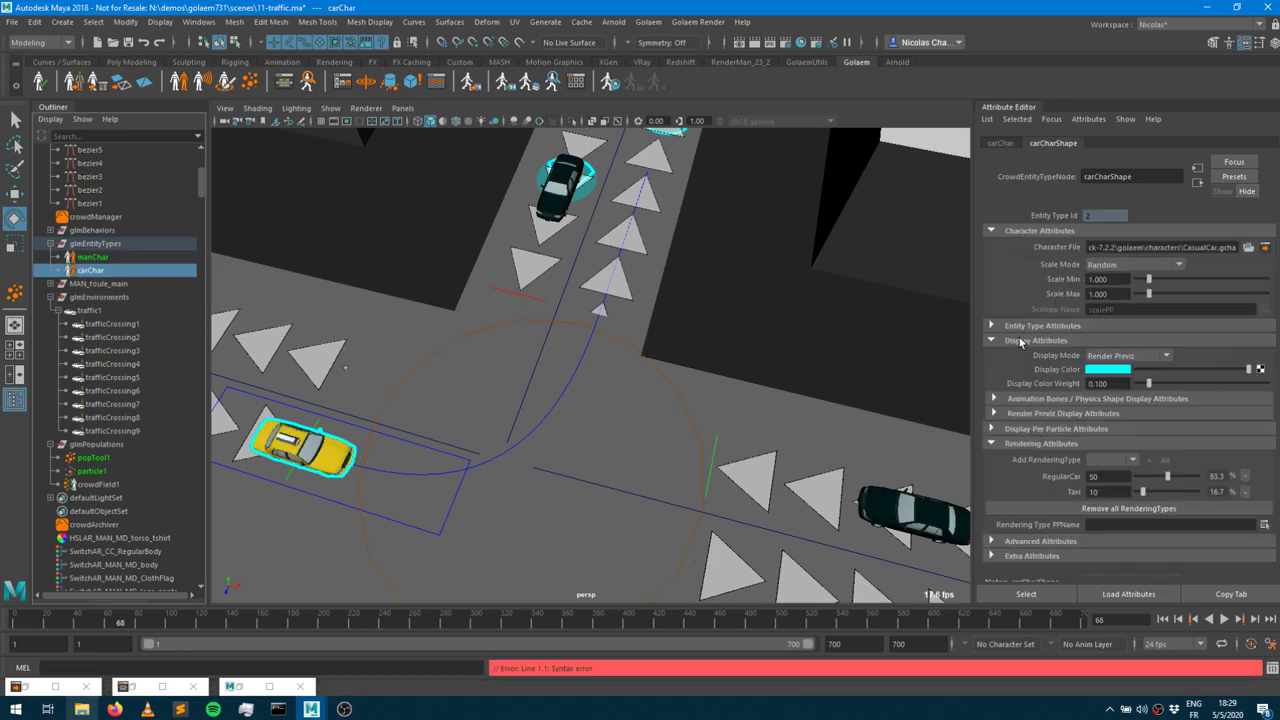
pyautogui.click(1032, 330)
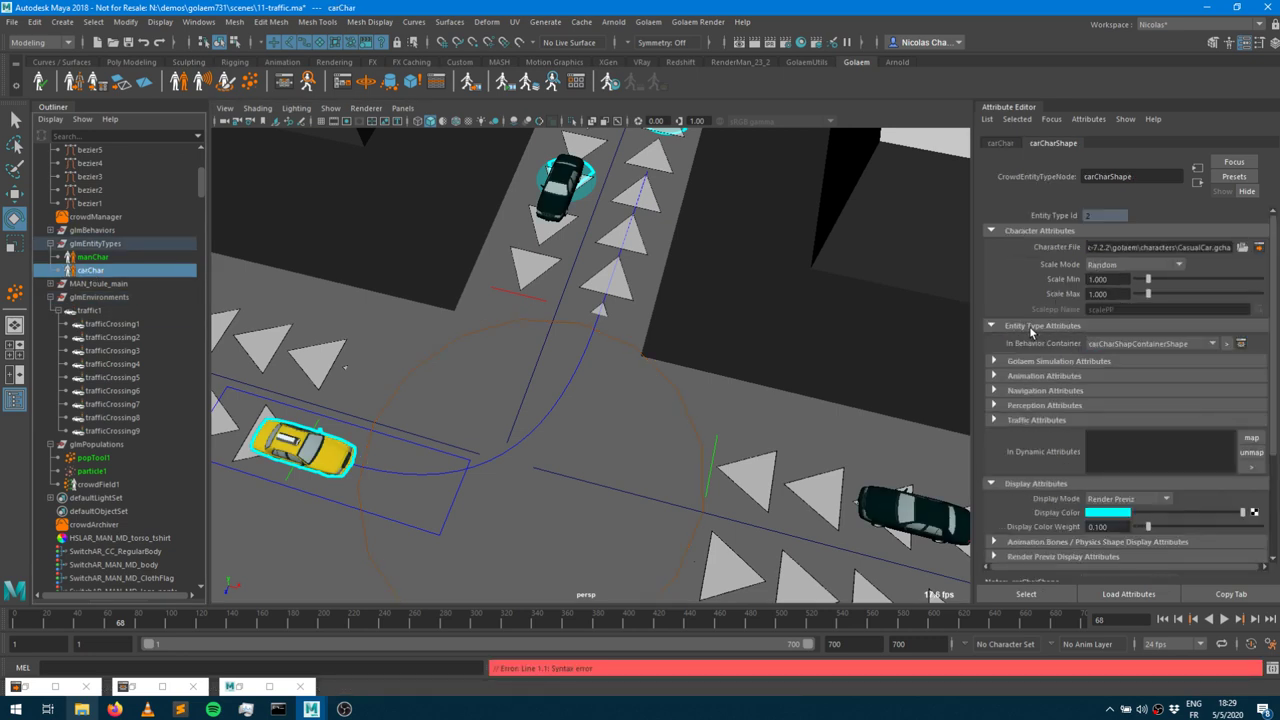
pyautogui.click(1036, 421)
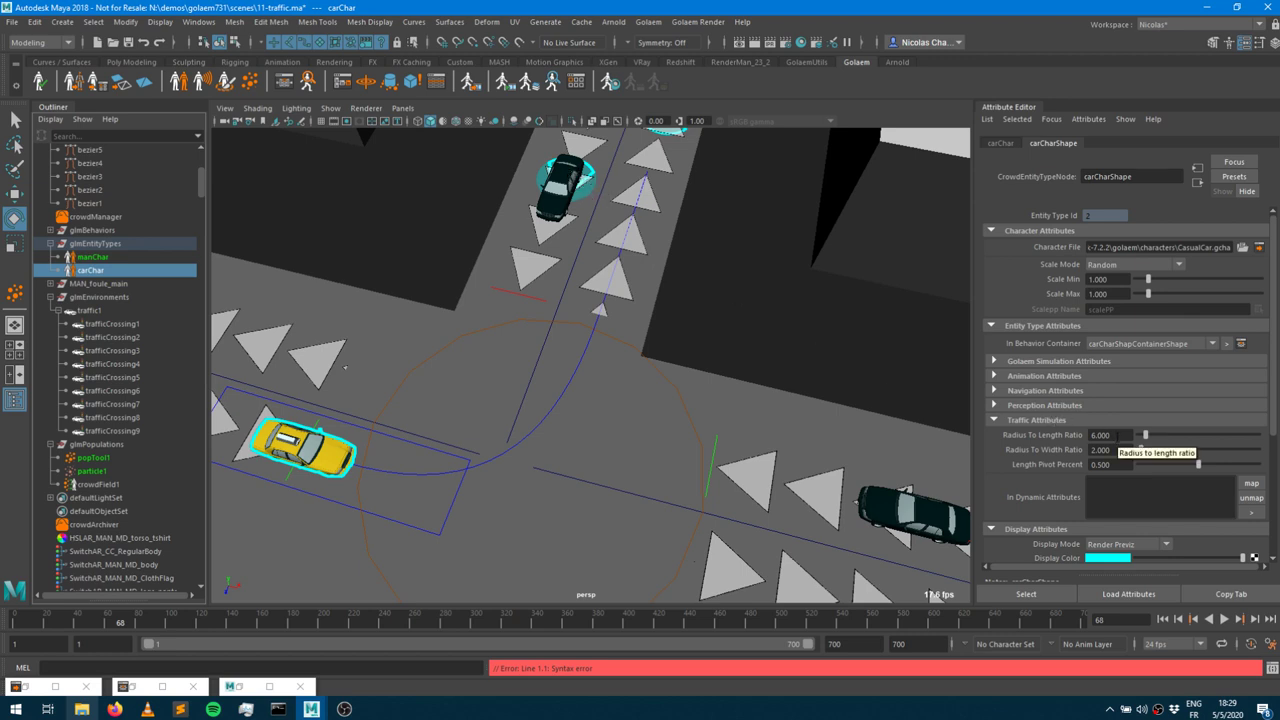
pyautogui.doubleClick(1100, 435)
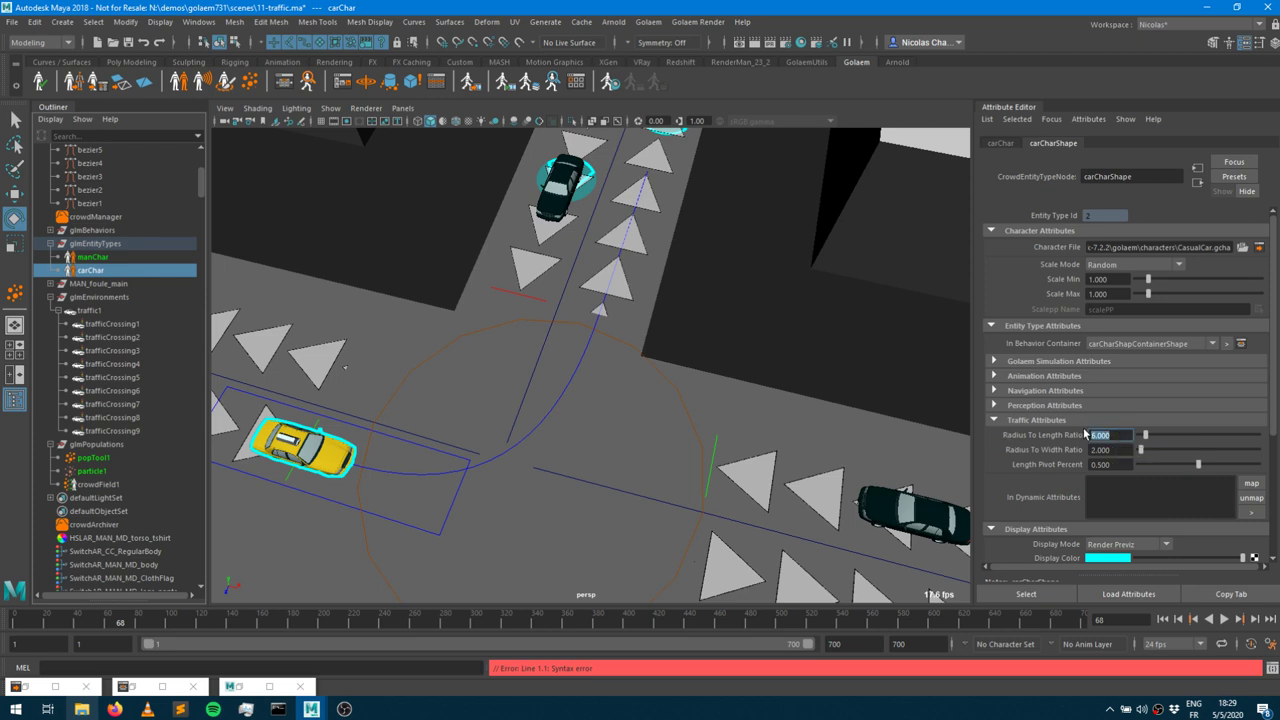
pyautogui.write('3')
pyautogui.press('Return')
pyautogui.press('Tab')
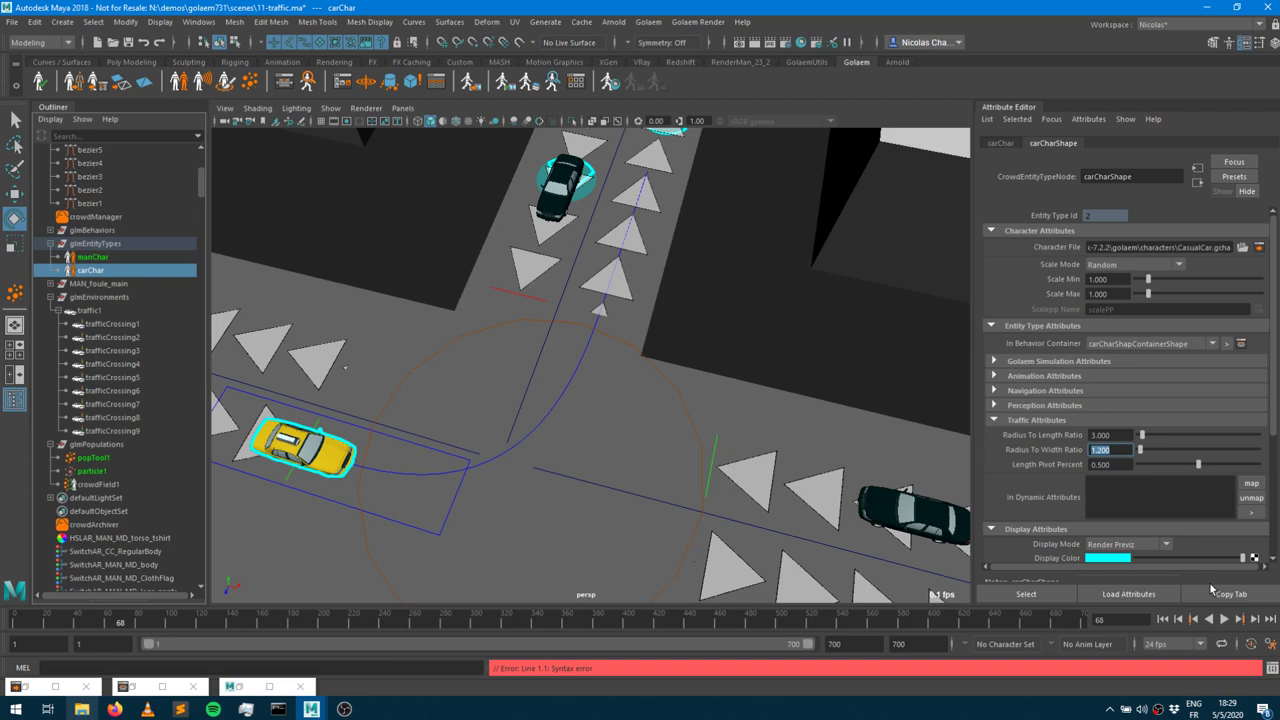
# Restart the simulation, advance it to frame 3 and examine the taxi's resized box in its lane.
pyautogui.click(1163, 619)
pyautogui.click(1256, 619)
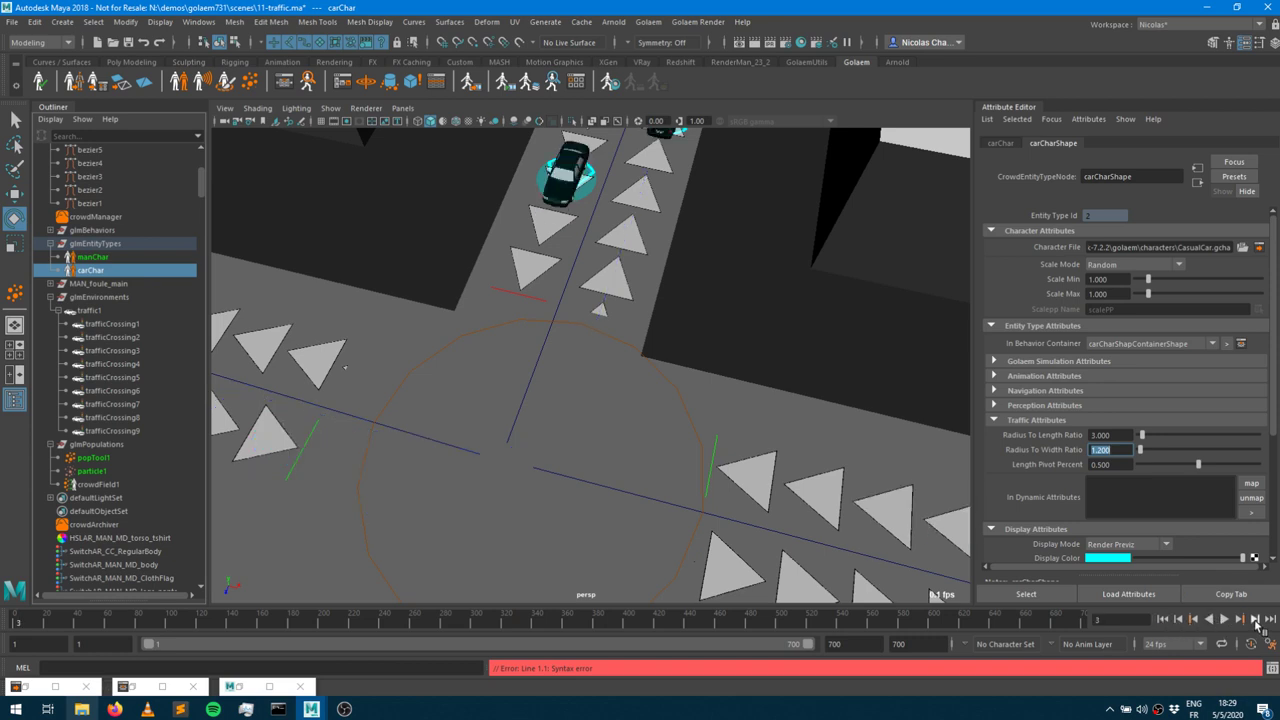
pyautogui.keyDown('alt'); pyautogui.moveTo(669, 392); pyautogui.dragTo(640, 435); pyautogui.keyUp('alt')
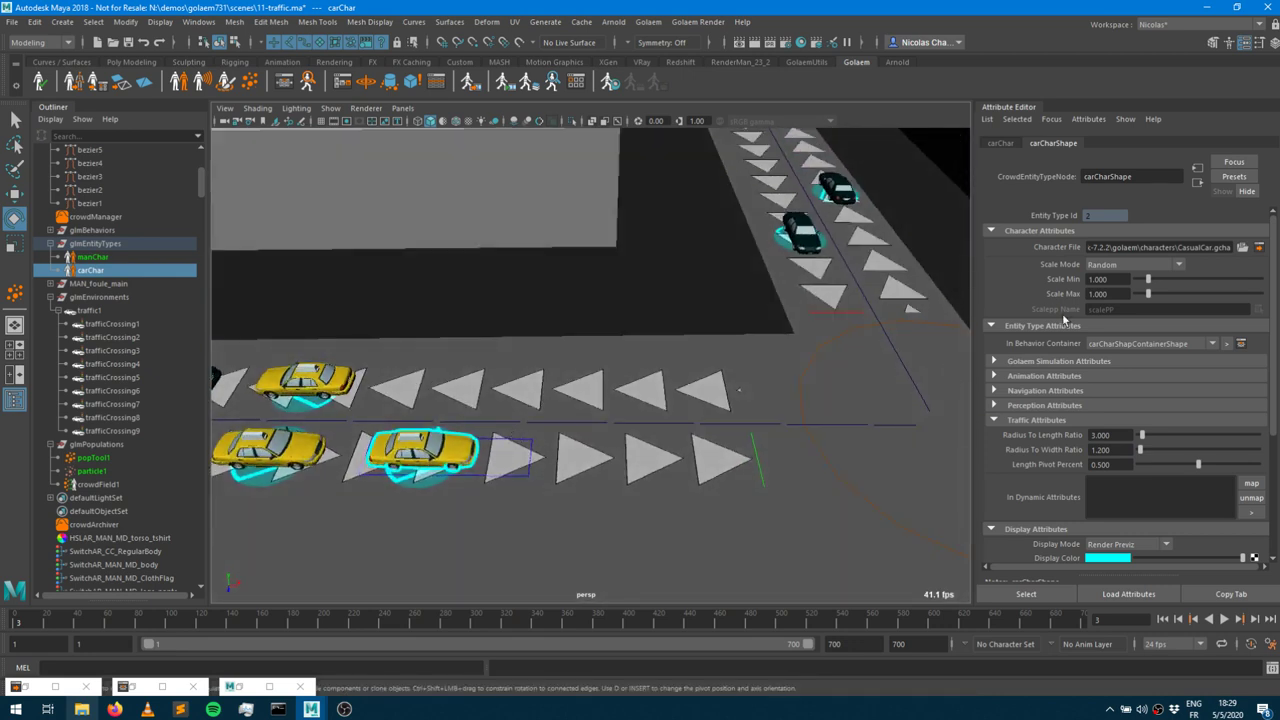
# Set carChar's Radius To Length Ratio to 2 and advance the simulation a few frames from the start.
pyautogui.click(1110, 435)
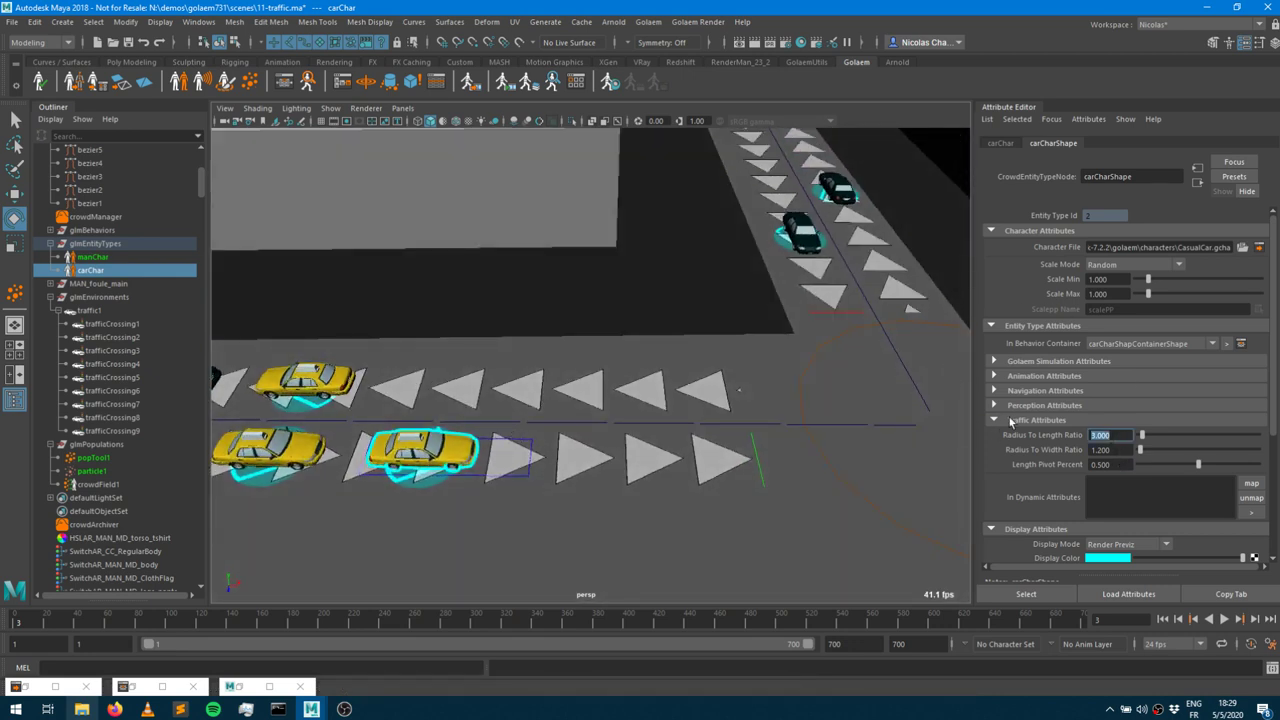
pyautogui.write('2')
pyautogui.press('Tab')
pyautogui.click(1162, 619)
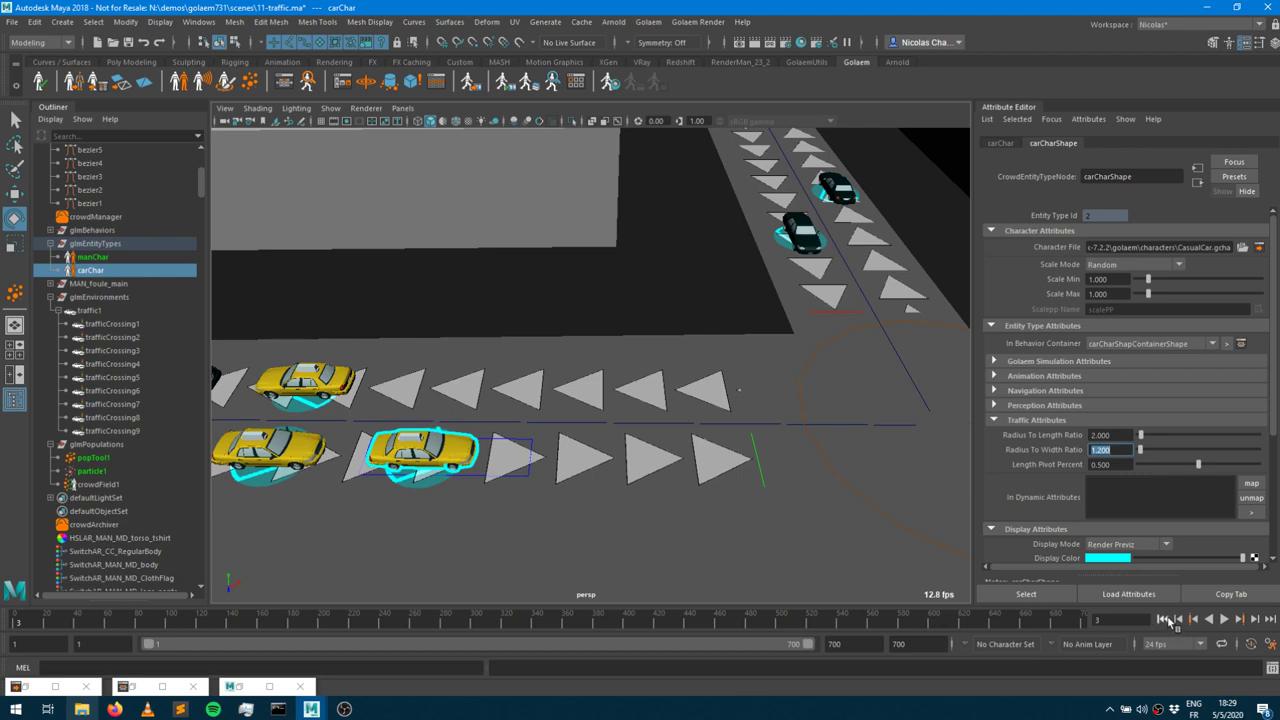
pyautogui.click(1255, 619)
pyautogui.click(1255, 619)
# Set the Radius To Length Ratio to 1.5, replay from the start and watch the cars queue at the crossing.
pyautogui.hotkey('shift', 'Tab')
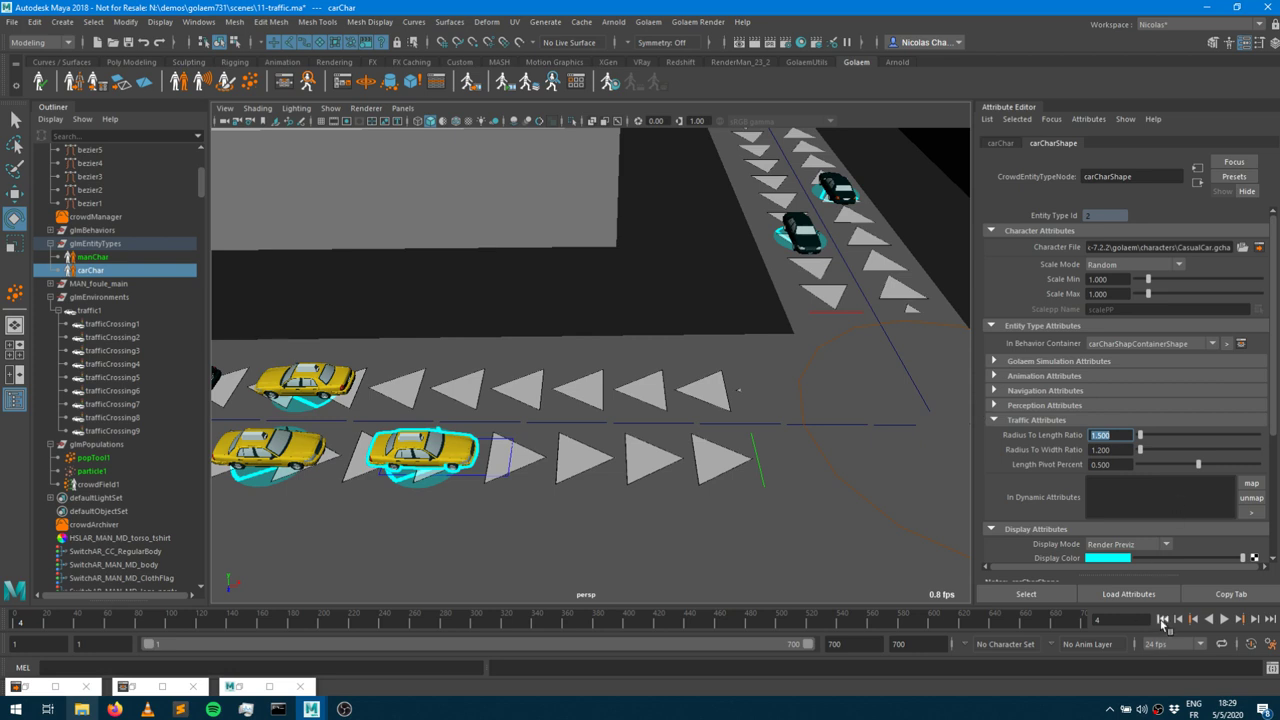
pyautogui.click(1163, 619)
pyautogui.click(1224, 619)
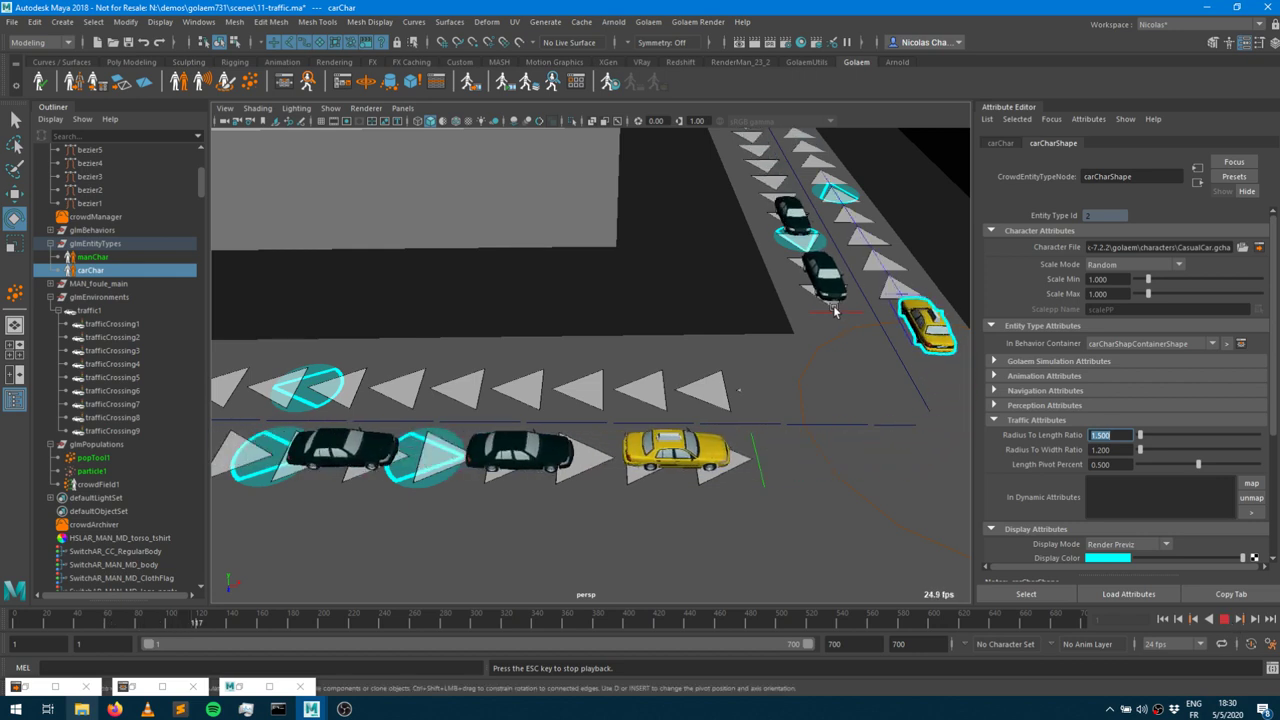
pyautogui.keyDown('alt'); pyautogui.moveTo(824, 300); pyautogui.dragTo(634, 408); pyautogui.keyUp('alt')
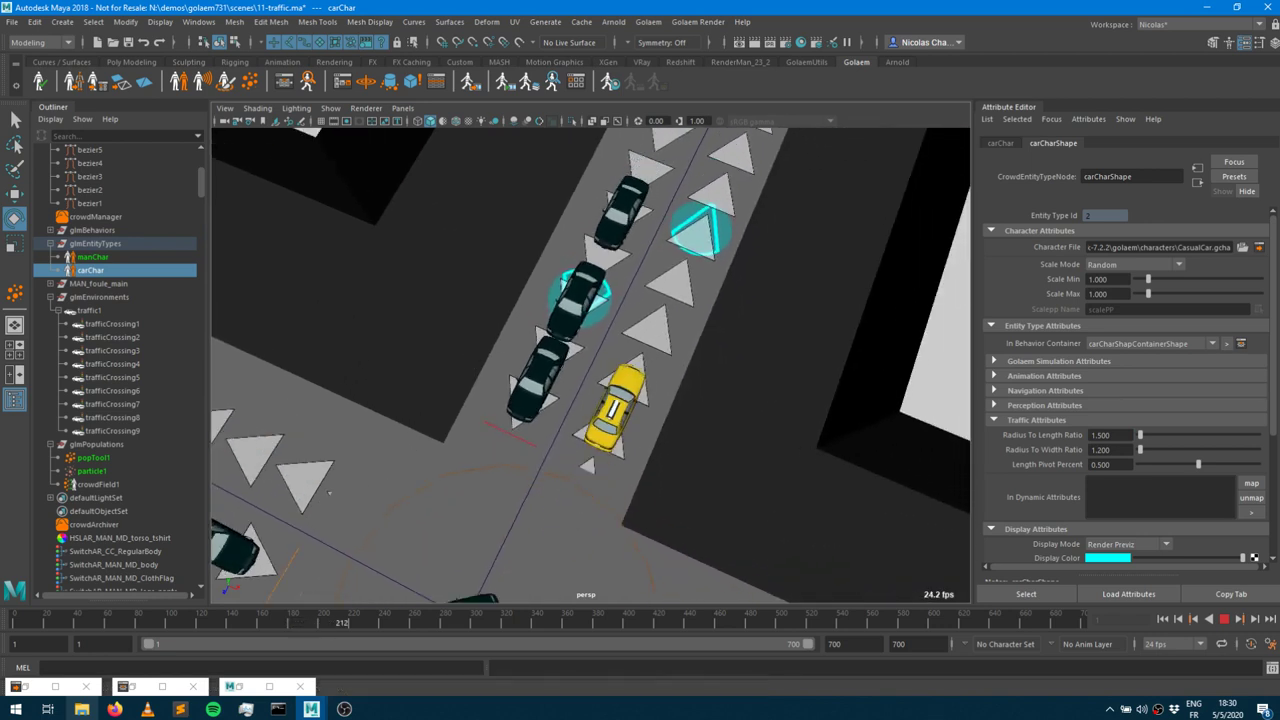
pyautogui.press('Escape')
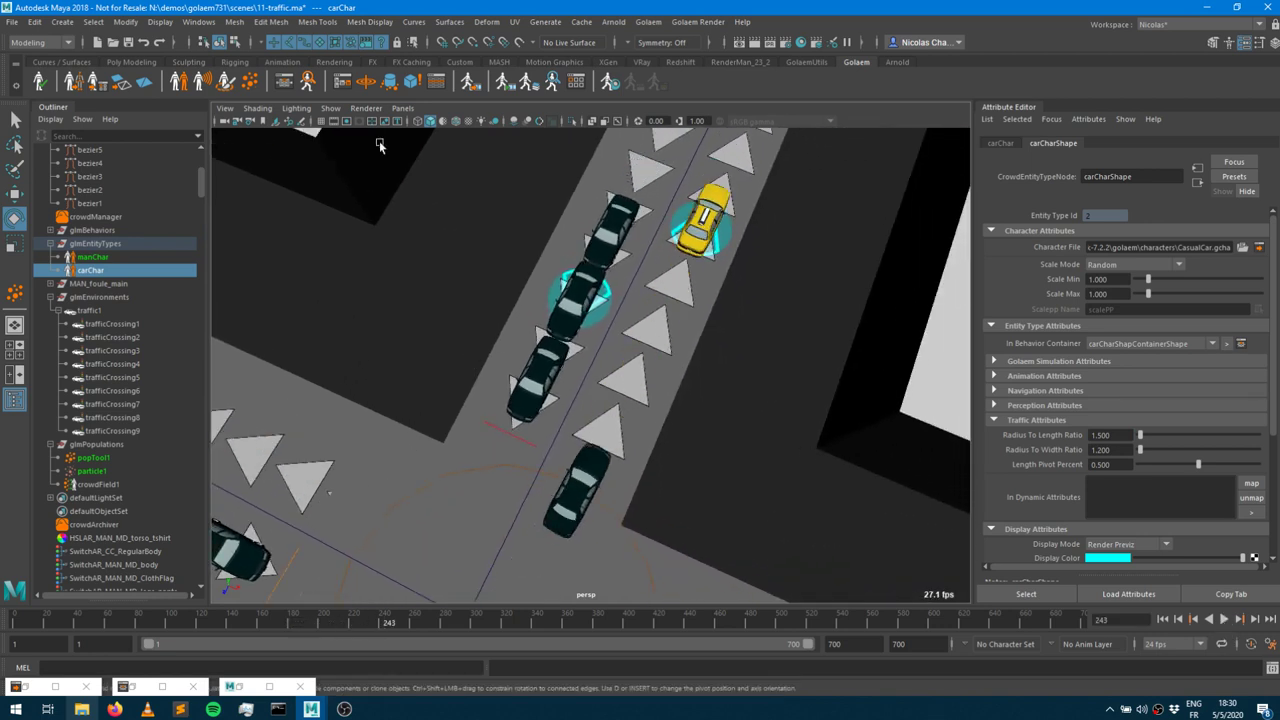
# Set the Traffic behavior's Safety Distance Min to 1.2 and Max to 1.5, and minimize the behavior editor.
pyautogui.click(283, 81)
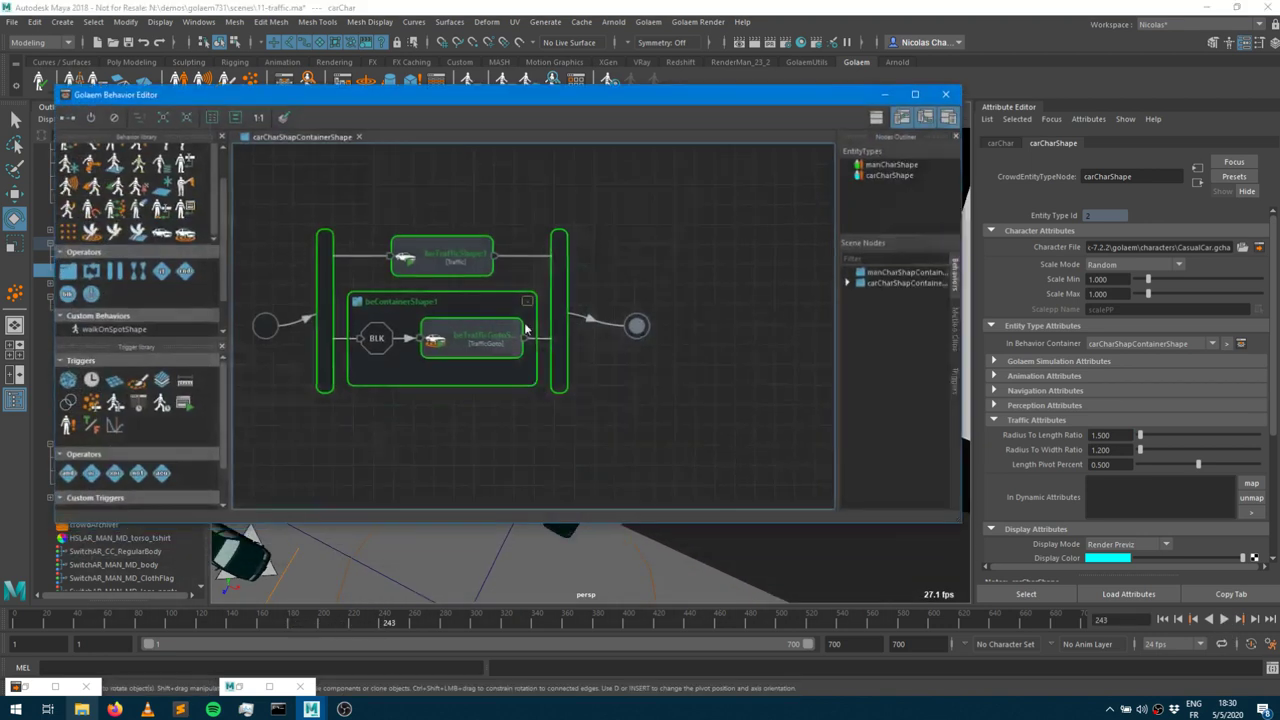
pyautogui.click(428, 274)
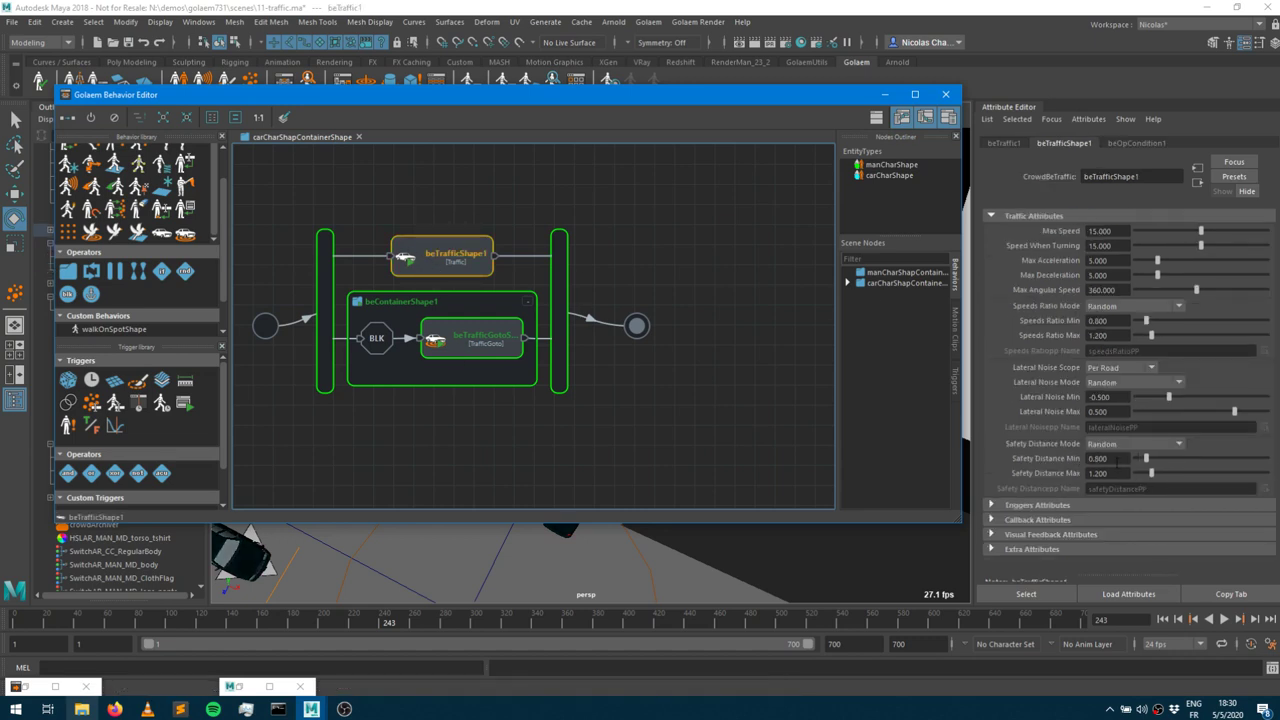
pyautogui.click(1117, 458)
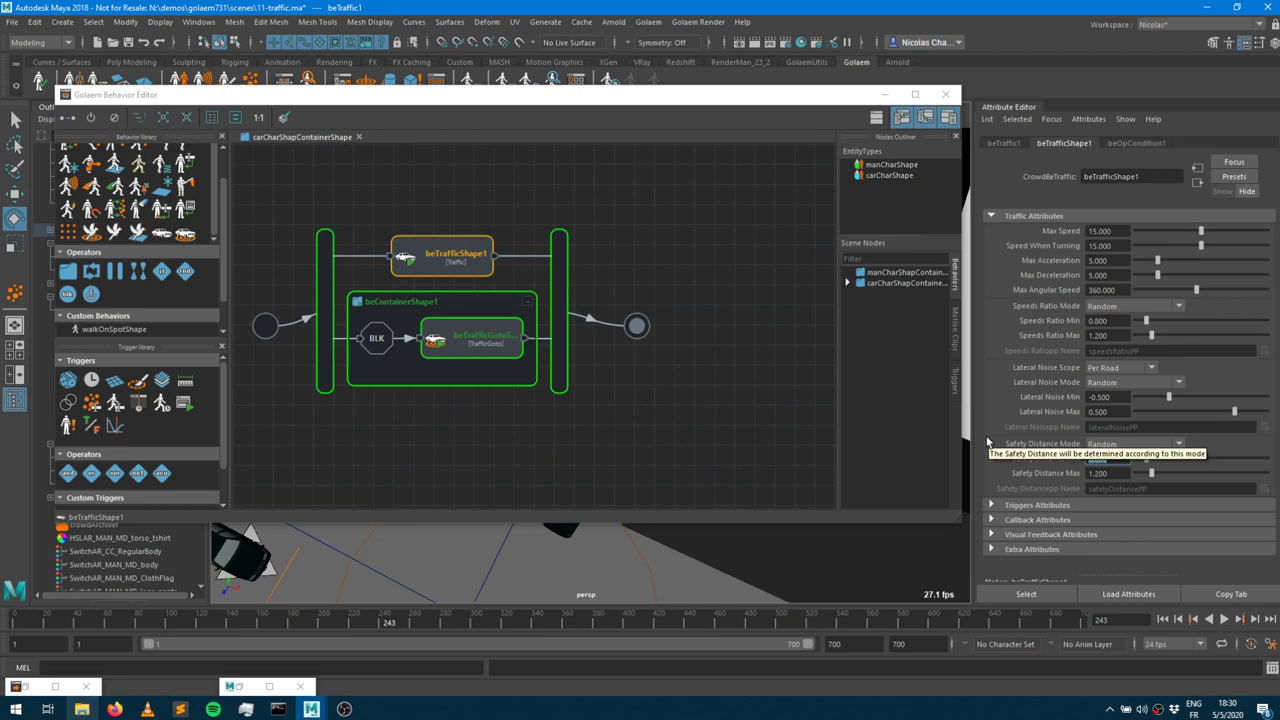
pyautogui.press('Tab')
pyautogui.write('1.5')
pyautogui.press('Tab')
pyautogui.click(885, 95)
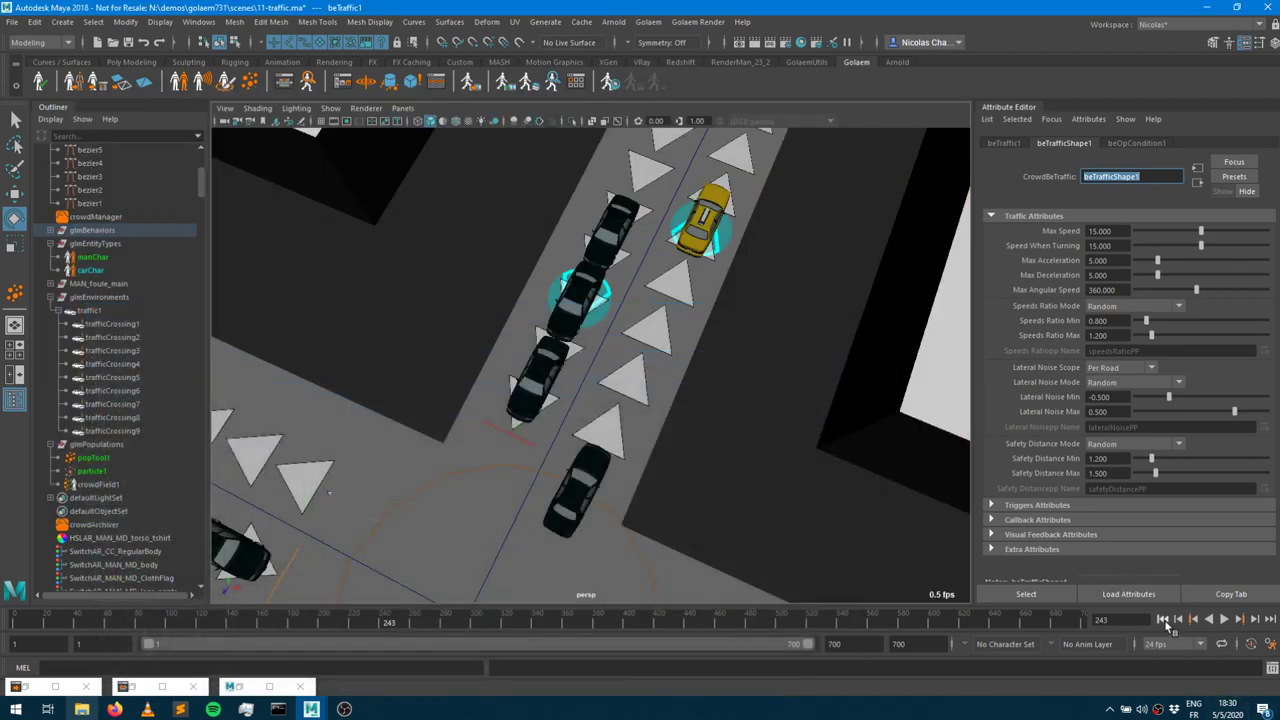
# Replay the simulation from the start, watch the traffic across the surrounding blocks, and stop it.
pyautogui.click(1163, 619)
pyautogui.click(1224, 619)
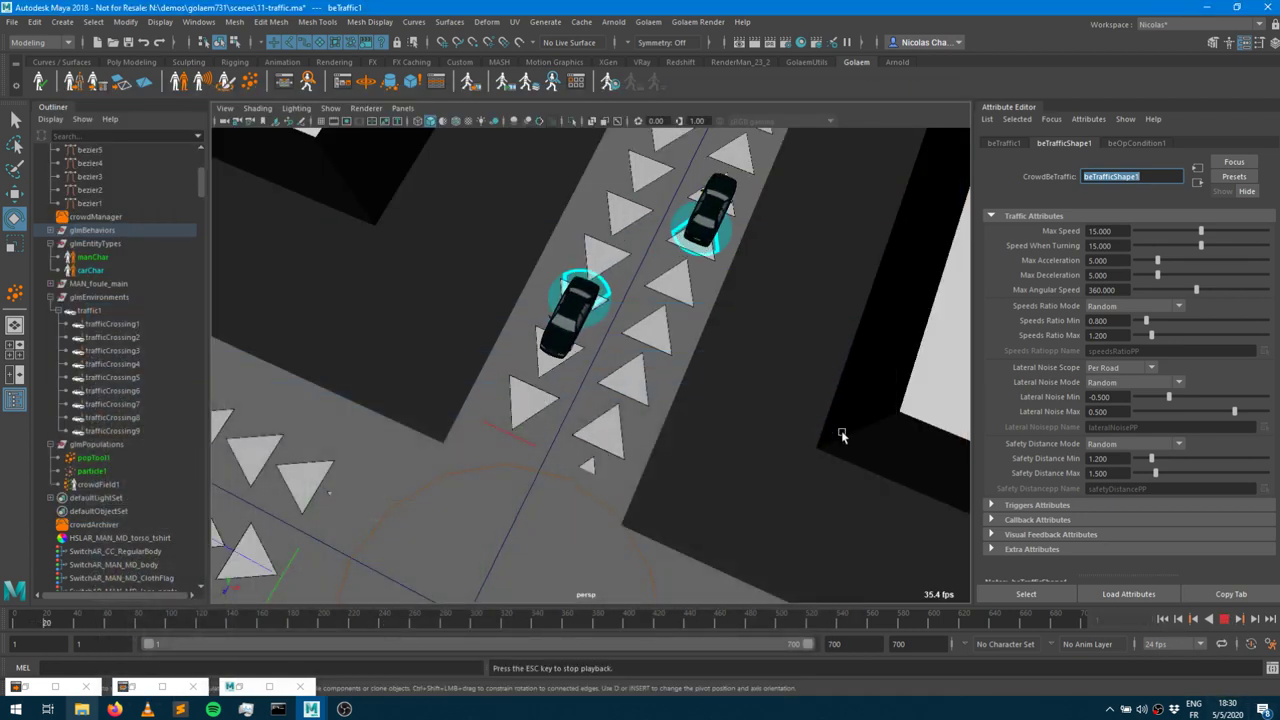
pyautogui.scroll(-5, 443, 377)
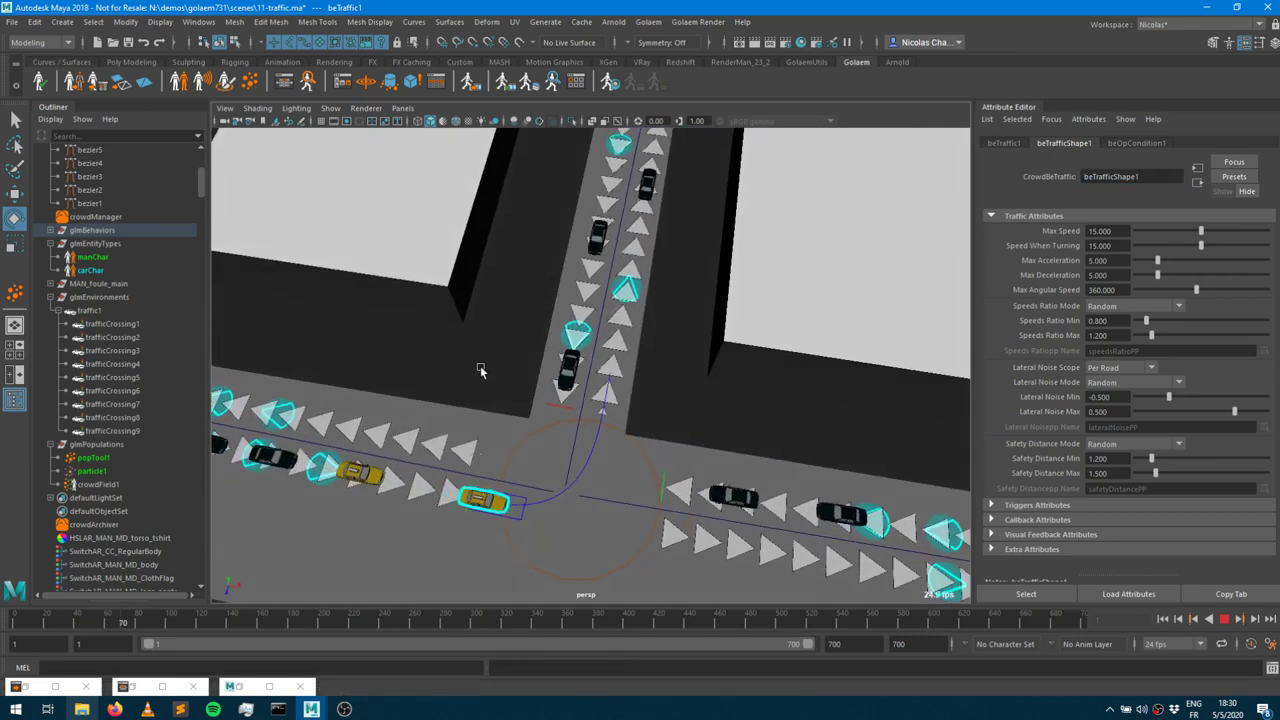
pyautogui.keyDown('alt'); pyautogui.moveTo(480, 372); pyautogui.dragTo(560, 413); pyautogui.keyUp('alt')
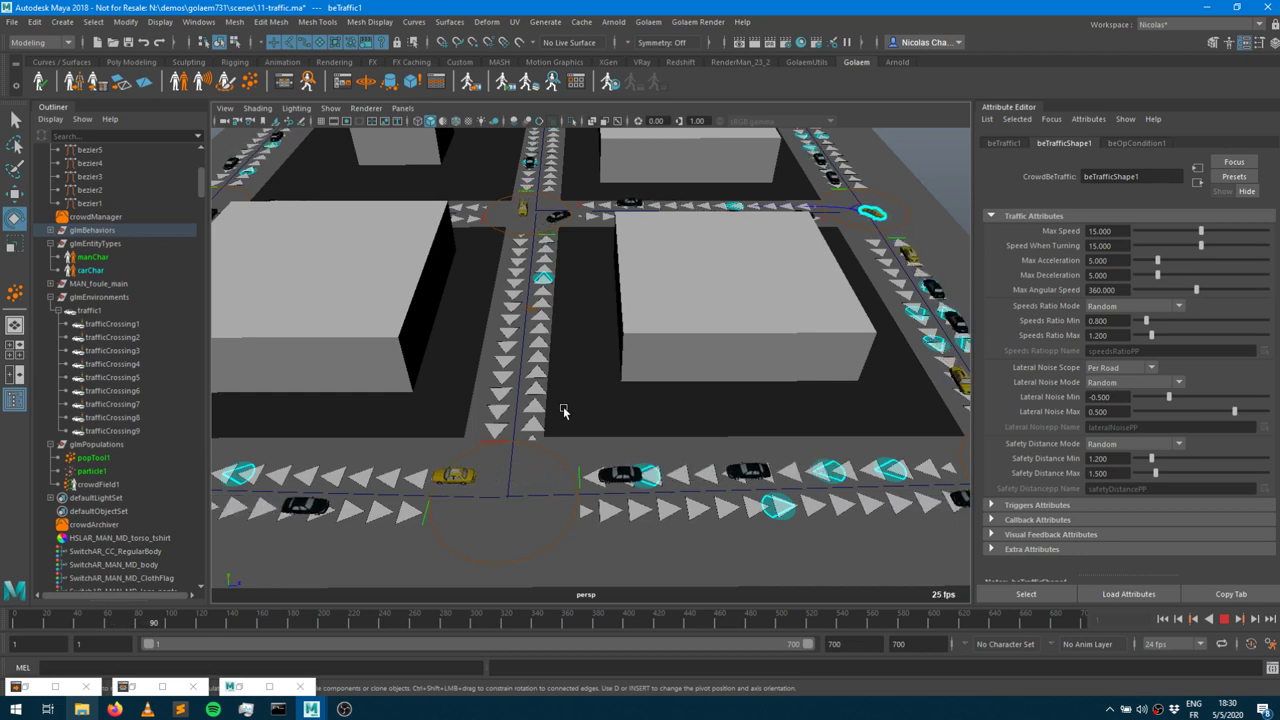
pyautogui.click(1225, 620)
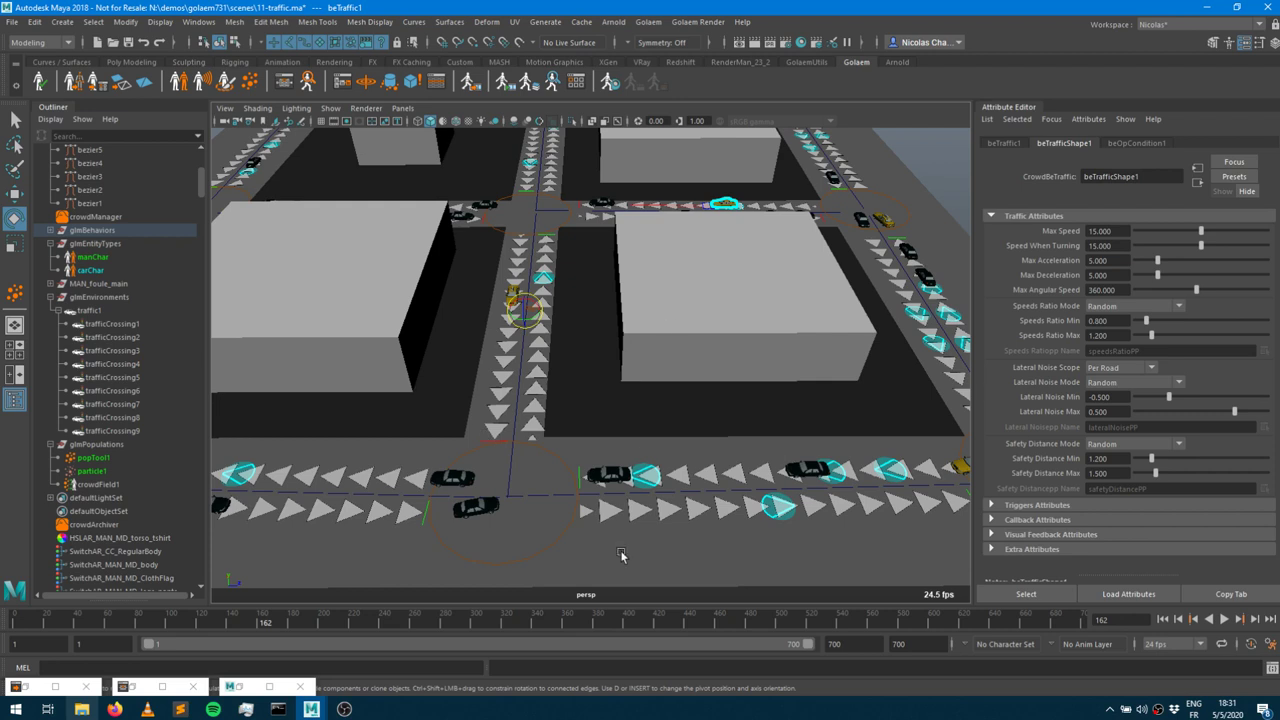
# Select the taxi on the street between the two crossings and bring up the cars' behavior graph.
pyautogui.keyDown('alt'); pyautogui.moveTo(416, 377); pyautogui.dragTo(490, 372); pyautogui.keyUp('alt')
pyautogui.click(483, 370)
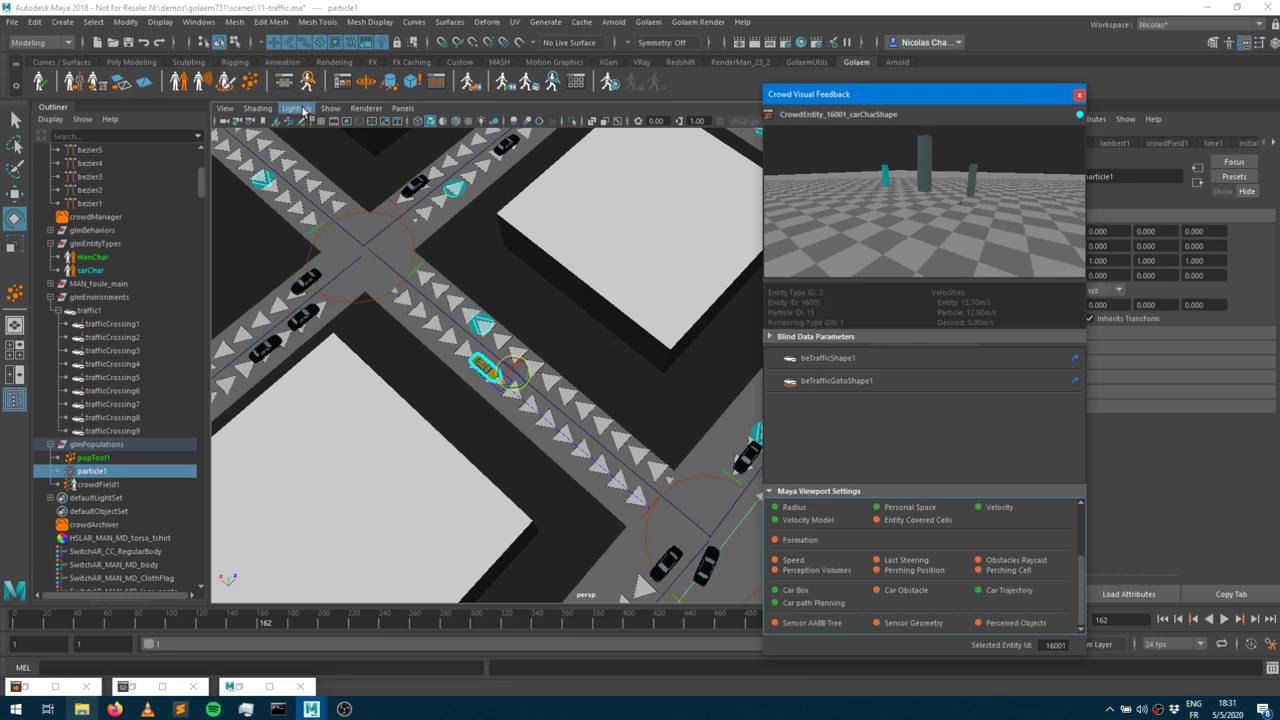
pyautogui.click(284, 81)
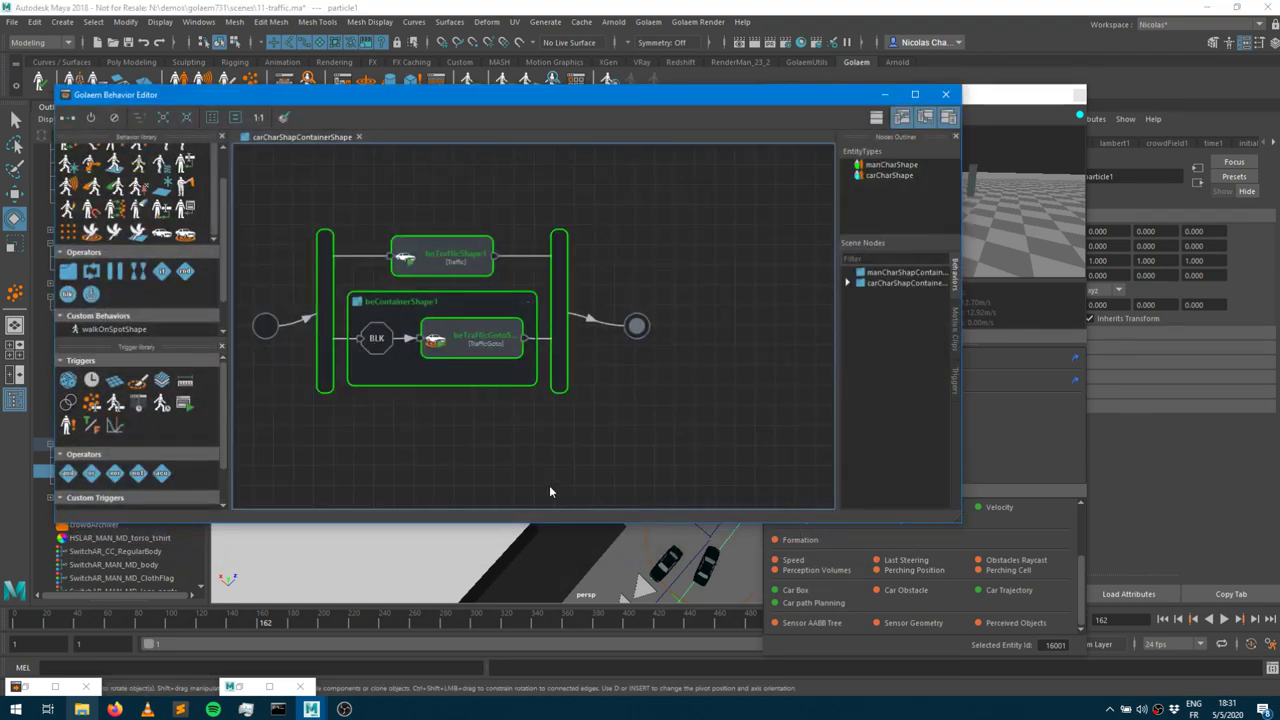
# Enter the container behavior, space out its nodes, and insert an IF operator between the BLK operator and the TrafficGoto behavior.
pyautogui.doubleClick(468, 309)
pyautogui.moveTo(466, 330); pyautogui.dragTo(356, 338)
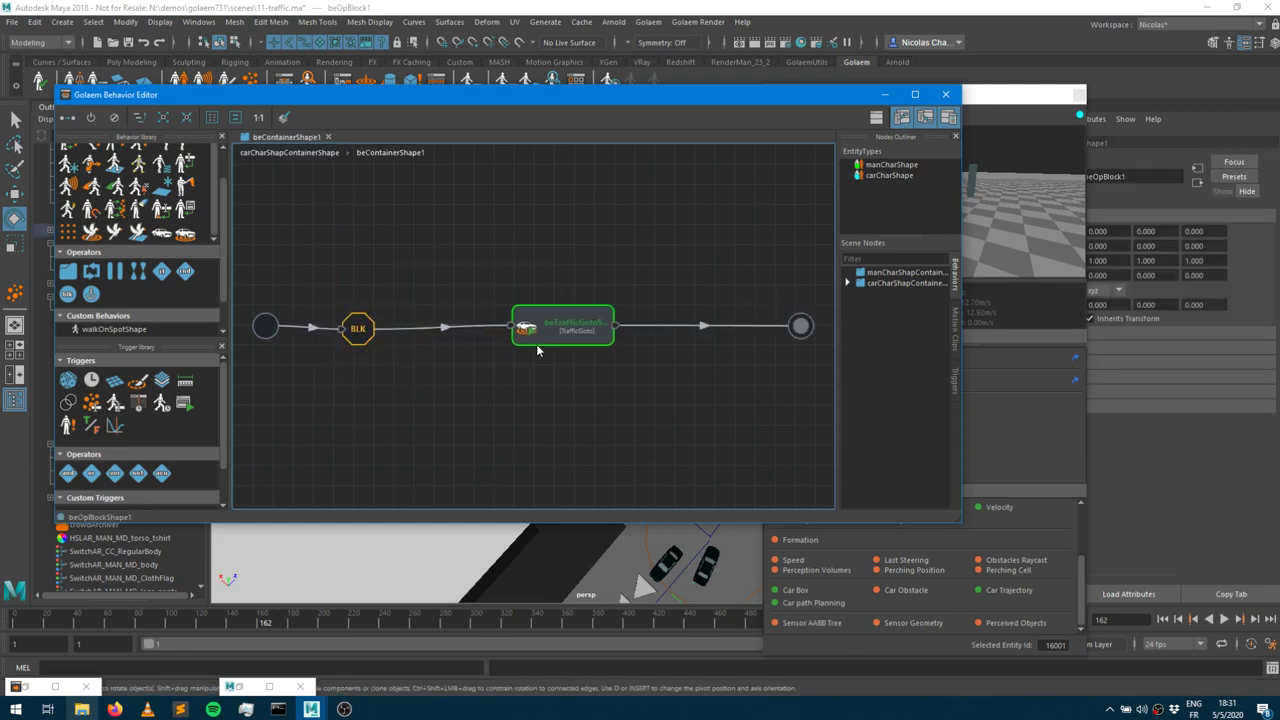
pyautogui.moveTo(553, 348); pyautogui.dragTo(628, 347)
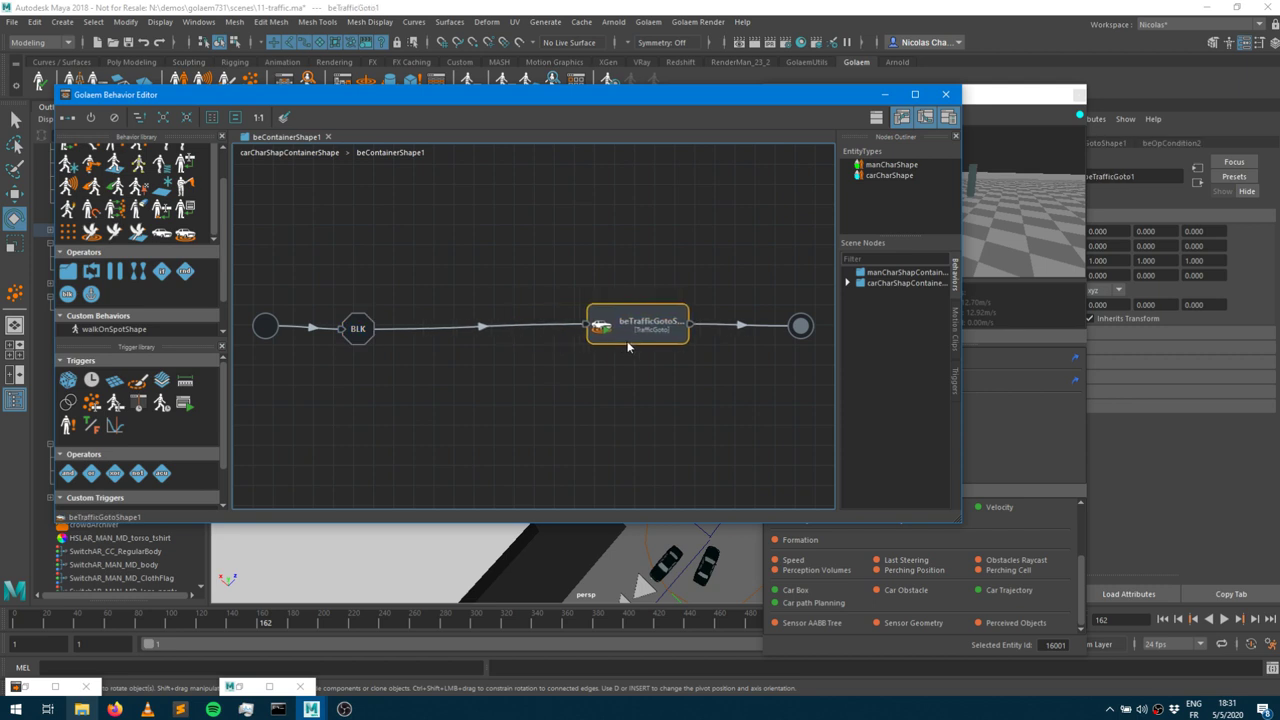
pyautogui.moveTo(164, 278); pyautogui.dragTo(475, 336)
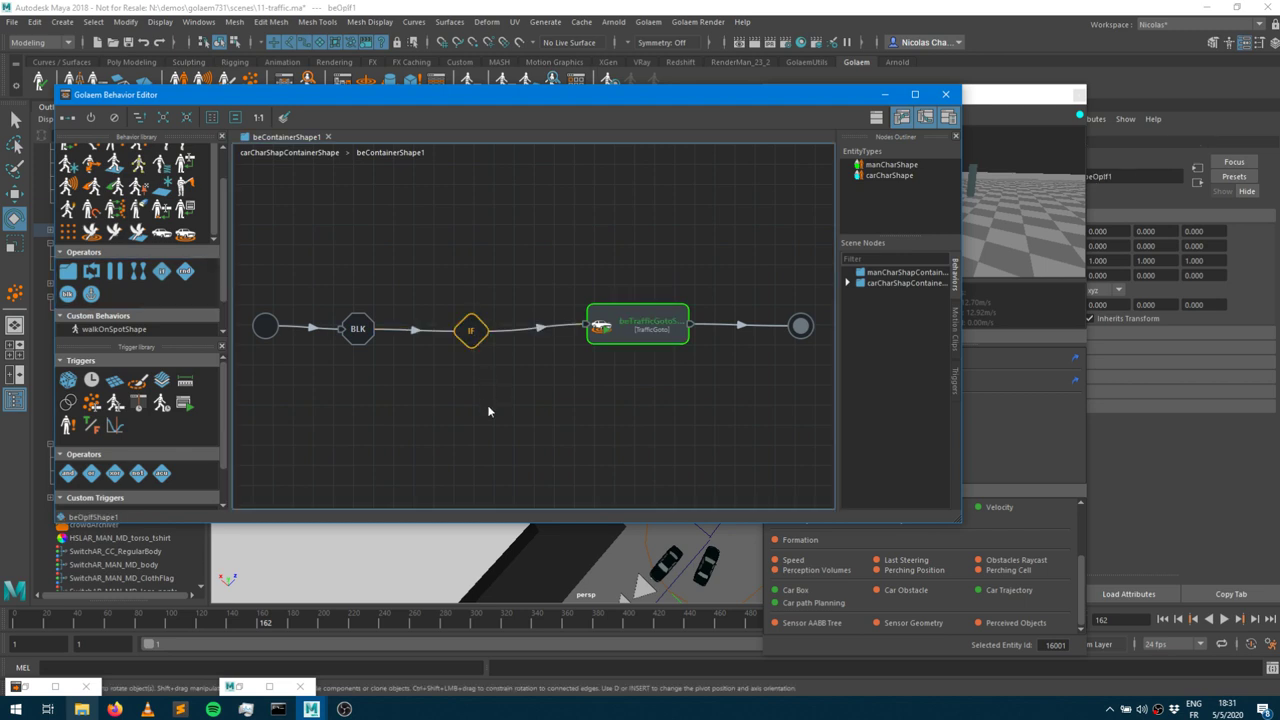
# Duplicate the TrafficGoto behavior and wire the copy as a second branch from the IF operator to the end node.
pyautogui.moveTo(618, 341)
pyautogui.mouseDown()
pyautogui.moveTo(608, 270)
pyautogui.moveTo(622, 333)
pyautogui.mouseUp()
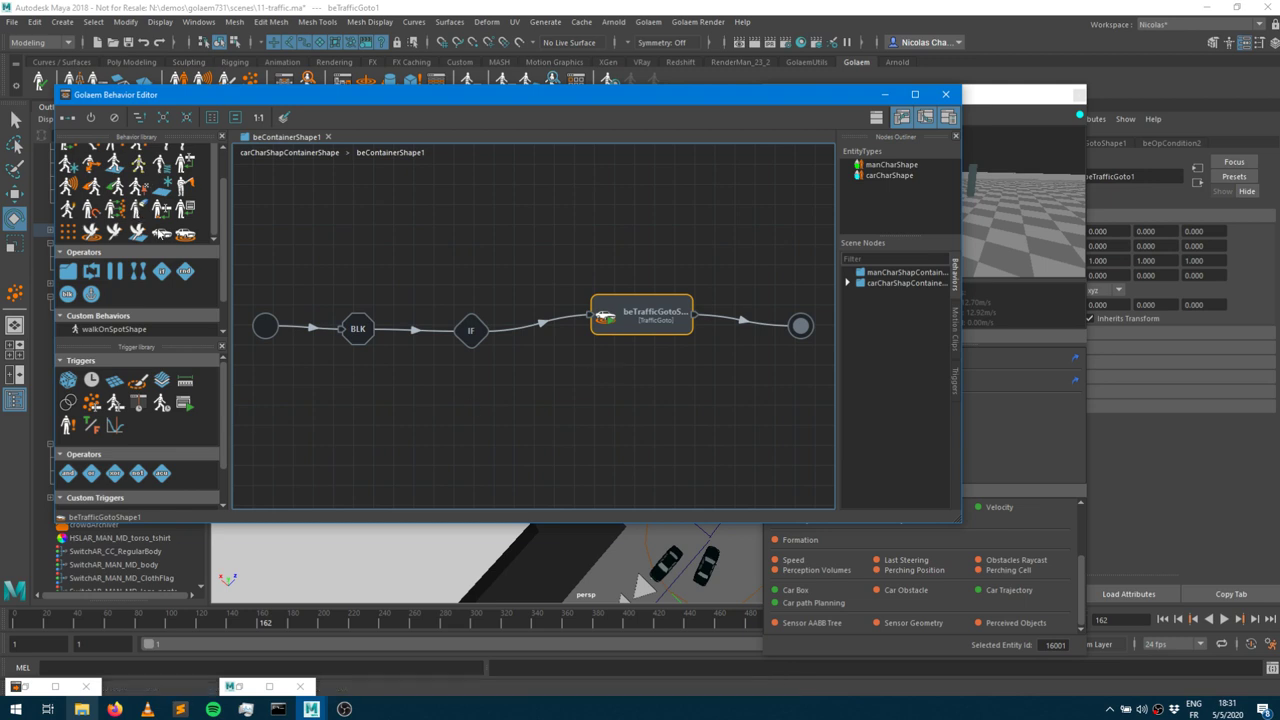
pyautogui.hotkey('ctrl', 'v')
pyautogui.moveTo(470, 333); pyautogui.dragTo(614, 436)
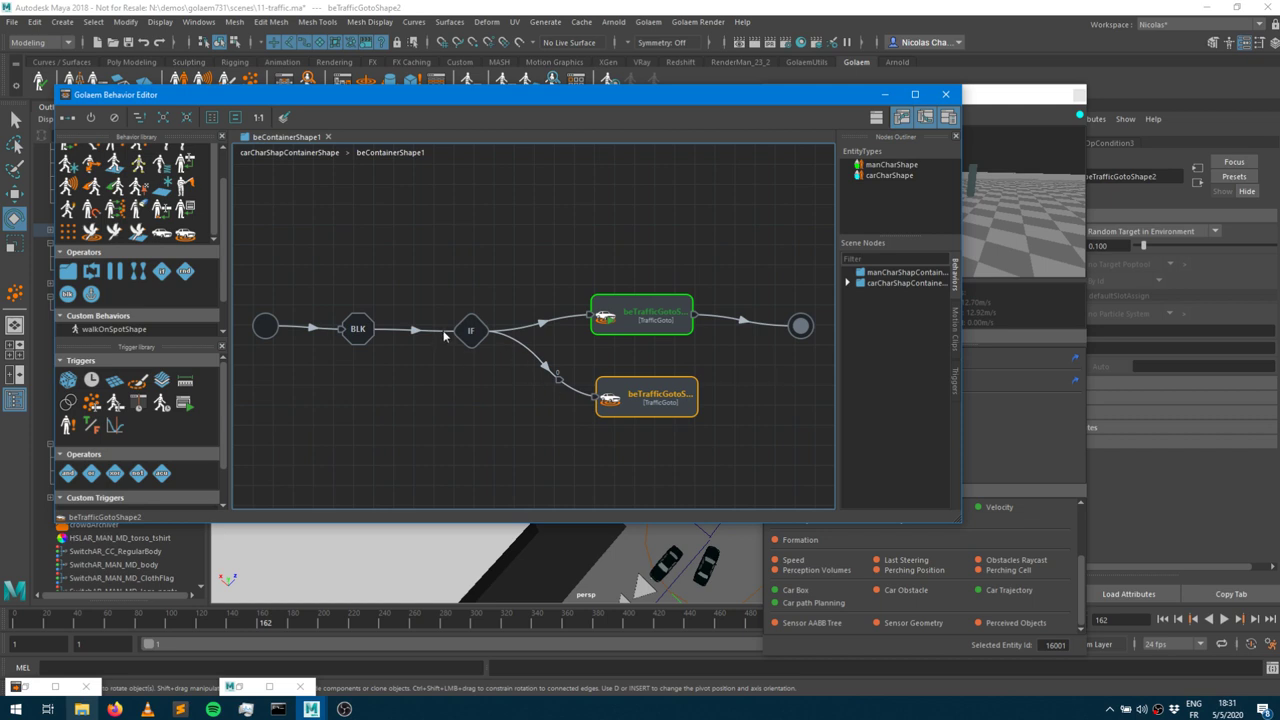
pyautogui.moveTo(697, 398); pyautogui.dragTo(800, 326)
pyautogui.moveTo(619, 406); pyautogui.dragTo(558, 399)
# Open the condition on the IF operator's branch to the duplicated TrafficGoto and add an expression trigger to it.
pyautogui.doubleClick(536, 395)
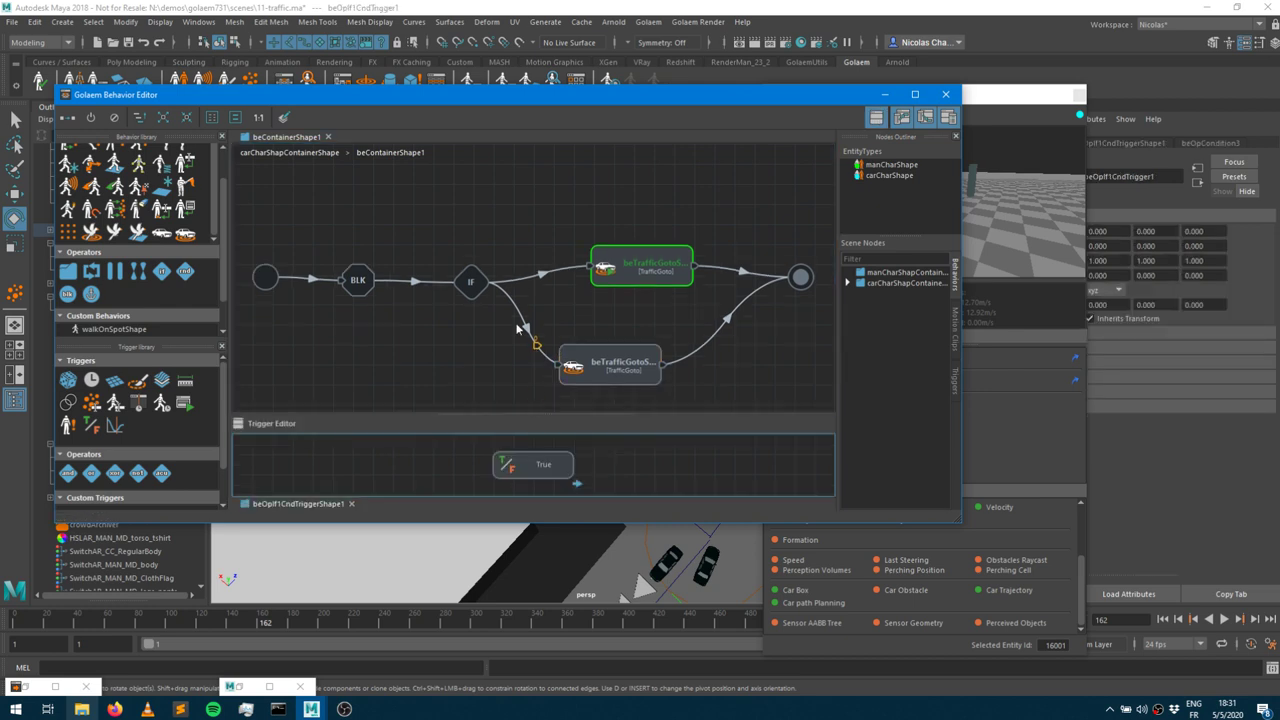
pyautogui.moveTo(115, 403); pyautogui.dragTo(386, 465)
pyautogui.click(420, 471)
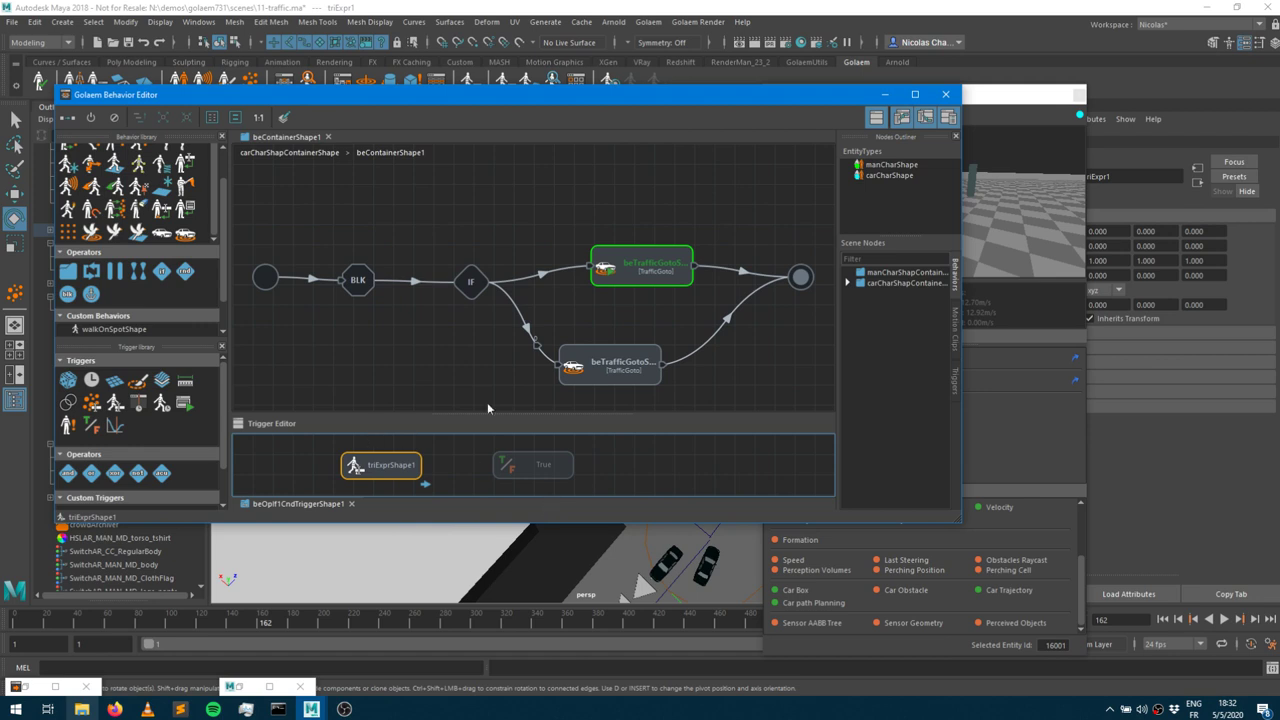
# Set the trigger's Expression to this.entityId with the == operator and a Value of 16001.
pyautogui.click(1008, 140)
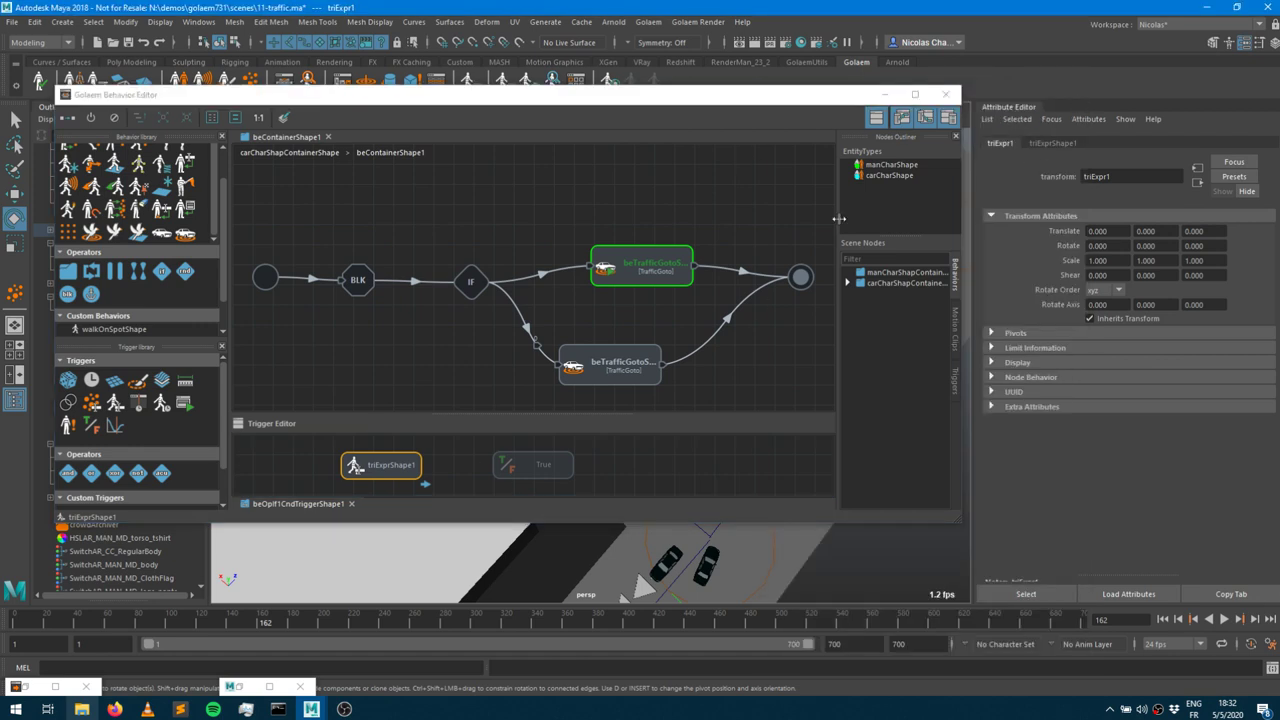
pyautogui.click(1057, 143)
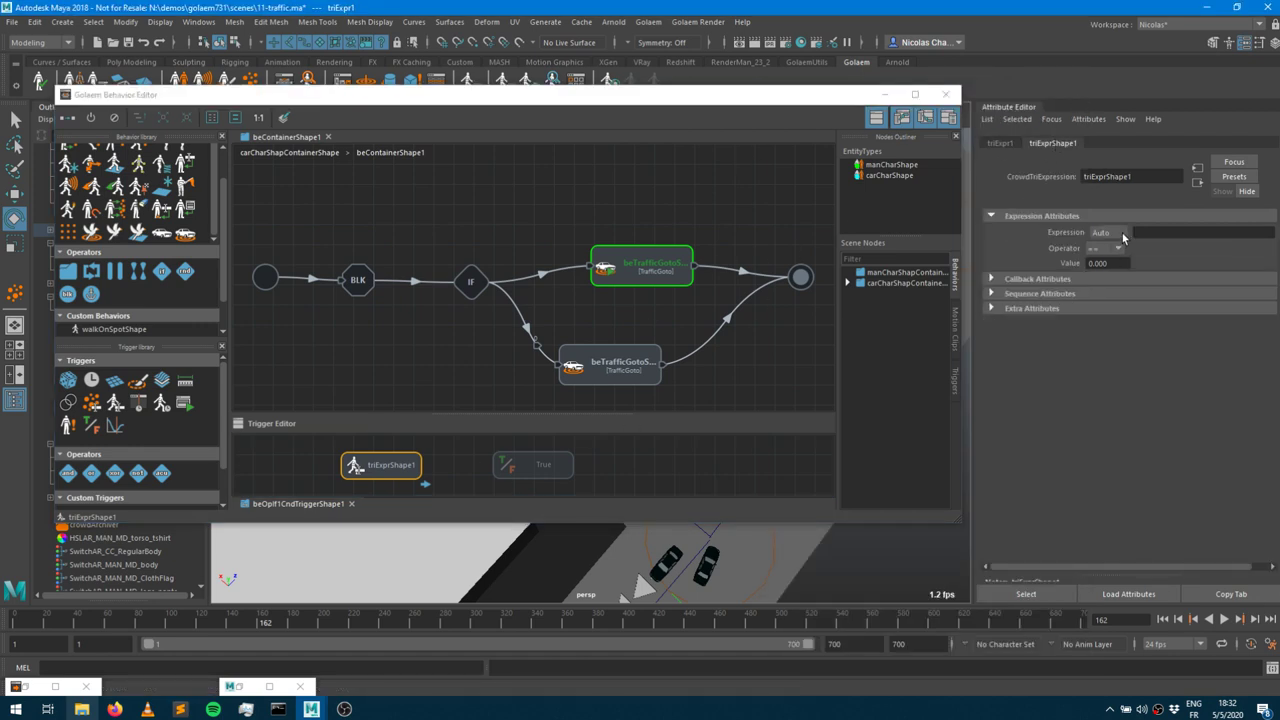
pyautogui.moveTo(972, 215); pyautogui.dragTo(916, 216)
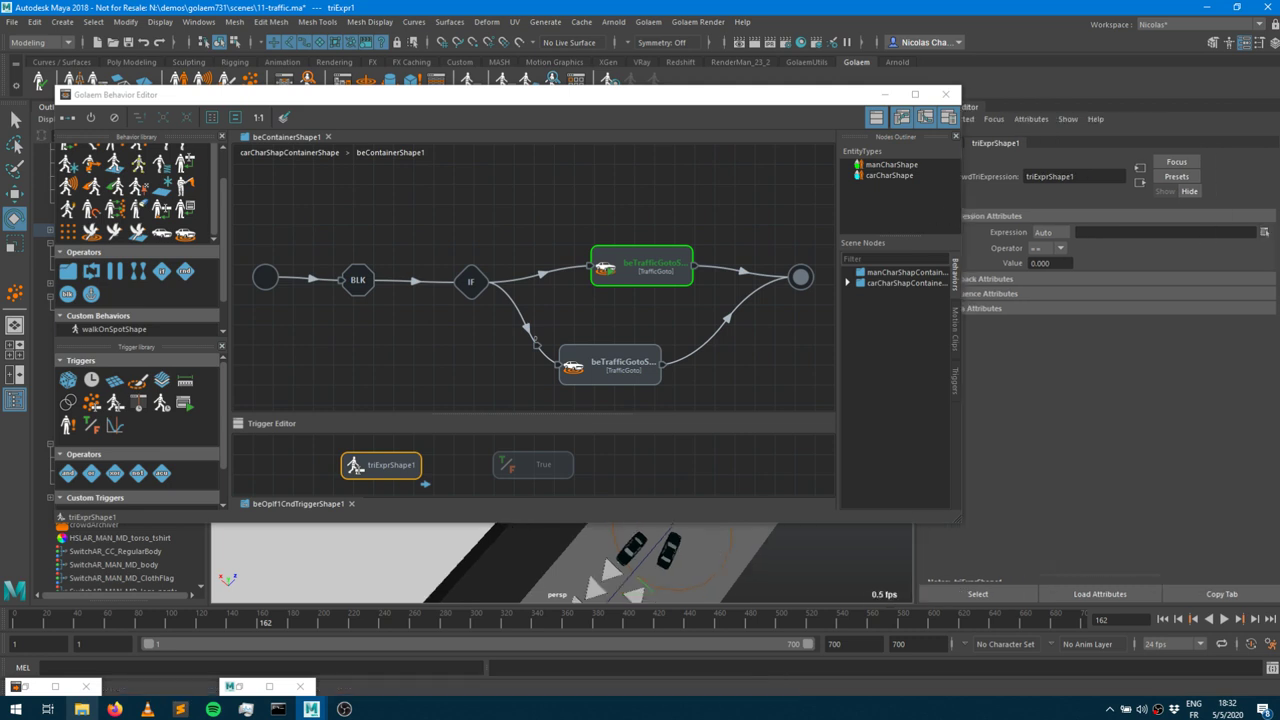
pyautogui.click(1119, 242)
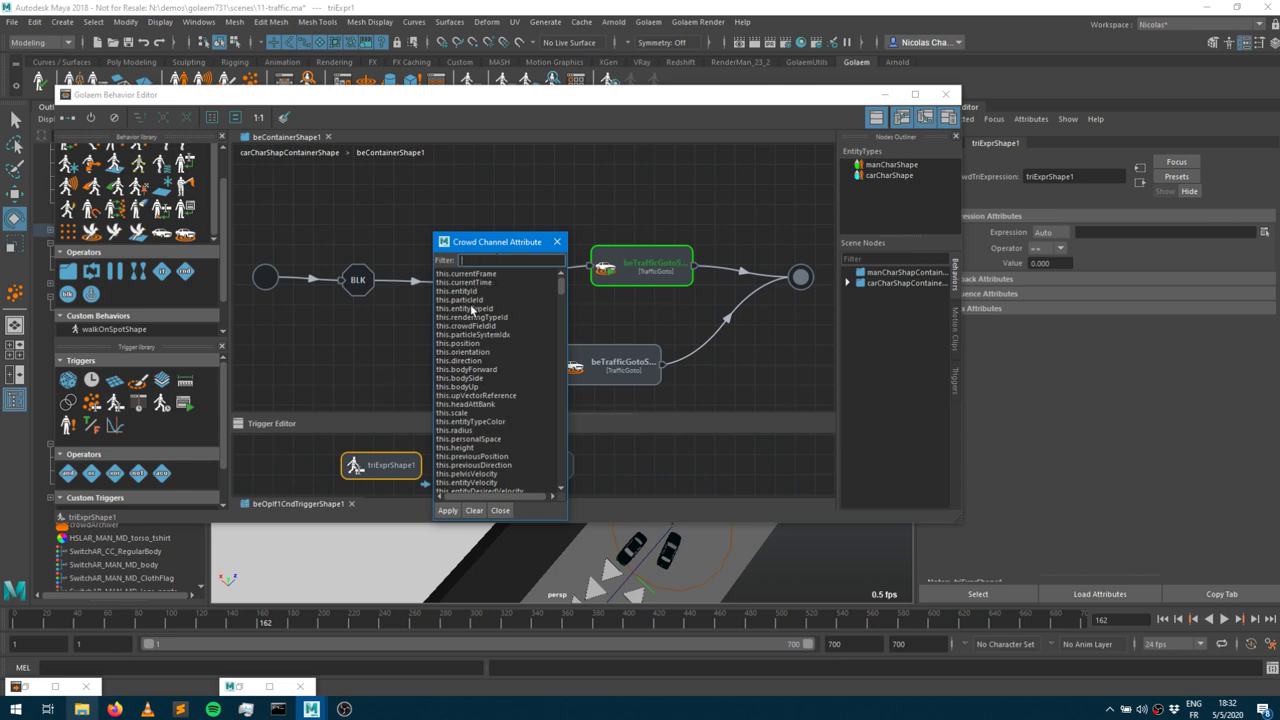
pyautogui.doubleClick(466, 291)
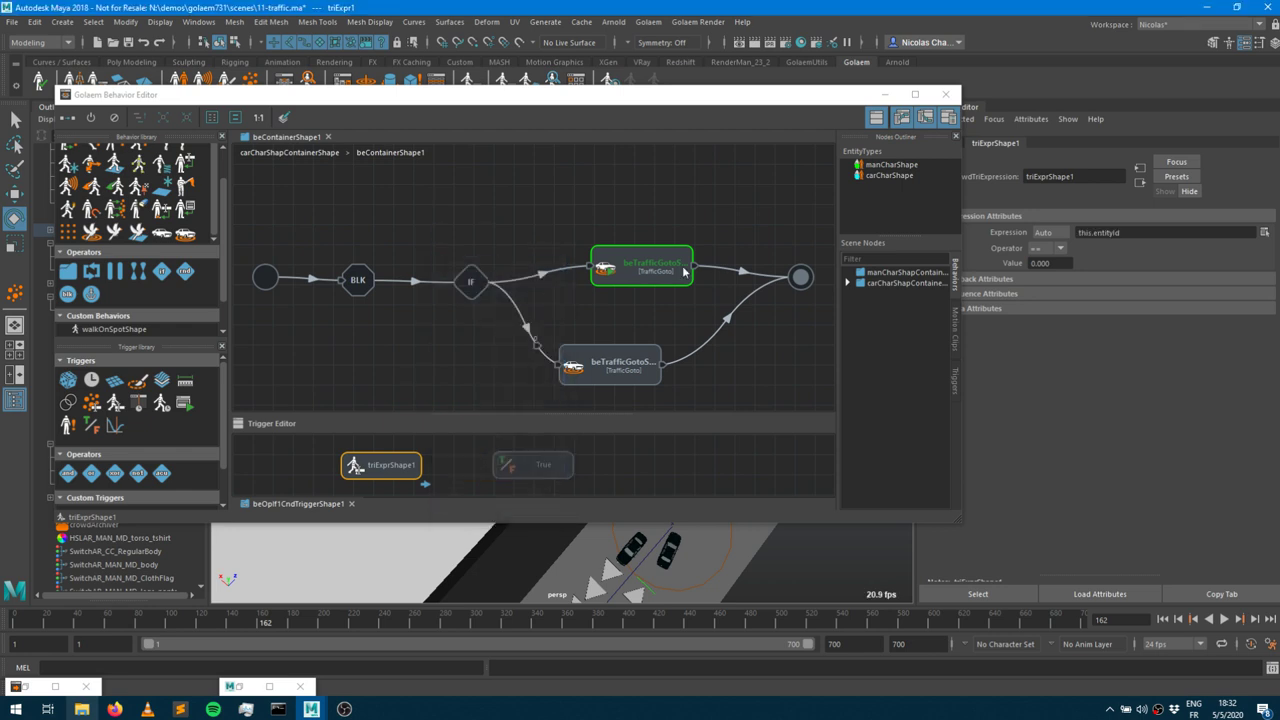
pyautogui.click(1050, 263)
pyautogui.write('16001')
pyautogui.press('Tab')
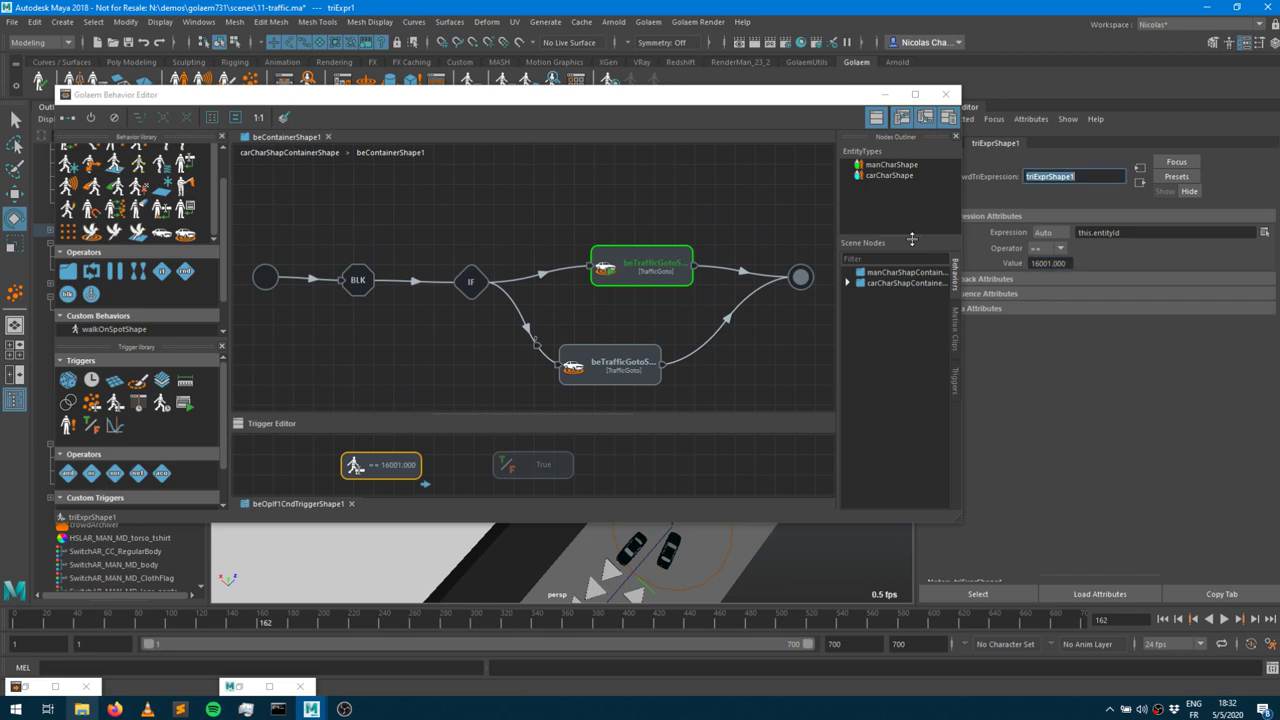
# Set the duplicated TrafficGoto's Target Mode to Use Target Poptool.
pyautogui.click(612, 380)
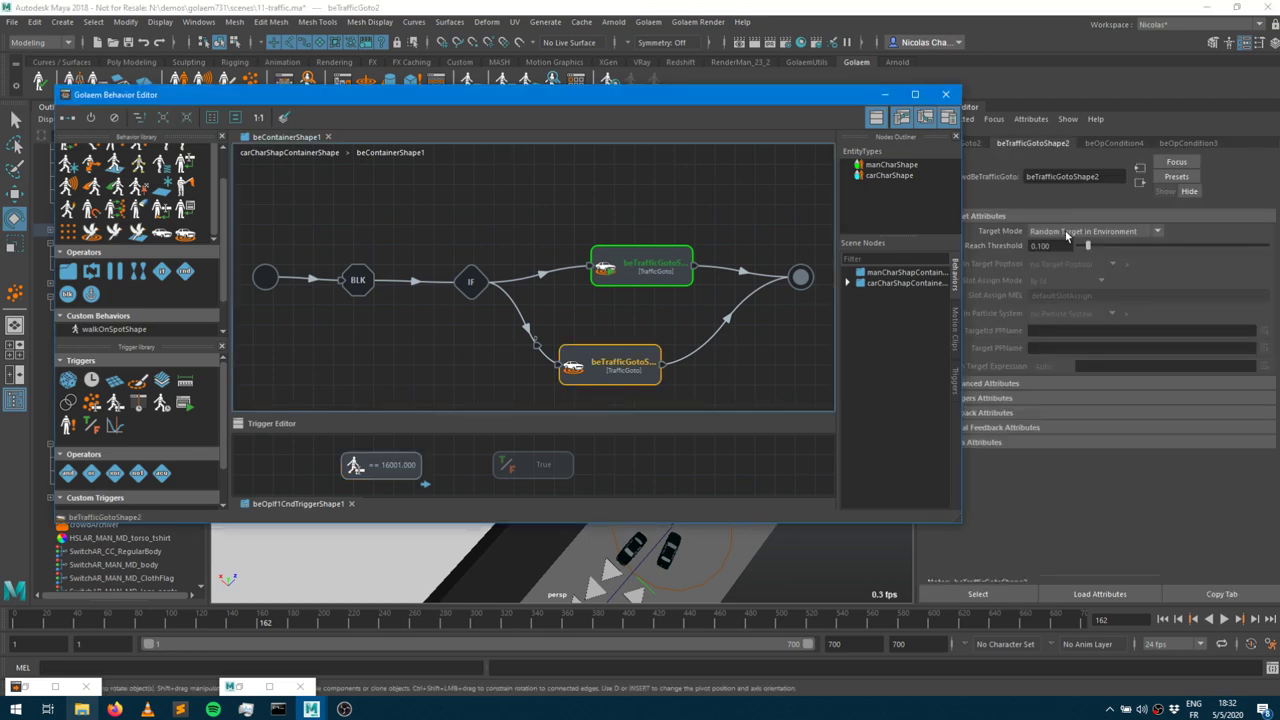
pyautogui.click(1066, 232)
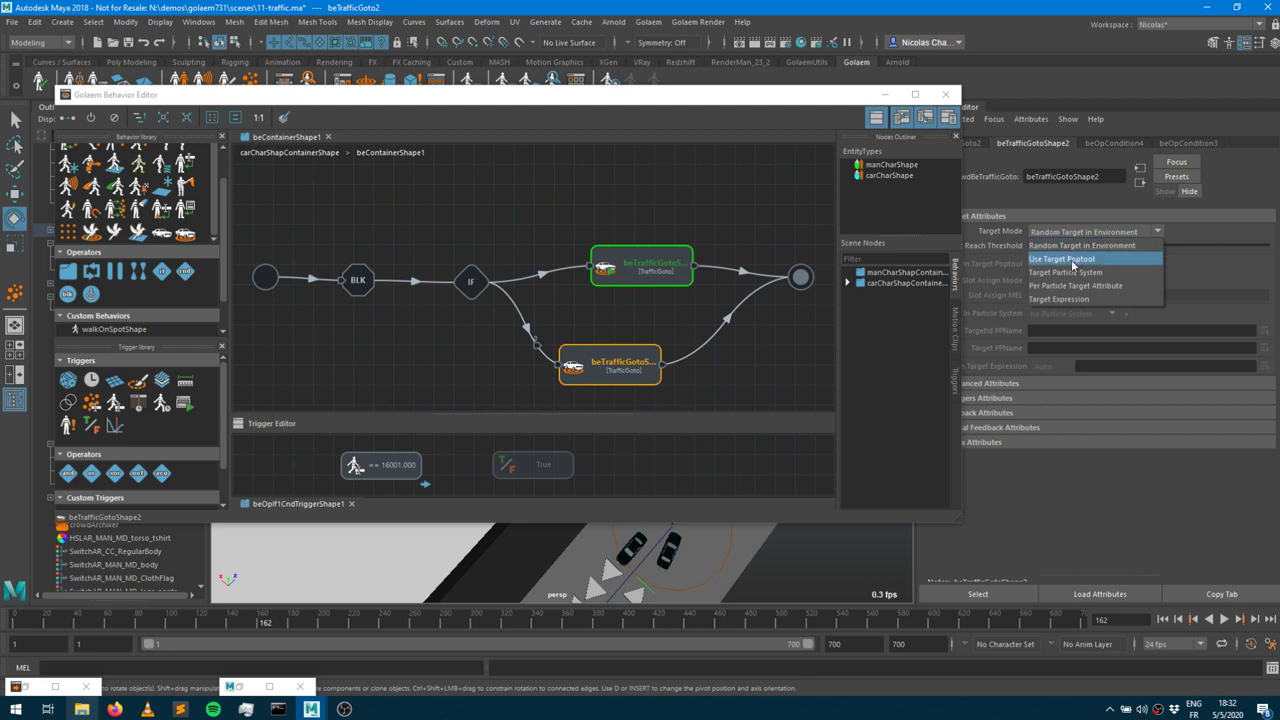
pyautogui.click(1073, 260)
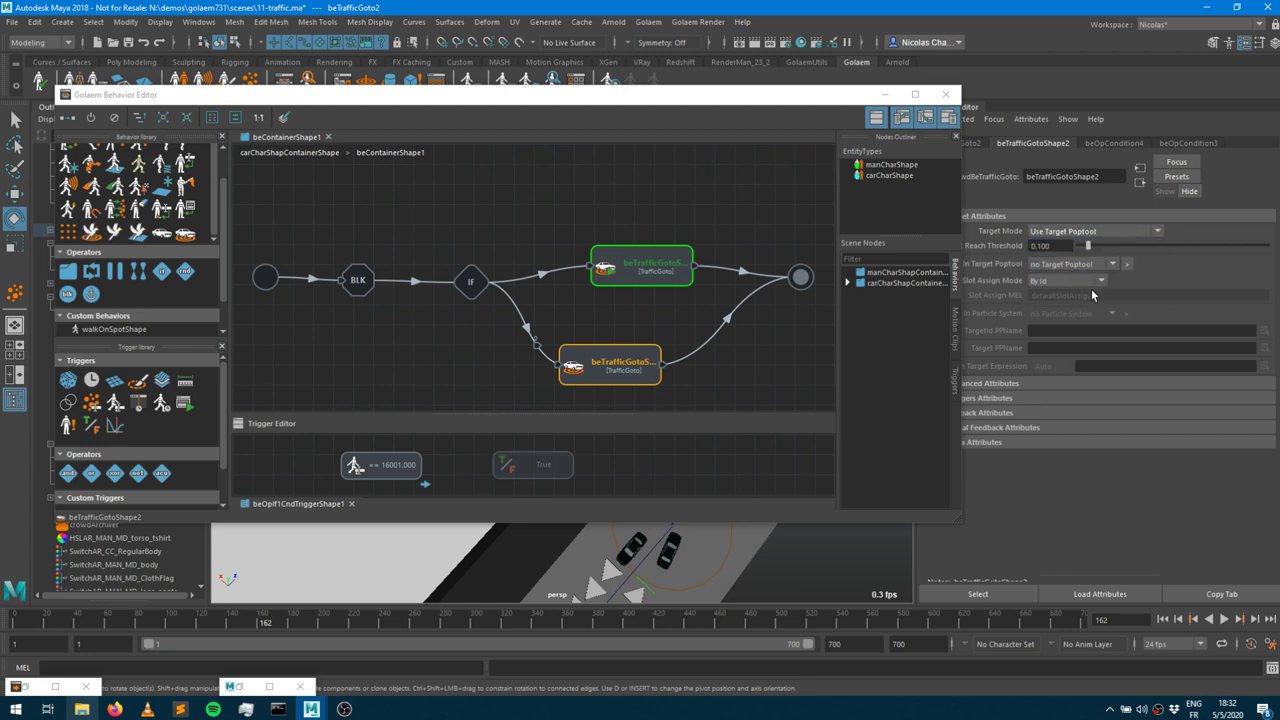
pyautogui.click(1049, 236)
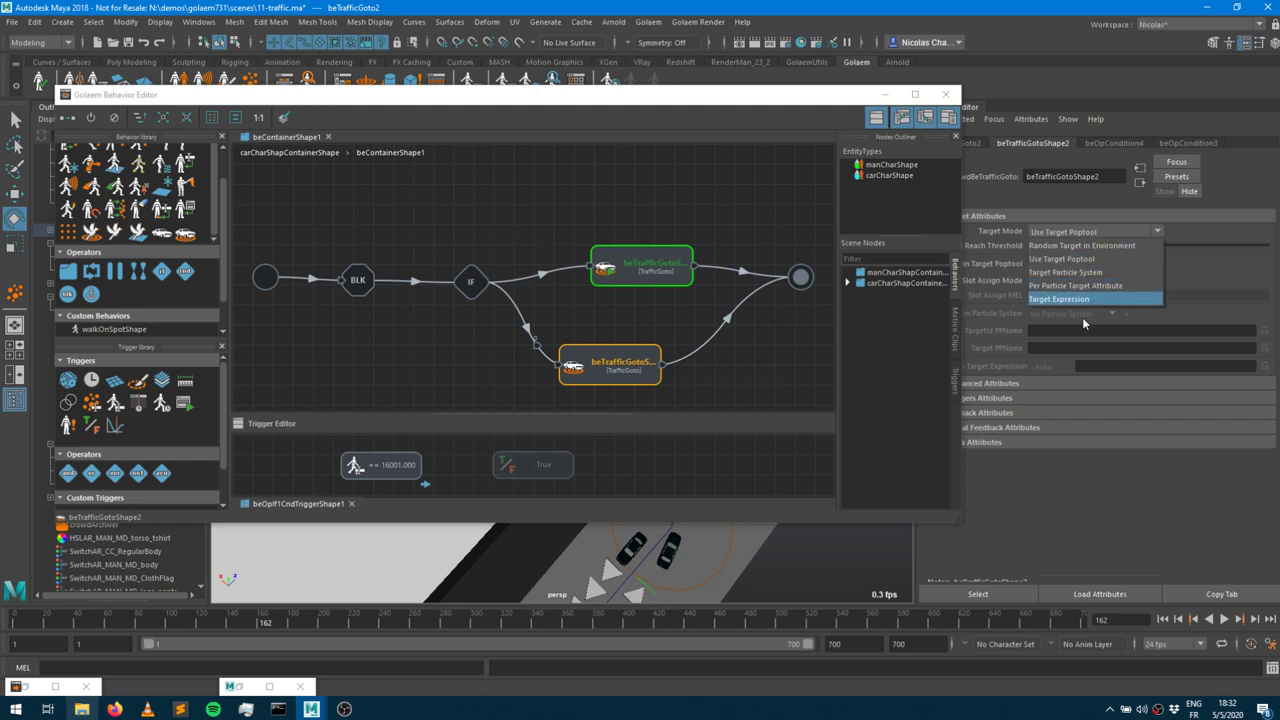
pyautogui.click(1082, 261)
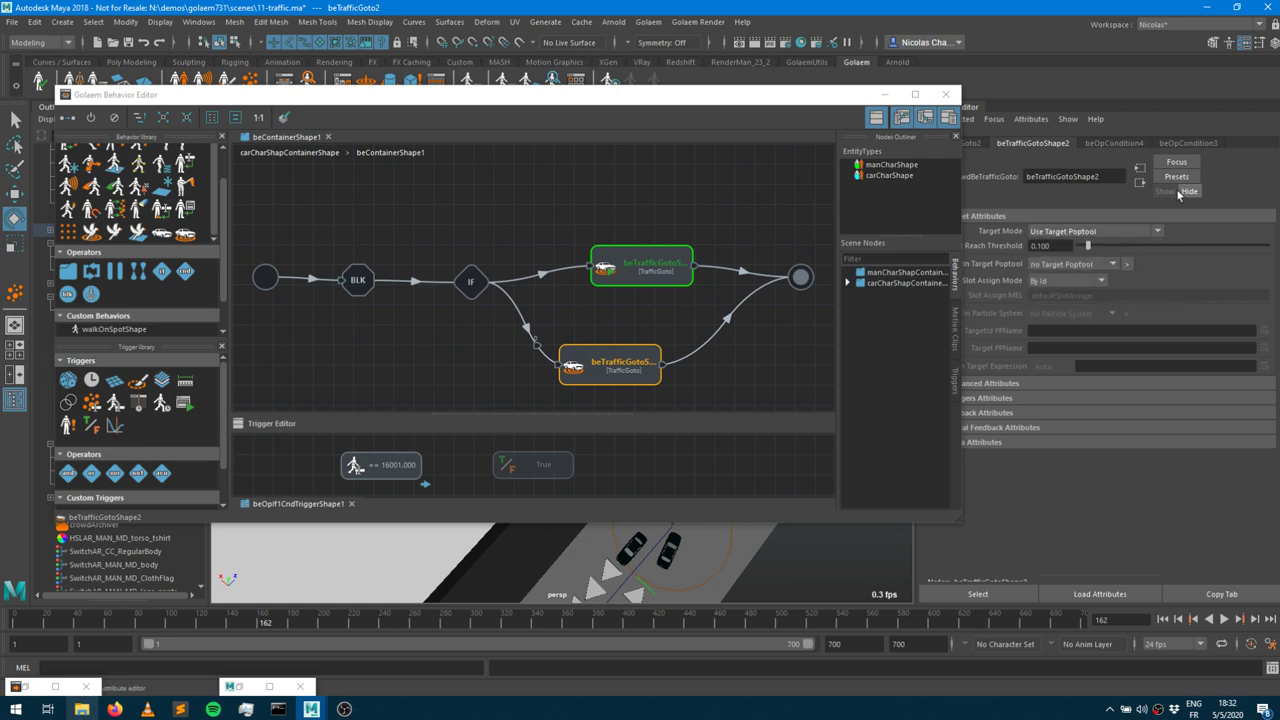
# Minimize the behavior editor and restart the simulation from the first frame.
pyautogui.click(886, 94)
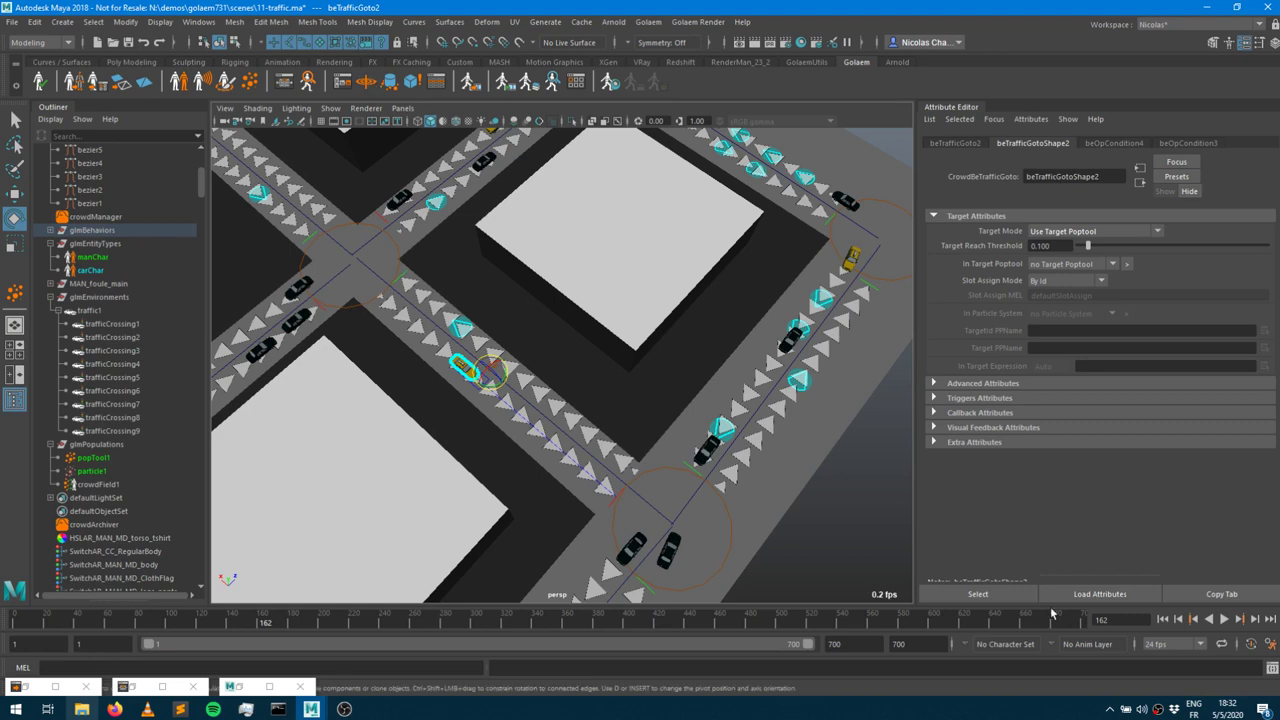
pyautogui.click(1163, 619)
pyautogui.click(1224, 619)
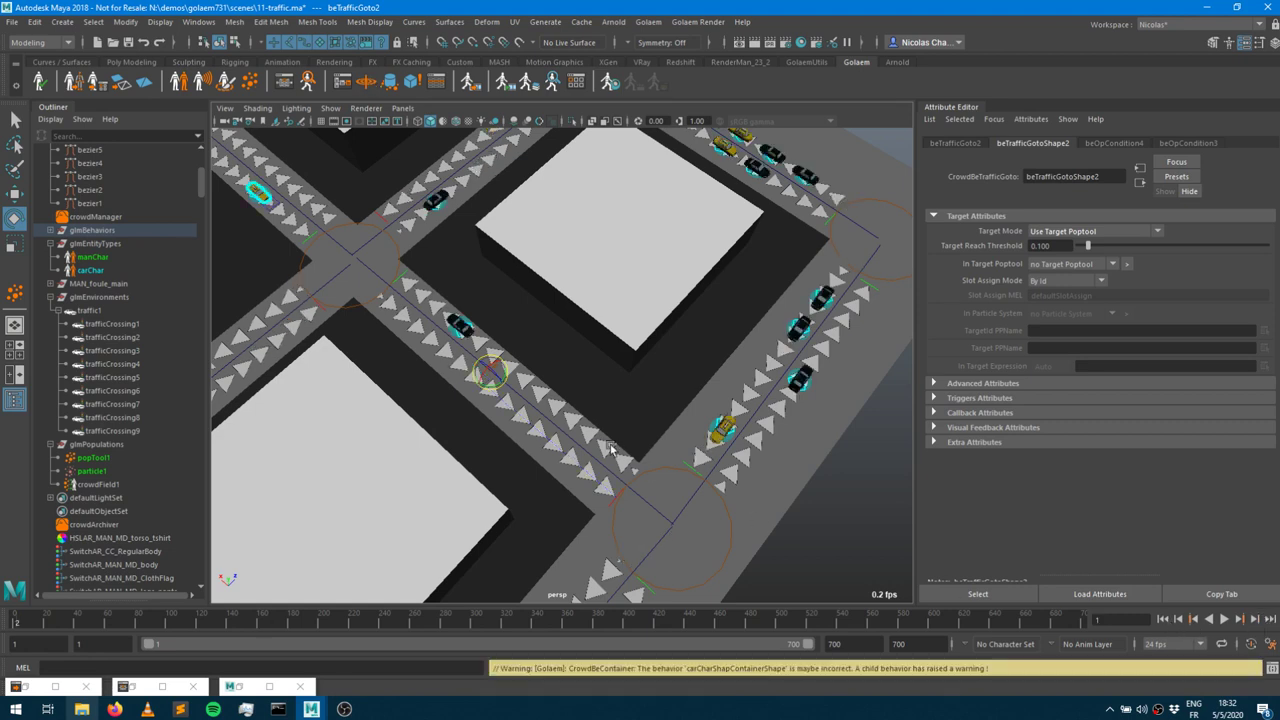
pyautogui.keyDown('alt'); pyautogui.moveTo(428, 342); pyautogui.dragTo(688, 338, button='middle'); pyautogui.keyUp('alt')
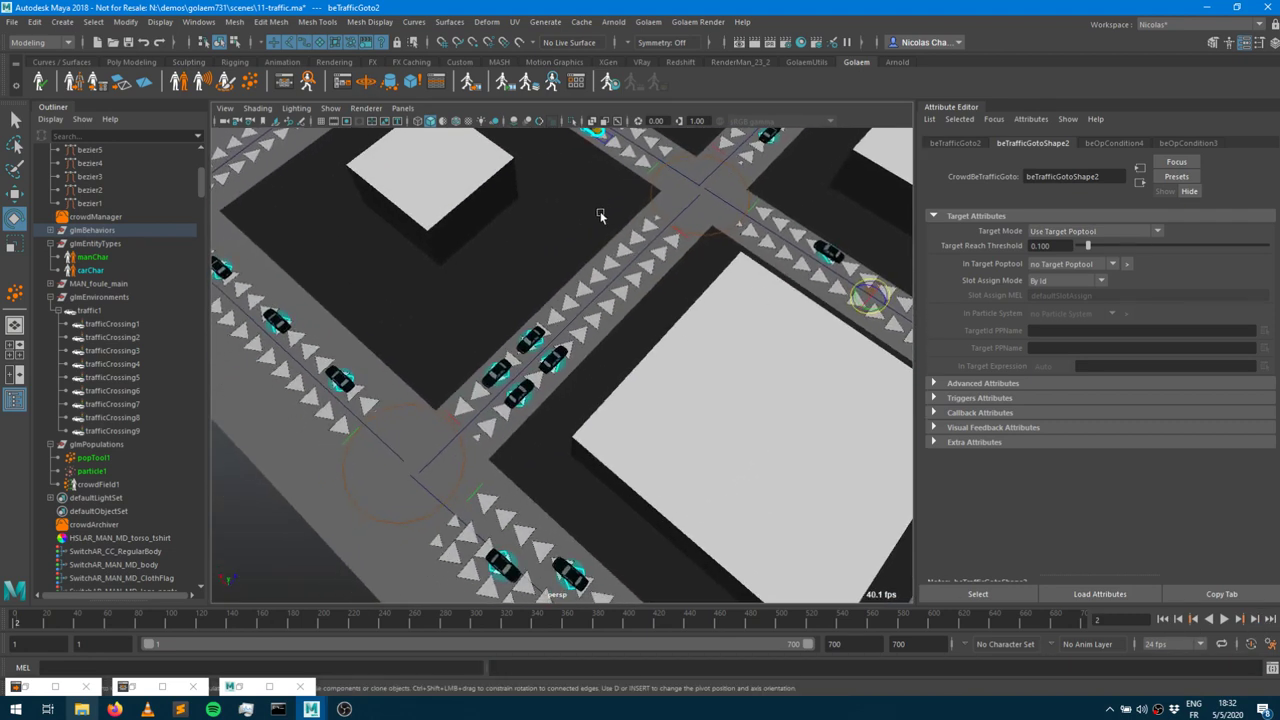
# Create a population tool target and move it onto the street between the two crossings, just ahead of the four grouped cars.
pyautogui.click(366, 84)
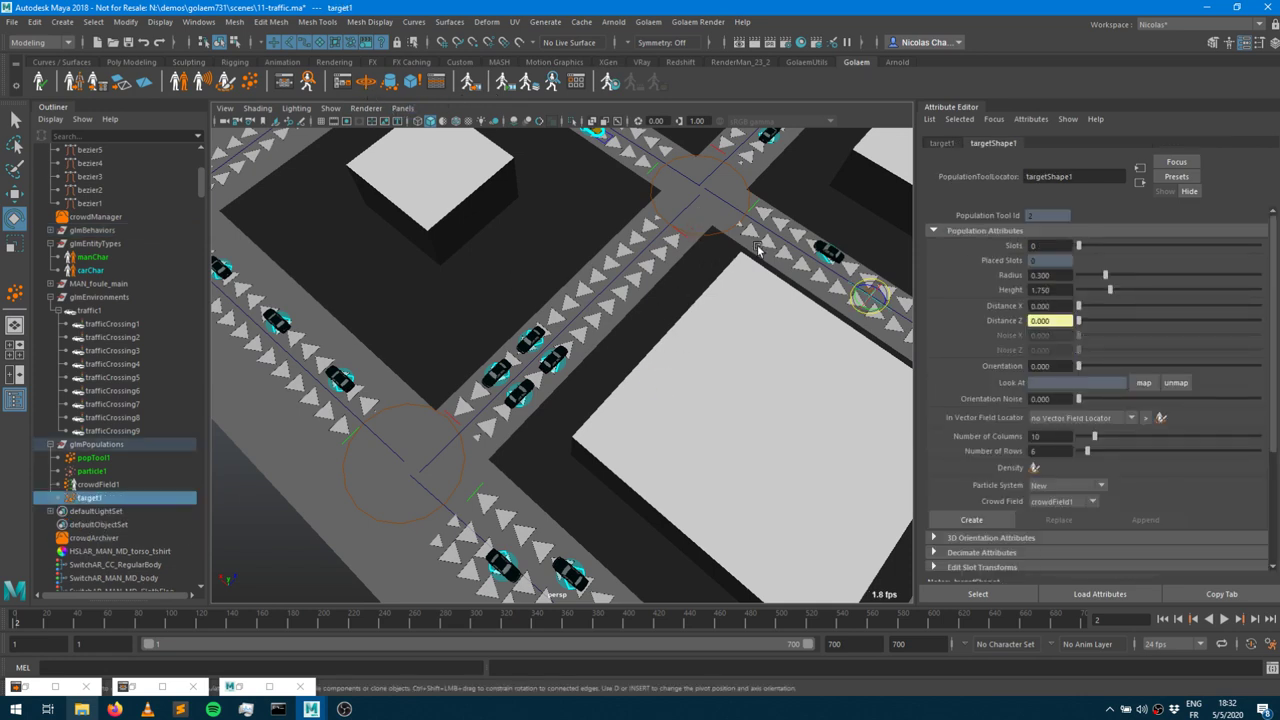
pyautogui.press('w')
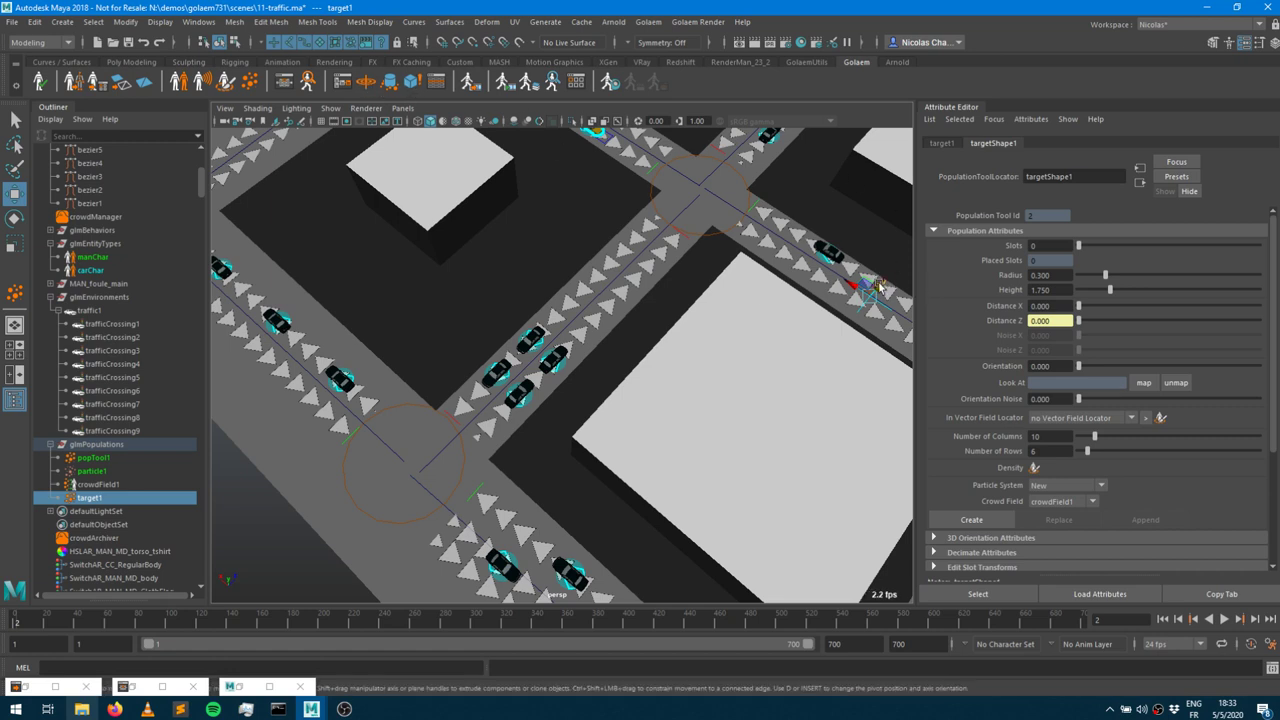
pyautogui.moveTo(874, 290); pyautogui.dragTo(523, 227)
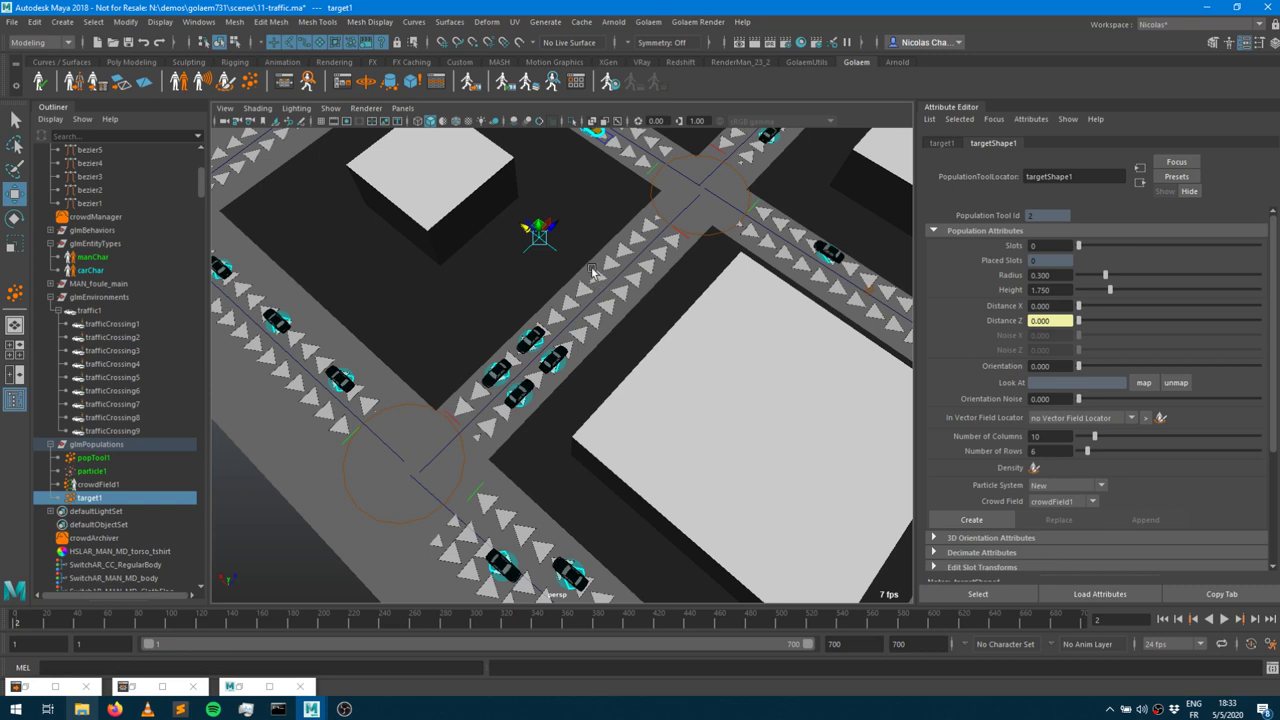
pyautogui.moveTo(523, 227); pyautogui.dragTo(612, 215)
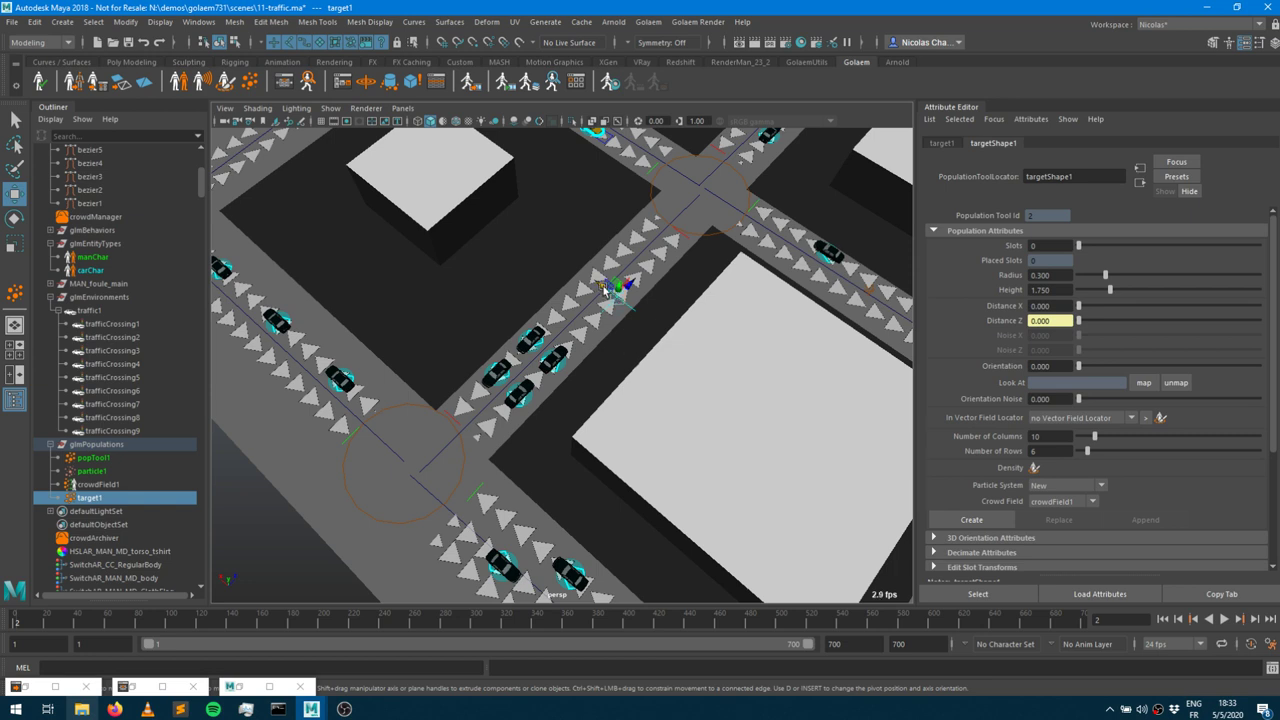
pyautogui.moveTo(615, 291); pyautogui.dragTo(575, 273)
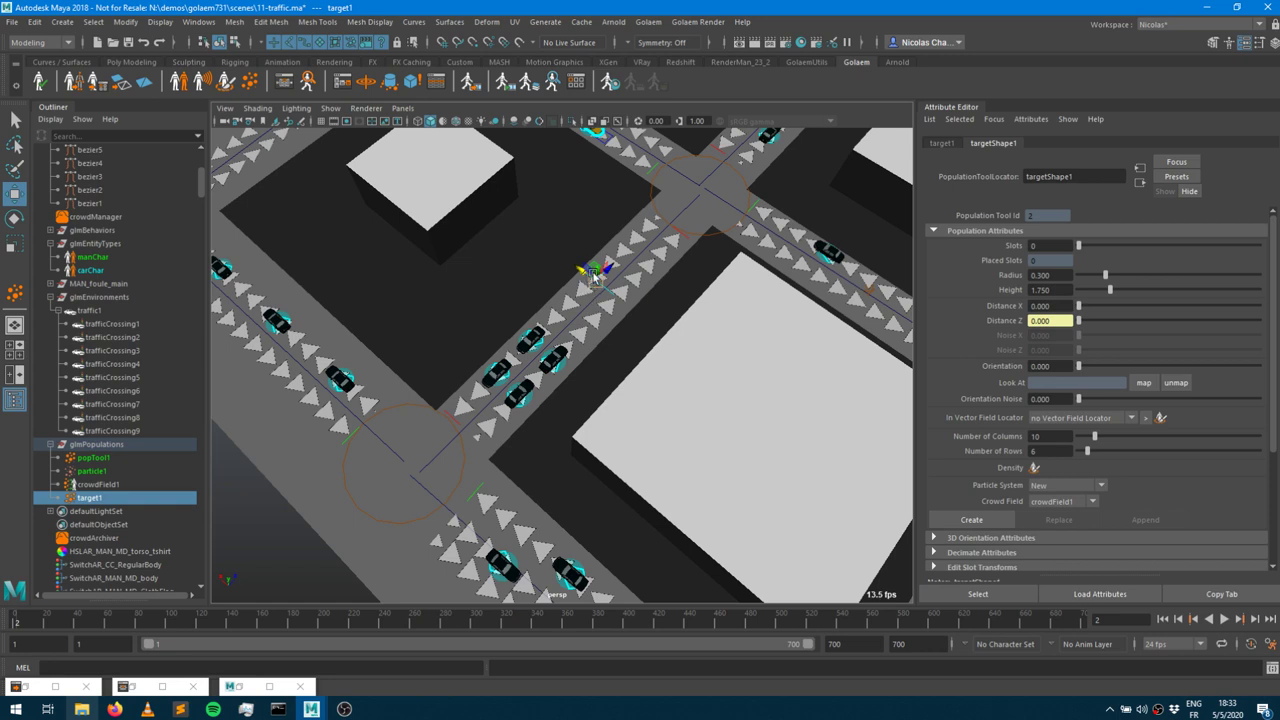
pyautogui.moveTo(588, 272); pyautogui.dragTo(576, 292)
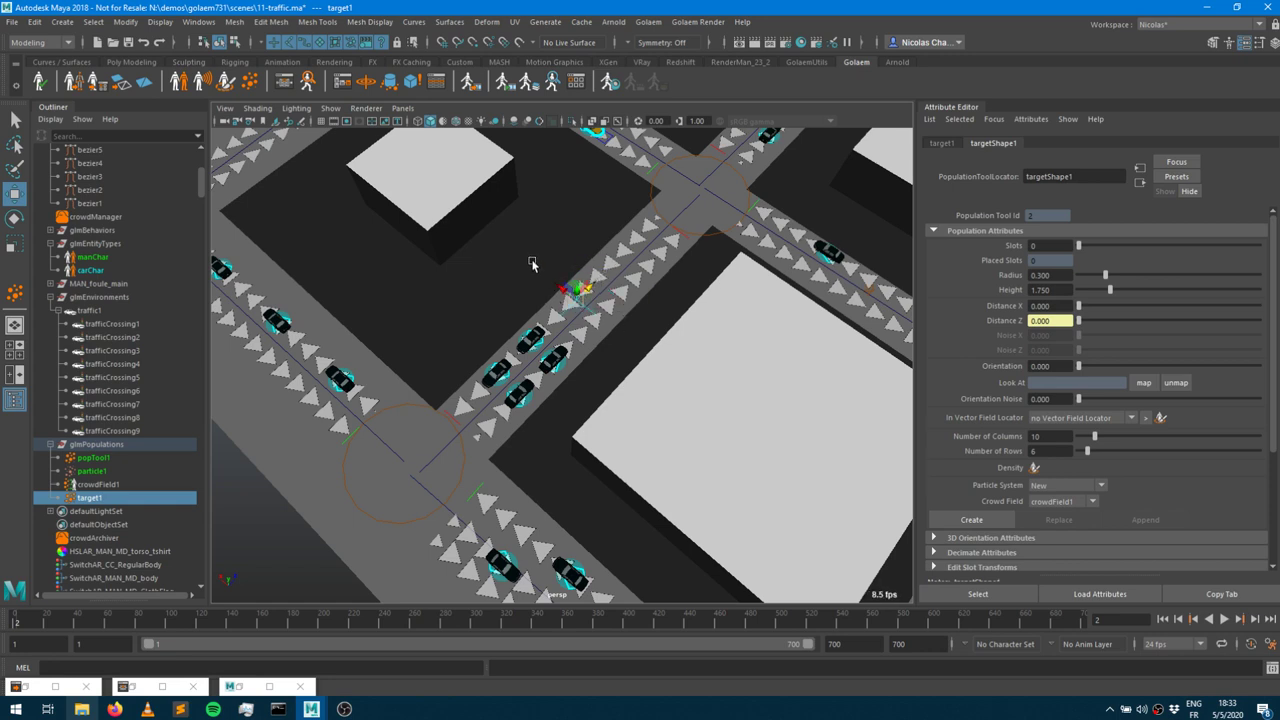
# Bring back the behavior editor and set the duplicated TrafficGoto's In Target Poptool to targetShape1.
pyautogui.click(288, 84)
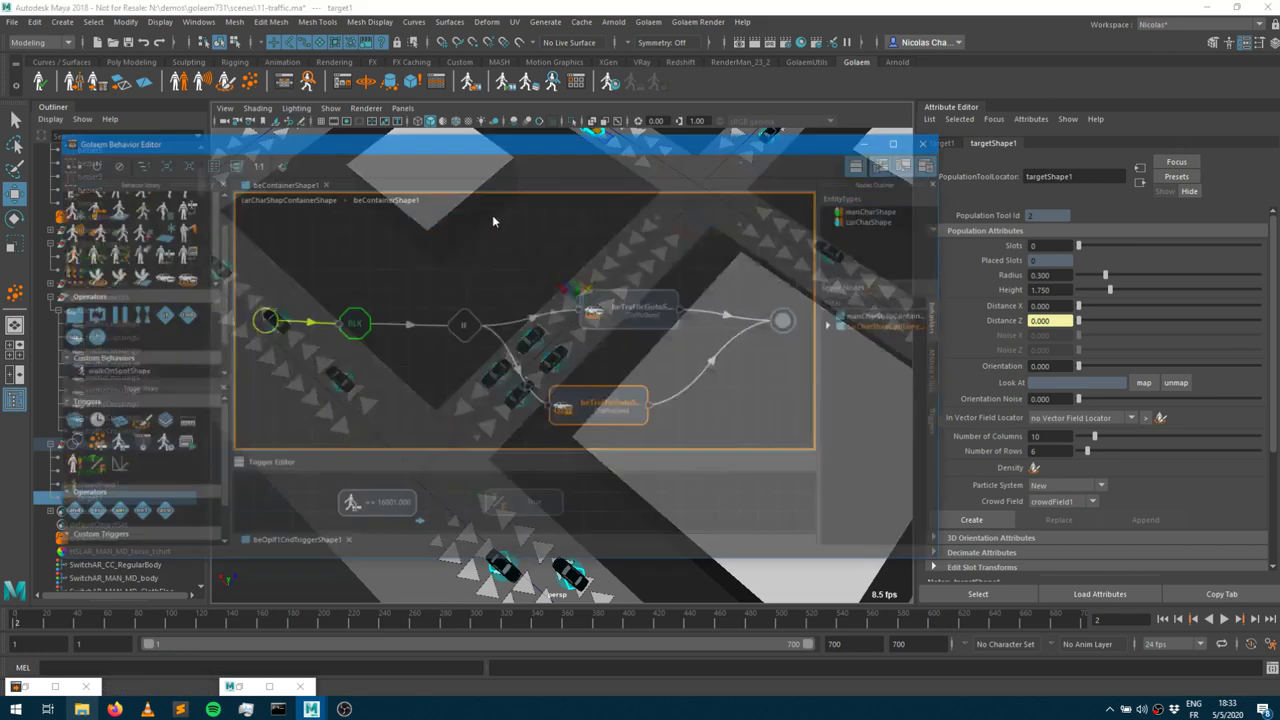
pyautogui.click(592, 377)
pyautogui.moveTo(769, 95); pyautogui.dragTo(584, 102)
pyautogui.click(1044, 231)
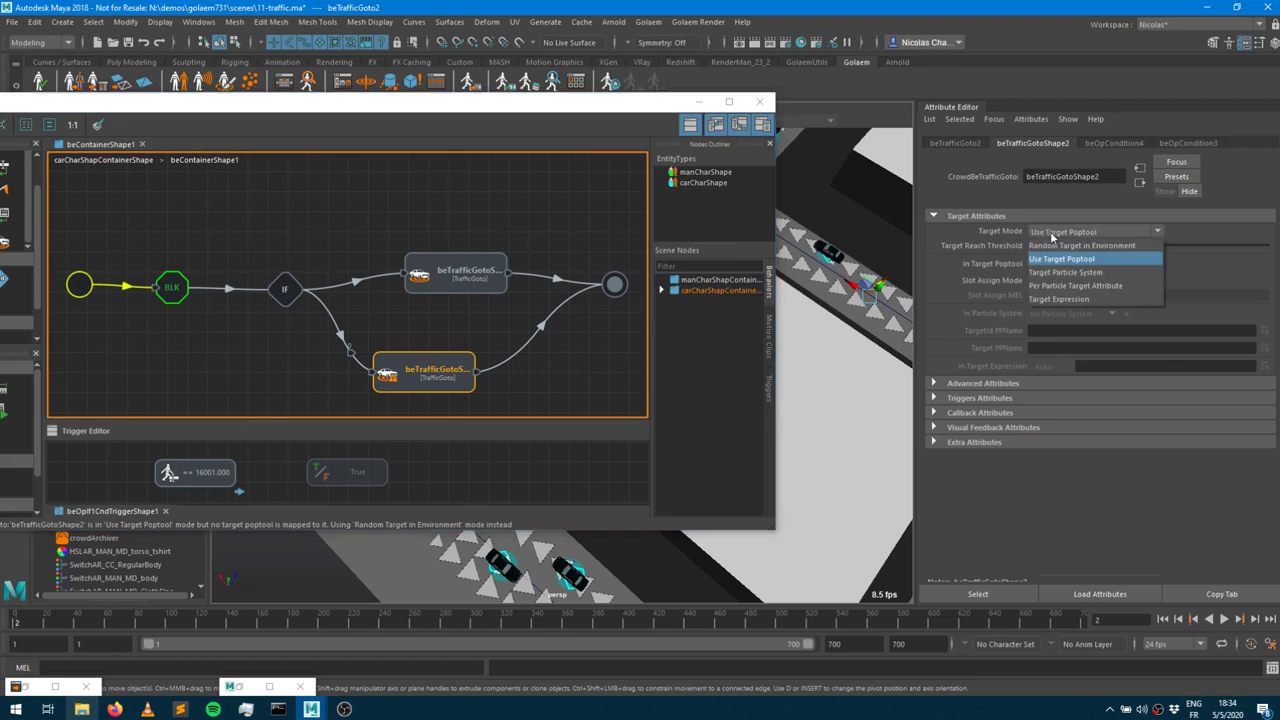
pyautogui.click(1064, 259)
pyautogui.click(1064, 263)
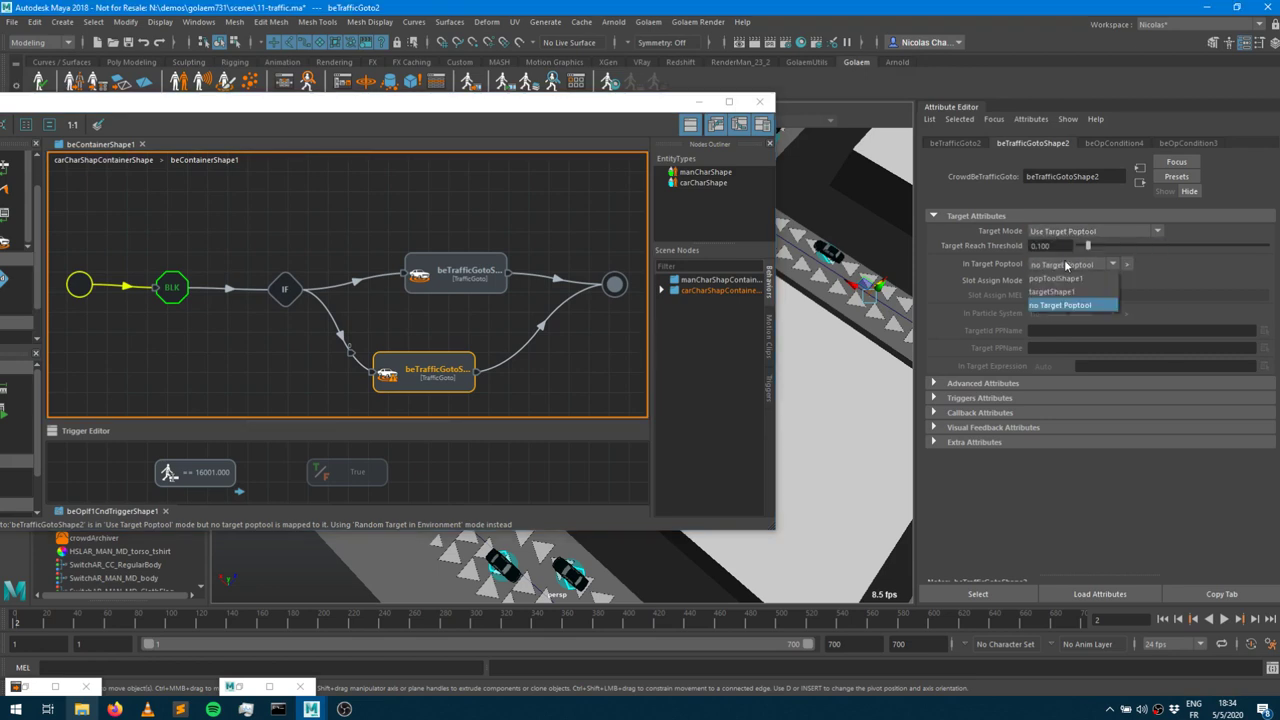
pyautogui.click(1055, 293)
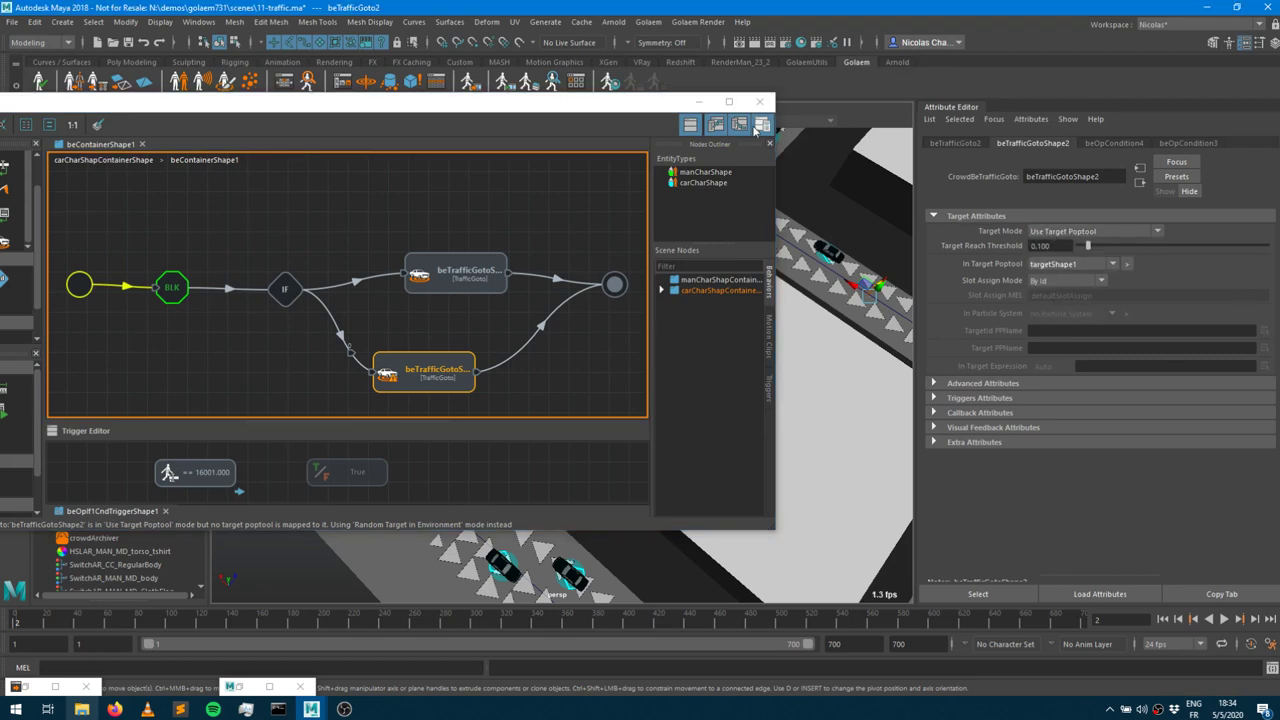
# Play the simulation to watch the taxi drive to the target, stop it, and check the taxi's progress in the behavior graph.
pyautogui.click(701, 101)
pyautogui.click(1223, 619)
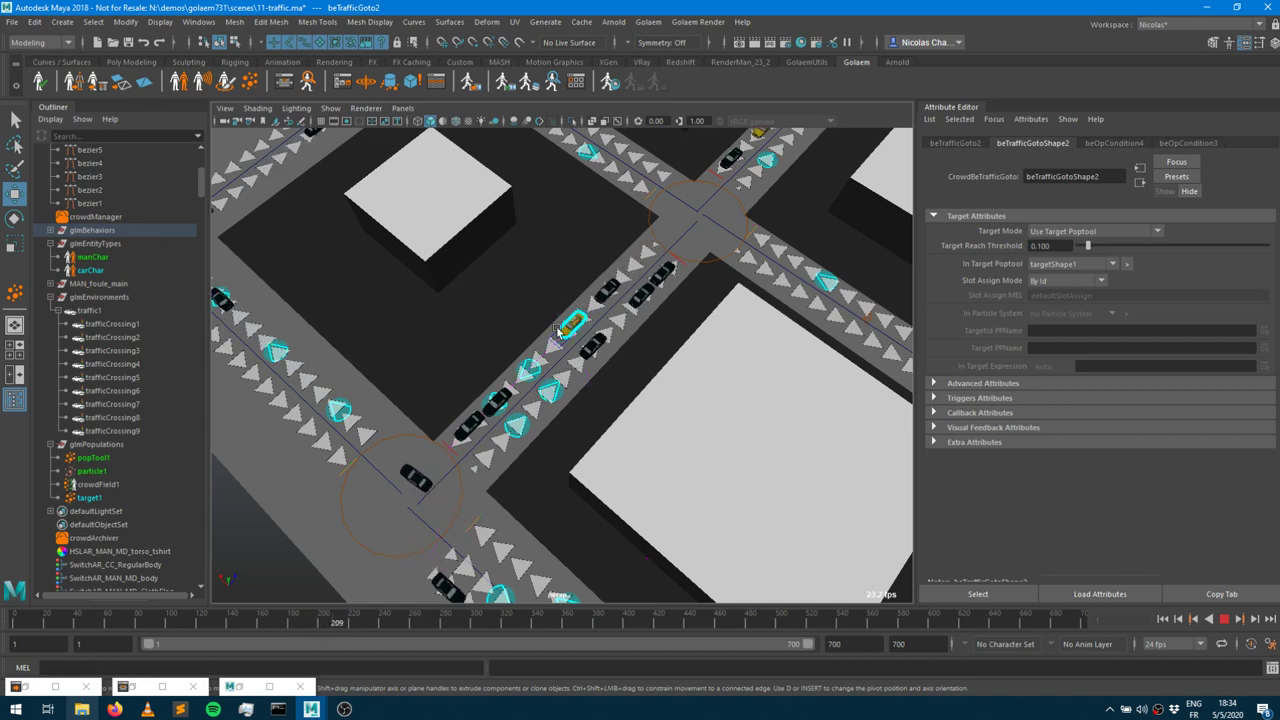
pyautogui.press('Escape')
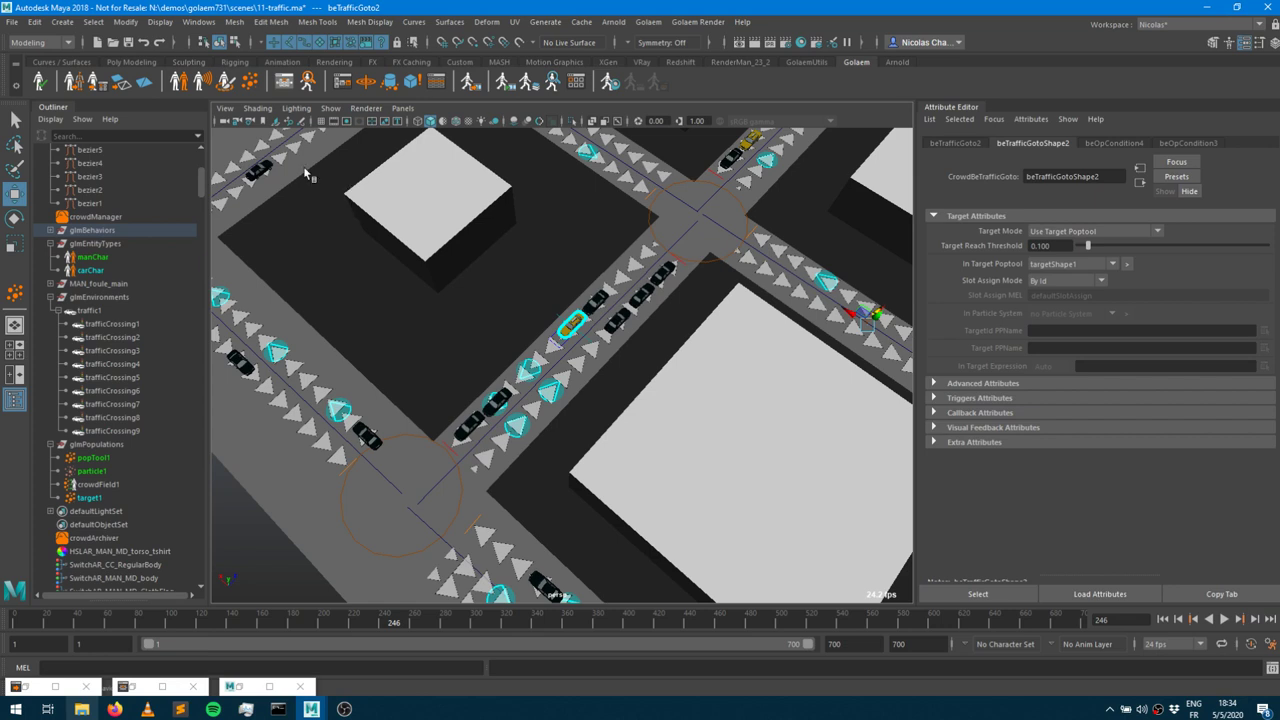
pyautogui.click(284, 82)
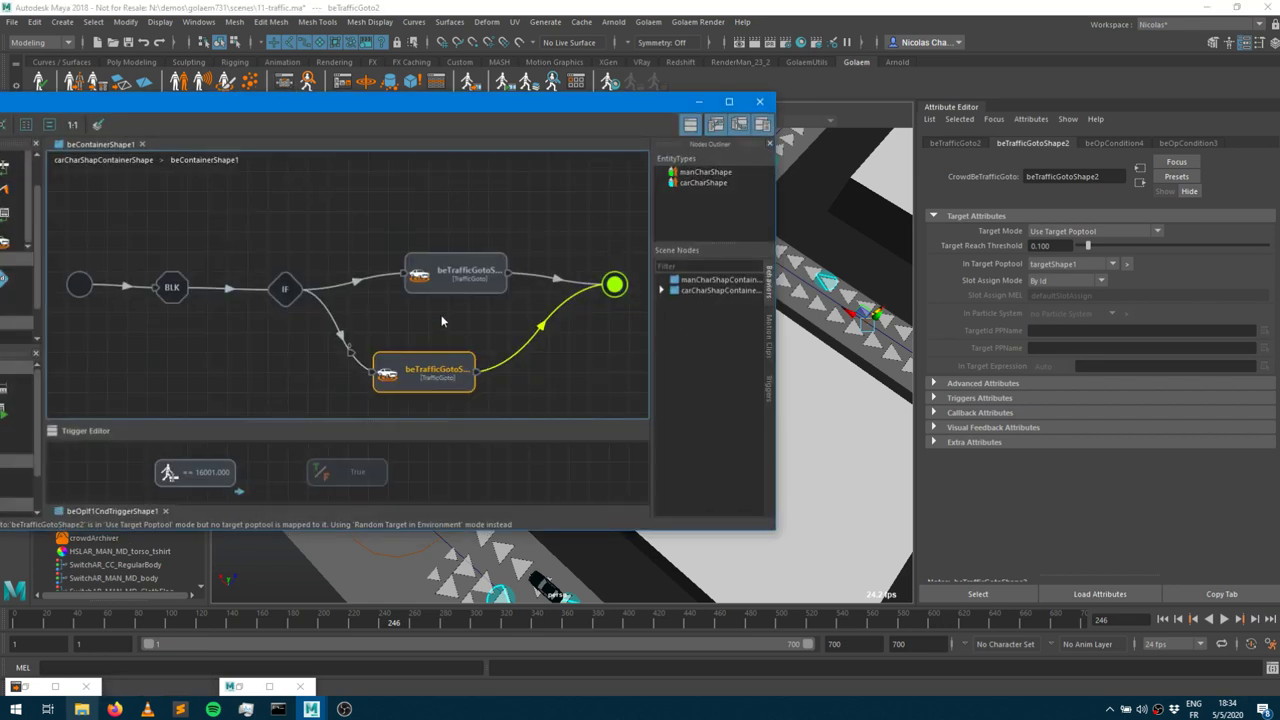
pyautogui.click(444, 373)
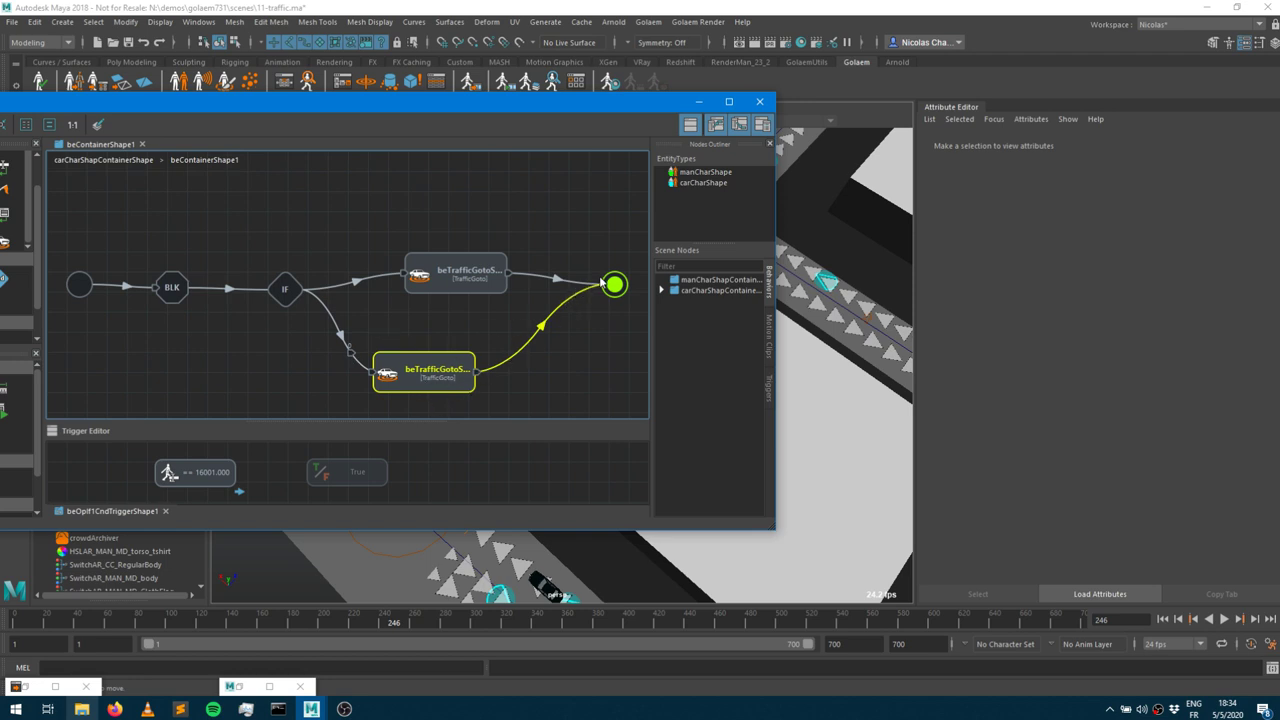
# Minimize the behavior editor, play the simulation to watch how the taxi stopped at its target affects traffic, and stop playback.
pyautogui.click(699, 101)
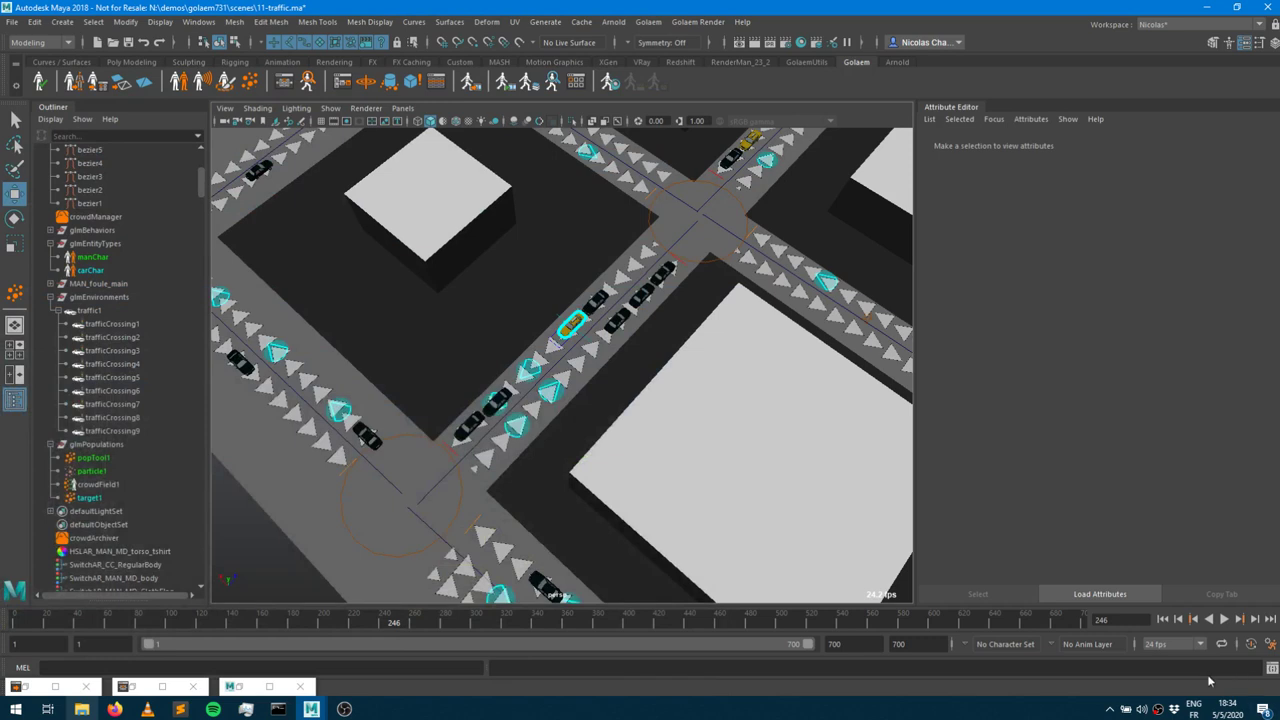
pyautogui.click(1225, 619)
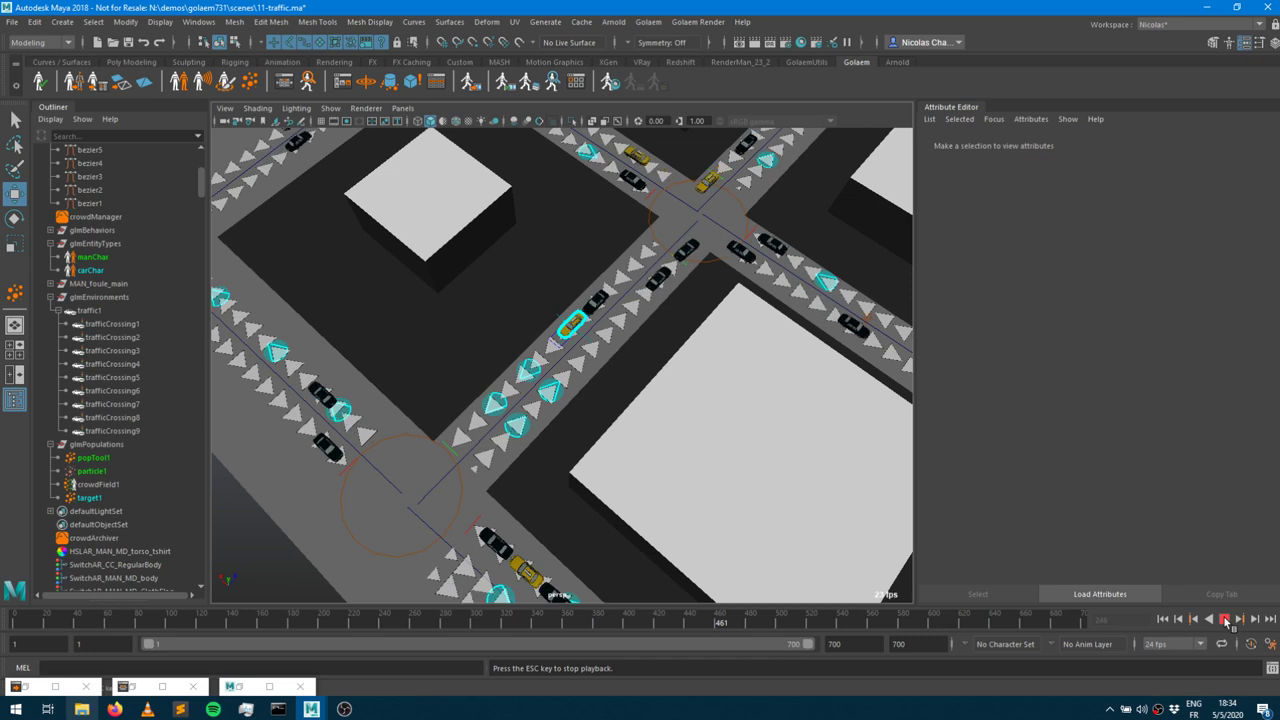
pyautogui.click(1225, 619)
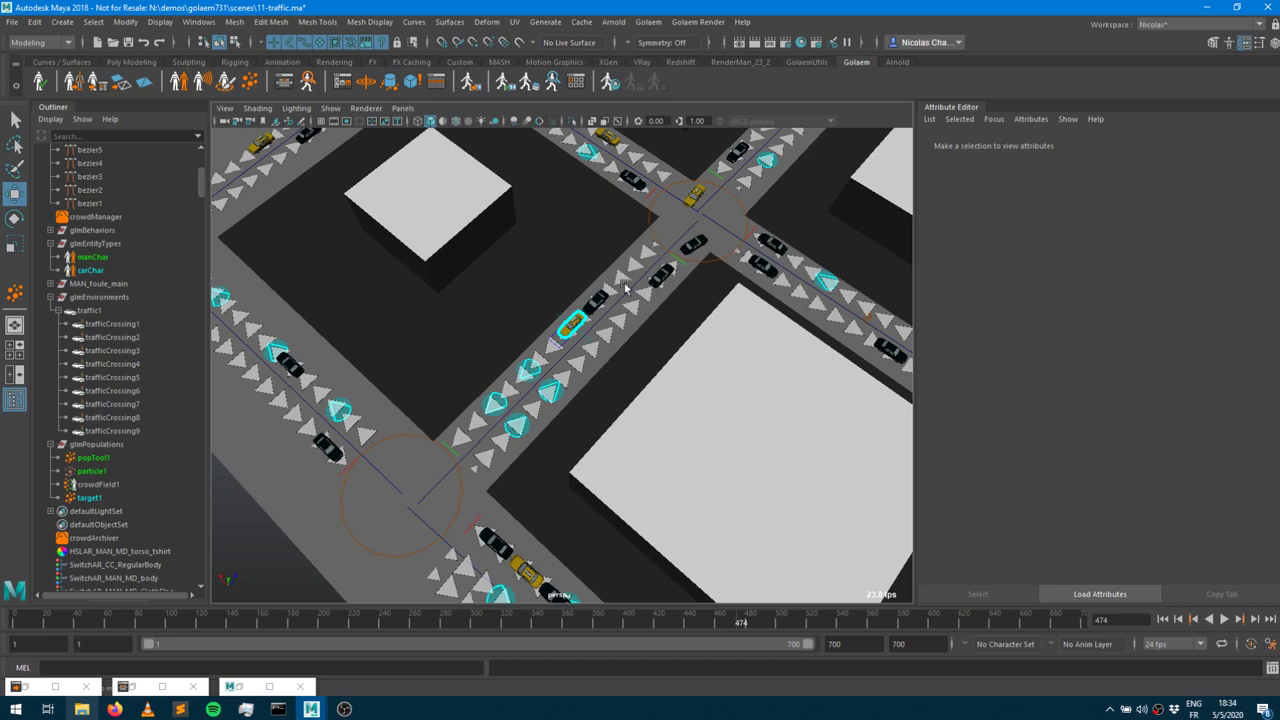
# Create a second population tool target and move it onto the neighbouring street, beyond the crossing past the first target.
pyautogui.click(386, 86)
pyautogui.moveTo(852, 318); pyautogui.dragTo(305, 377)
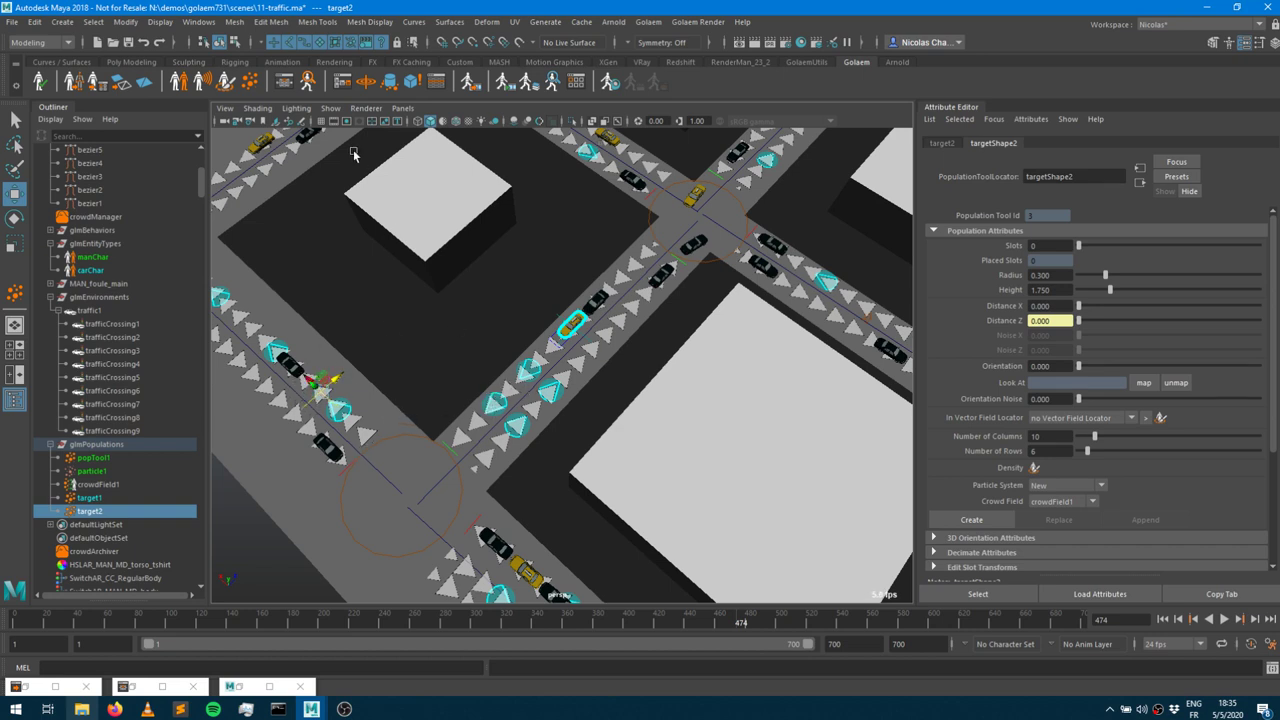
# Reopen the behavior editor and insert a new TrafficGoto between the taxi's TrafficGoto and the stop node.
pyautogui.click(284, 82)
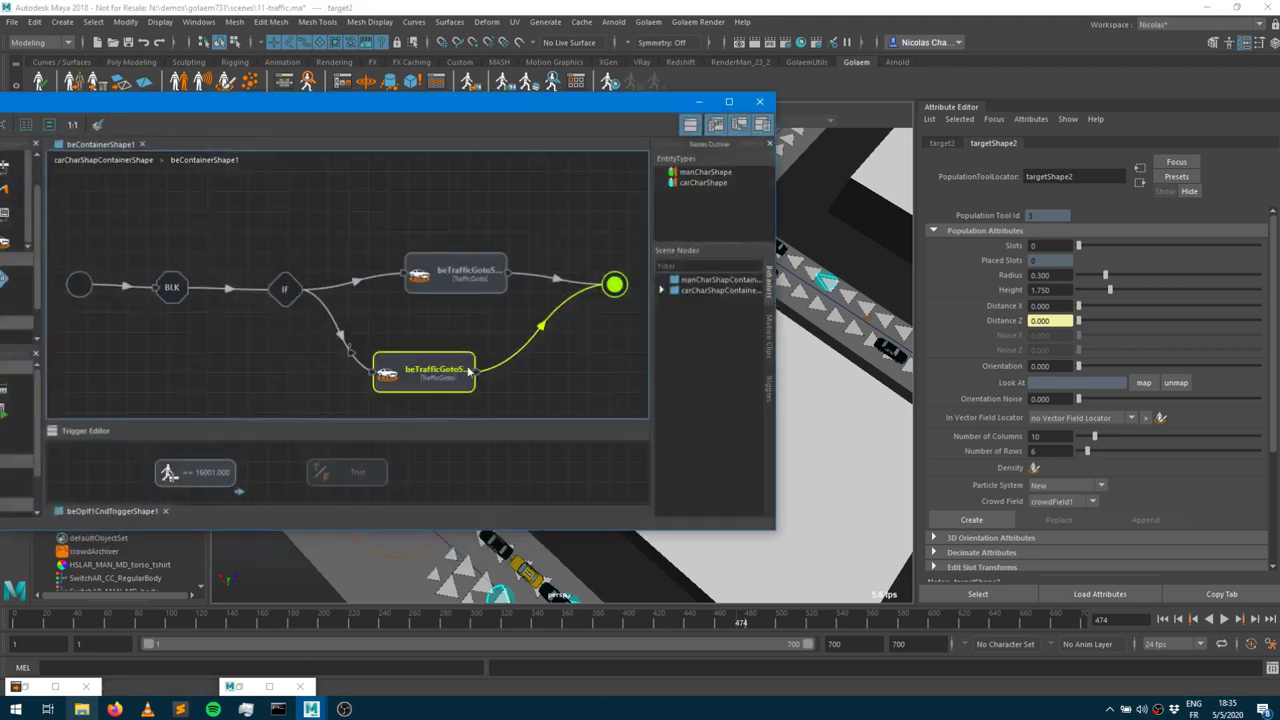
pyautogui.moveTo(127, 109); pyautogui.dragTo(296, 74)
pyautogui.moveTo(191, 199); pyautogui.dragTo(758, 330)
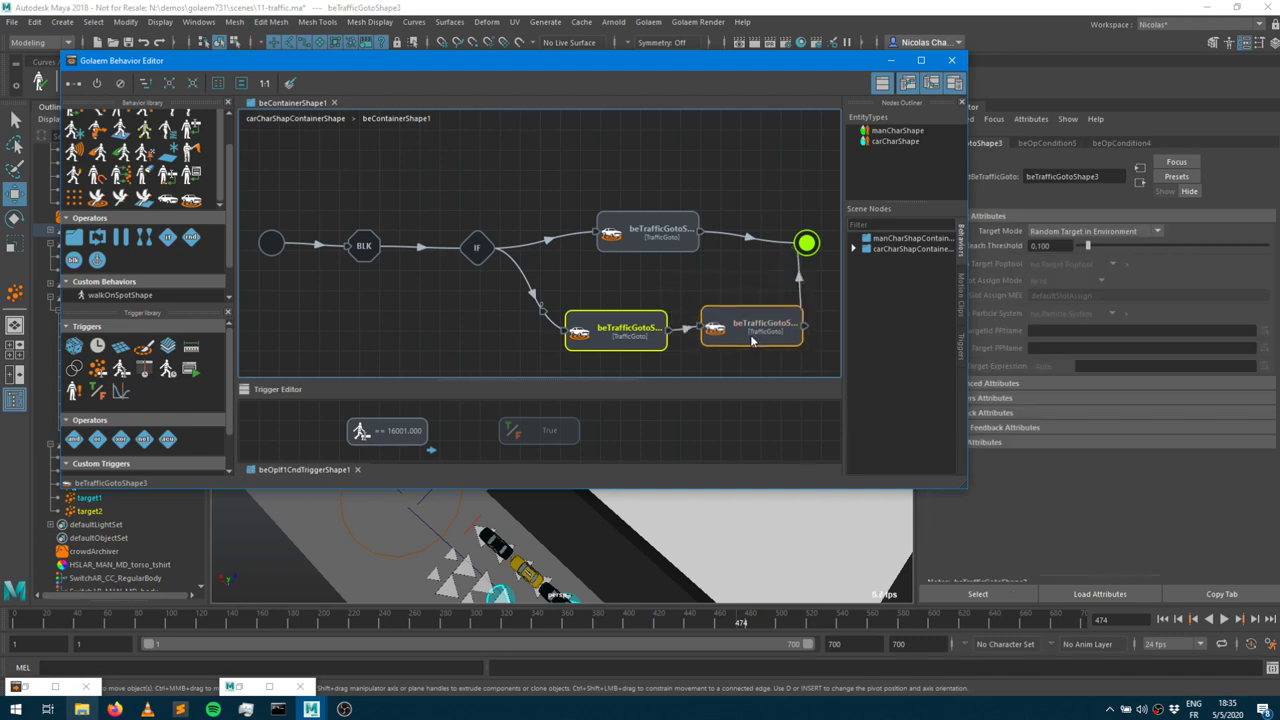
# Set the new TrafficGoto's Target Mode to Use Target Poptool and assign the second target as its In Target Poptool.
pyautogui.click(1077, 232)
pyautogui.click(1076, 259)
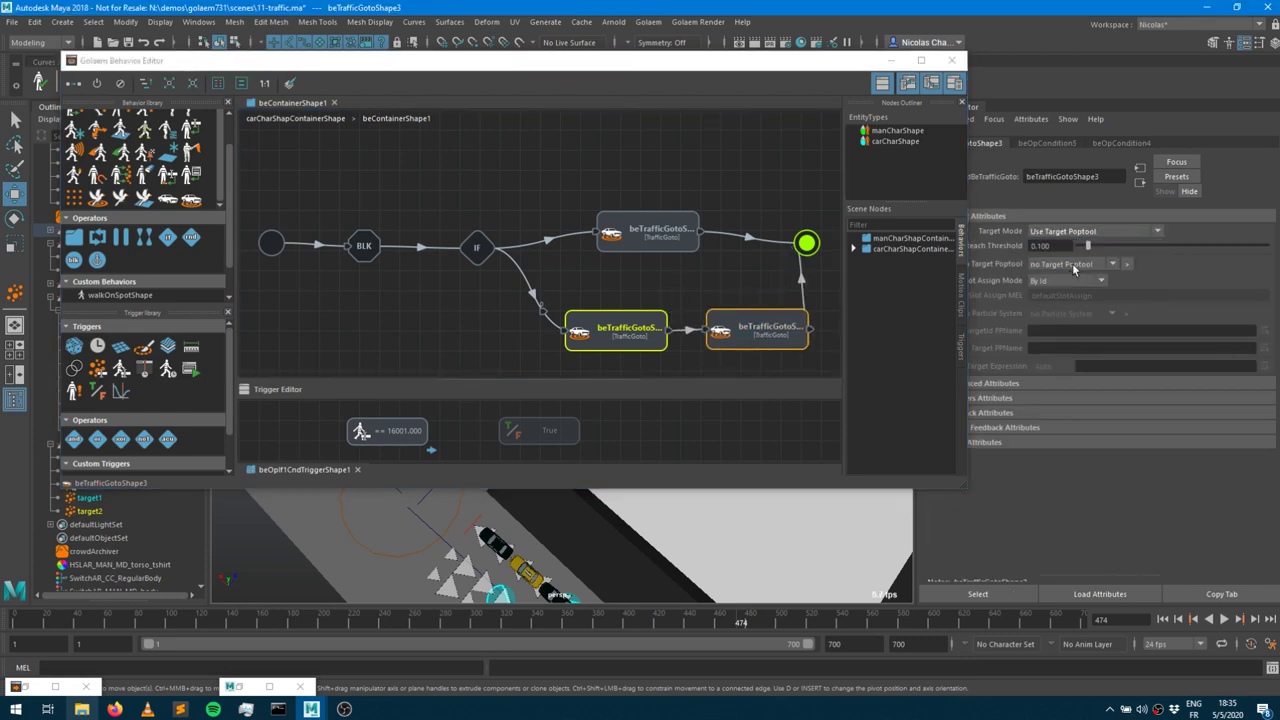
pyautogui.click(1072, 265)
pyautogui.click(1066, 304)
# Insert a Block operator between the taxi's two TrafficGoto nodes, with Frame Delay Min 20 and Frame Delay Max 30.
pyautogui.moveTo(616, 325); pyautogui.dragTo(523, 316)
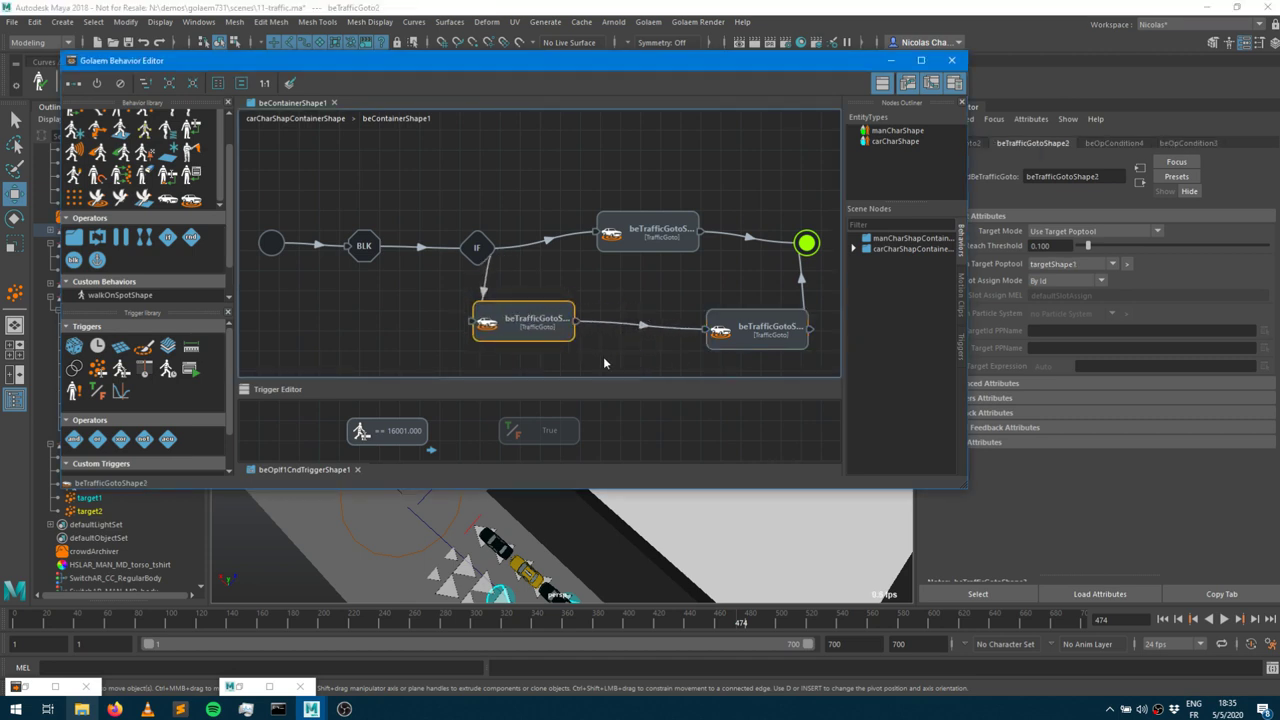
pyautogui.moveTo(74, 260); pyautogui.dragTo(644, 336)
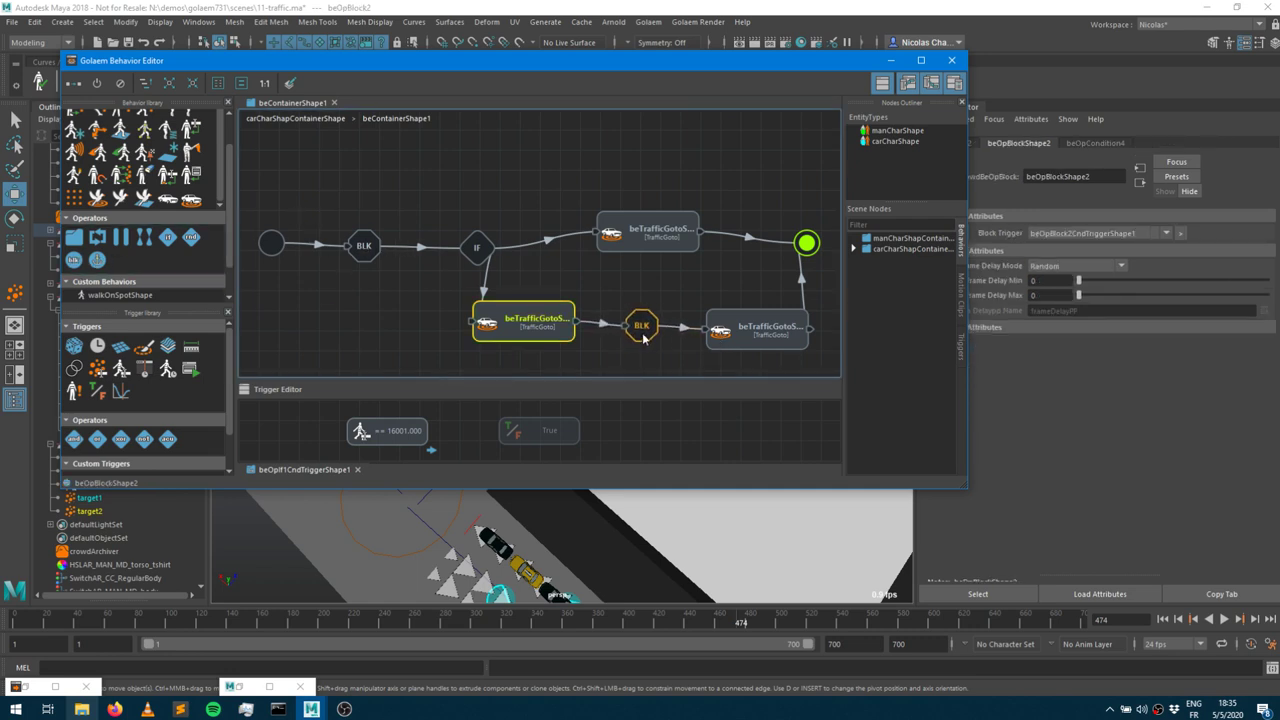
pyautogui.click(1050, 281)
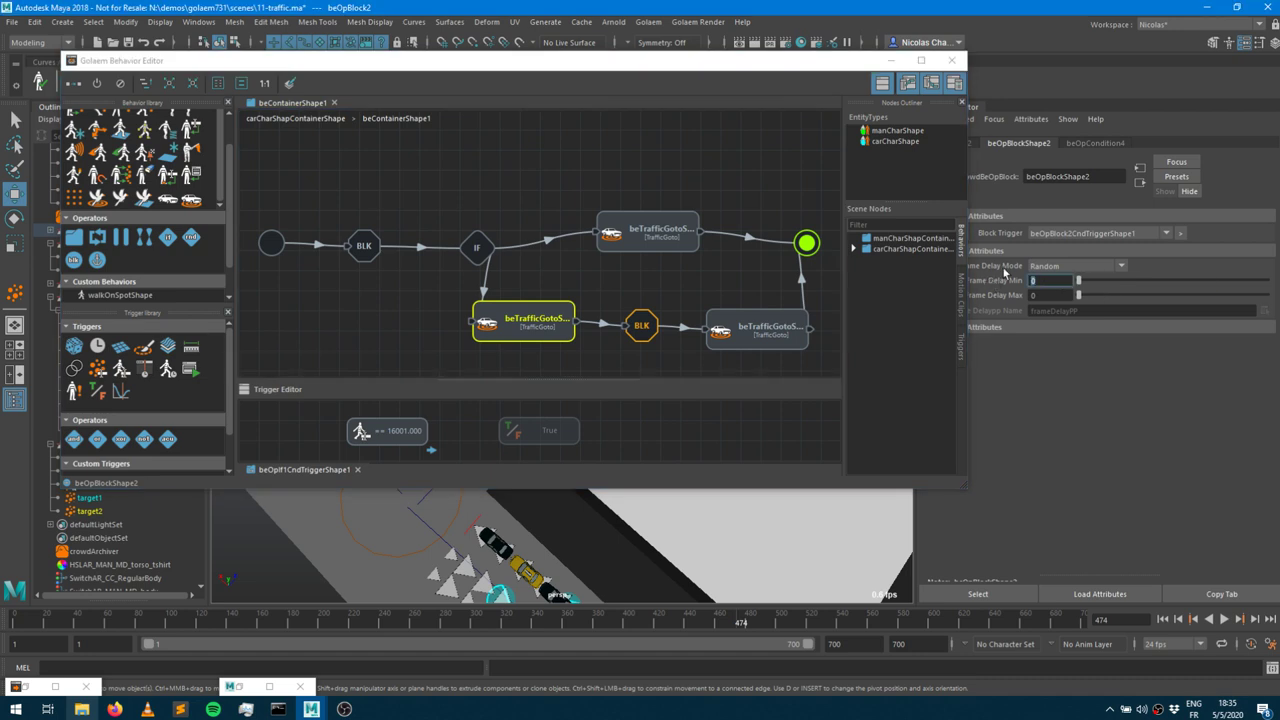
pyautogui.write('10')
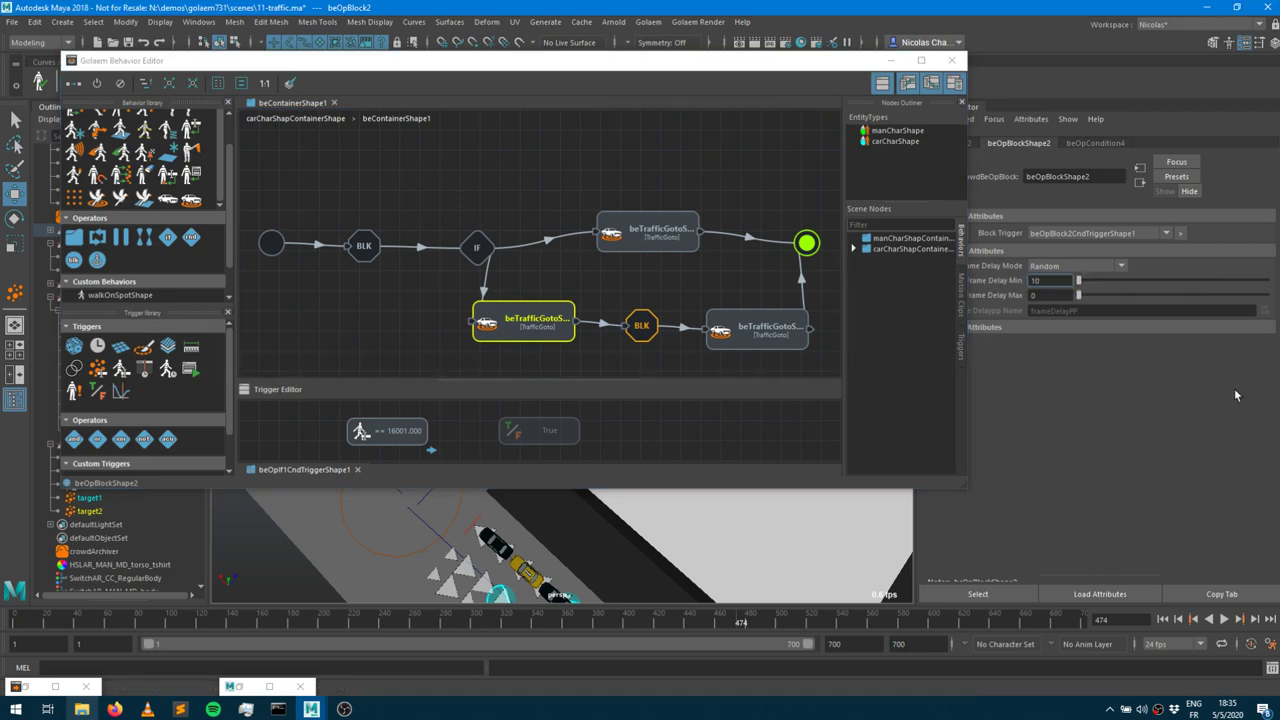
pyautogui.press('BackSpace')
pyautogui.write('20')
pyautogui.press('Tab')
pyautogui.write('30')
pyautogui.press('Return')
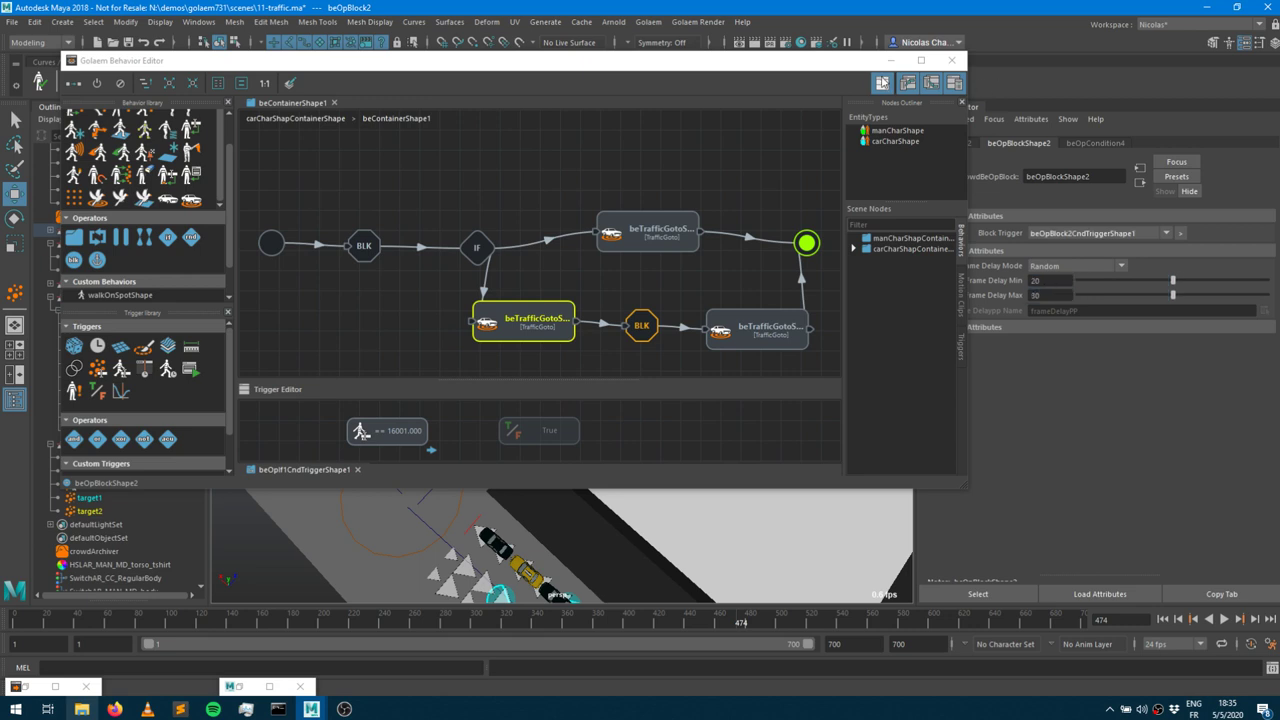
# Replay the simulation from the first frame, follow the taxi to both targets in the viewport and behavior graph, and stop playback.
pyautogui.click(951, 60)
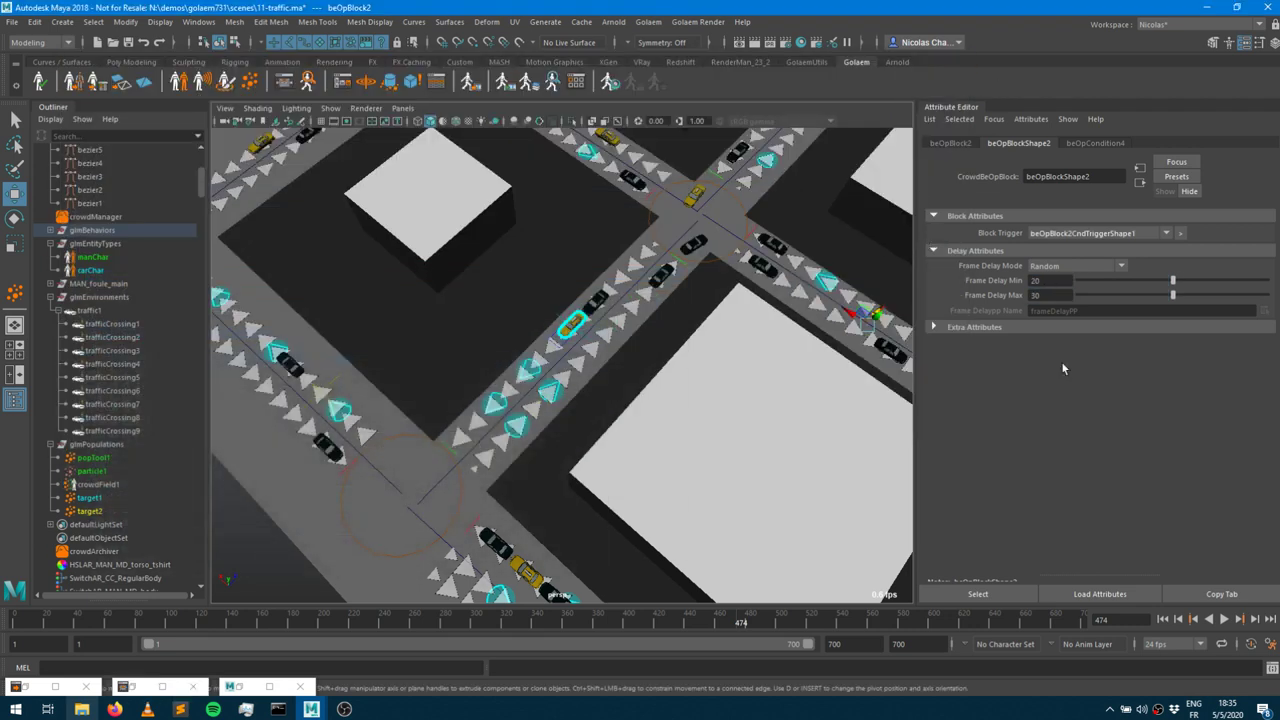
pyautogui.click(1163, 619)
pyautogui.click(1224, 619)
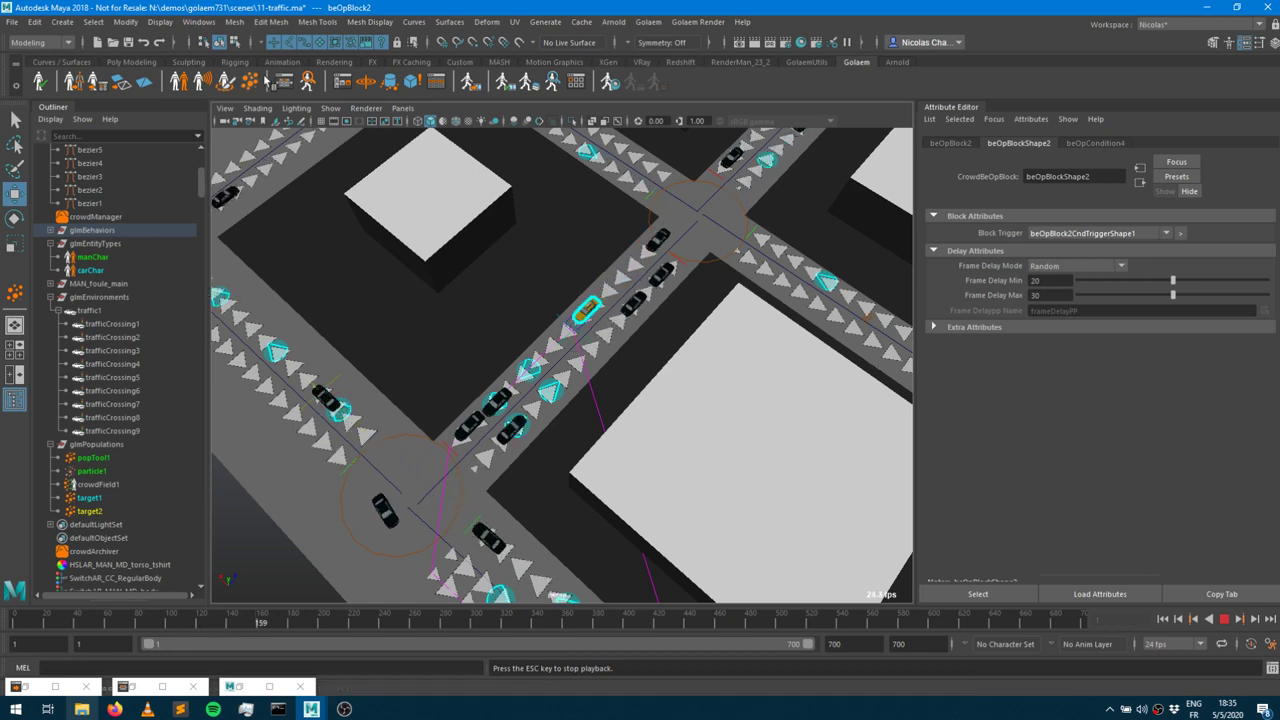
pyautogui.click(162, 686)
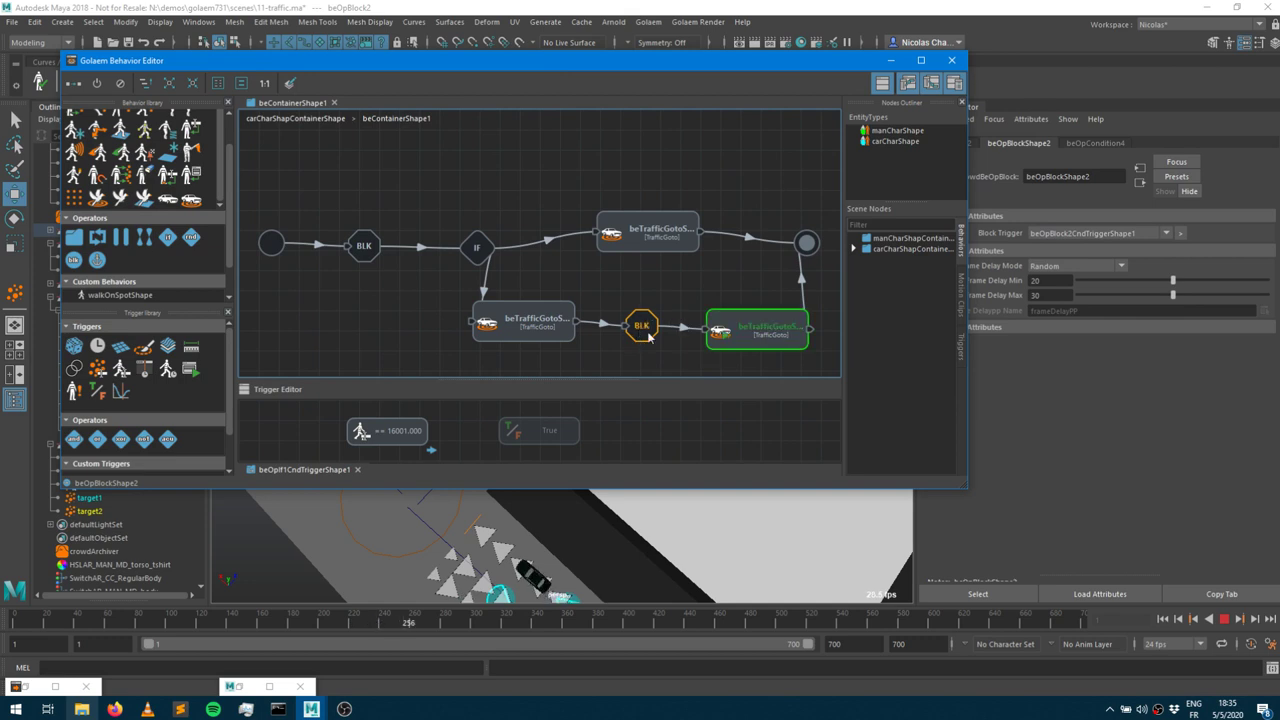
pyautogui.moveTo(730, 61); pyautogui.dragTo(845, 540)
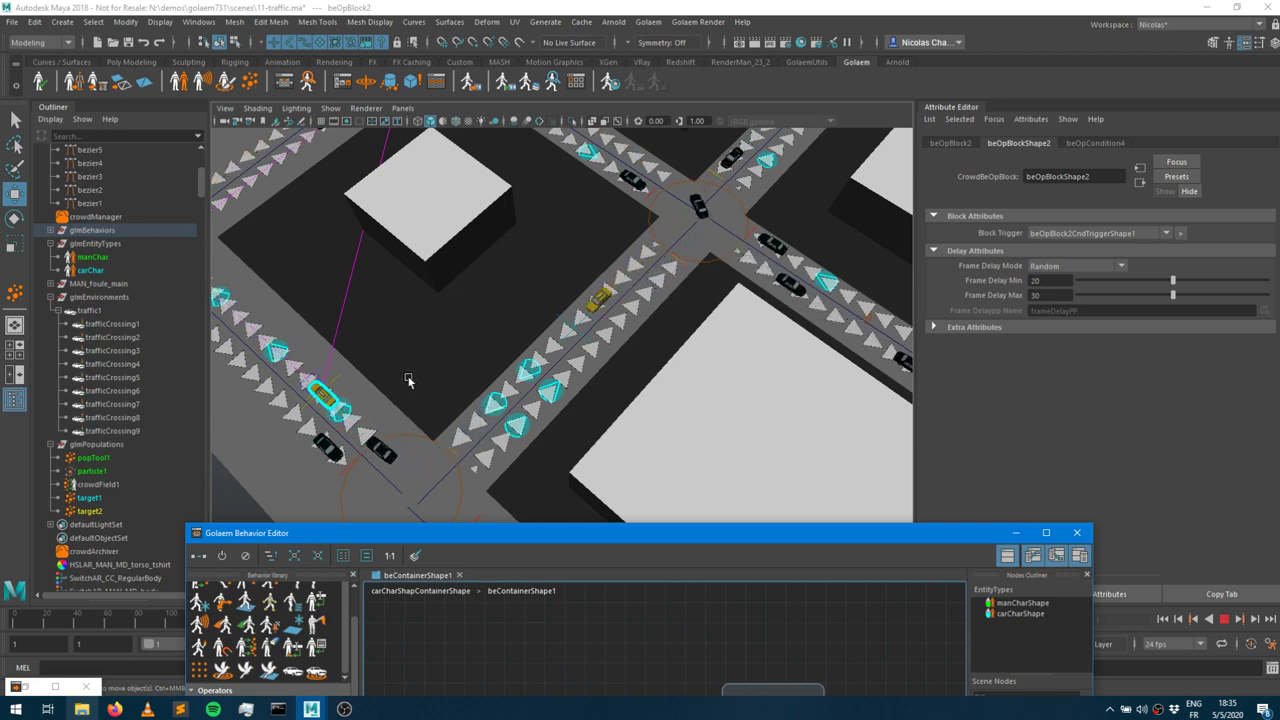
pyautogui.moveTo(942, 533); pyautogui.dragTo(936, 227)
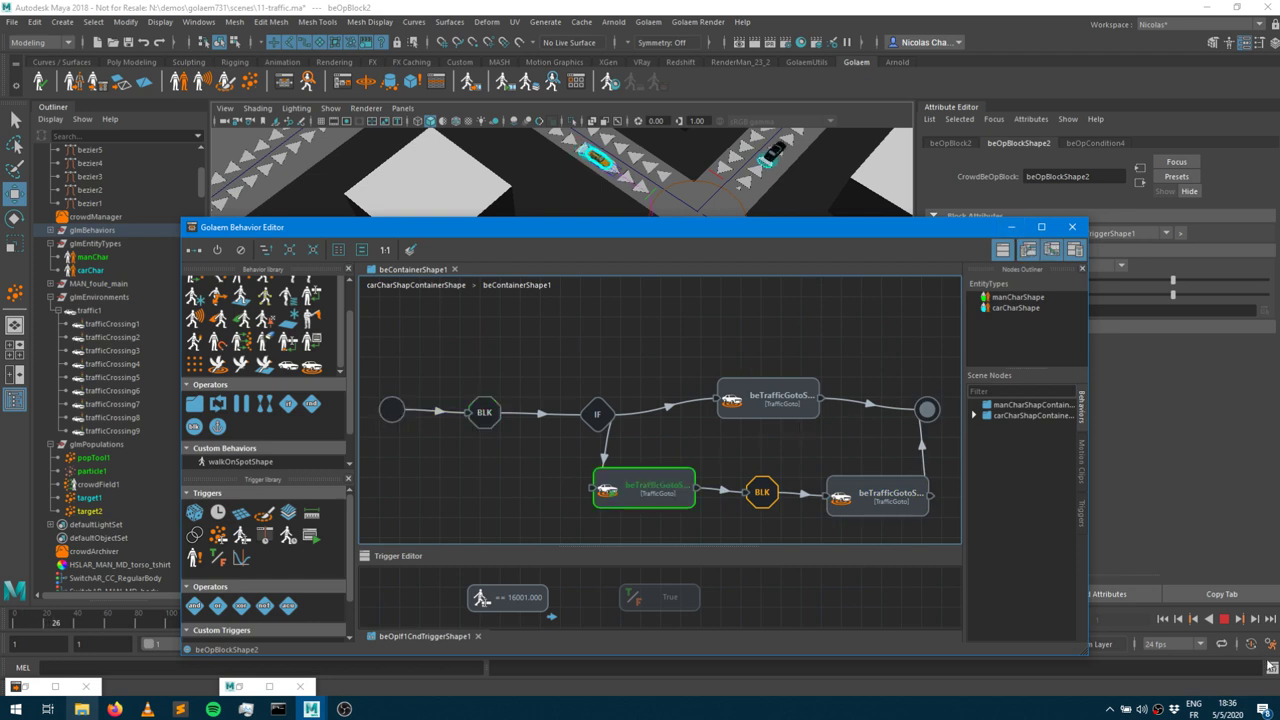
pyautogui.click(1224, 619)
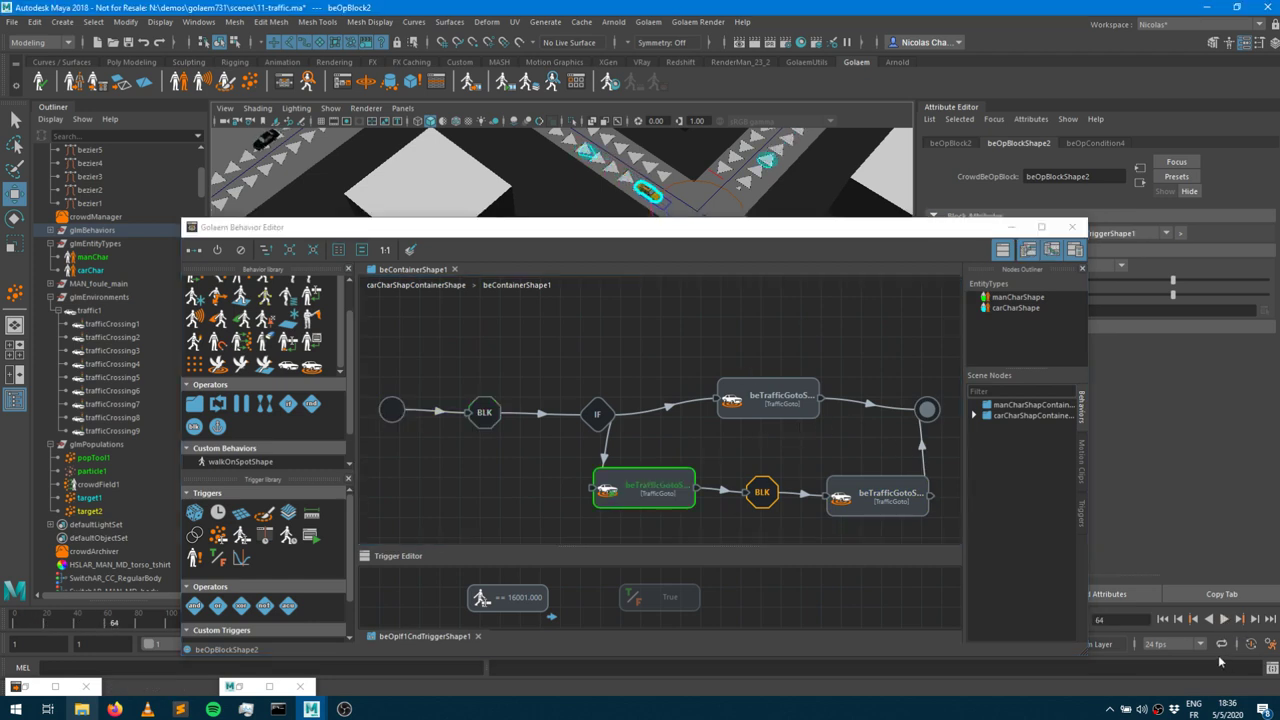
# Move the IF operator closer to the first Block operator in the behavior graph and save the scene.
pyautogui.moveTo(1230, 706)
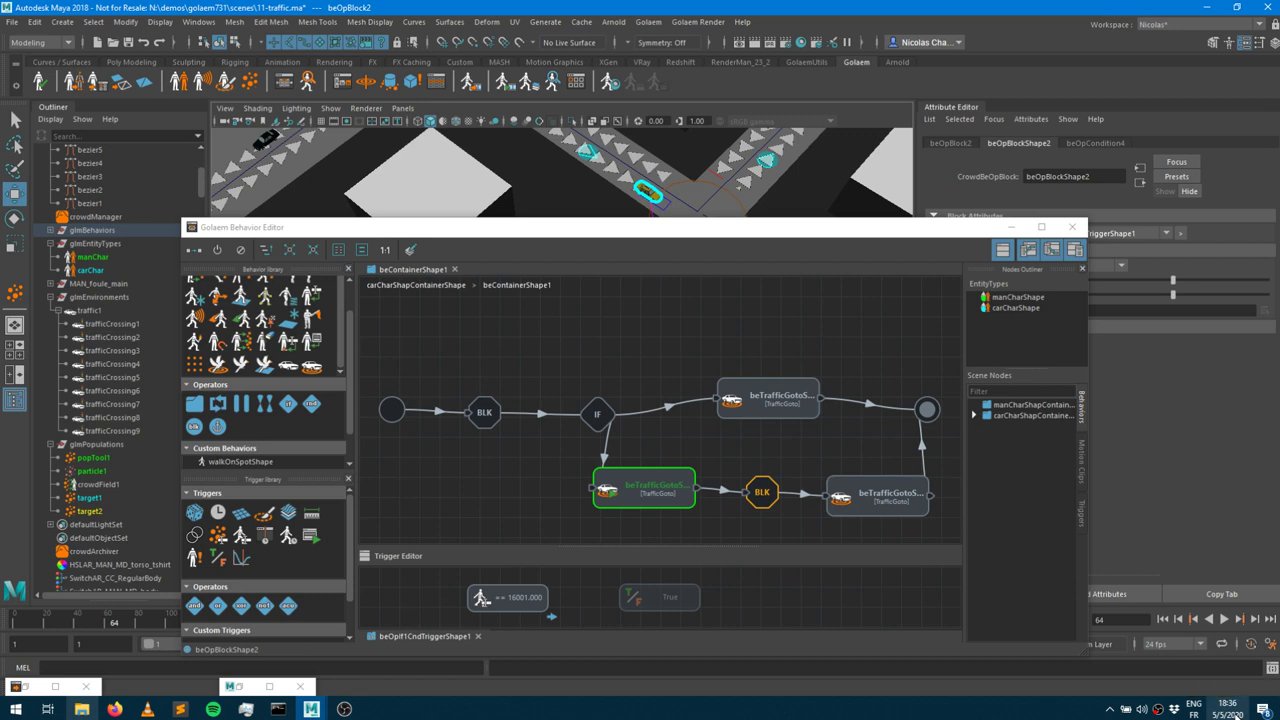
pyautogui.moveTo(598, 415); pyautogui.dragTo(555, 418)
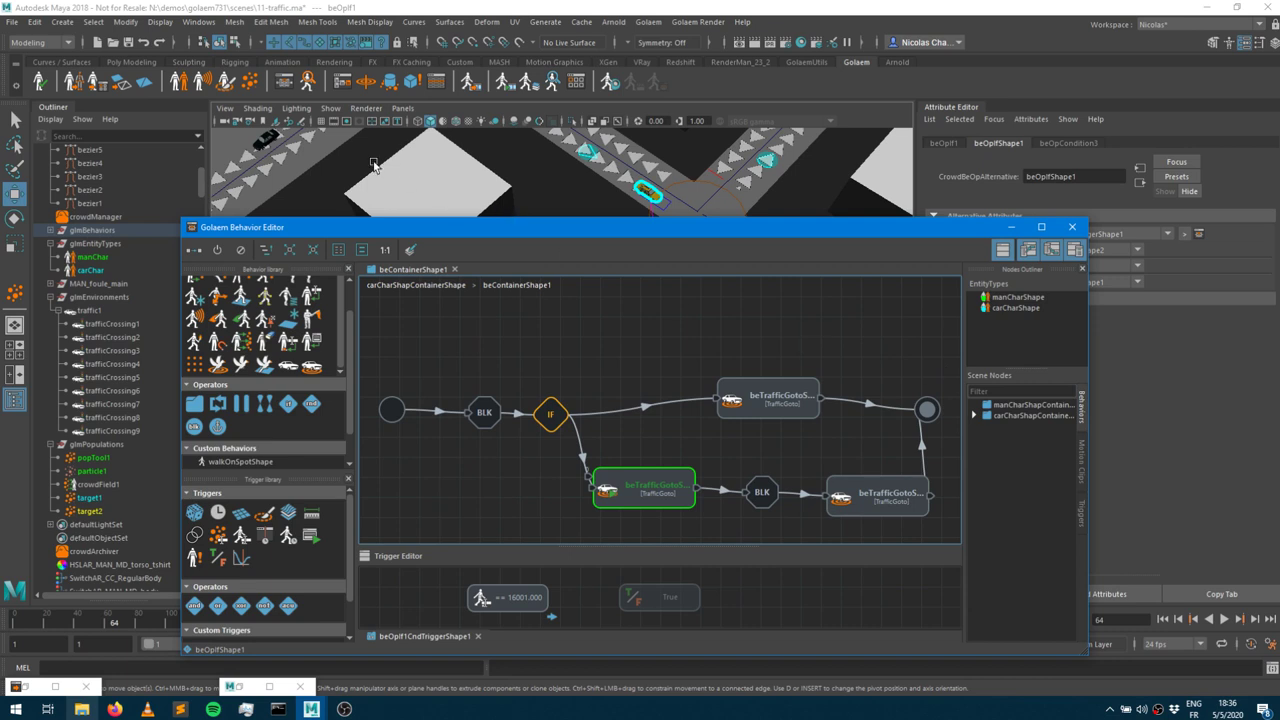
pyautogui.hotkey('ctrl', 's')
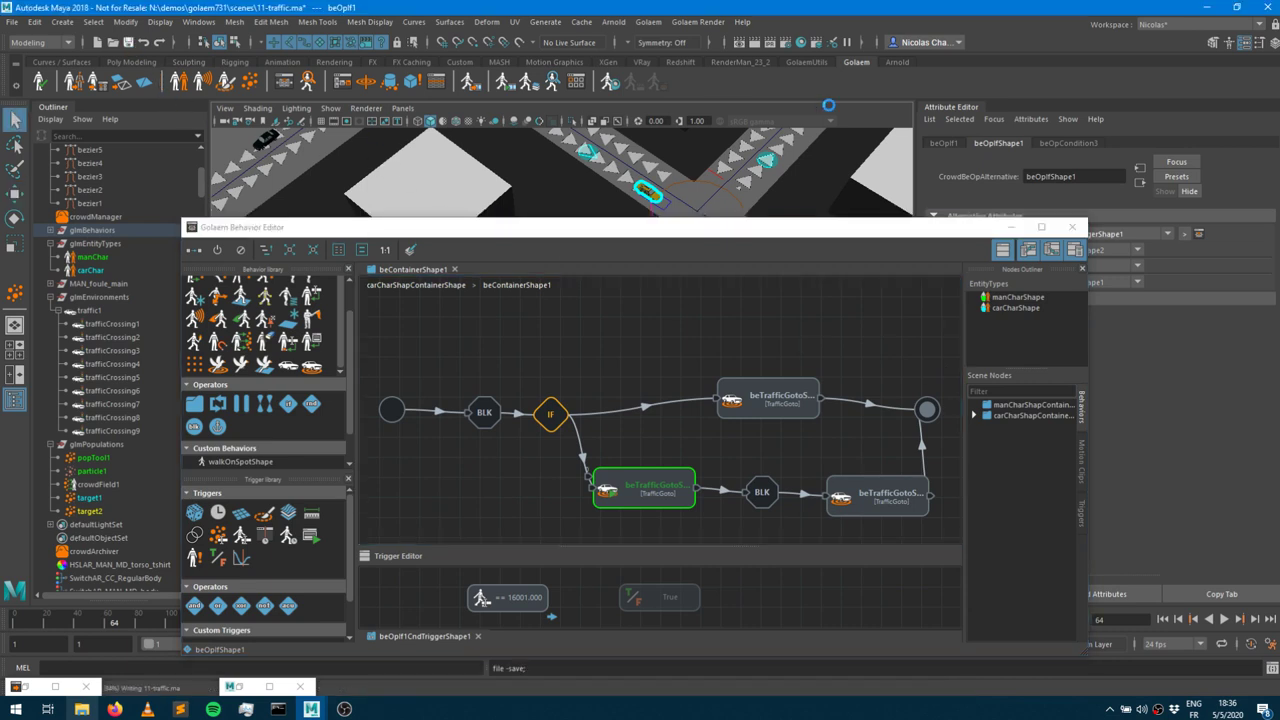
pyautogui.press('w')
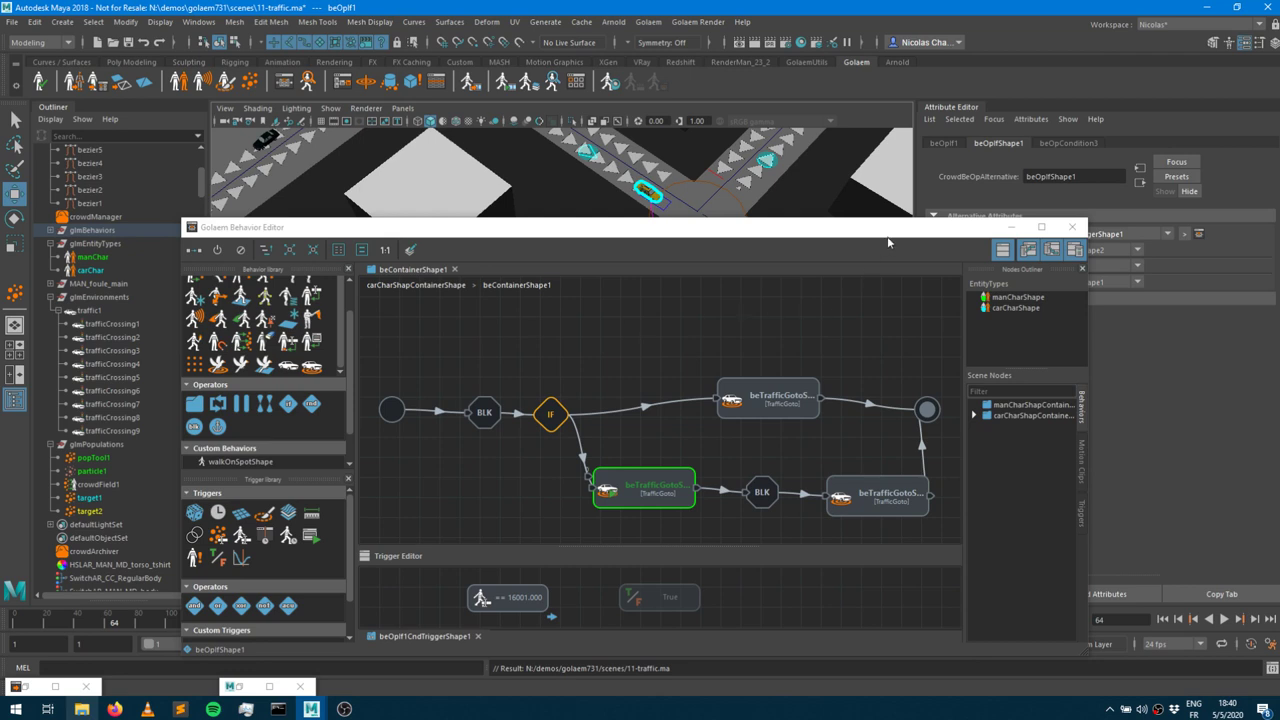
# Minimize the behavior editor and review the traffic locator, its crossings and the crowd manager's Environment Attributes.
pyautogui.click(1007, 228)
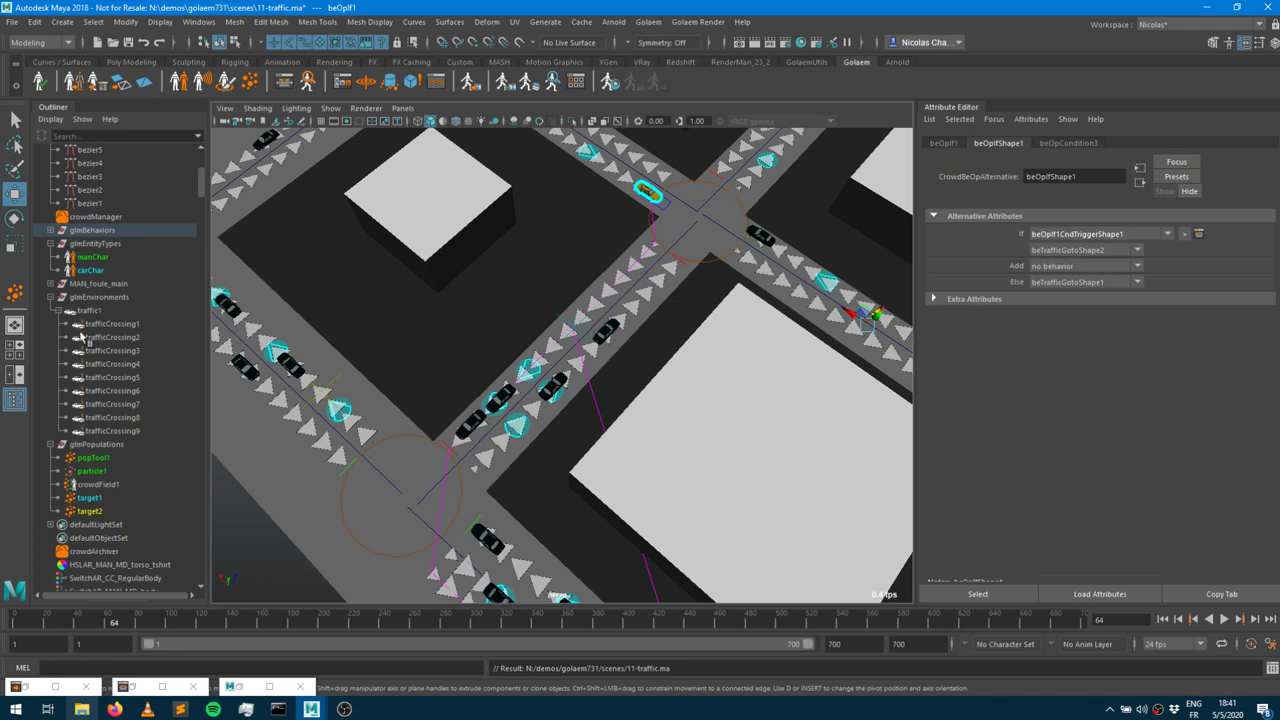
pyautogui.click(96, 316)
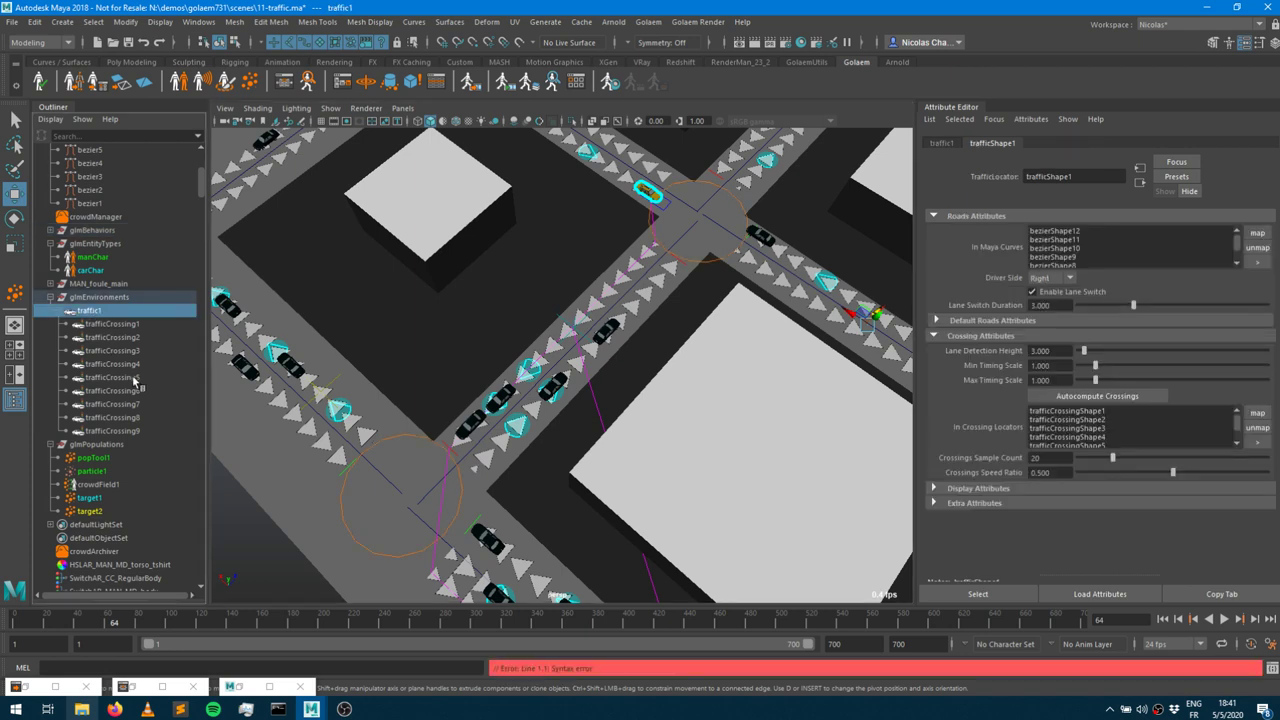
pyautogui.click(100, 326)
pyautogui.click(89, 312)
pyautogui.click(104, 217)
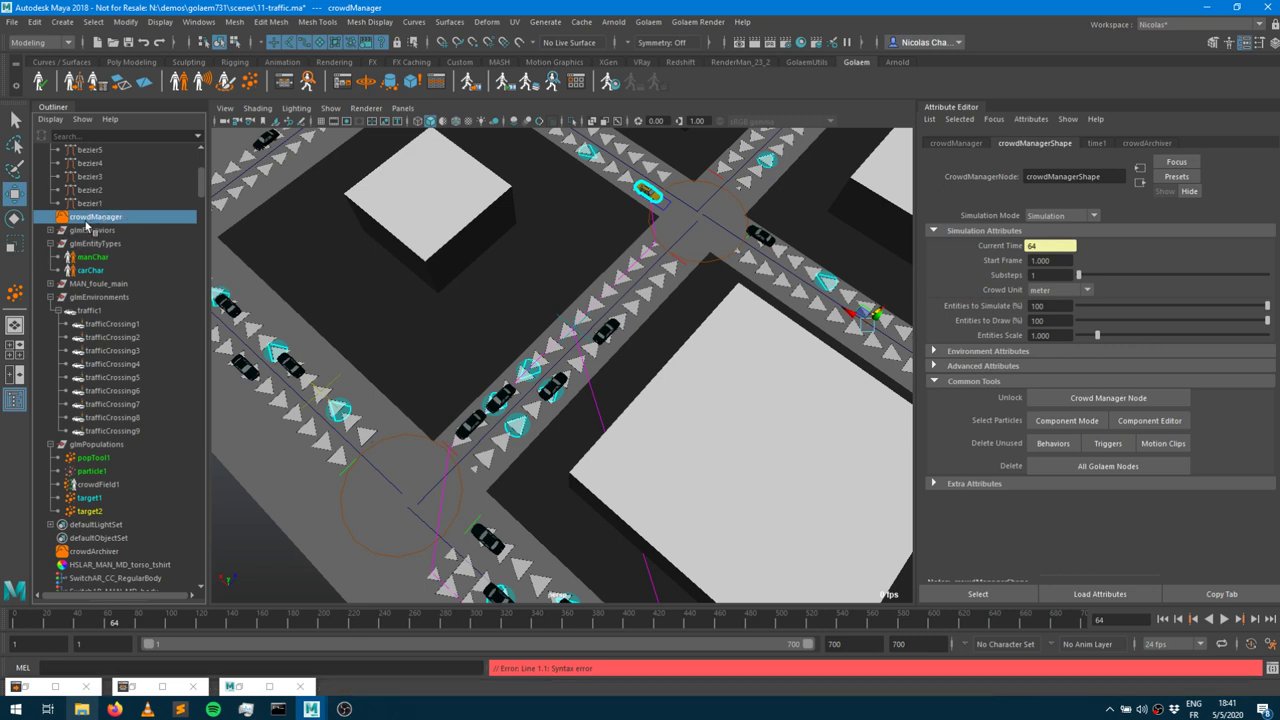
pyautogui.click(1033, 381)
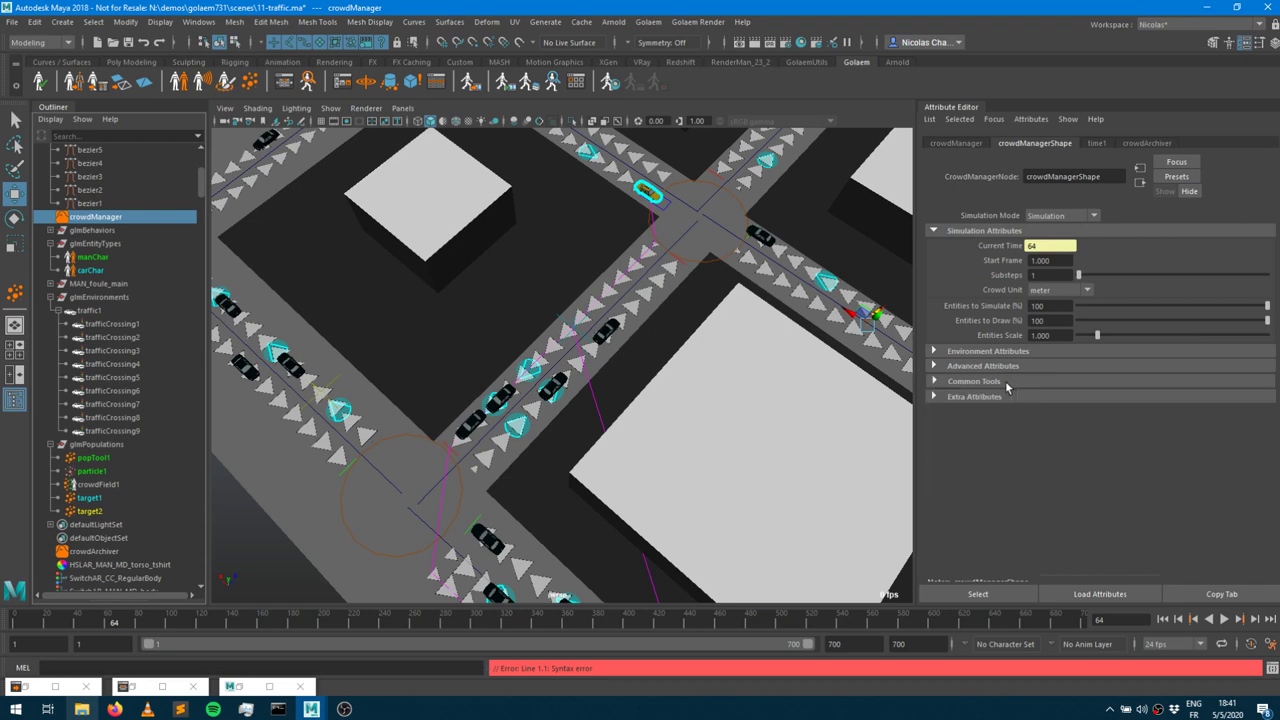
pyautogui.click(990, 352)
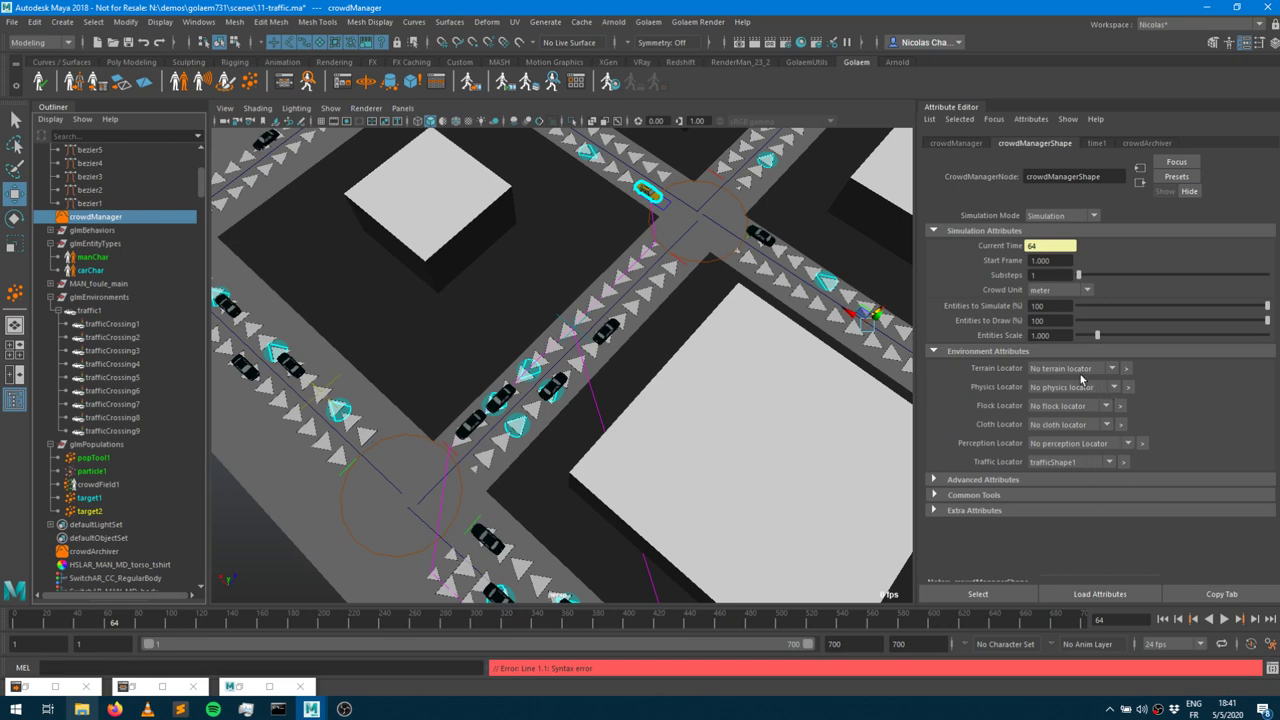
# Examine popTool1's population attributes and the slots it placed along the streets.
pyautogui.click(88, 458)
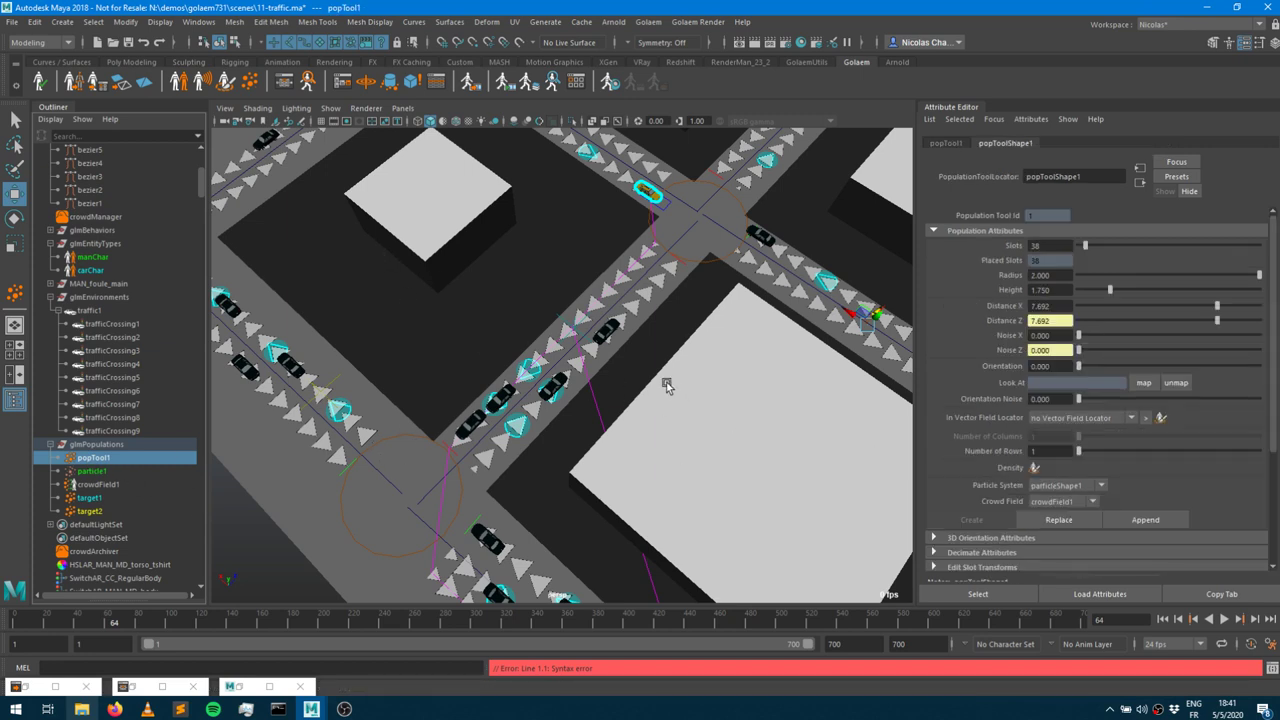
pyautogui.keyDown('alt'); pyautogui.moveTo(543, 386); pyautogui.dragTo(441, 385); pyautogui.keyUp('alt')
pyautogui.moveTo(93, 457); pyautogui.dragTo(105, 466, button='middle')
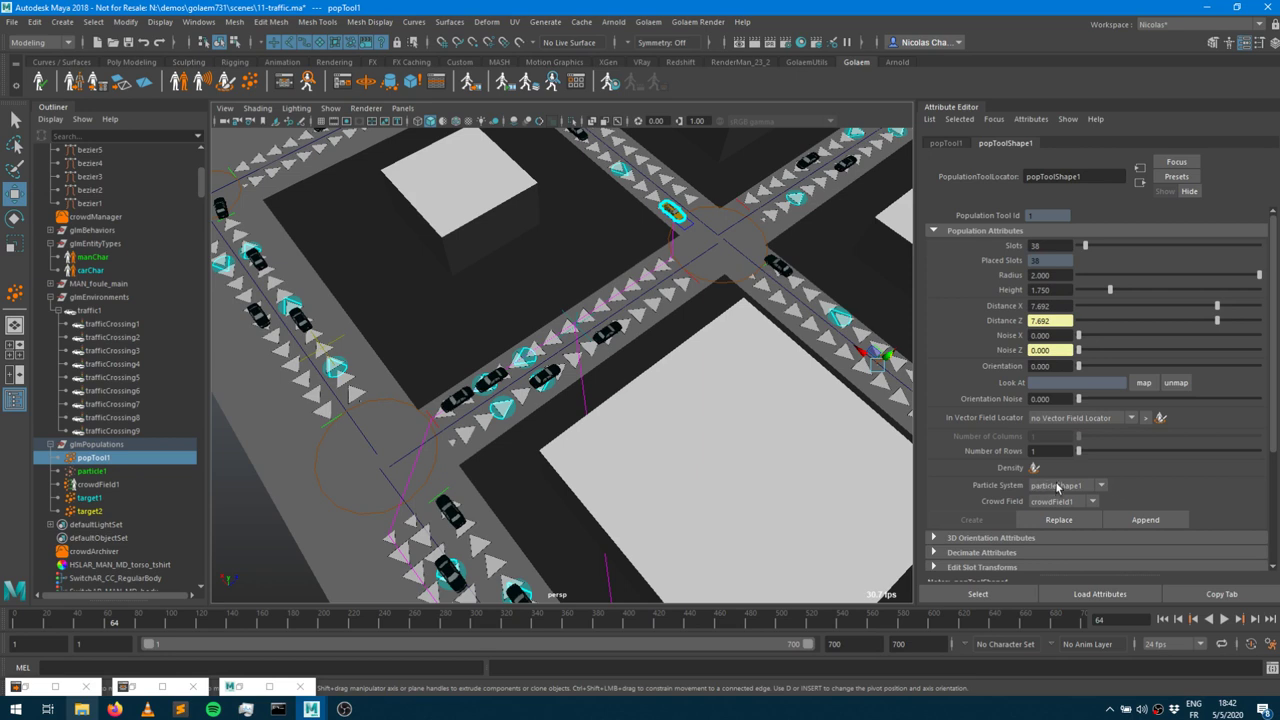
# Create a new population tool on the ground beside the near crossing and show its shape's Particle System and Crowd Field settings.
pyautogui.click(250, 81)
pyautogui.click(310, 478)
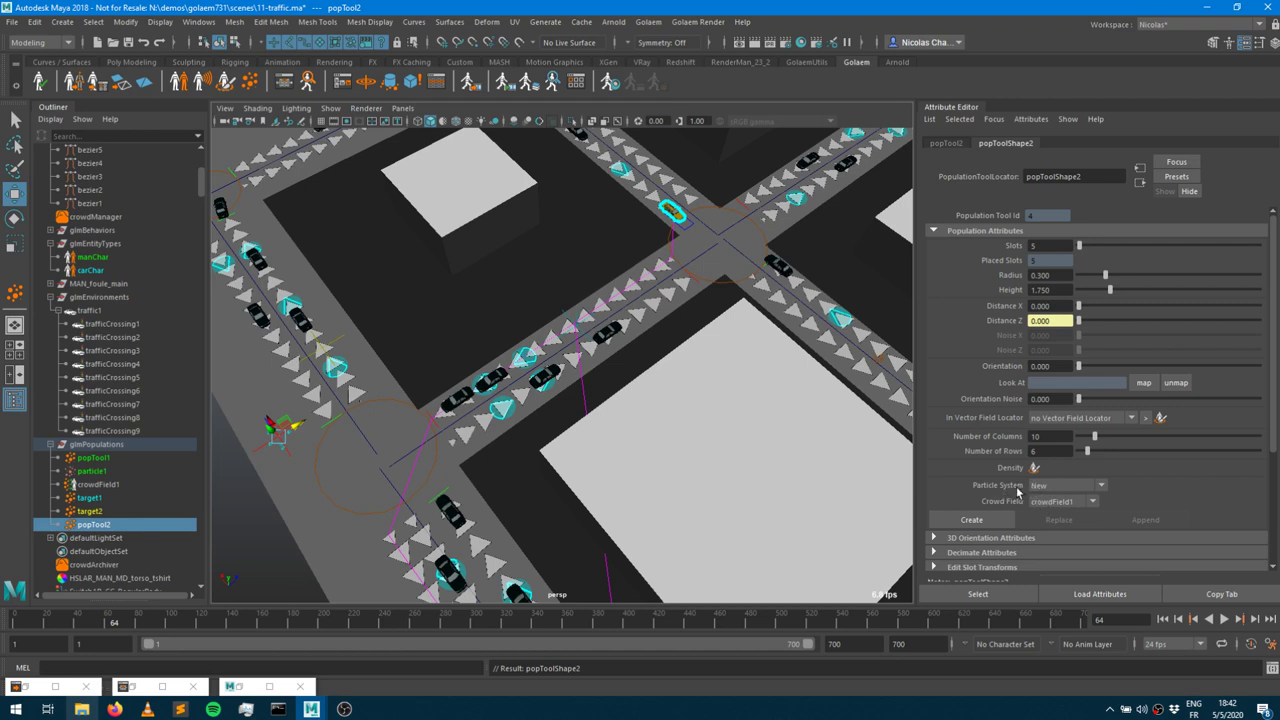
pyautogui.click(92, 470)
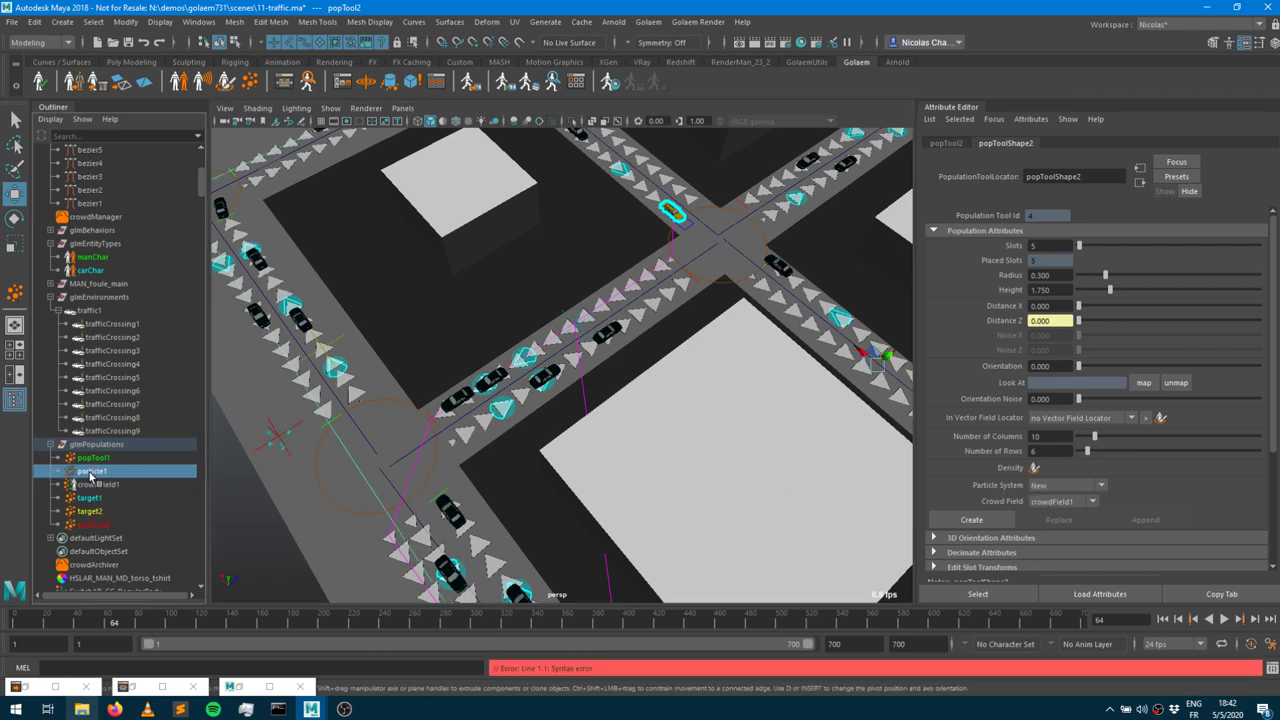
pyautogui.click(98, 525)
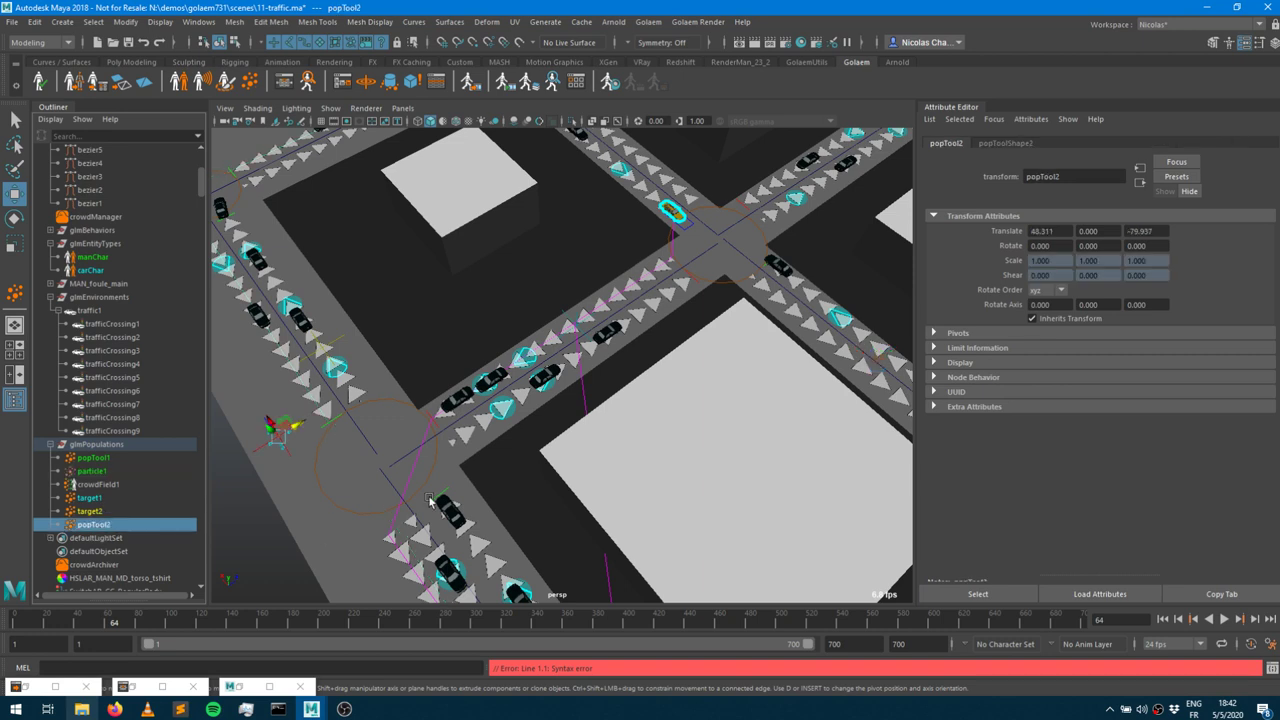
pyautogui.click(1005, 143)
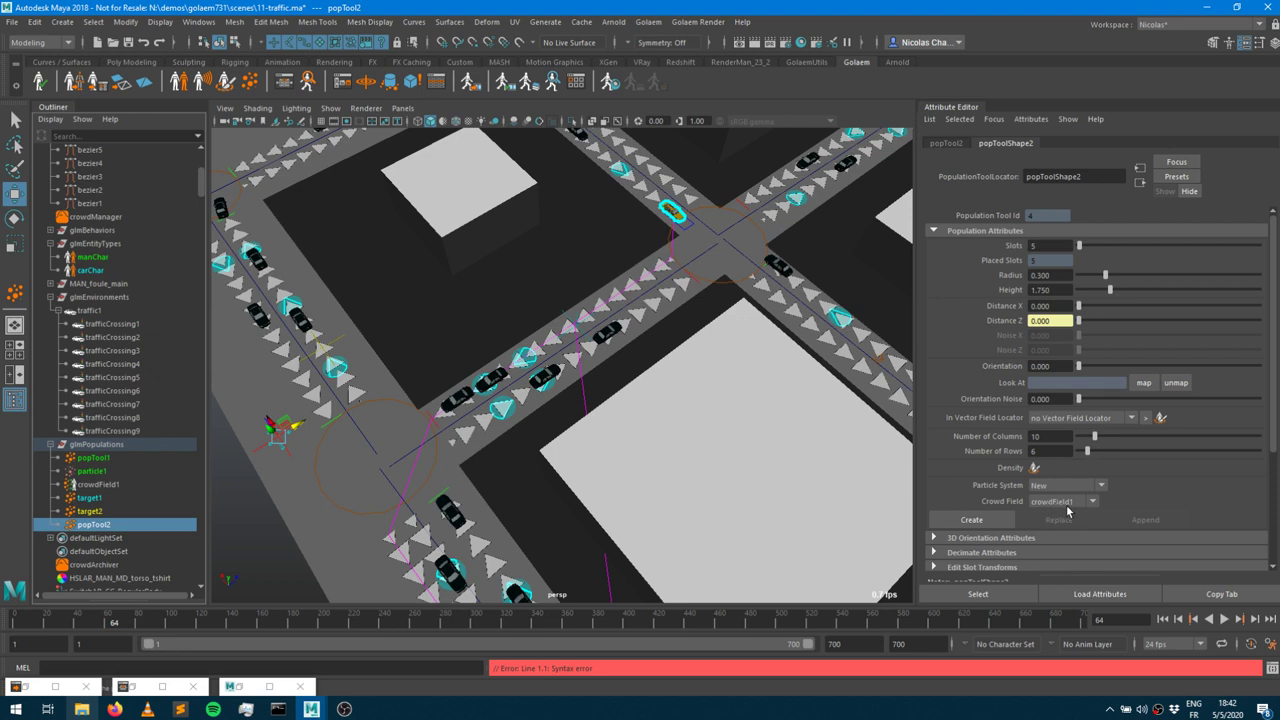
# Inspect the existing particle1 and crowdField1 nodes used by the car population.
pyautogui.click(101, 485)
pyautogui.click(88, 472)
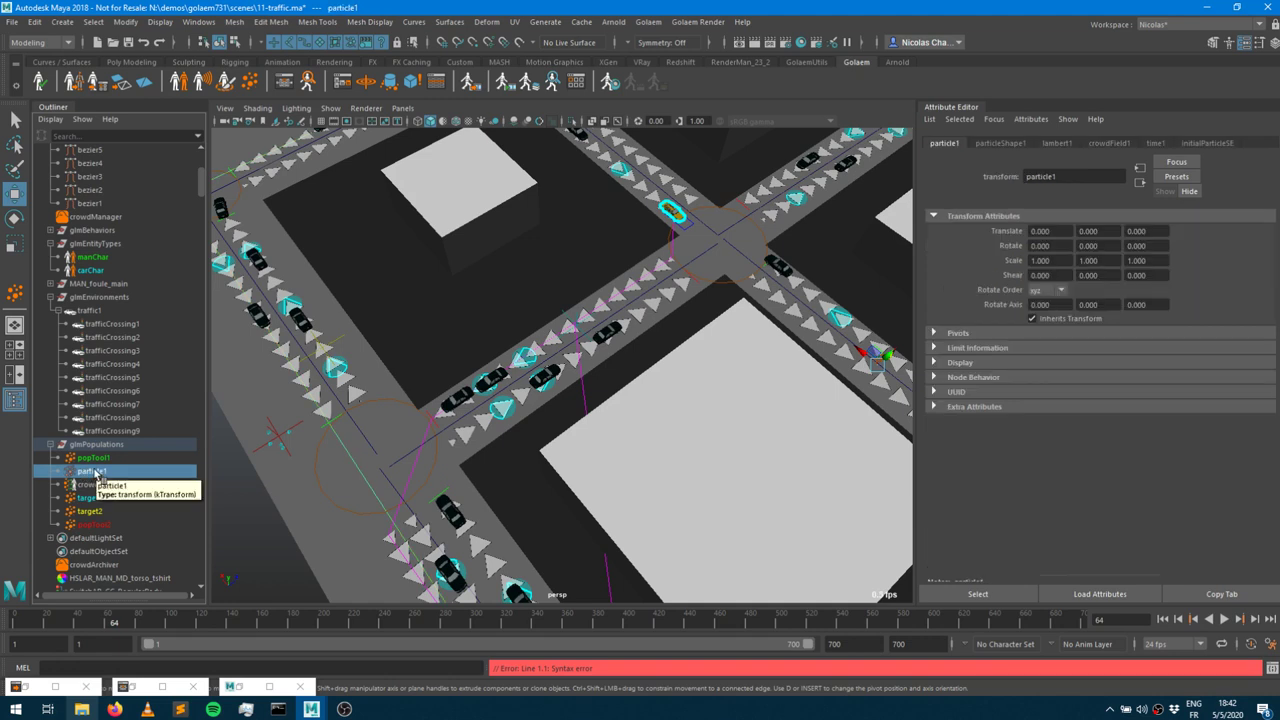
pyautogui.click(101, 485)
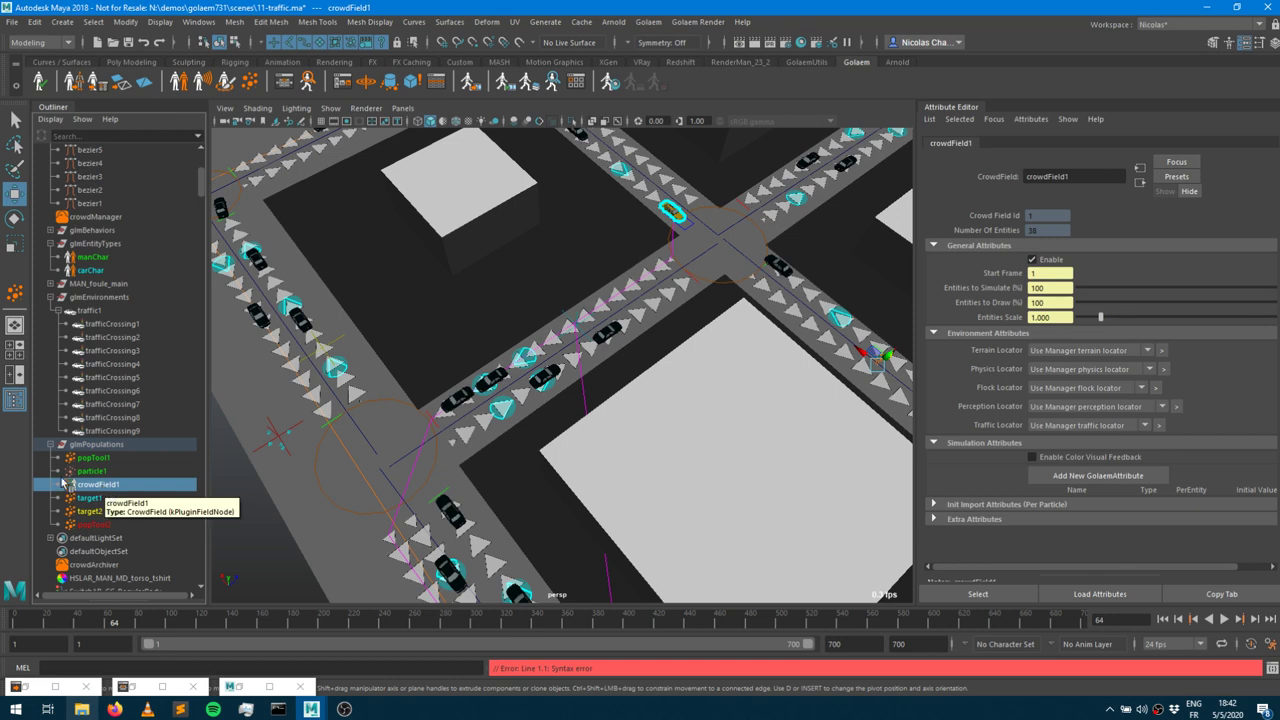
# Create the population of popTool2 with both its Particle System and its Crowd Field set to New.
pyautogui.click(87, 473)
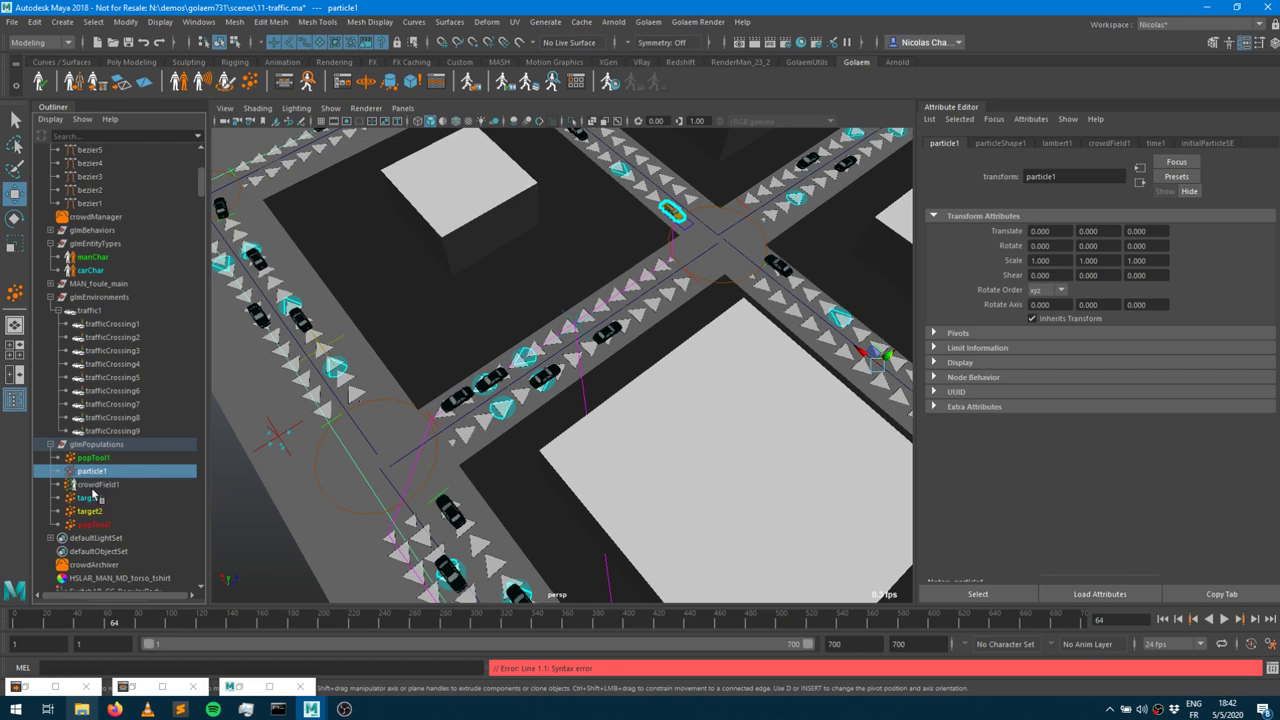
pyautogui.click(94, 486)
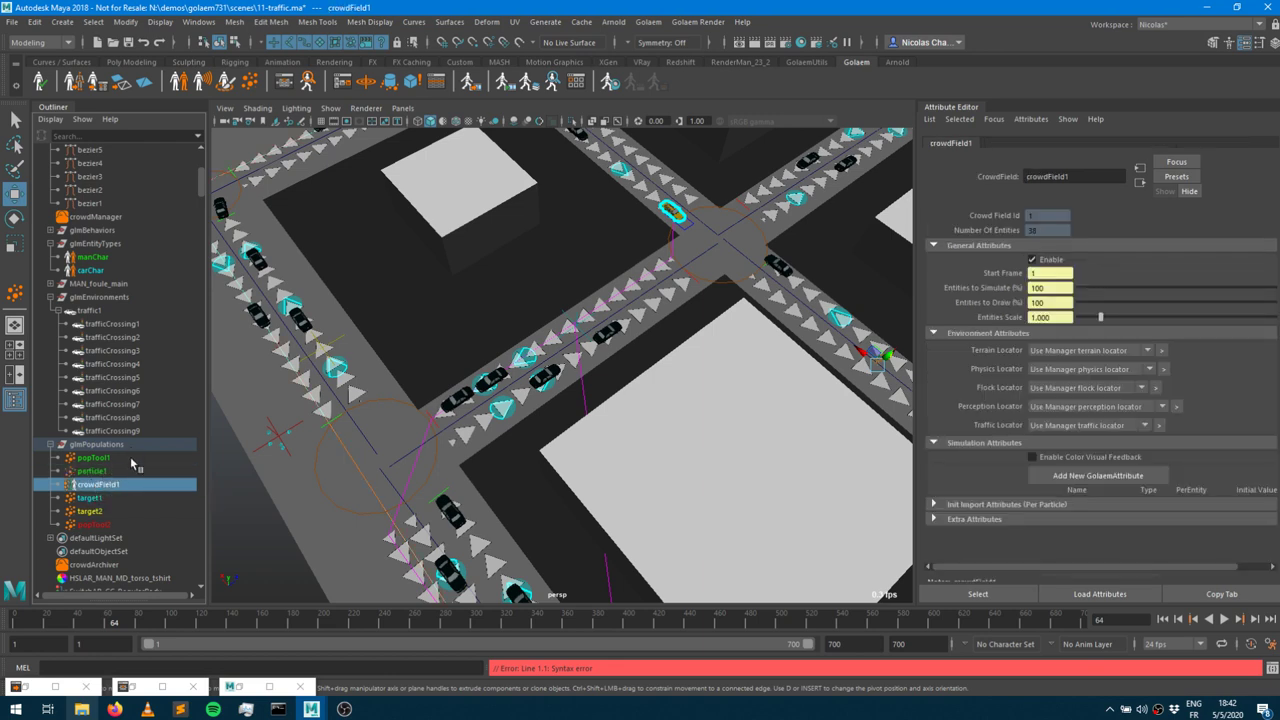
pyautogui.click(98, 461)
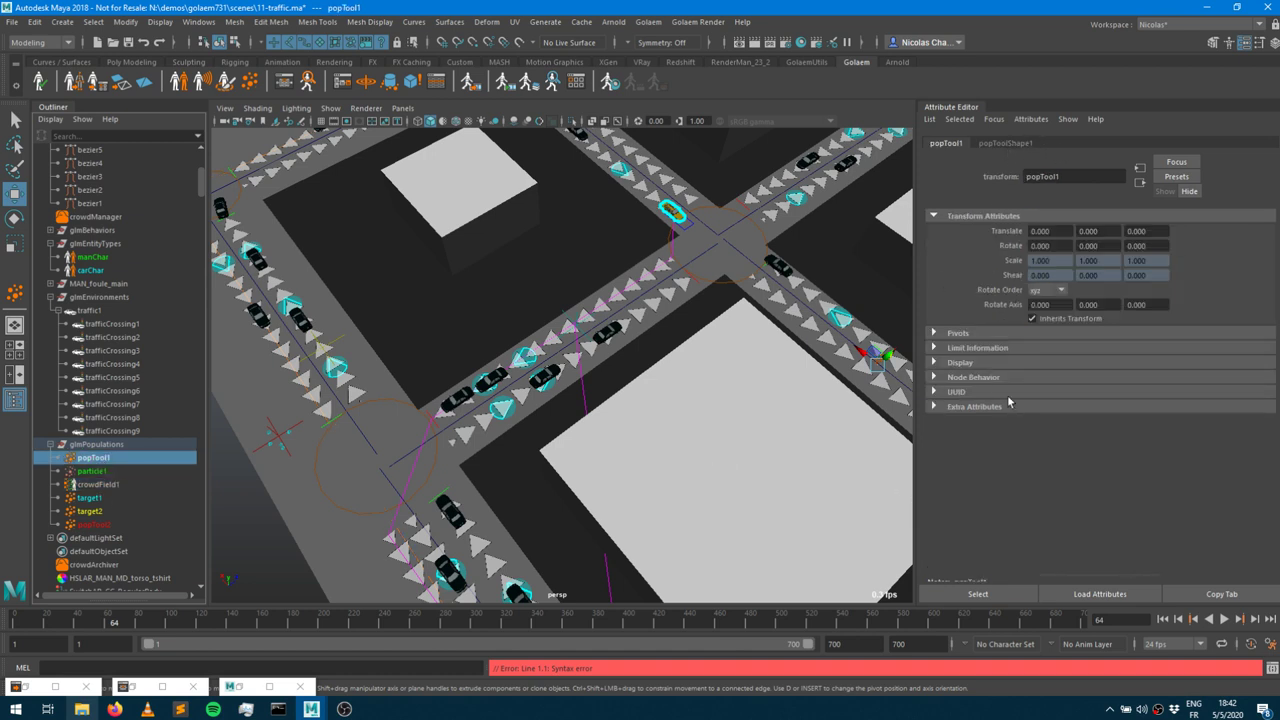
pyautogui.click(96, 524)
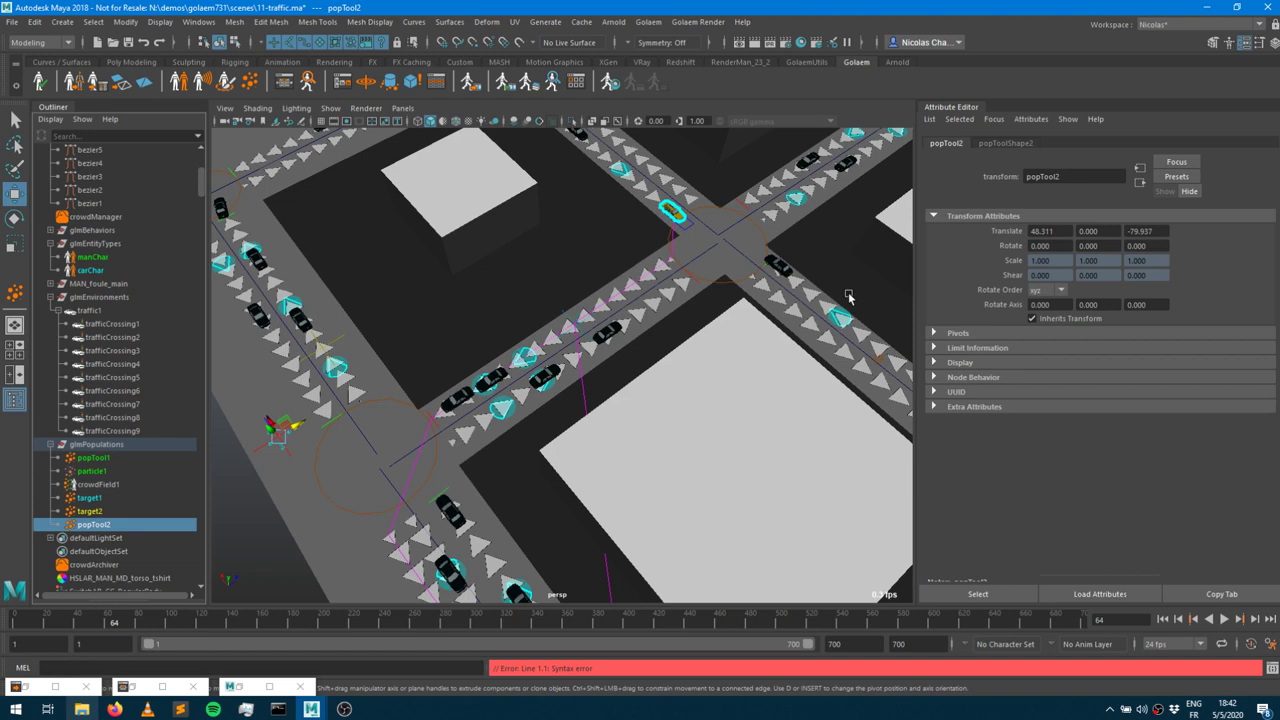
pyautogui.click(1008, 145)
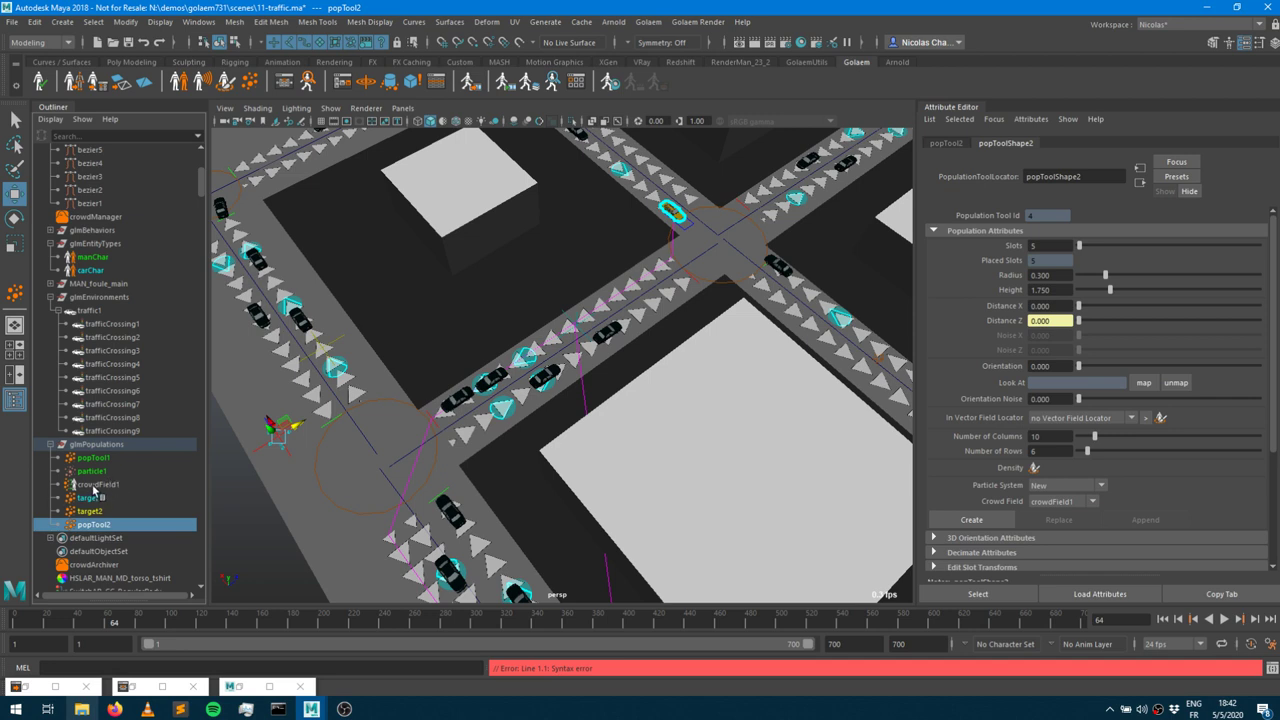
pyautogui.click(1067, 501)
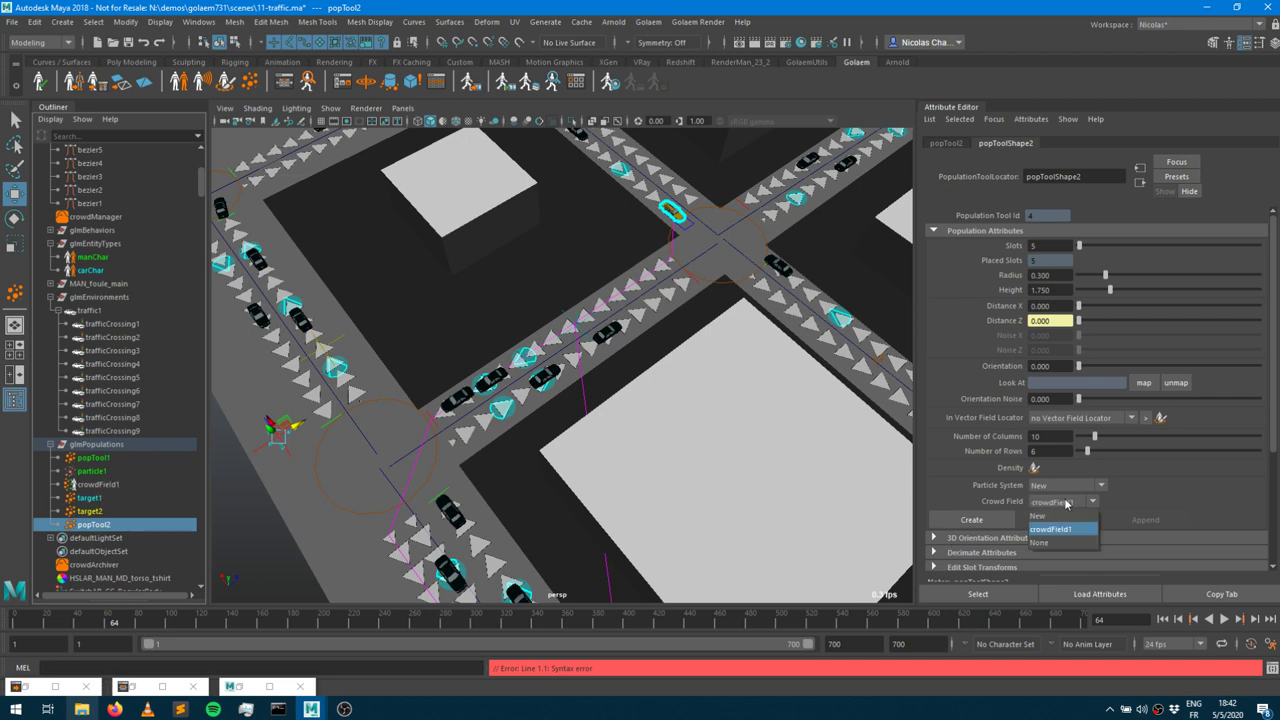
pyautogui.click(1048, 522)
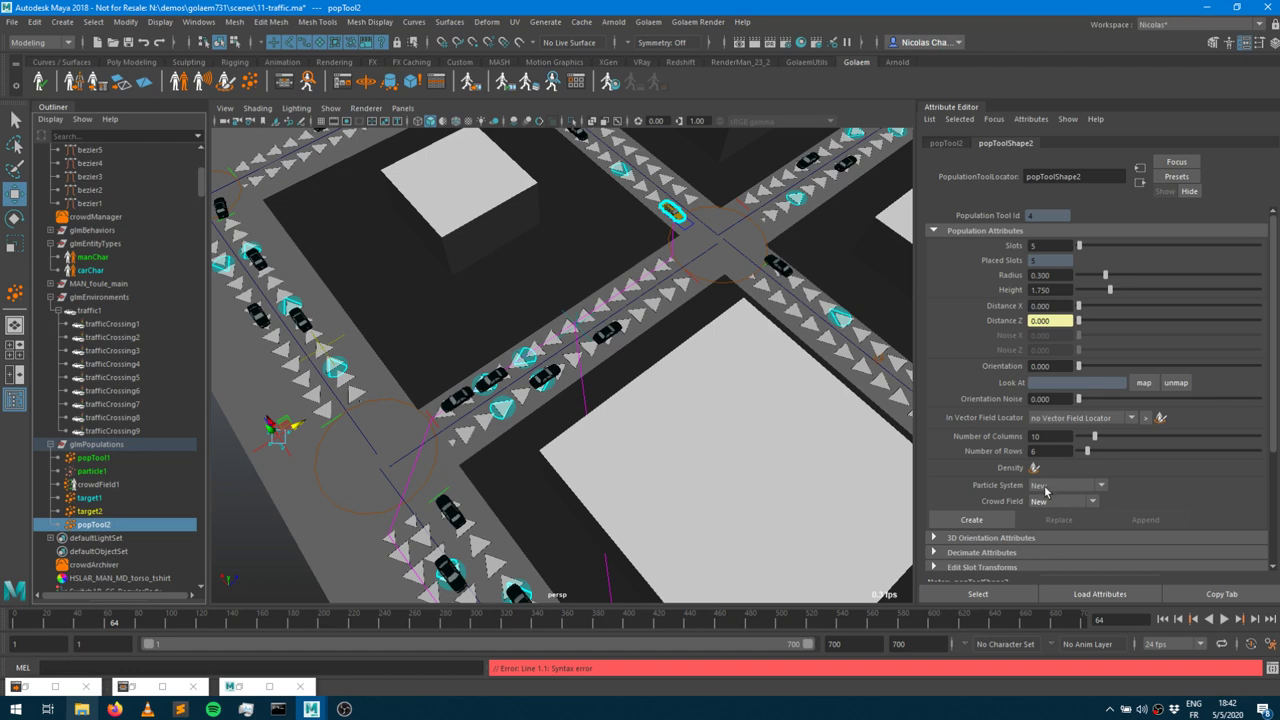
pyautogui.click(971, 520)
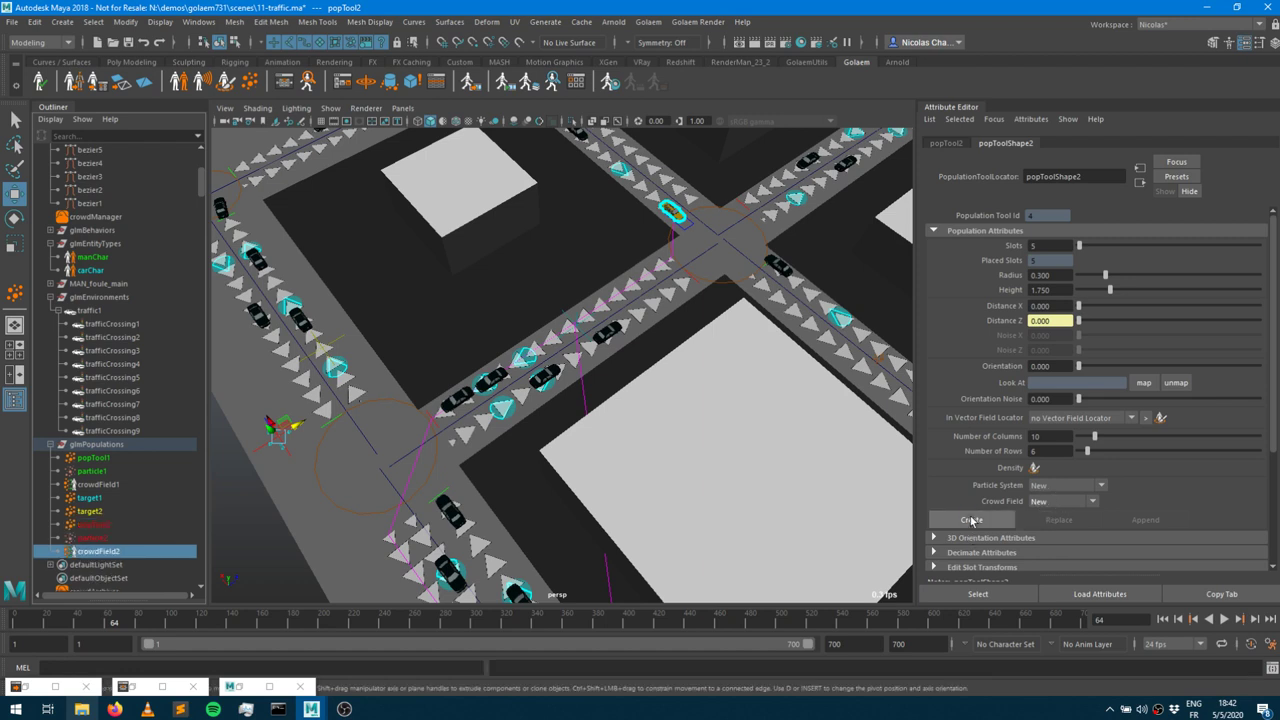
# Set the Traffic Locator of crowdField2 to trafficShape1 in its Environment Attributes.
pyautogui.click(86, 550)
pyautogui.click(116, 553)
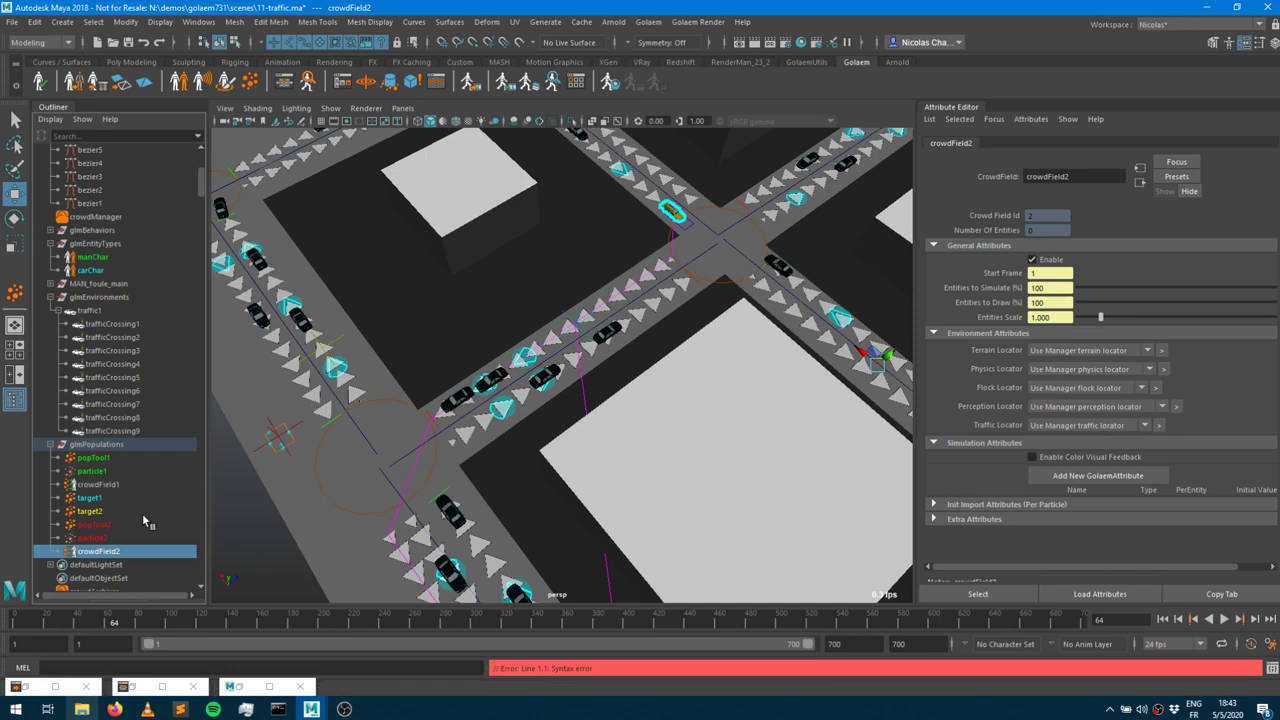
pyautogui.moveTo(124, 543); pyautogui.dragTo(100, 557, button='middle')
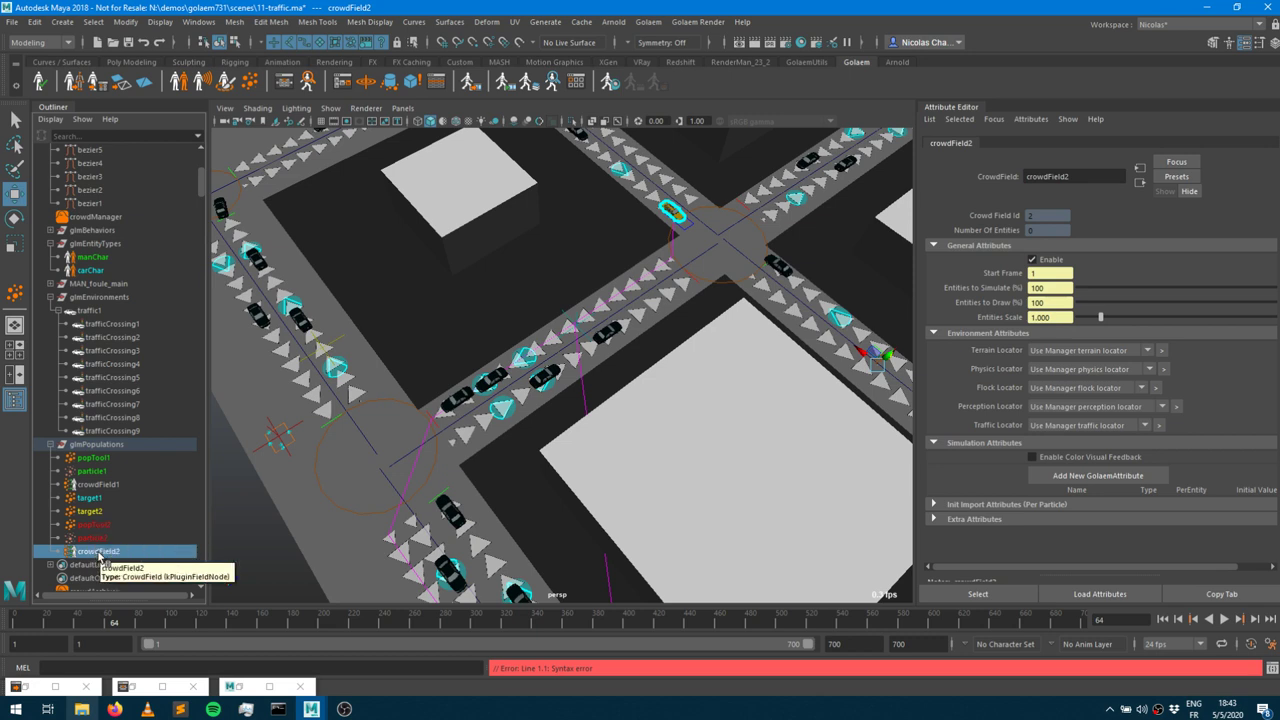
pyautogui.click(1075, 426)
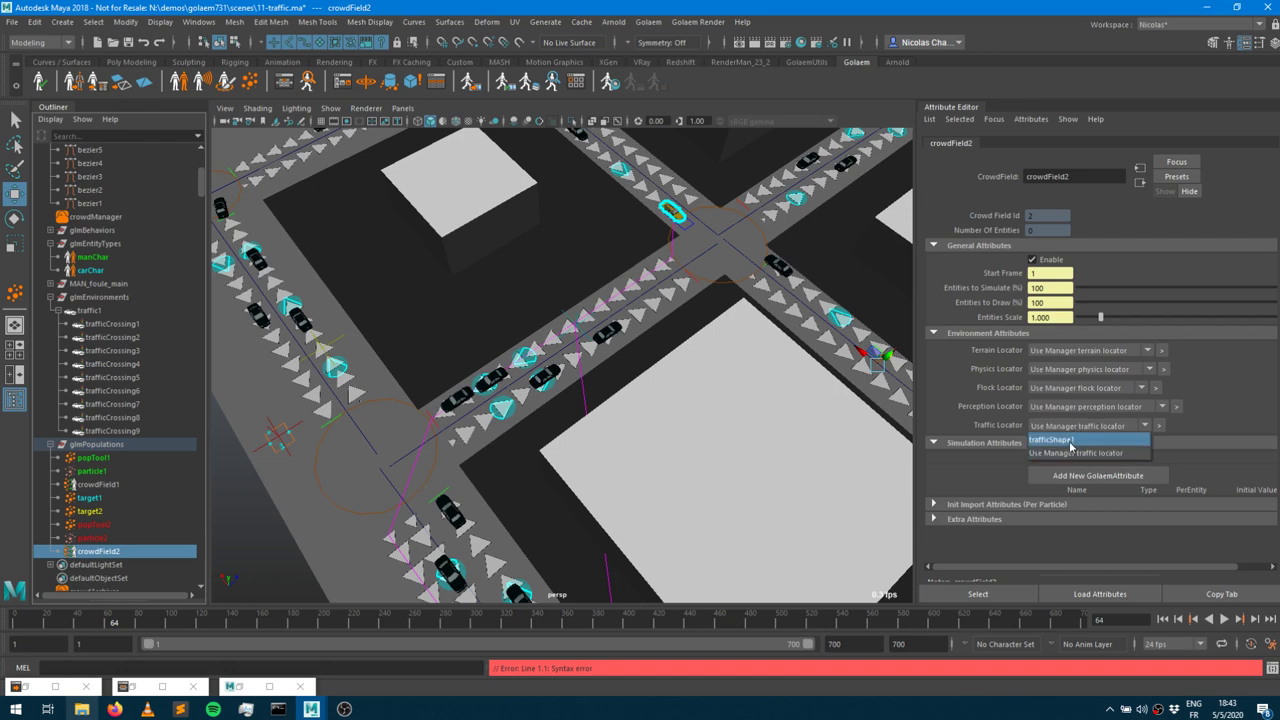
pyautogui.click(1088, 431)
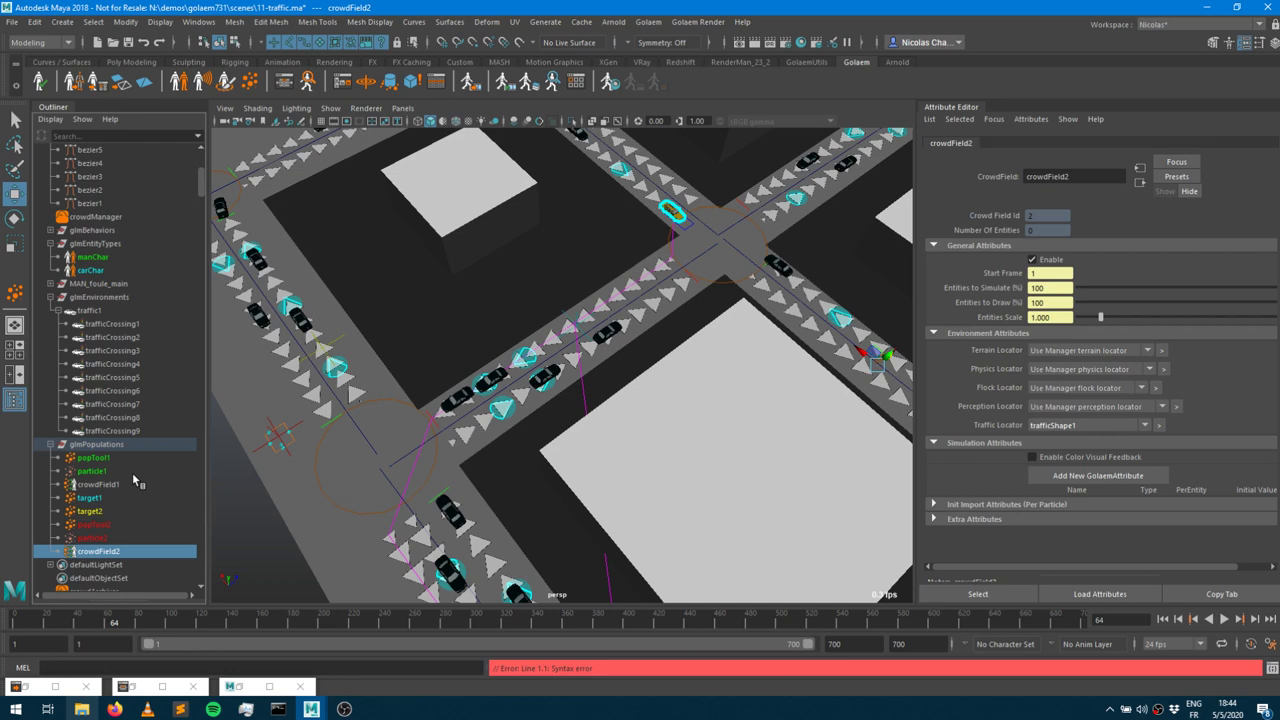
# Reopen the behavior editor, add a second expression trigger to the IF operator's condition and show its expression attributes.
pyautogui.hotkey('alt', 'Tab')
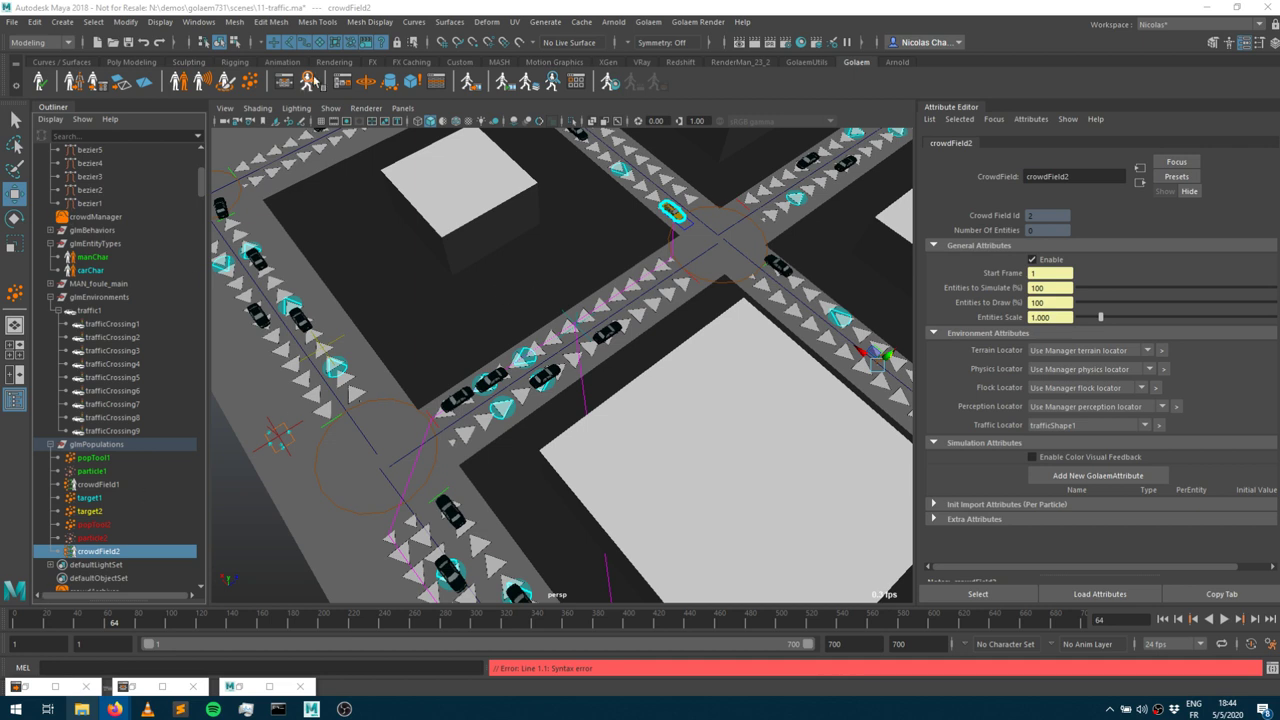
pyautogui.click(294, 98)
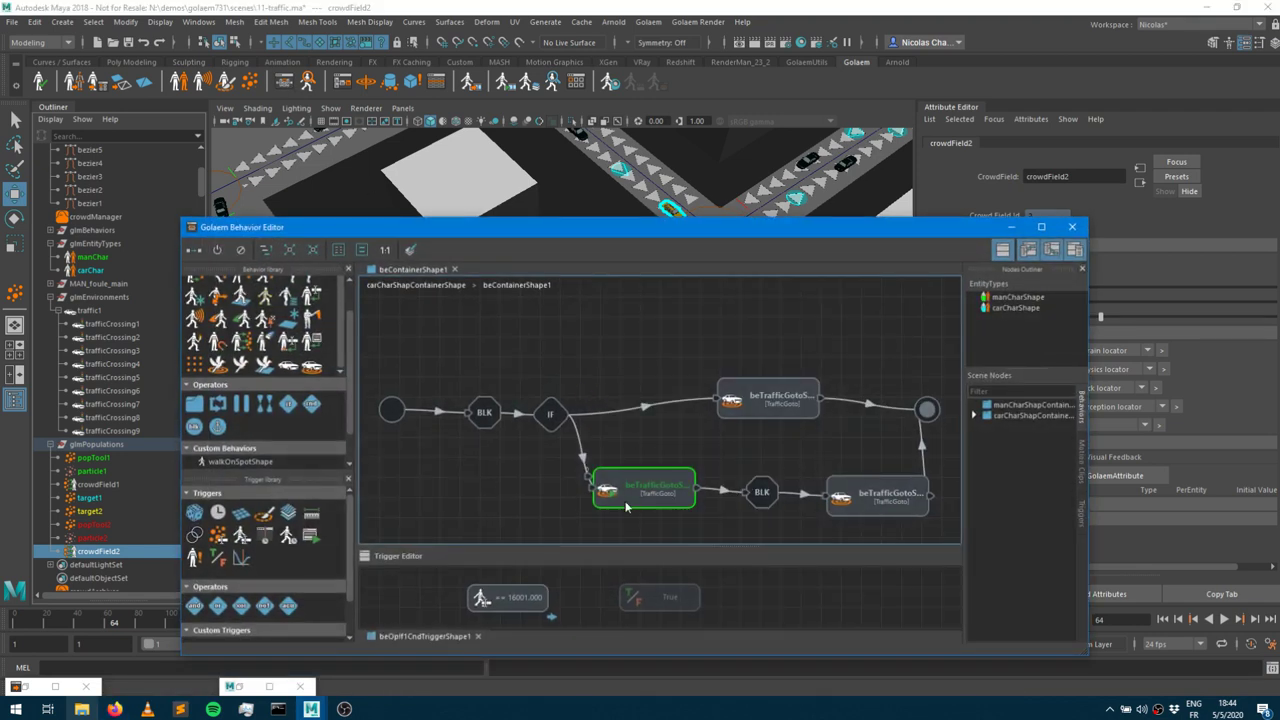
pyautogui.click(521, 603)
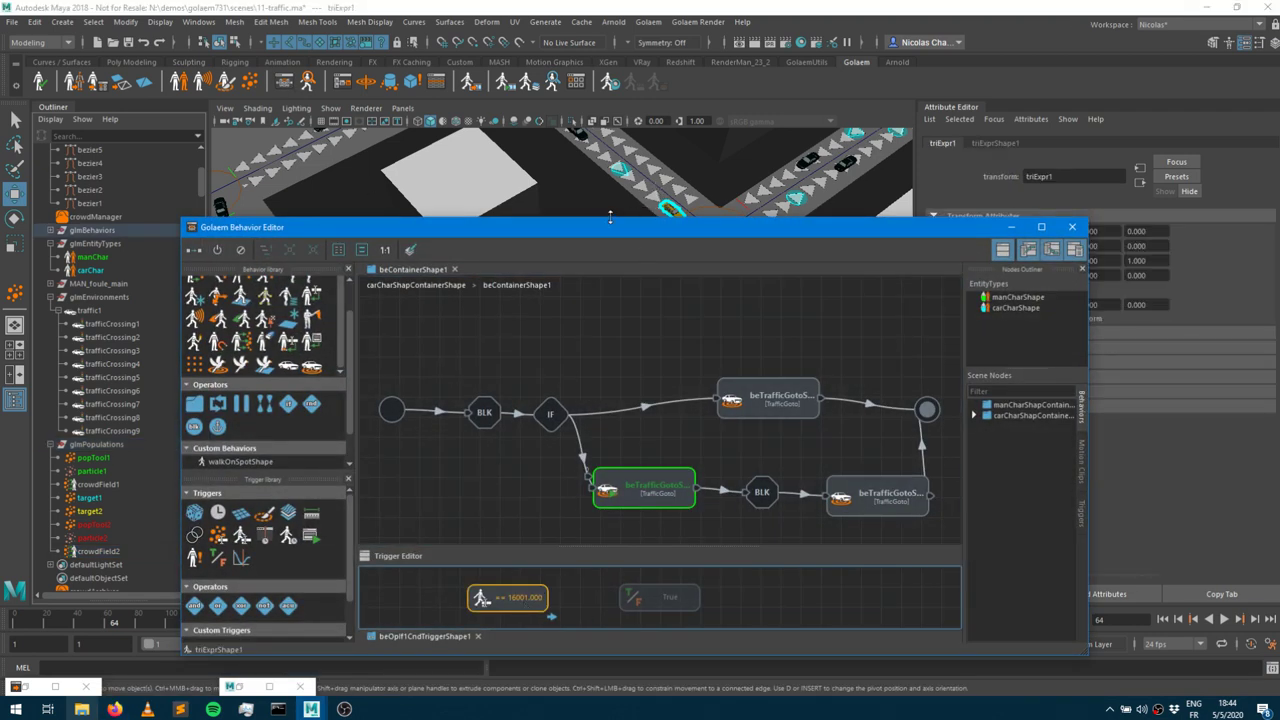
pyautogui.moveTo(610, 217); pyautogui.dragTo(610, 60)
pyautogui.moveTo(258, 463); pyautogui.dragTo(428, 549)
pyautogui.moveTo(770, 67); pyautogui.dragTo(566, 65)
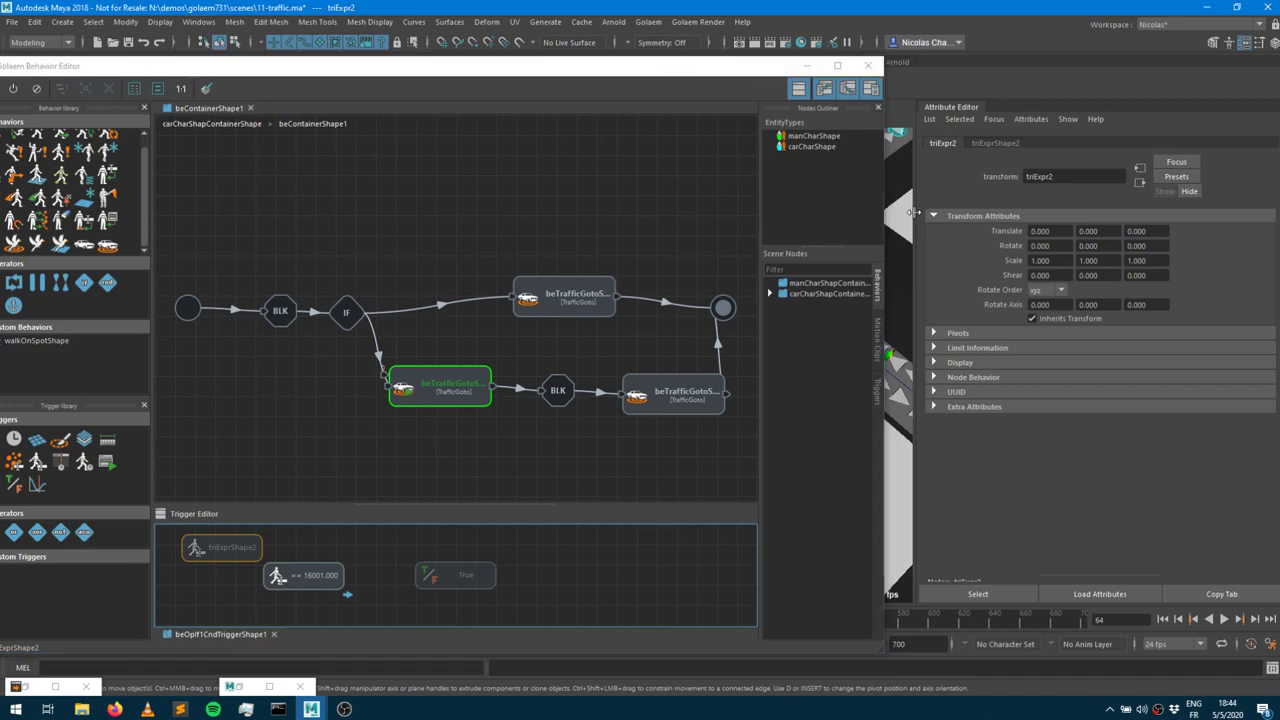
pyautogui.moveTo(914, 212); pyautogui.dragTo(822, 212)
pyautogui.click(905, 143)
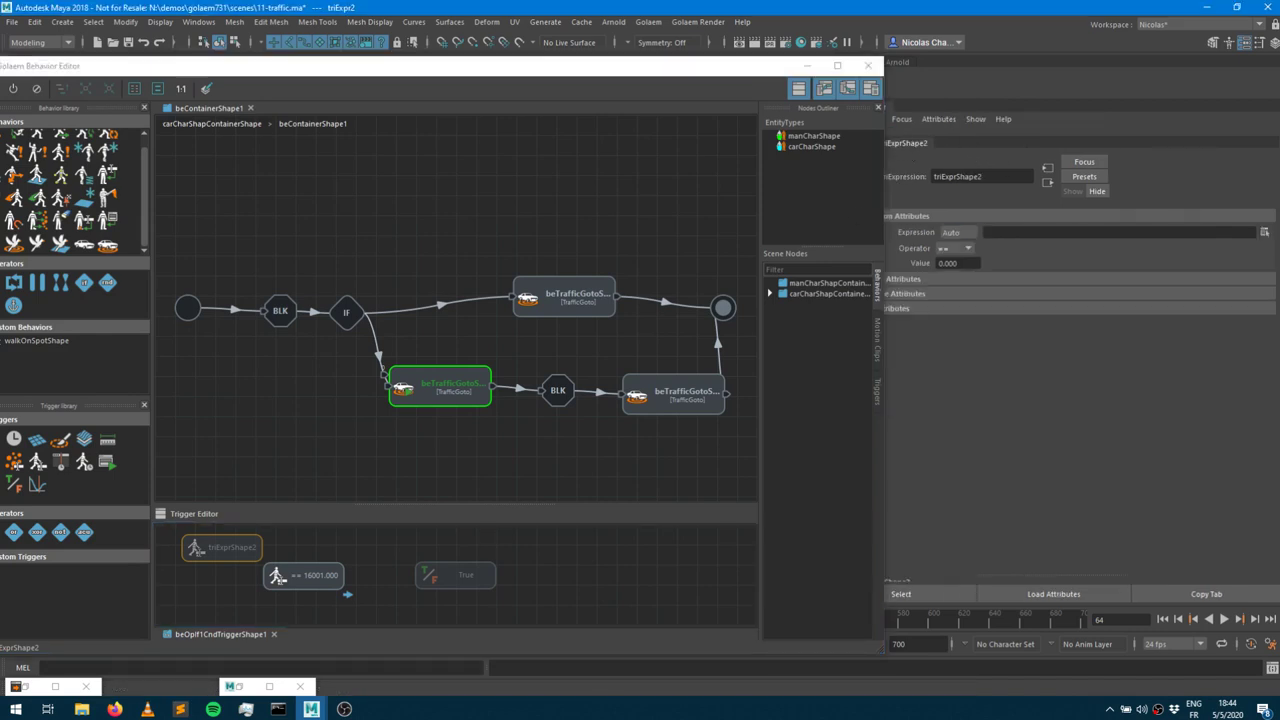
# Browse the crowd channel attributes offered for the trigger expression, filtering by "turning" and "traffic", and examine the distance, turning and braking channels.
pyautogui.click(1265, 232)
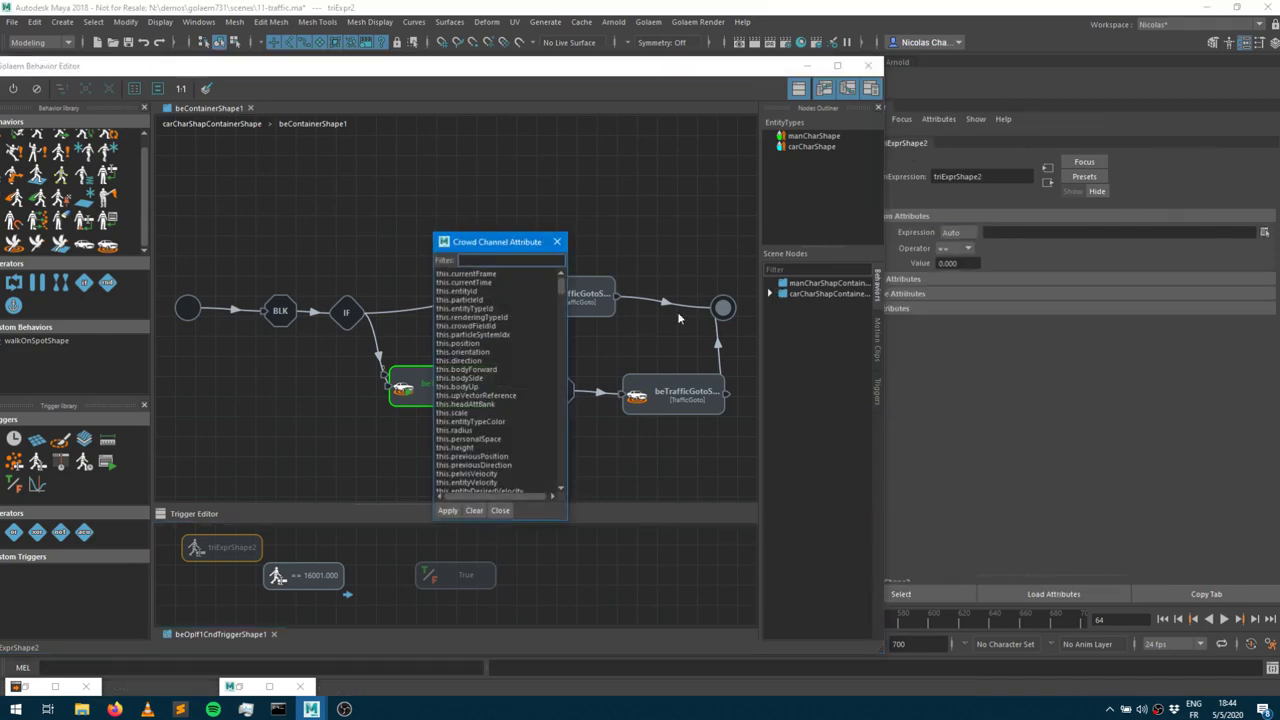
pyautogui.write('turning')
pyautogui.press('Return')
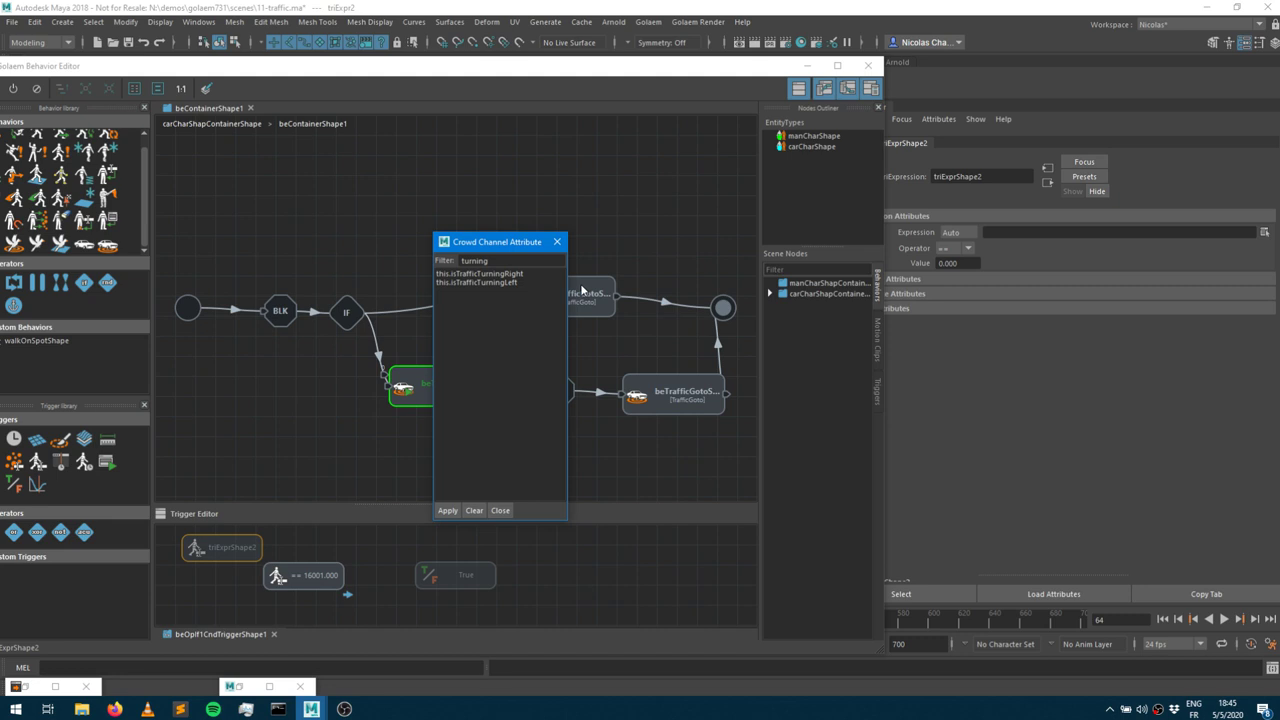
pyautogui.hotkey('ctrl', 'a')
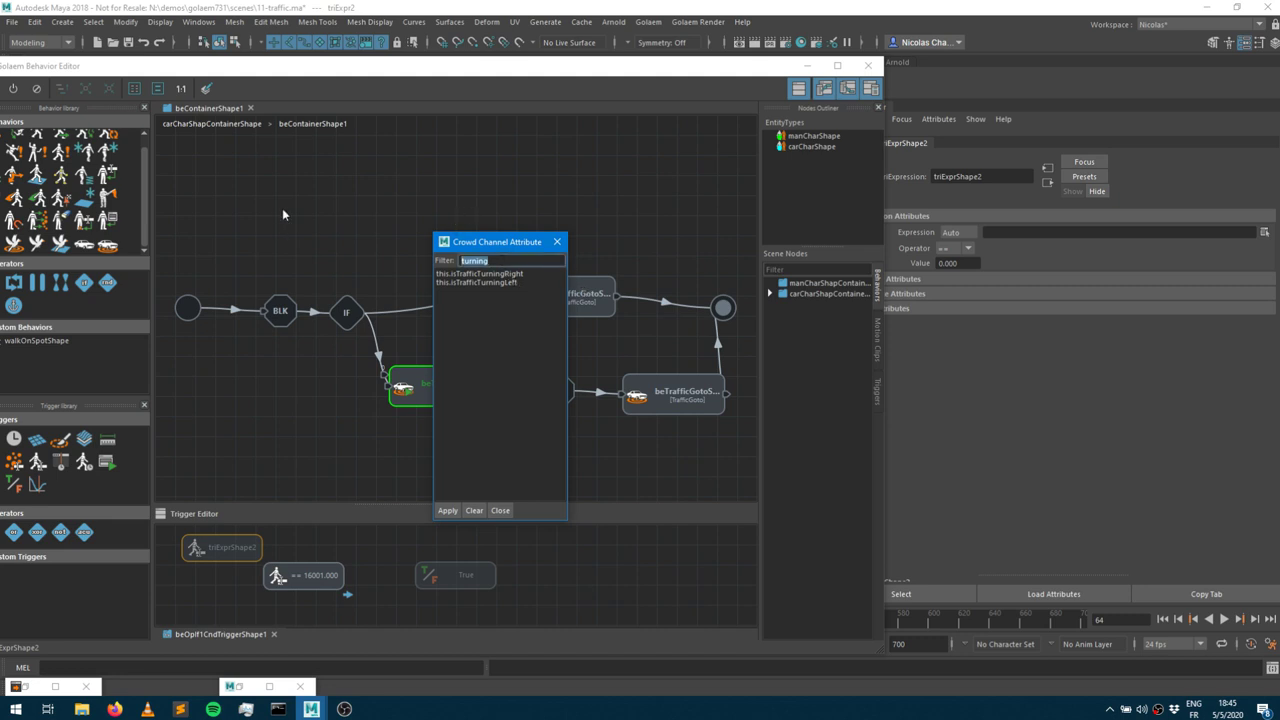
pyautogui.write('traffic')
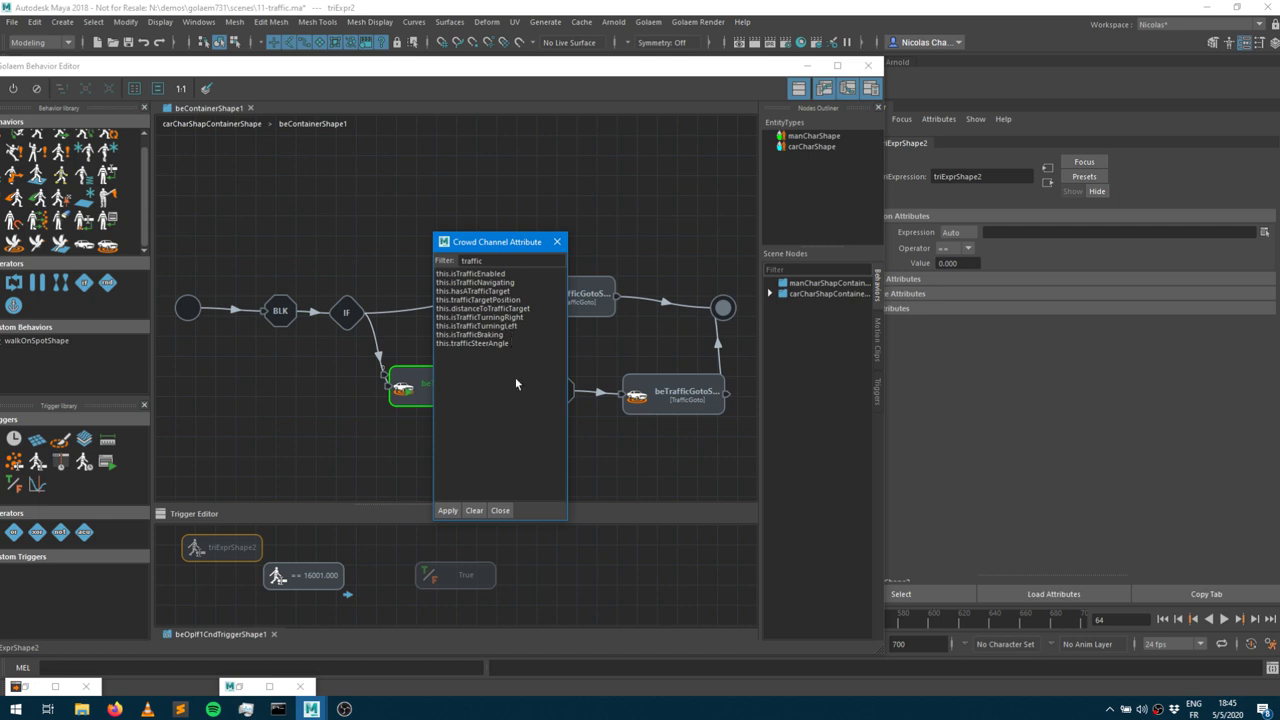
pyautogui.click(516, 309)
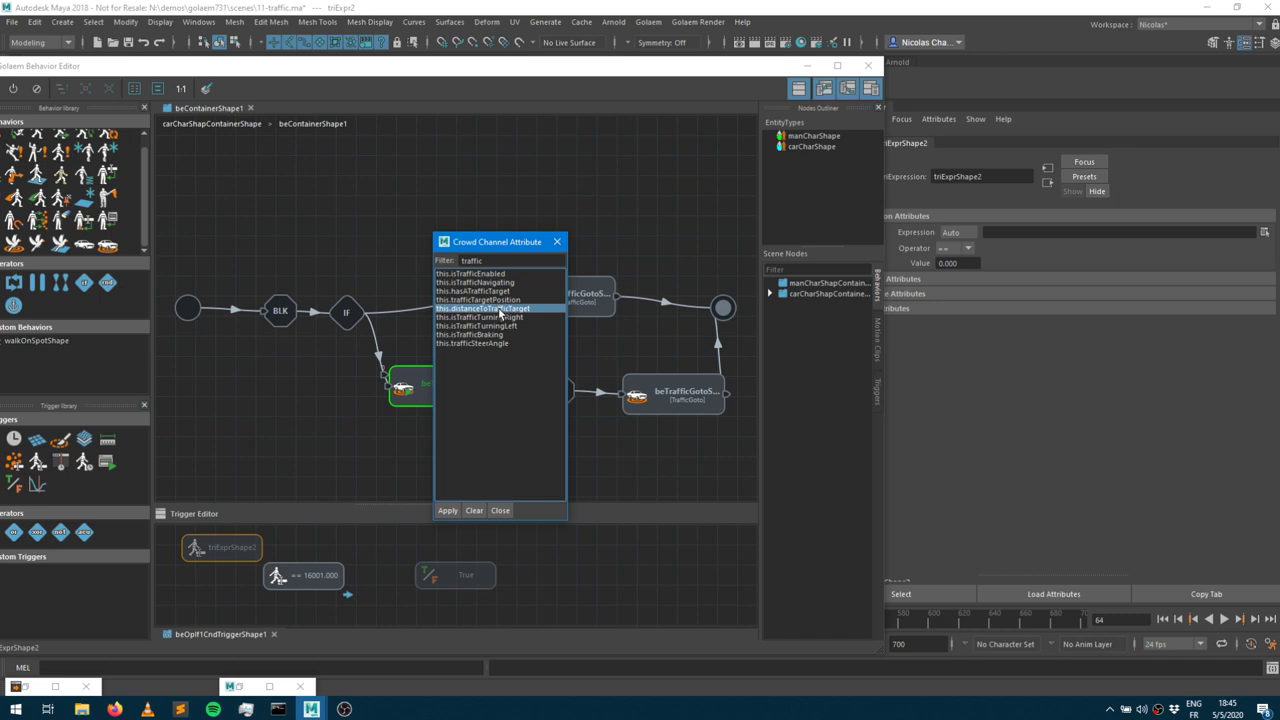
pyautogui.click(502, 318)
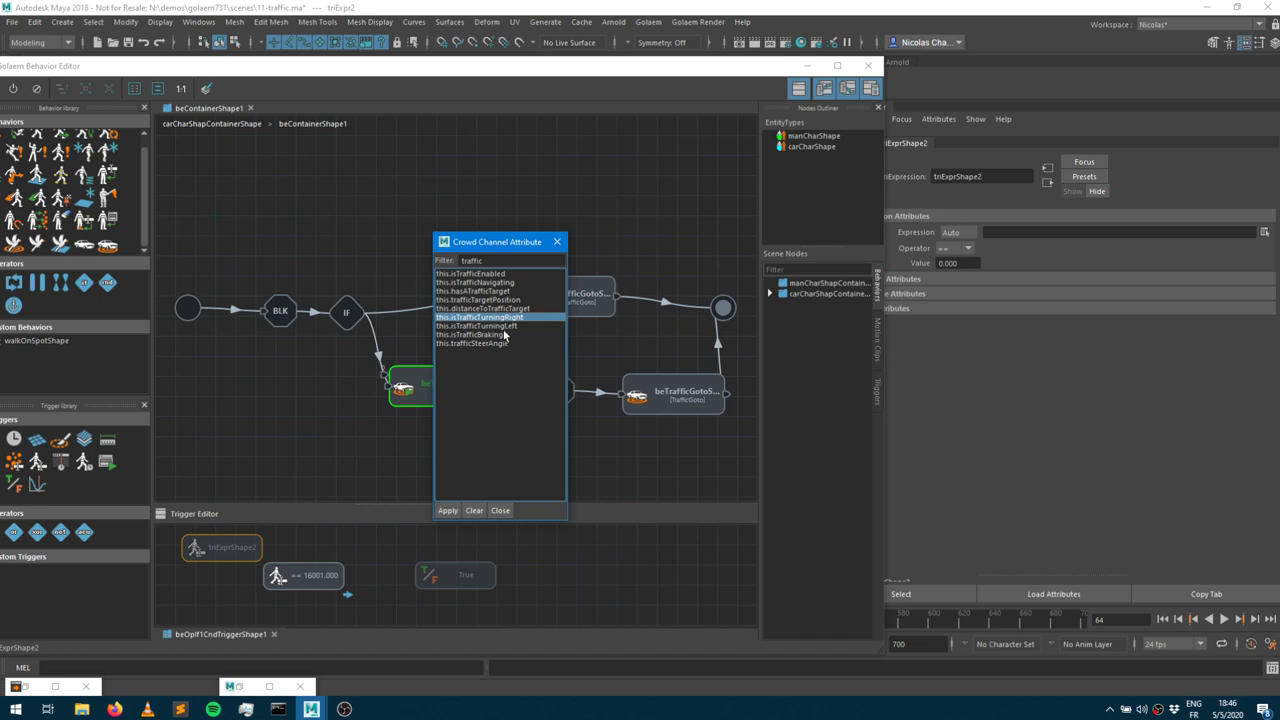
pyautogui.click(481, 335)
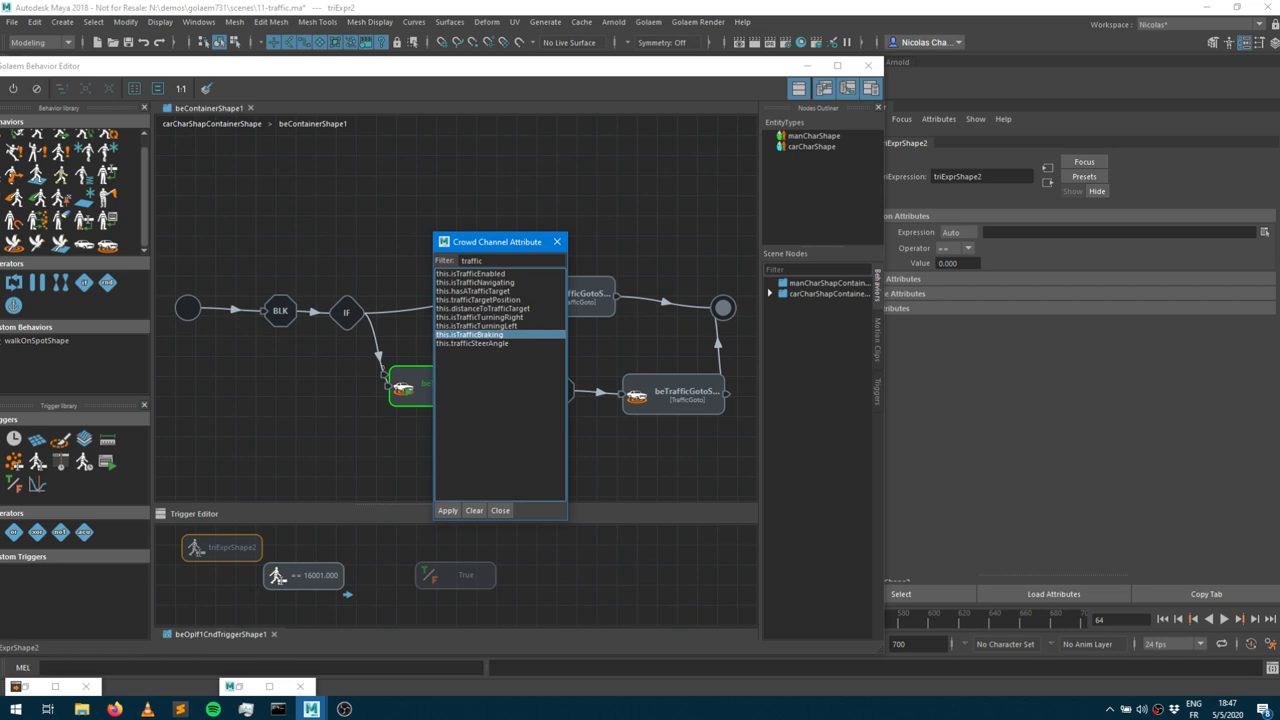
pyautogui.click(557, 241)
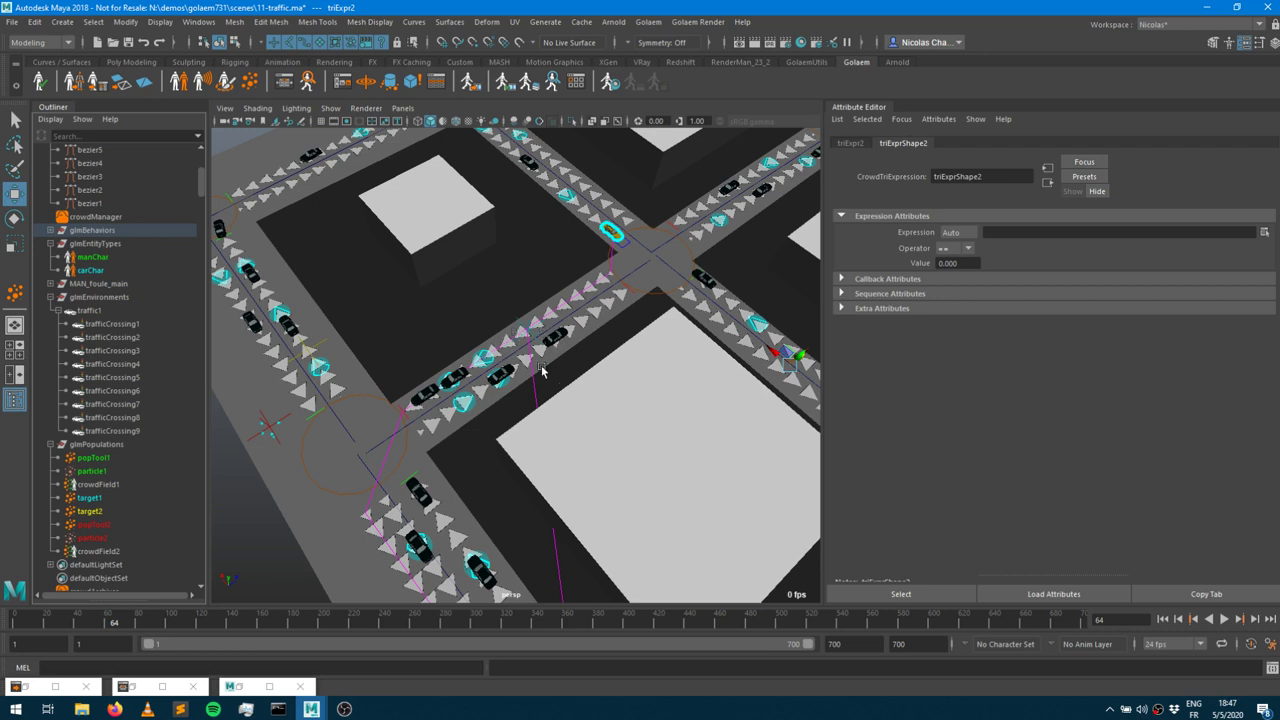
# Set the number of slots of the target2 population tool to 10.
pyautogui.keyDown('alt'); pyautogui.moveTo(410, 410); pyautogui.dragTo(389, 433); pyautogui.keyUp('alt')
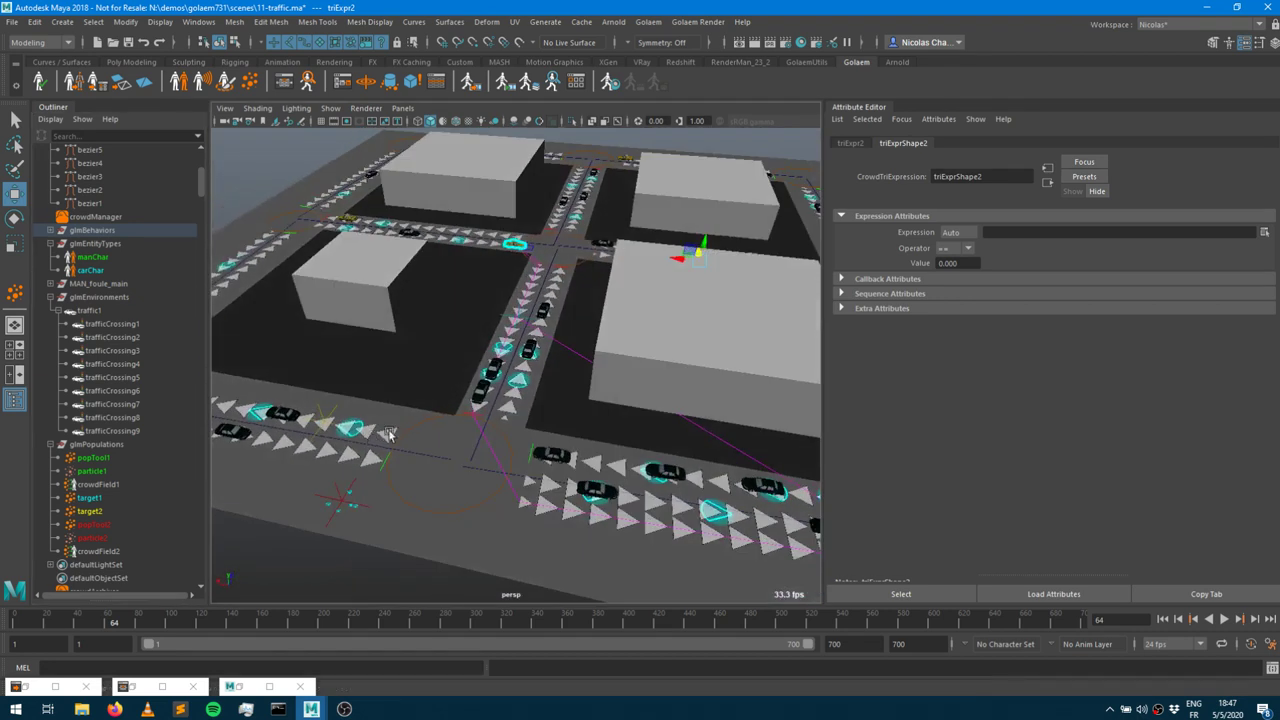
pyautogui.scroll(3, 389, 433)
pyautogui.scroll(5, 491, 406)
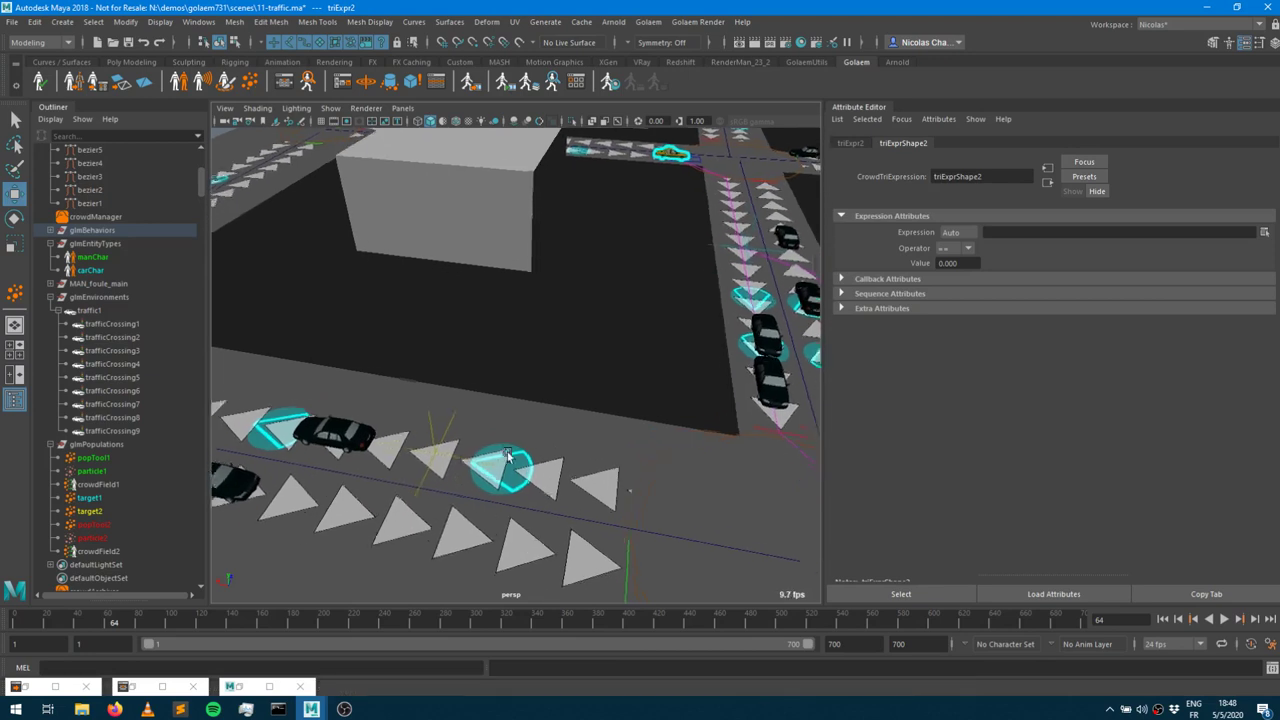
pyautogui.click(89, 511)
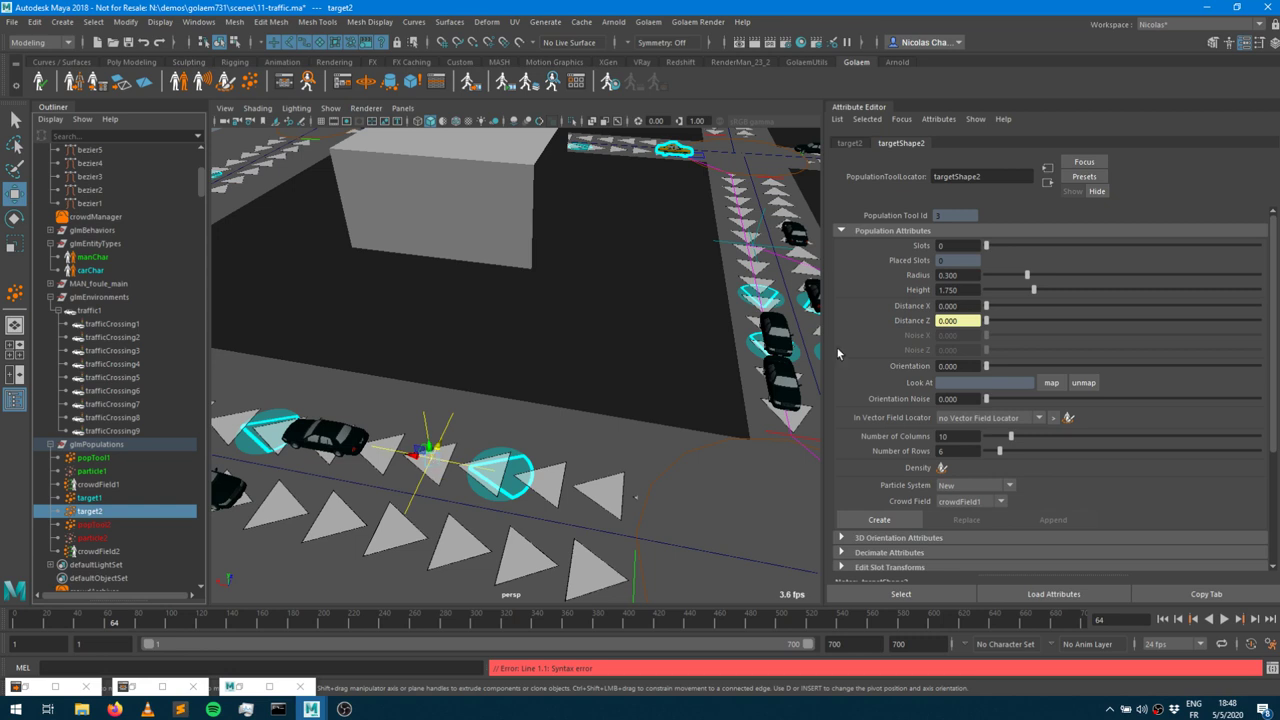
pyautogui.click(960, 245)
pyautogui.write('10')
pyautogui.press('Return')
# Return to the behavior editor and add a Random operator to the car container below the IF operator.
pyautogui.click(285, 85)
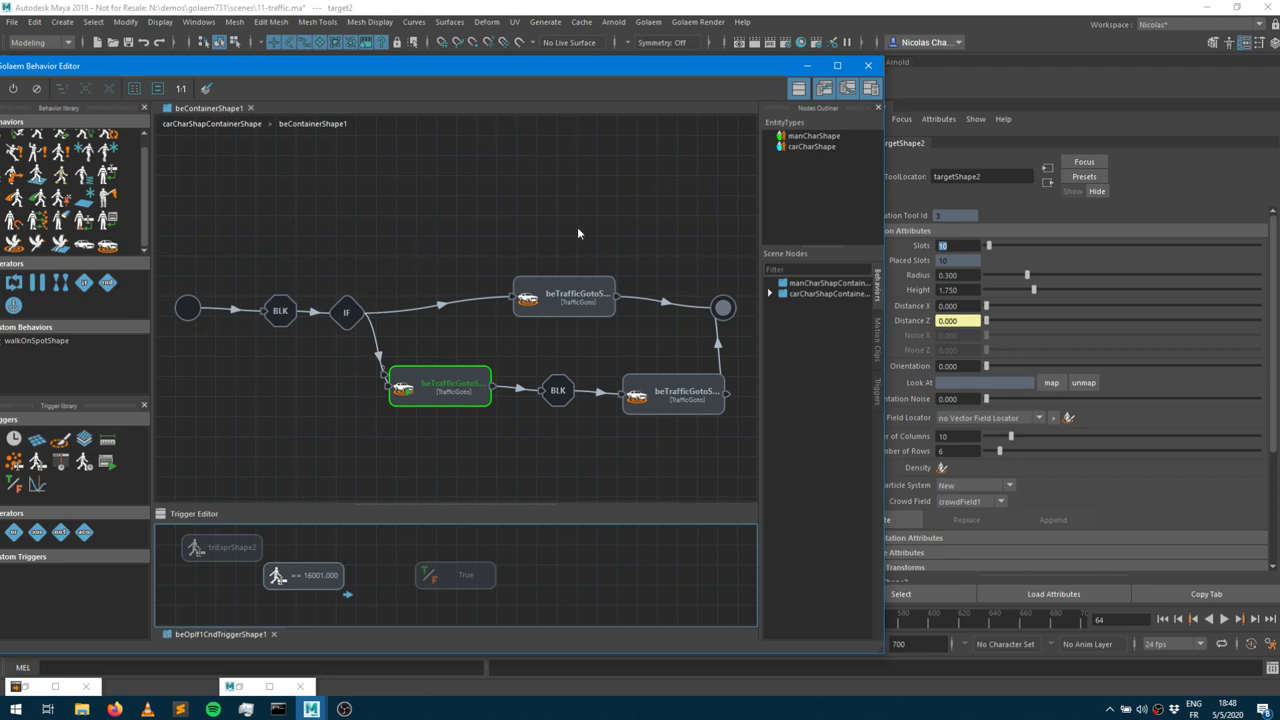
pyautogui.click(425, 402)
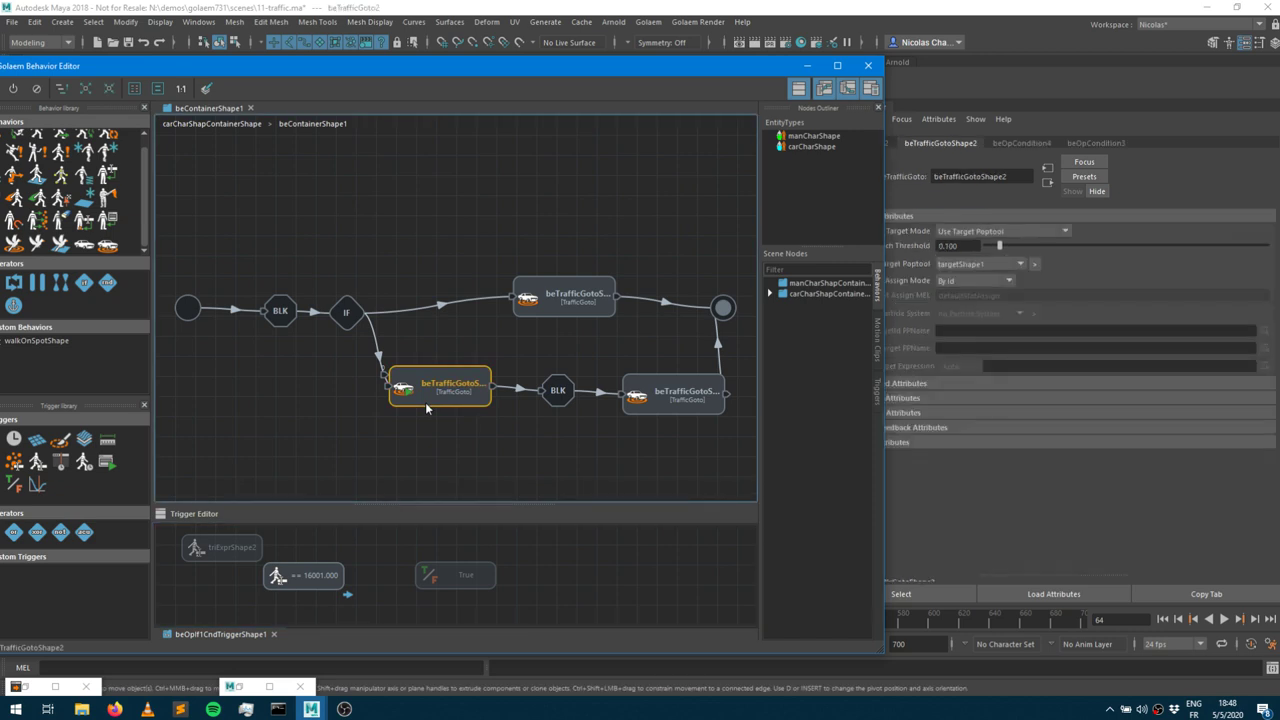
pyautogui.moveTo(104, 292); pyautogui.dragTo(317, 447)
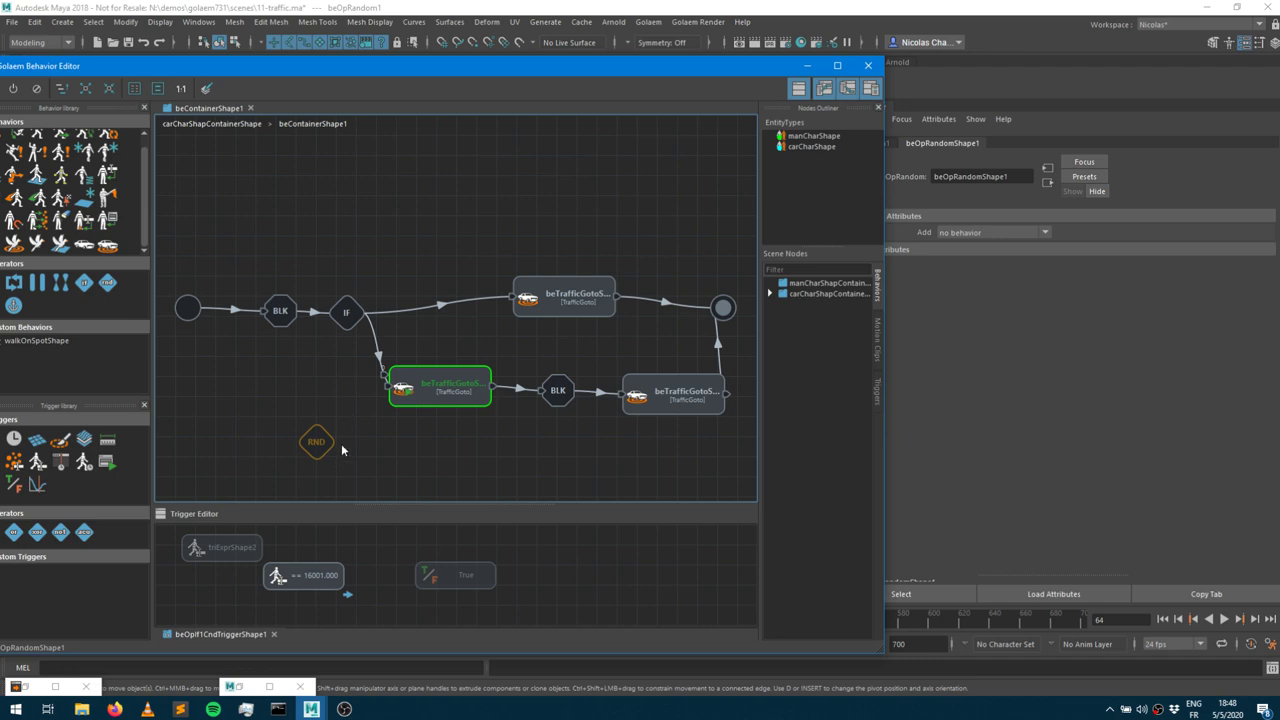